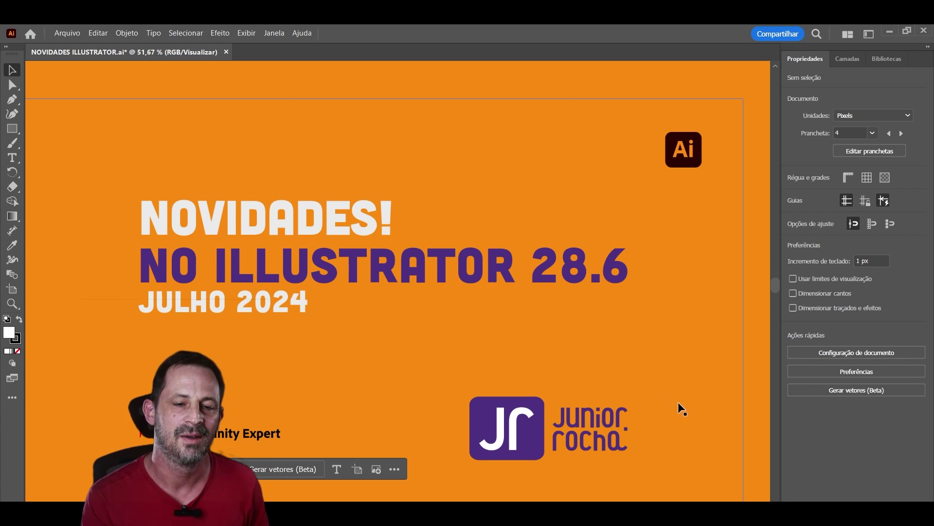
Move from the title slide to the 'Links relativos e copiar nome' artboard and zoom in on it.
{"action": "scroll", "coordinate": [700, 414], "scroll_direction": "down", "scroll_amount": 3}
{"action": "scroll", "coordinate": [617, 391], "scroll_direction": "down", "scroll_amount": 3}
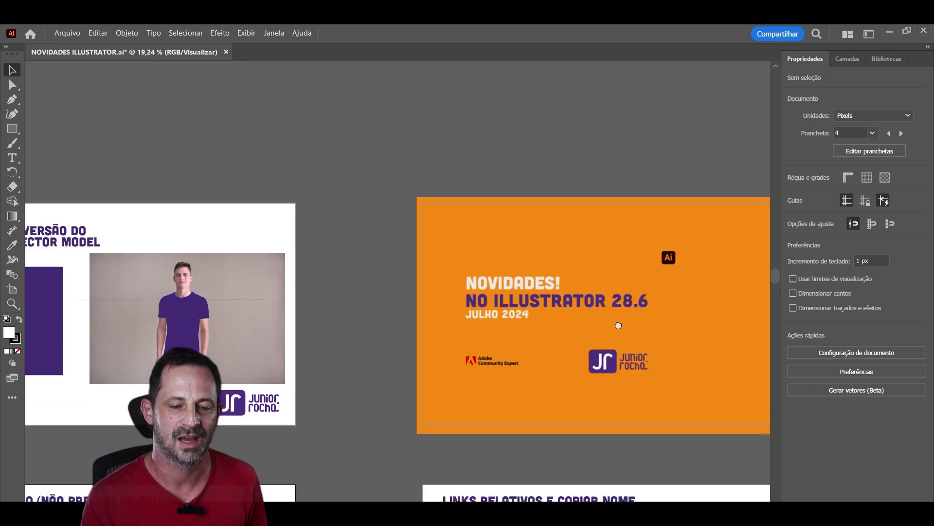
{"action": "left_click_drag", "start_coordinate": [618, 324], "coordinate": [359, 269]}
{"action": "scroll", "coordinate": [413, 287], "scroll_direction": "up", "scroll_amount": 3}
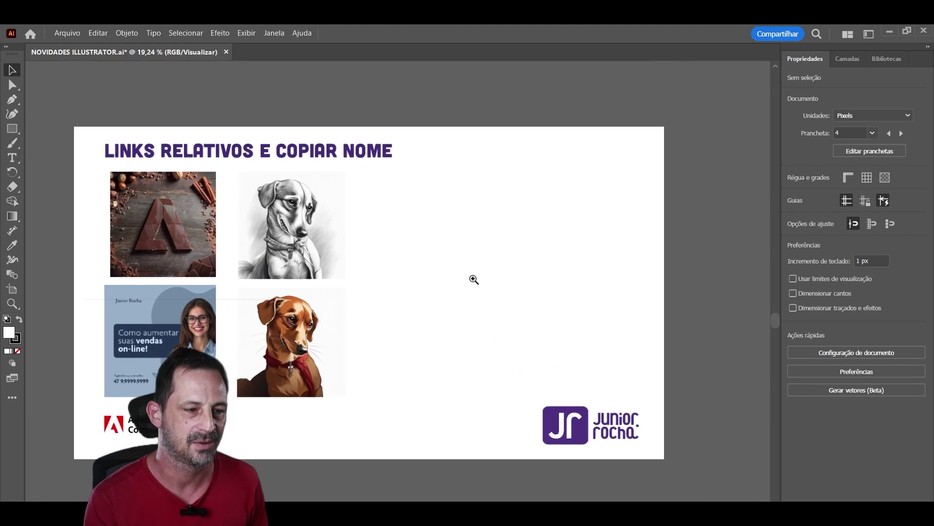
{"action": "scroll", "coordinate": [473, 278], "scroll_direction": "up", "scroll_amount": 2}
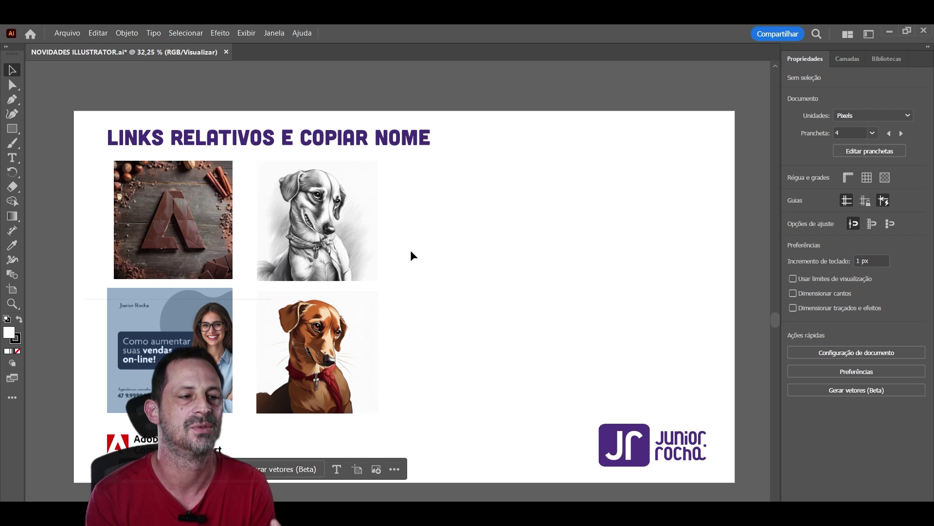
Show the Links panel and inspect the missing Dentista.png link and its placed dentist image.
{"action": "left_click", "coordinate": [274, 33]}
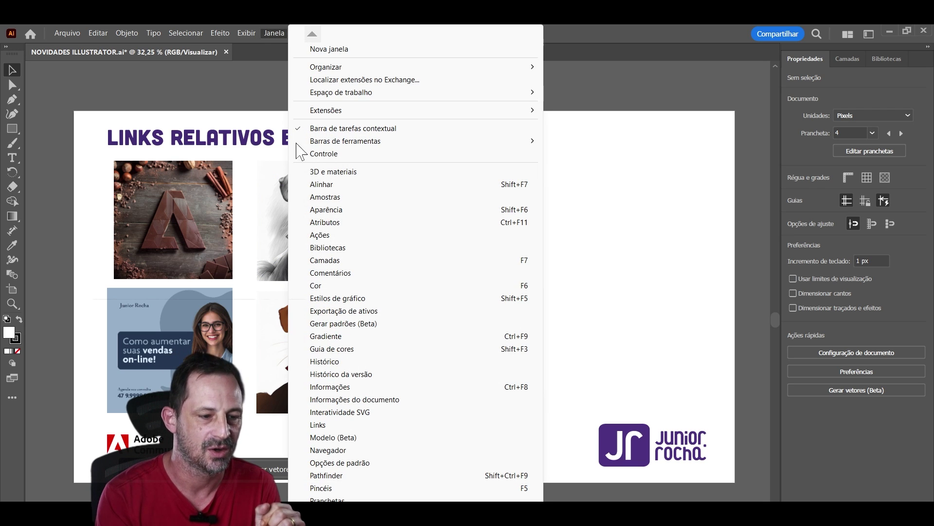
{"action": "left_click", "coordinate": [321, 425]}
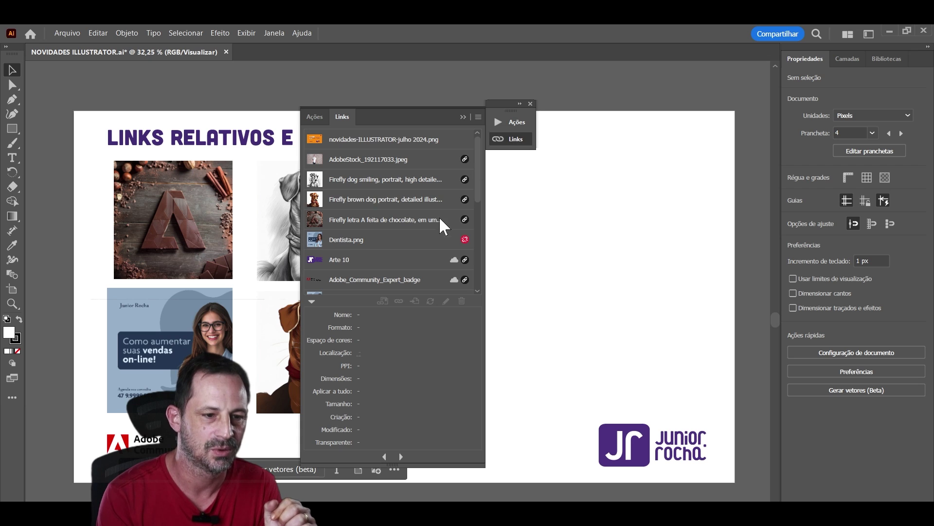
{"action": "left_click", "coordinate": [436, 240]}
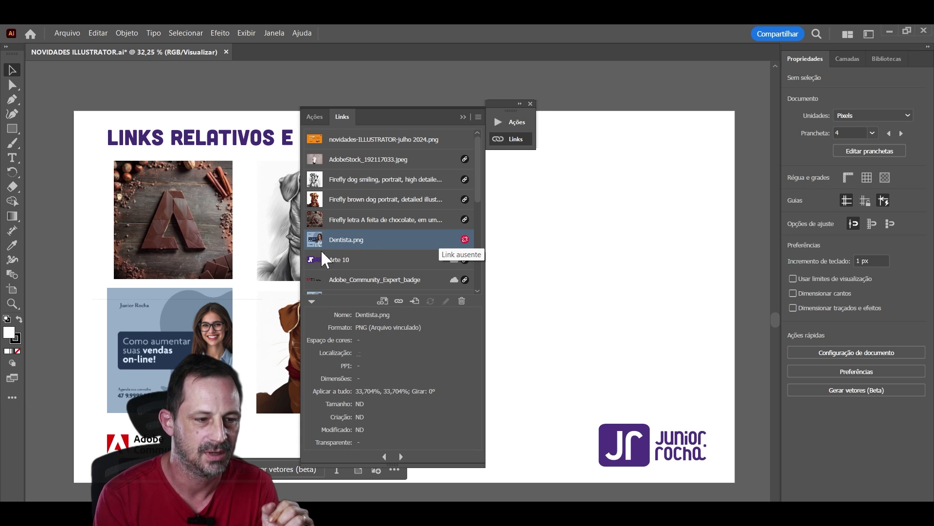
{"action": "left_click", "coordinate": [209, 337]}
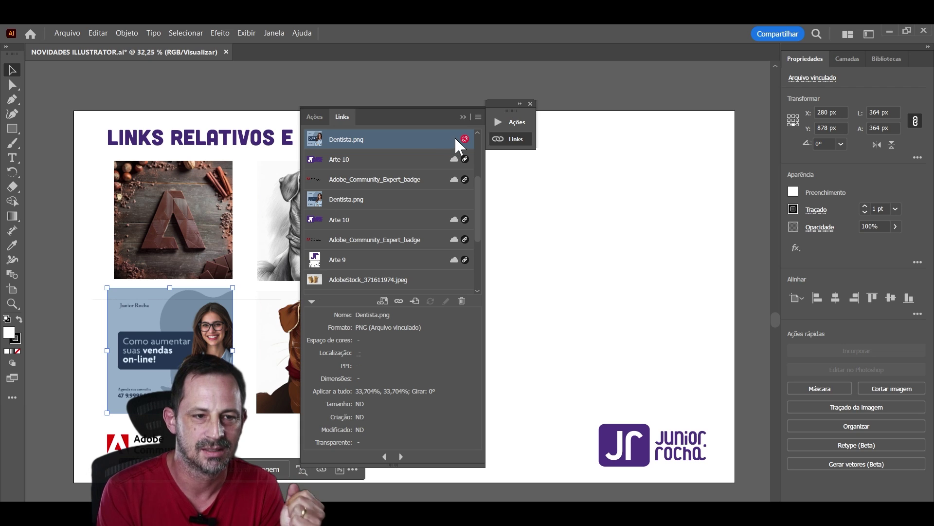
{"action": "left_click", "coordinate": [479, 118]}
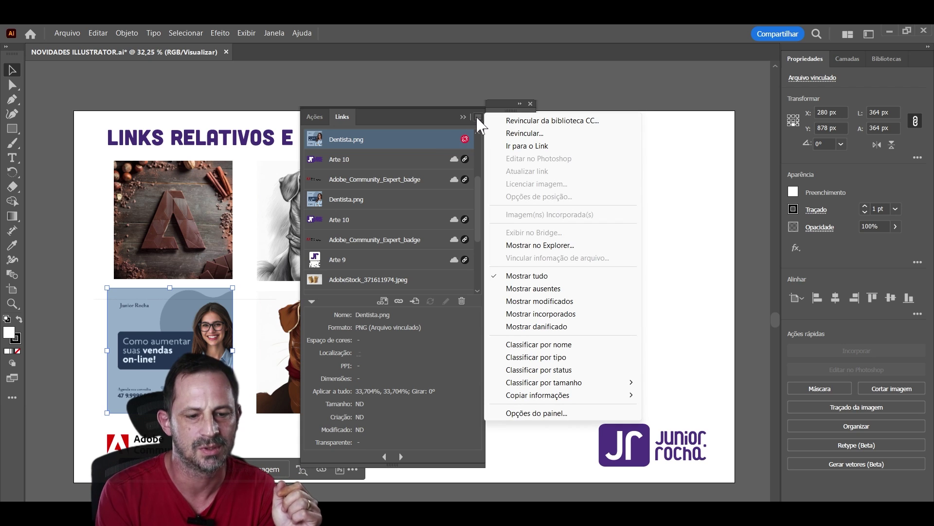
{"action": "mouse_move", "coordinate": [539, 396]}
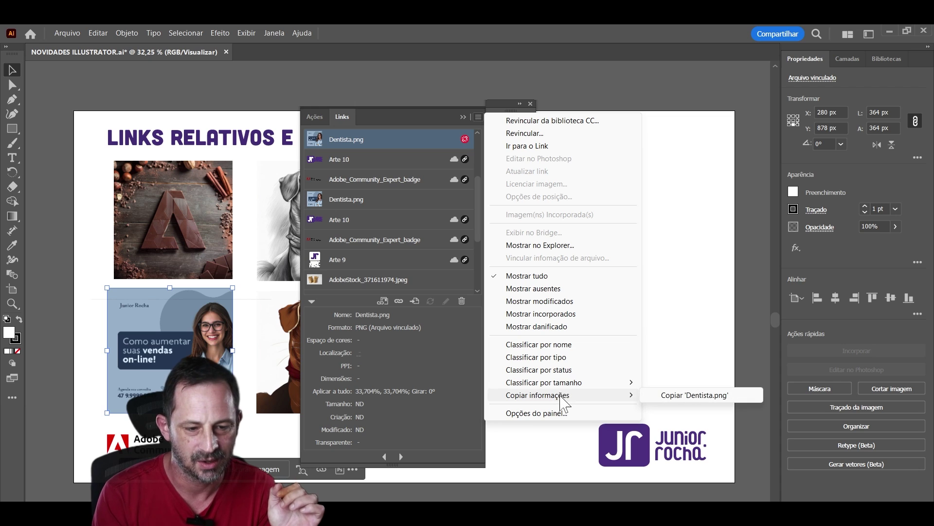
Copy the Dentista.png file name and search the NOVIDADES ILLUSTRATOR folder for it.
{"action": "left_click", "coordinate": [696, 396]}
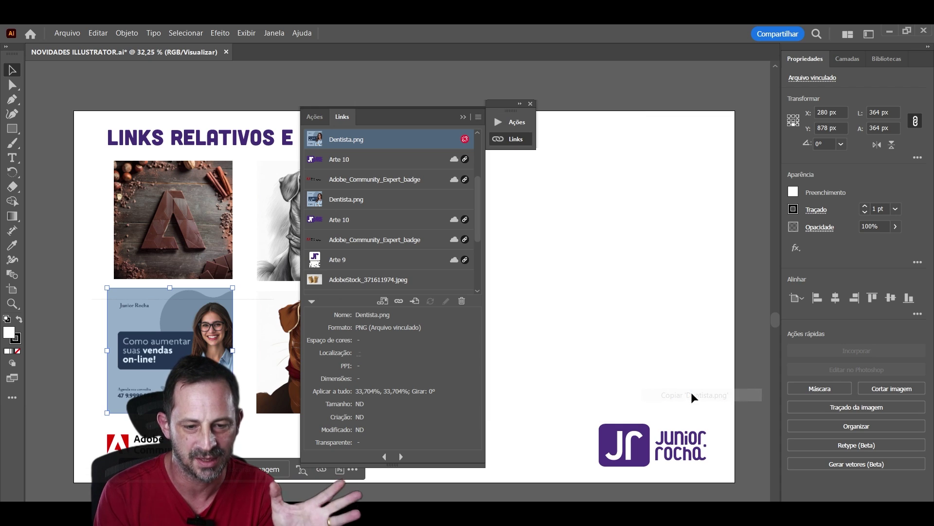
{"action": "left_click", "coordinate": [417, 445]}
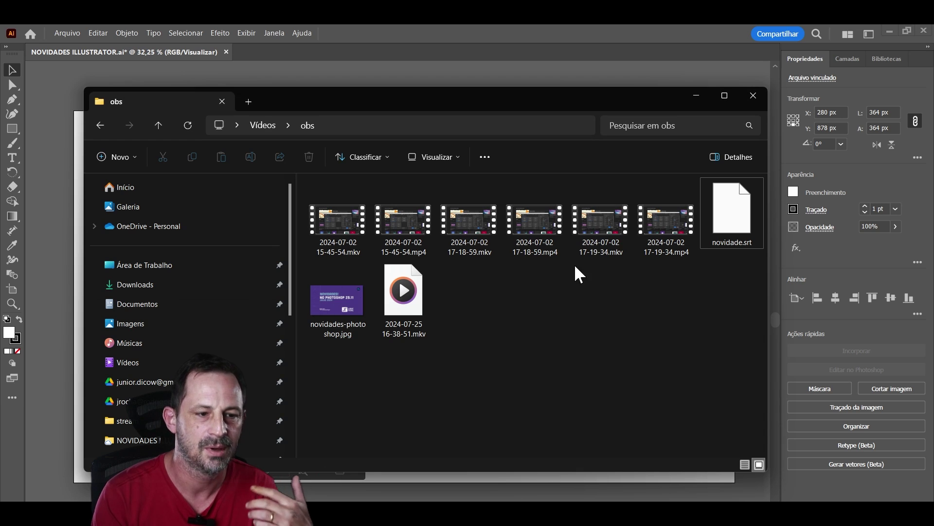
{"action": "left_click", "coordinate": [129, 440]}
{"action": "scroll", "coordinate": [129, 436], "scroll_direction": "down", "scroll_amount": 1}
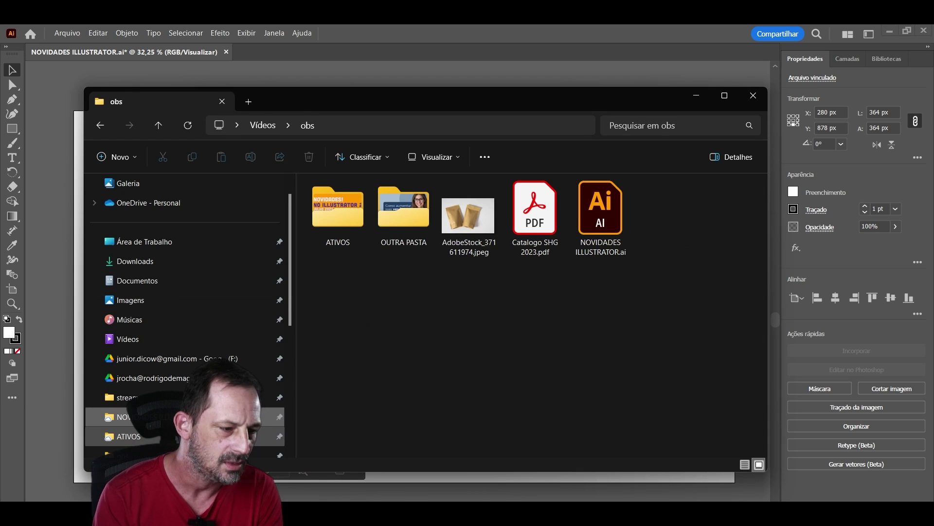
{"action": "left_click", "coordinate": [652, 126]}
{"action": "type", "text": "Dentista.png"}
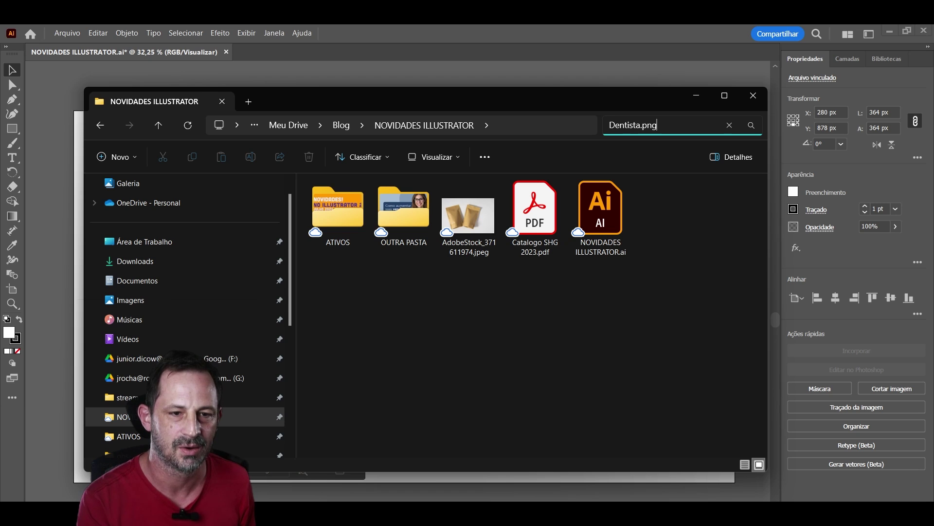
{"action": "key", "text": "Return"}
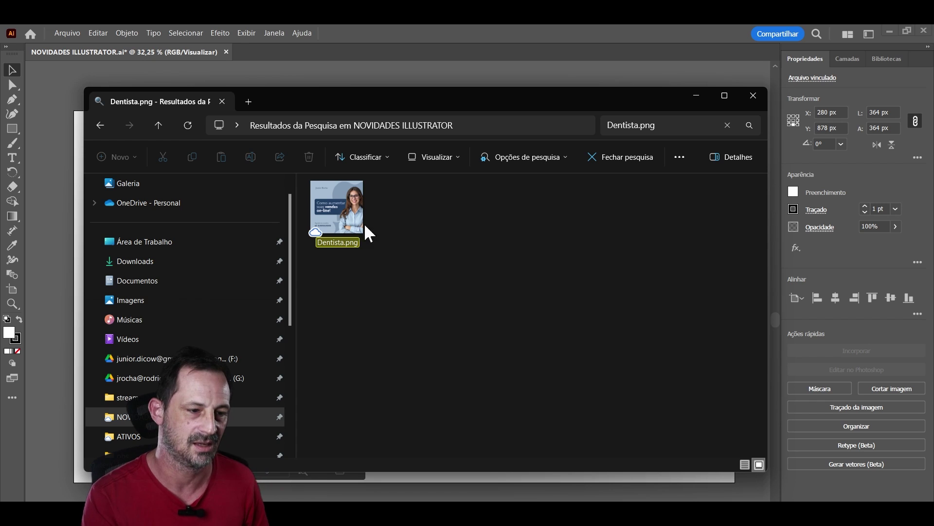
Cut Dentista.png from the search results and move it into the ATIVOS folder.
{"action": "left_click", "coordinate": [352, 225]}
{"action": "key", "text": "ctrl+x"}
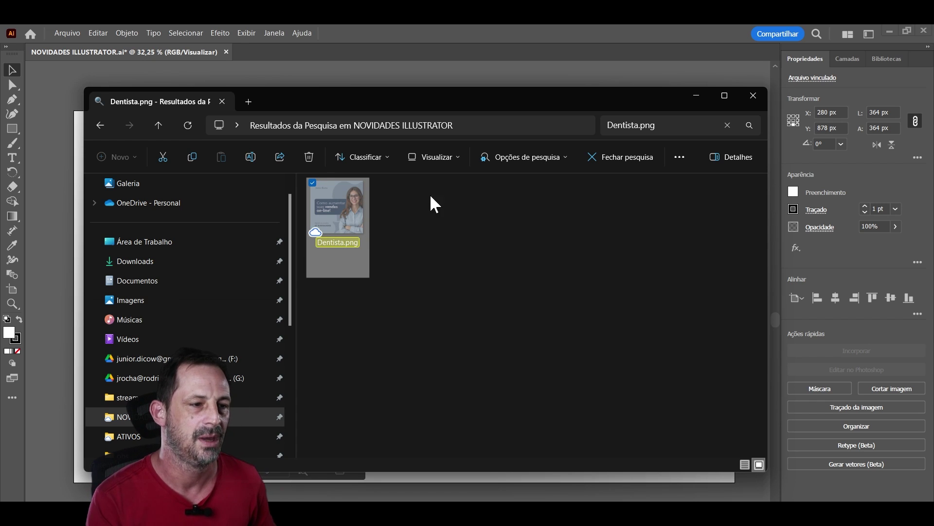
{"action": "left_click", "coordinate": [158, 125]}
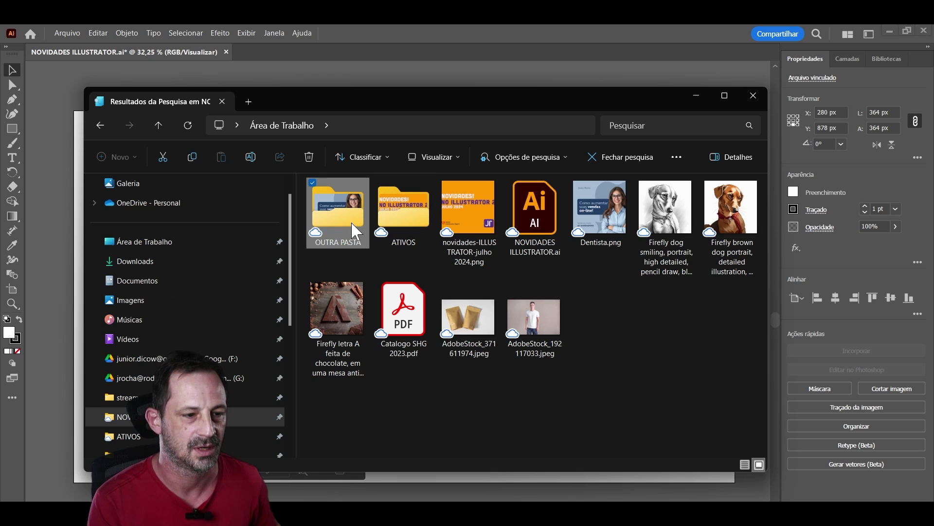
{"action": "double_click", "coordinate": [411, 226]}
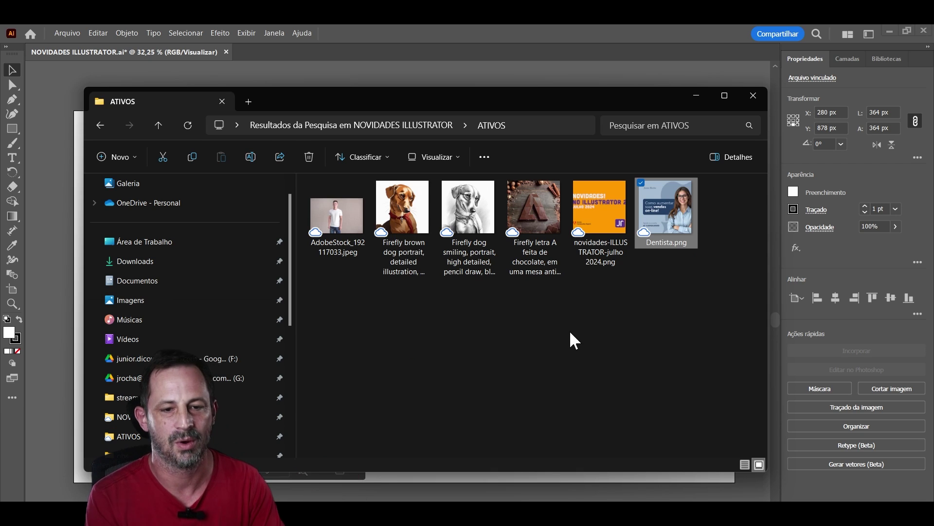
{"action": "left_click", "coordinate": [673, 71]}
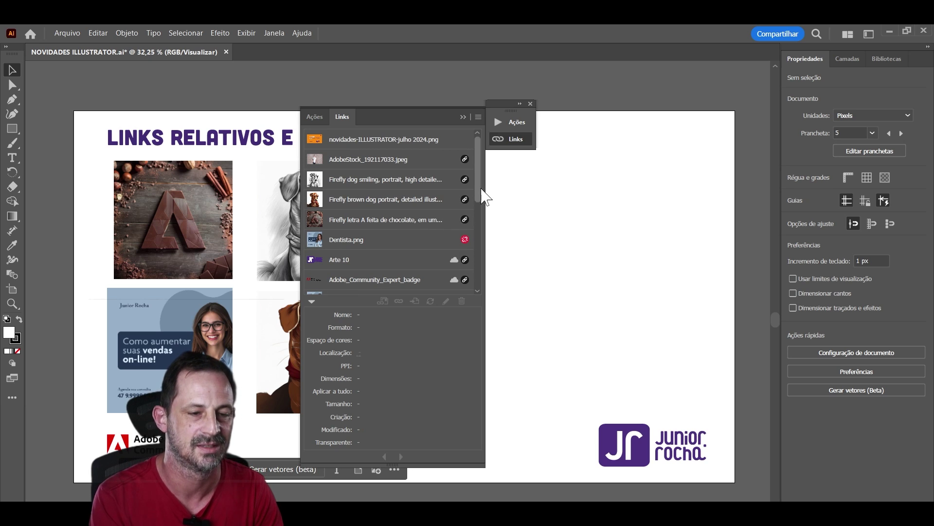
Relink the missing Dentista.png to the file in ATIVOS and nudge the dentist image.
{"action": "left_click_drag", "start_coordinate": [481, 193], "coordinate": [479, 188]}
{"action": "left_click", "coordinate": [427, 240]}
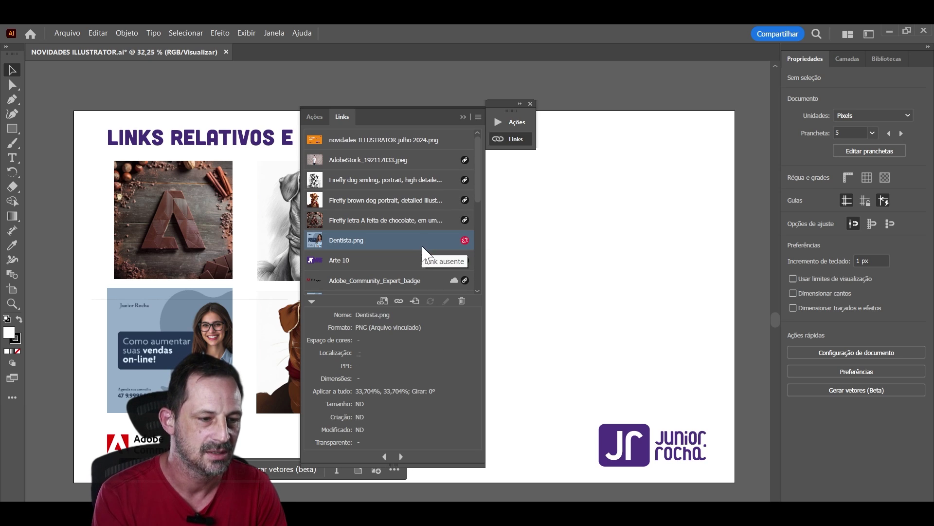
{"action": "left_click", "coordinate": [399, 300]}
{"action": "left_click", "coordinate": [229, 137]}
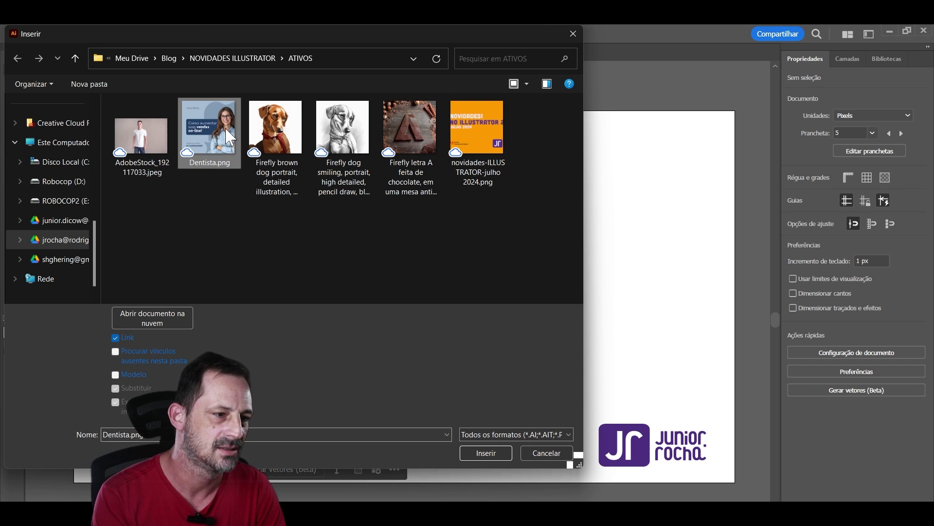
{"action": "left_click", "coordinate": [489, 453]}
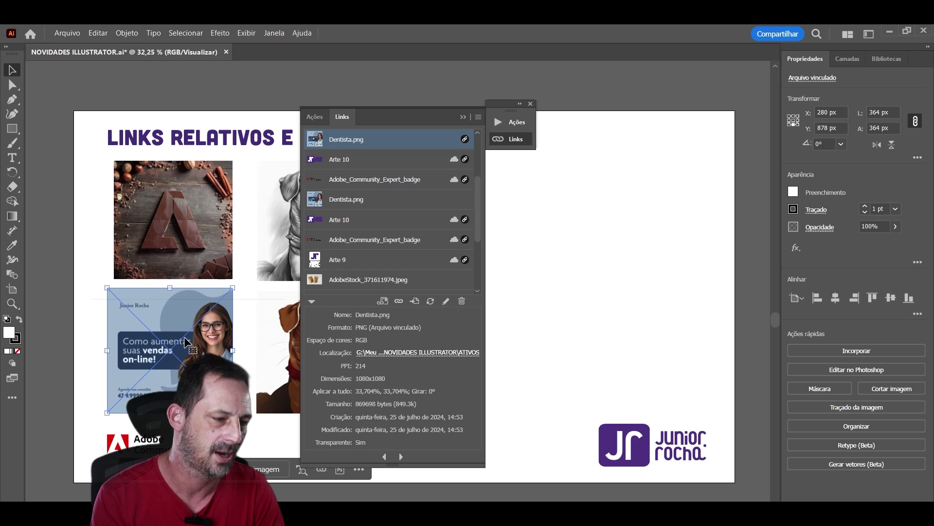
{"action": "left_click_drag", "start_coordinate": [182, 345], "coordinate": [180, 344]}
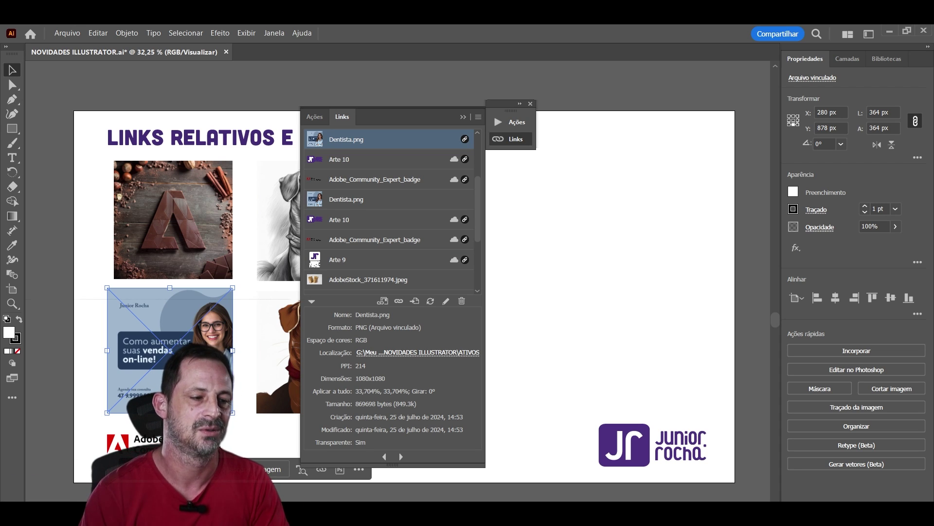
{"action": "left_click", "coordinate": [589, 258]}
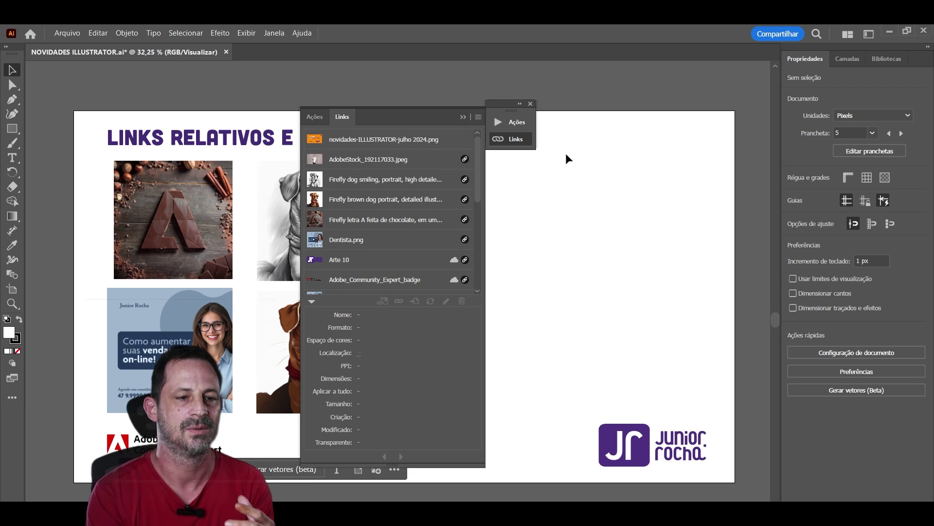
Collapse the Links panel out of the way and save the document.
{"action": "left_click", "coordinate": [467, 117]}
{"action": "left_click_drag", "start_coordinate": [510, 108], "coordinate": [532, 122]}
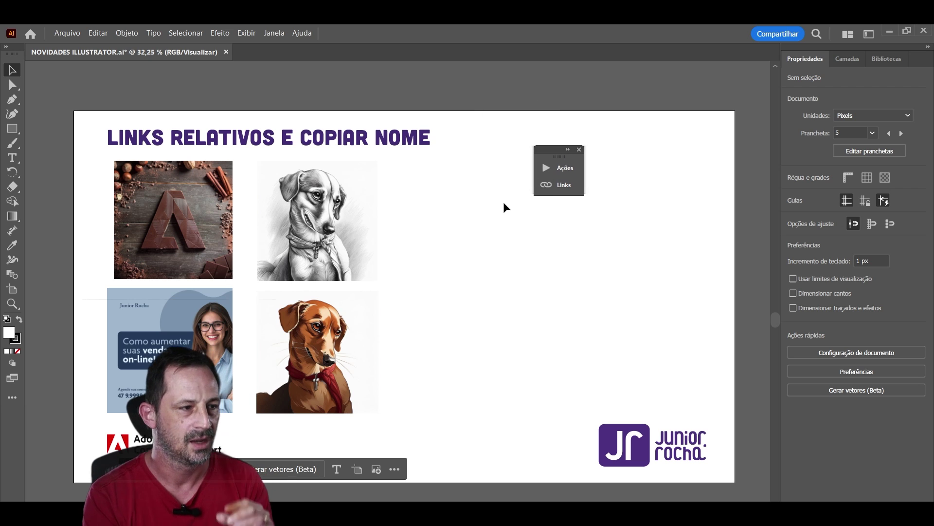
{"action": "left_click", "coordinate": [81, 34]}
{"action": "left_click", "coordinate": [97, 141]}
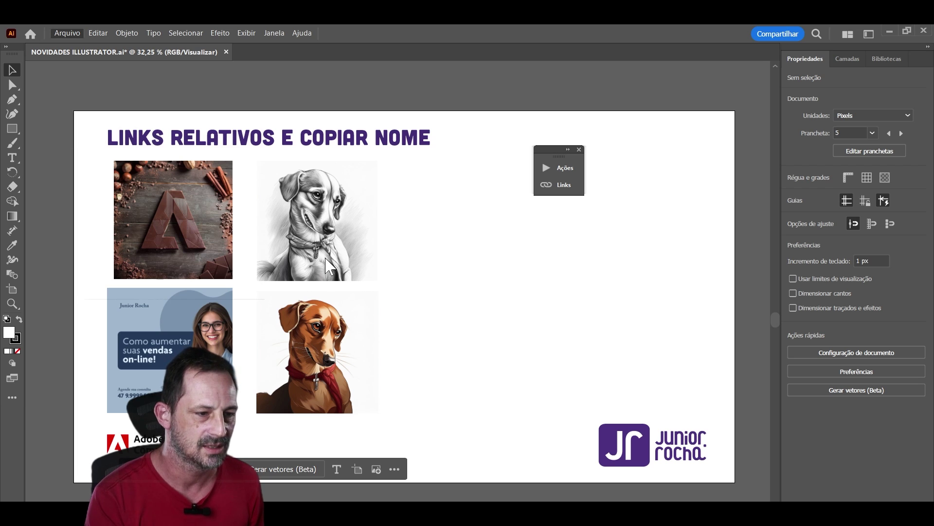
Review the ATIVOS and NOVIDADES ILLUSTRATOR folder contents, then bring the Illustrator document back in front.
{"action": "left_click", "coordinate": [323, 242]}
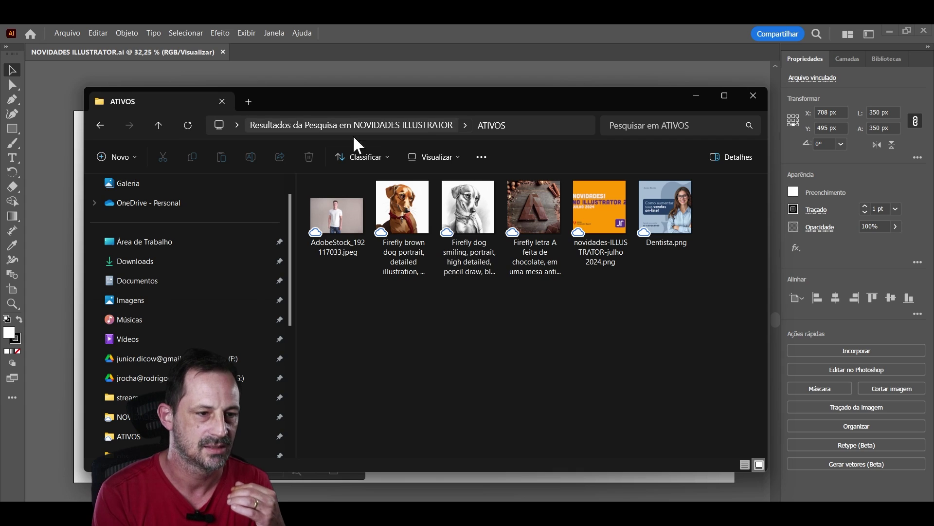
{"action": "left_click", "coordinate": [159, 123]}
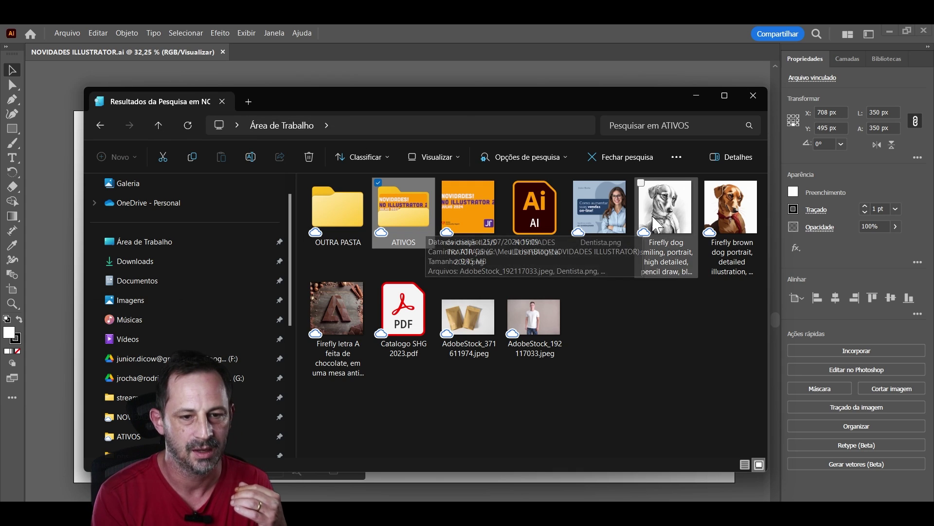
{"action": "left_click", "coordinate": [601, 215]}
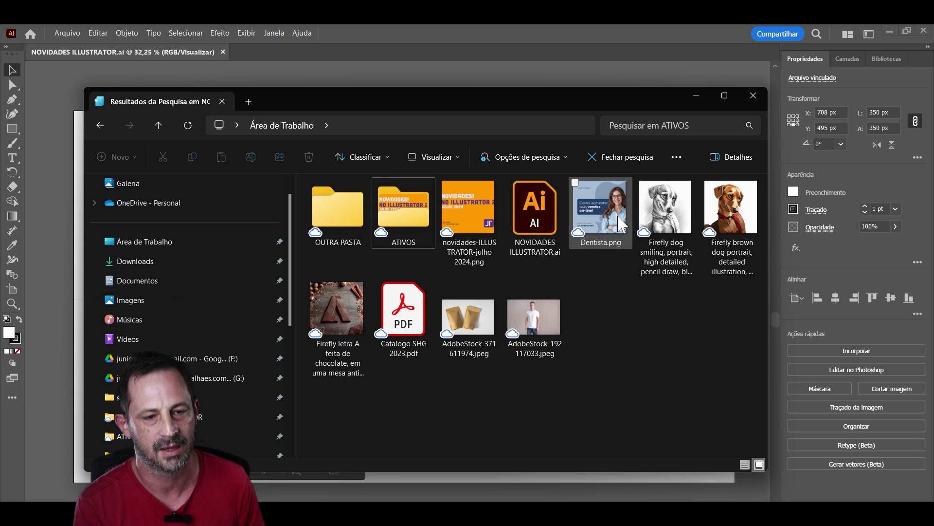
{"action": "left_click", "coordinate": [680, 225], "text": "ctrl"}
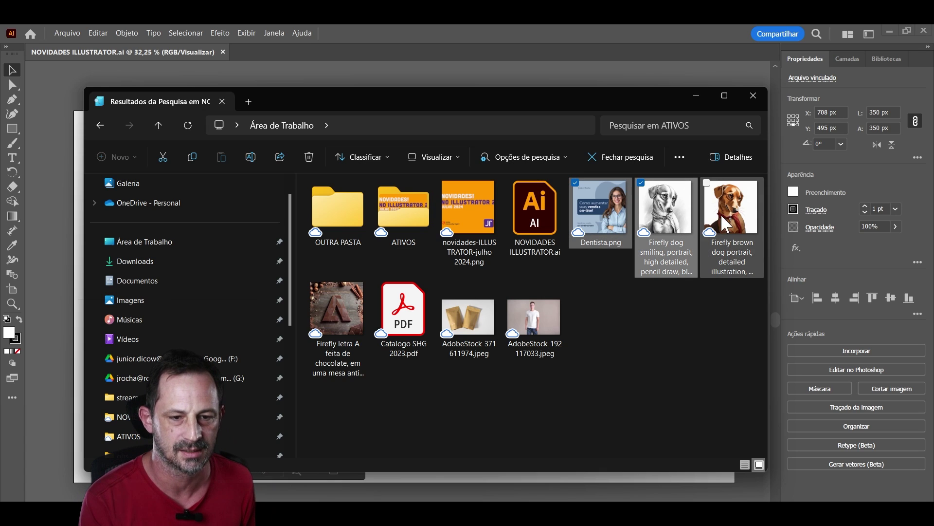
{"action": "left_click", "coordinate": [643, 337]}
{"action": "left_click", "coordinate": [204, 416]}
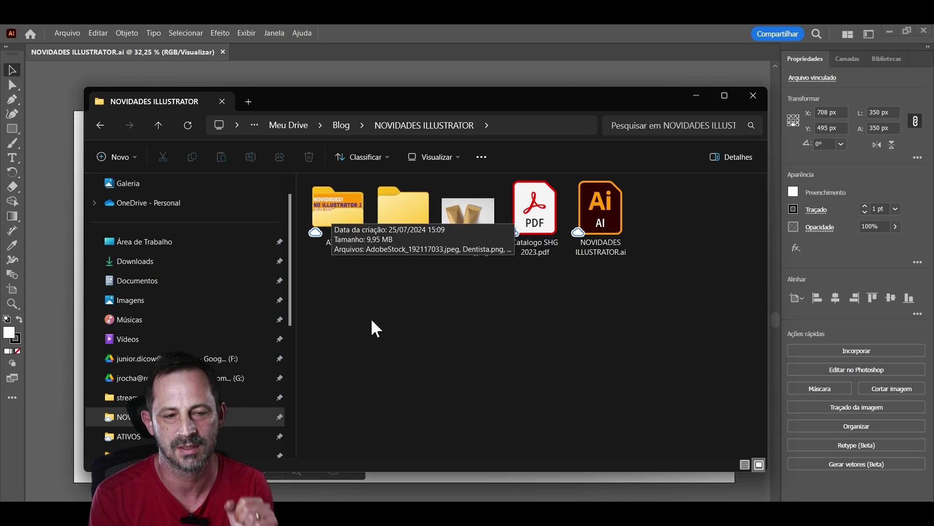
{"action": "left_click", "coordinate": [611, 217]}
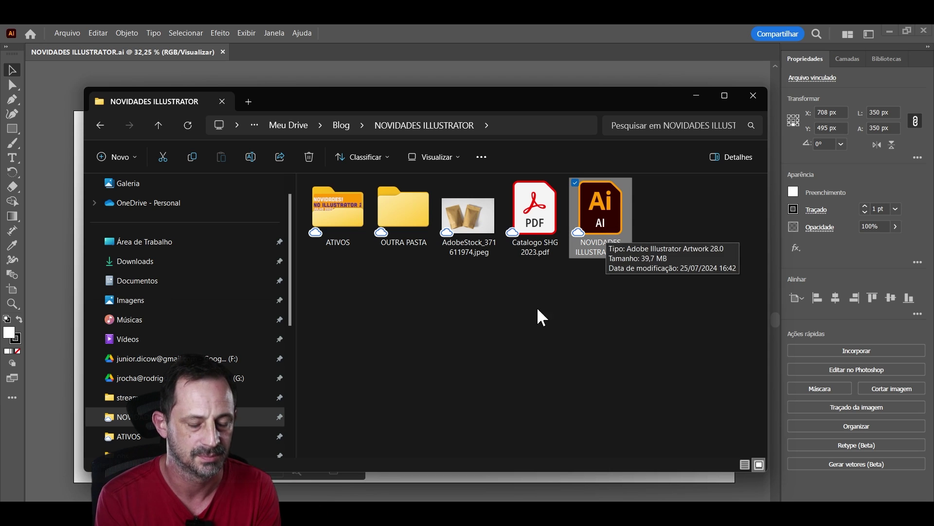
{"action": "left_click", "coordinate": [489, 355]}
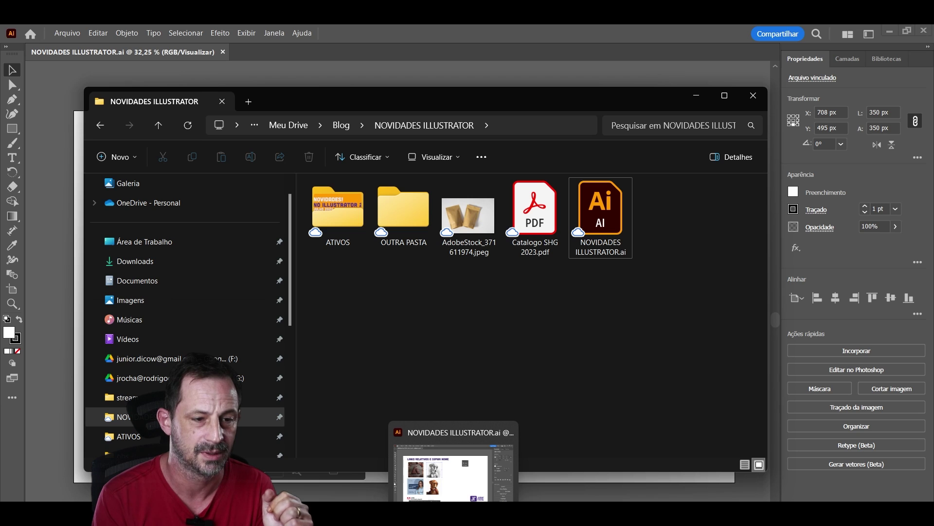
{"action": "left_click", "coordinate": [534, 492]}
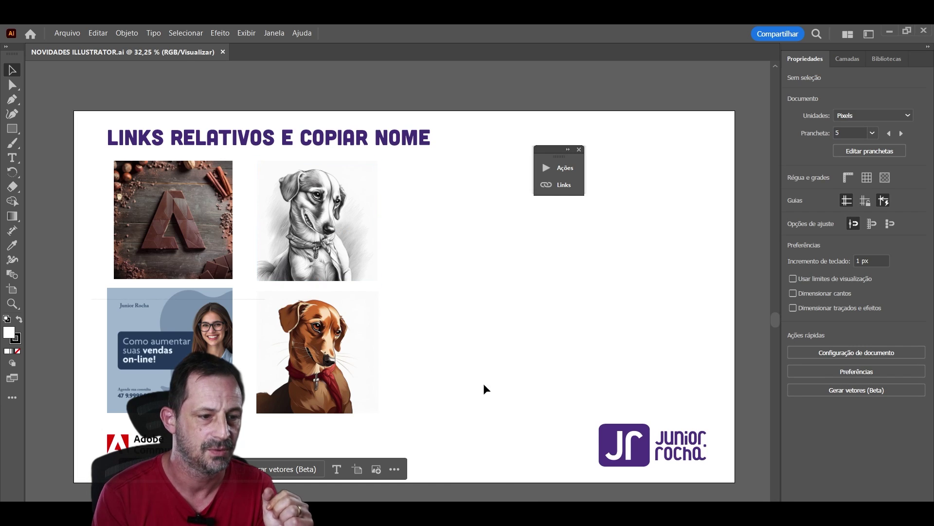
Close the document, move NOVIDADES ILLUSTRATOR.ai and ATIVOS into OUTRA PASTA, and reopen the .ai file.
{"action": "left_click", "coordinate": [223, 52]}
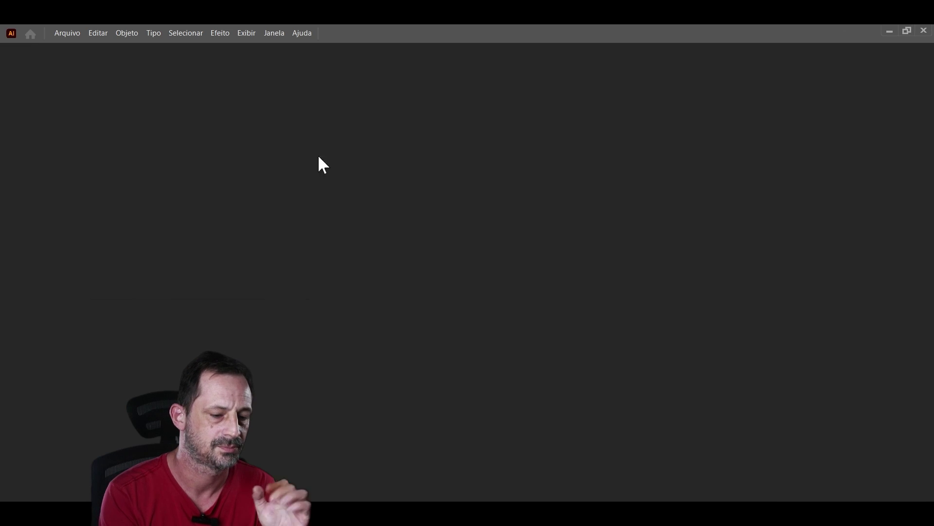
{"action": "key", "text": "alt+Tab"}
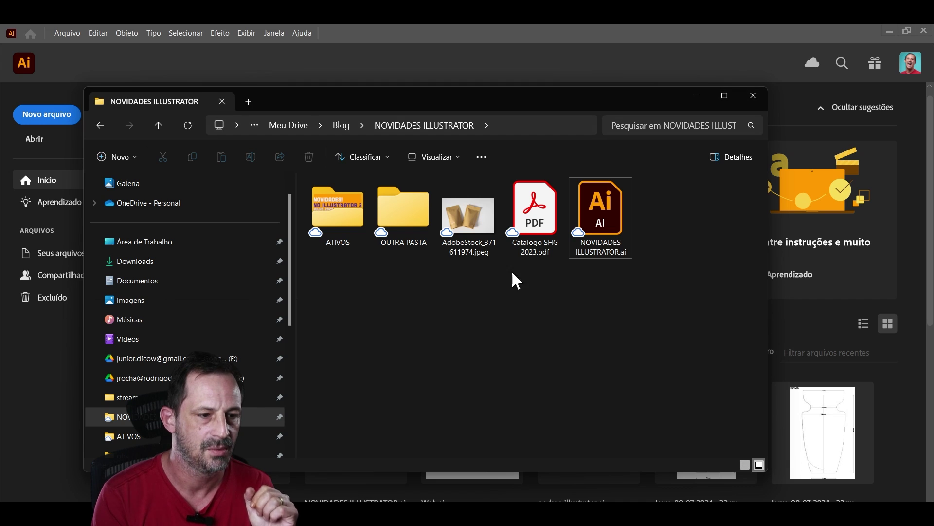
{"action": "left_click", "coordinate": [613, 233]}
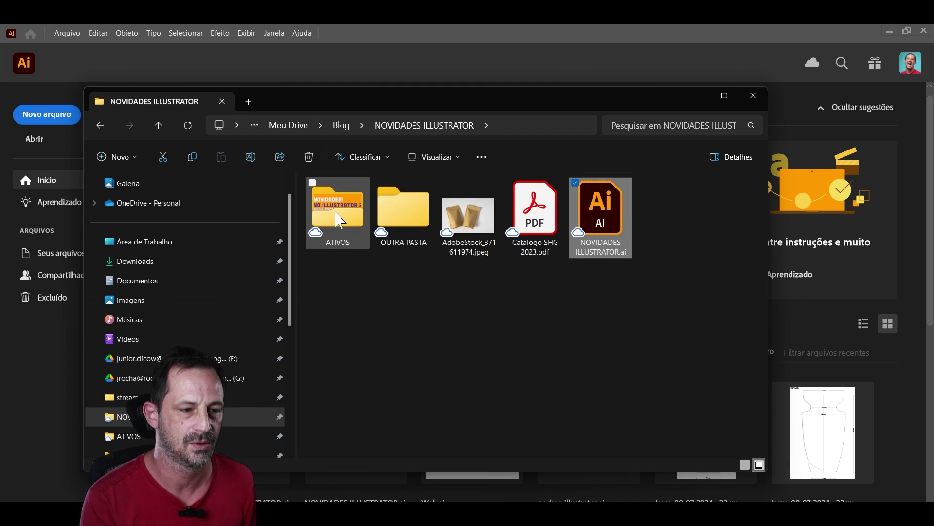
{"action": "left_click", "coordinate": [343, 227], "text": "ctrl"}
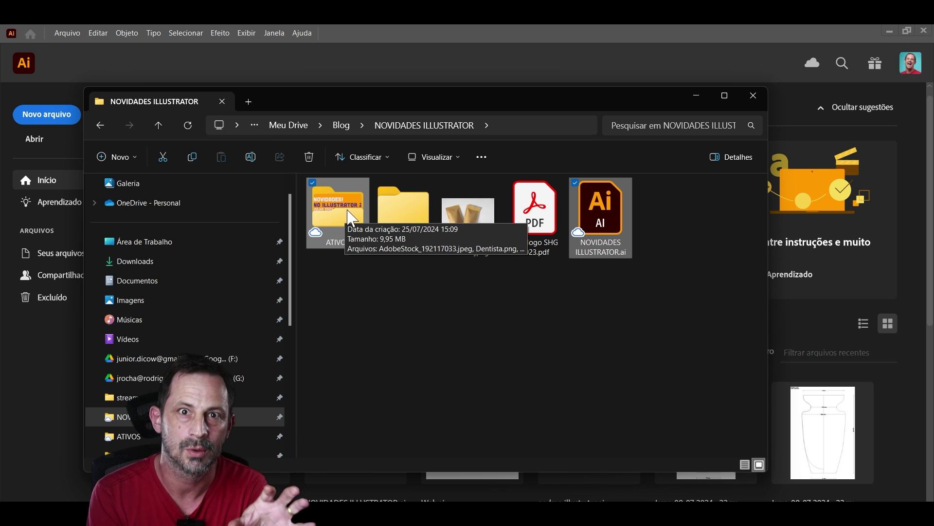
{"action": "left_click_drag", "start_coordinate": [354, 217], "coordinate": [413, 234]}
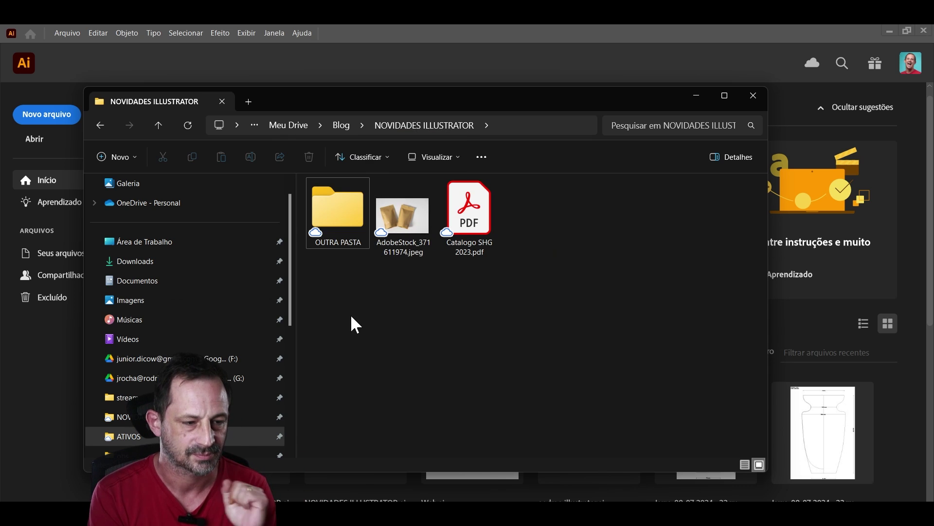
{"action": "double_click", "coordinate": [351, 220]}
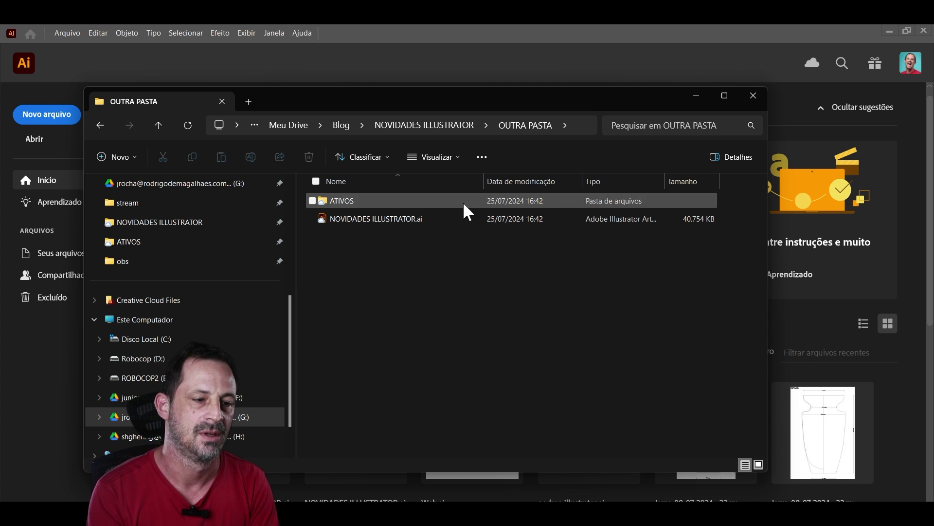
{"action": "double_click", "coordinate": [392, 218]}
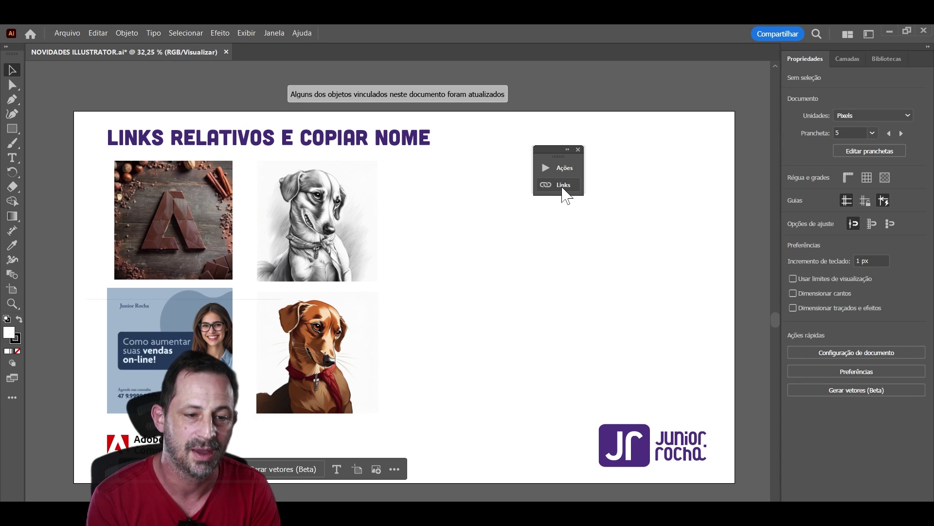
Expand and then collapse the Links panel to check the four linked images.
{"action": "left_click", "coordinate": [564, 187]}
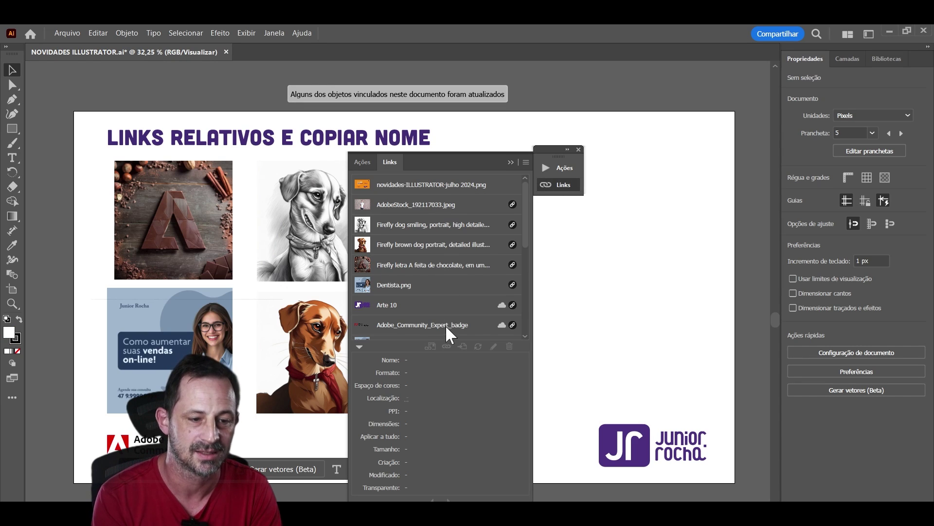
{"action": "left_click", "coordinate": [564, 185]}
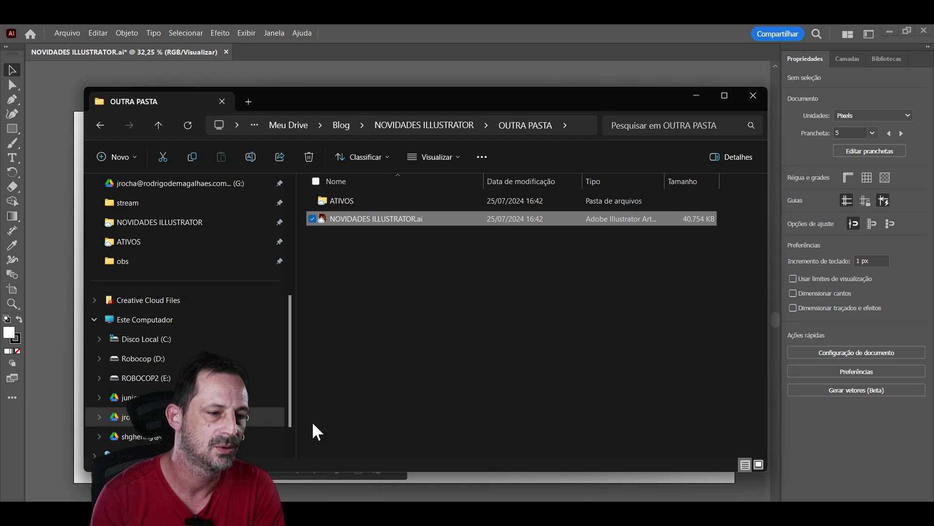
Select ATIVOS and NOVIDADES ILLUSTRATOR.ai in OUTRA PASTA, then return to the Illustrator document.
{"action": "left_click_drag", "start_coordinate": [376, 261], "coordinate": [337, 193]}
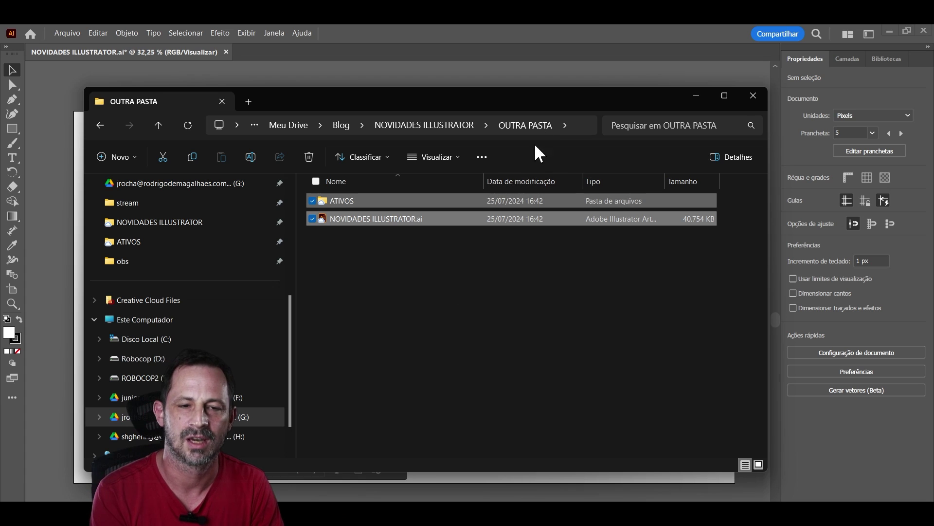
{"action": "left_click", "coordinate": [547, 68]}
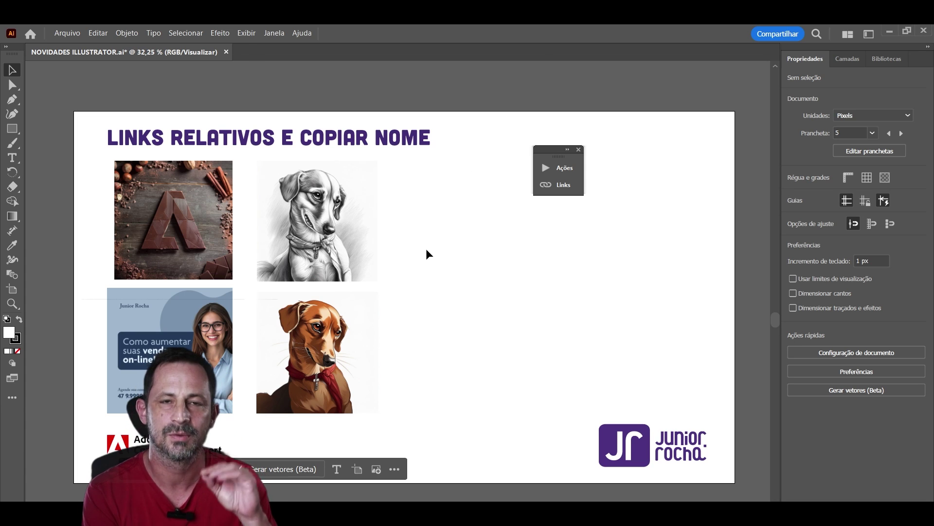
Pan the canvas to the 'RETYPE OTIMIZADO (NÃO PRECISA DE GPU)' artboard.
{"action": "mouse_move", "coordinate": [312, 258]}
{"action": "left_mouse_down"}
{"action": "mouse_move", "coordinate": [632, 305]}
{"action": "mouse_move", "coordinate": [537, 291]}
{"action": "left_mouse_up"}
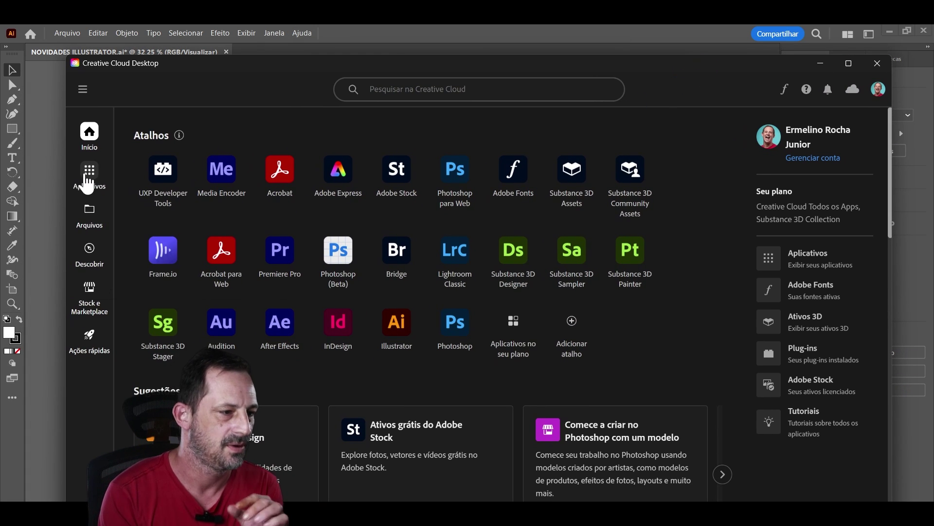
Check Illustrator's Mockup, Retype, Mapping and Masking add-ons in Creative Cloud, then minimize it.
{"action": "left_click", "coordinate": [92, 177]}
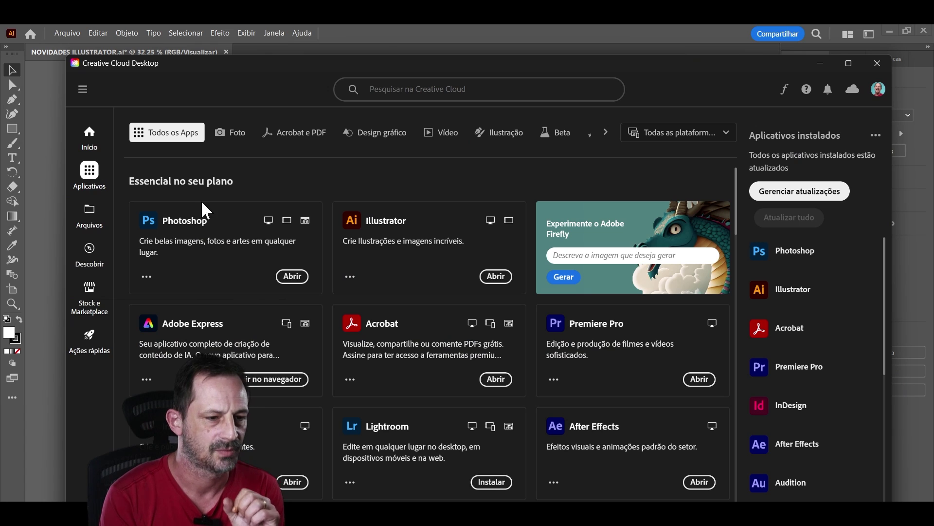
{"action": "left_click", "coordinate": [351, 277]}
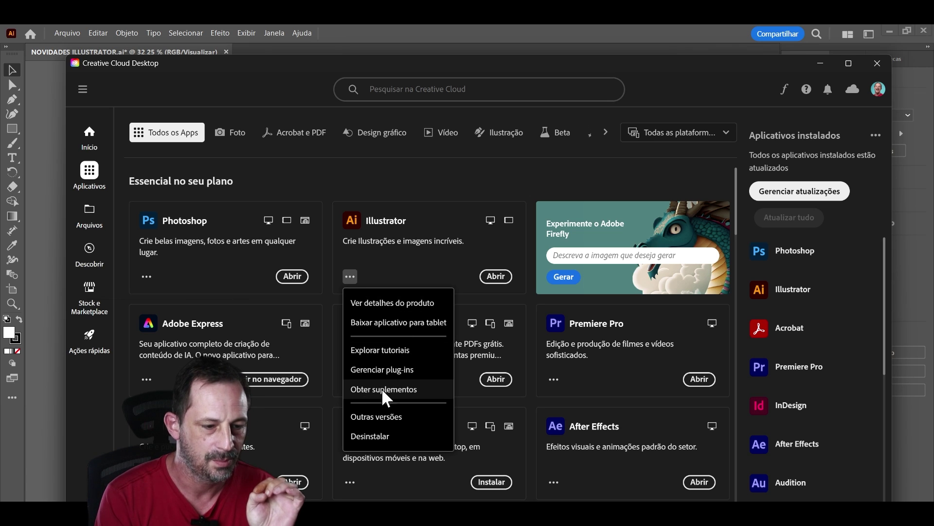
{"action": "left_click", "coordinate": [409, 388]}
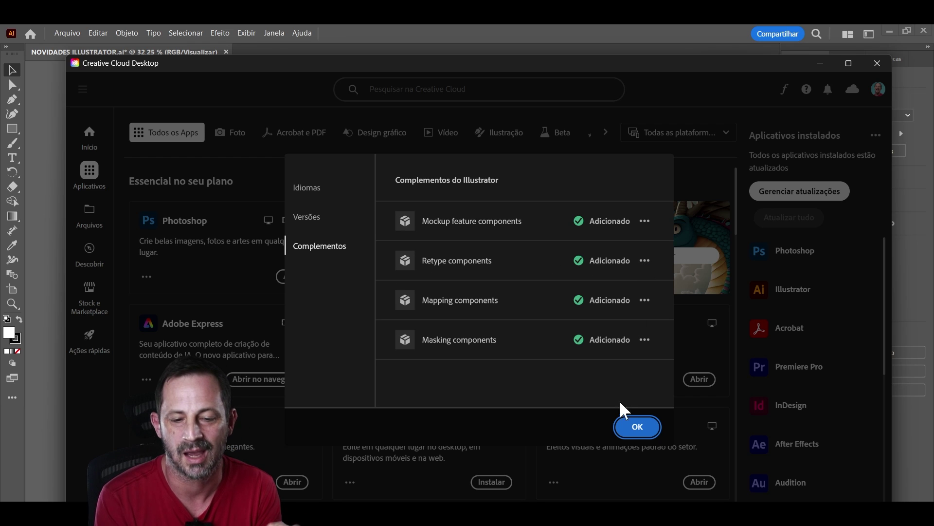
{"action": "left_click", "coordinate": [638, 428]}
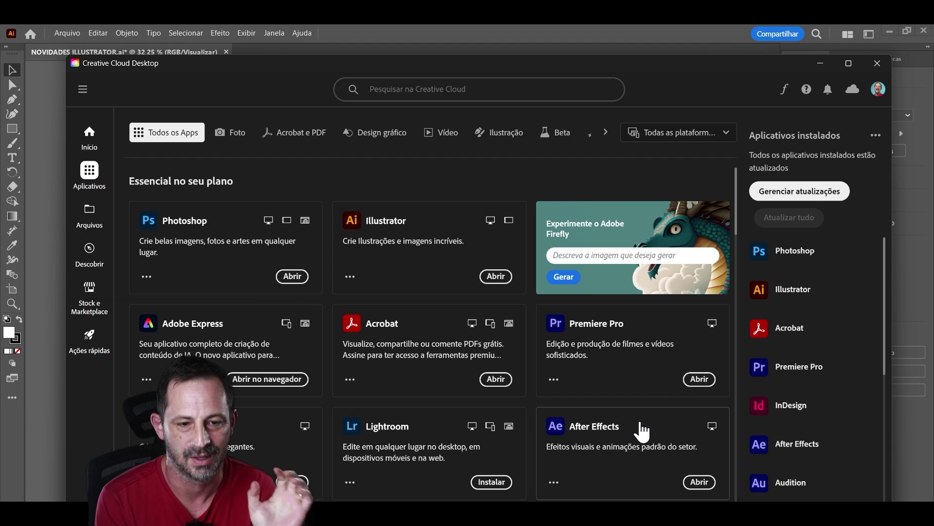
{"action": "left_click", "coordinate": [817, 65]}
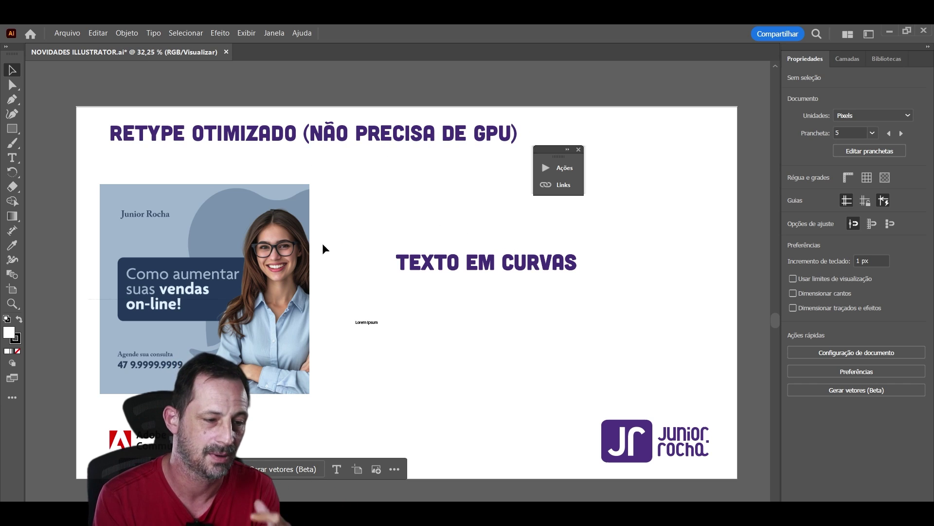
Select the portrait photo and bring the LINKS RELATIVOS artboard into view.
{"action": "left_click", "coordinate": [279, 256]}
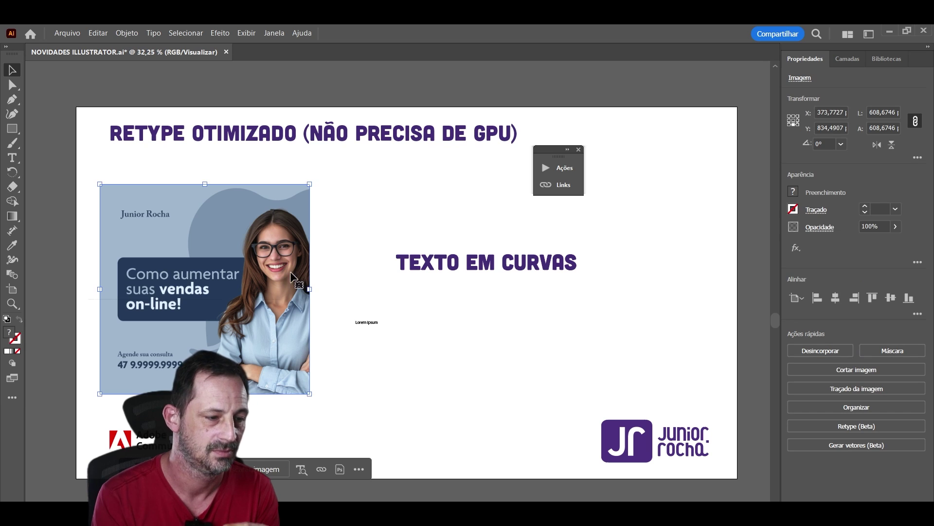
{"action": "mouse_move", "coordinate": [363, 378]}
{"action": "left_mouse_down"}
{"action": "mouse_move", "coordinate": [400, 365]}
{"action": "mouse_move", "coordinate": [548, 378]}
{"action": "left_mouse_up"}
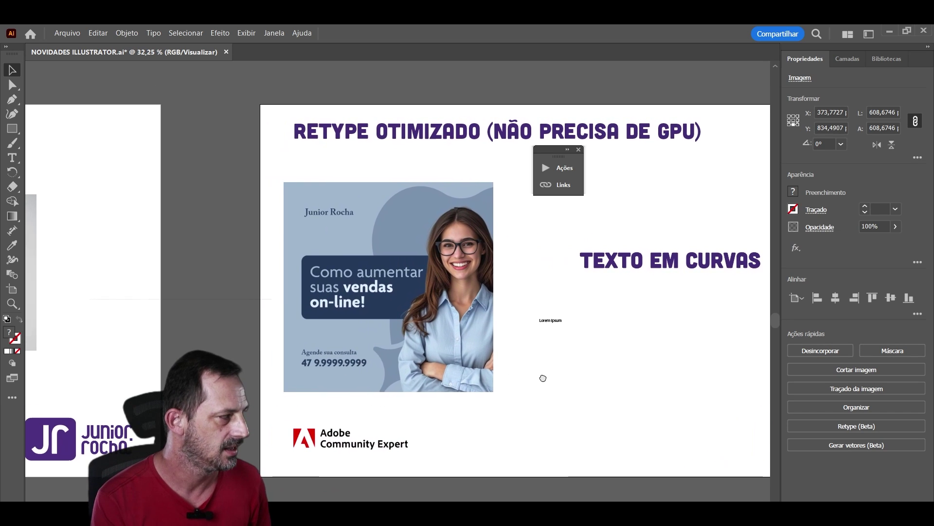
{"action": "left_click_drag", "start_coordinate": [507, 255], "coordinate": [471, 246]}
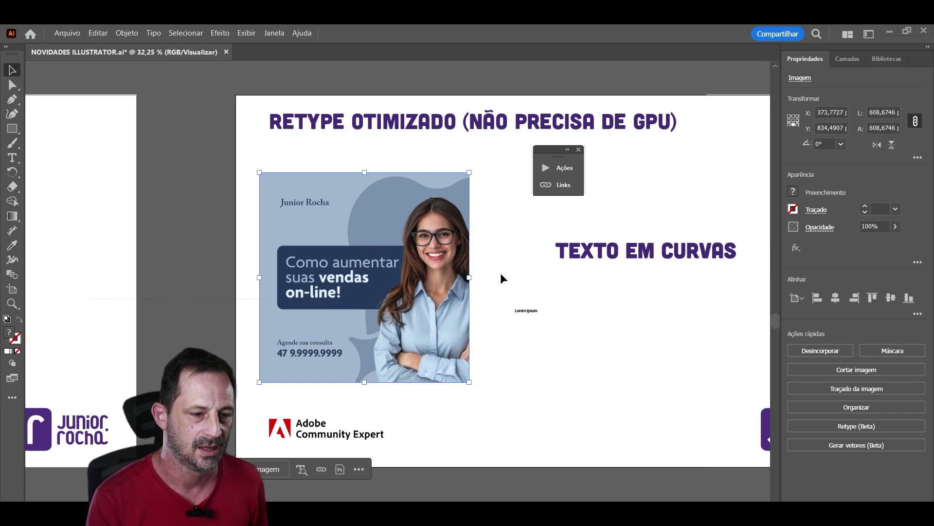
{"action": "left_click", "coordinate": [515, 271]}
{"action": "left_click", "coordinate": [442, 287]}
{"action": "scroll", "coordinate": [517, 292], "scroll_direction": "up", "scroll_amount": 1}
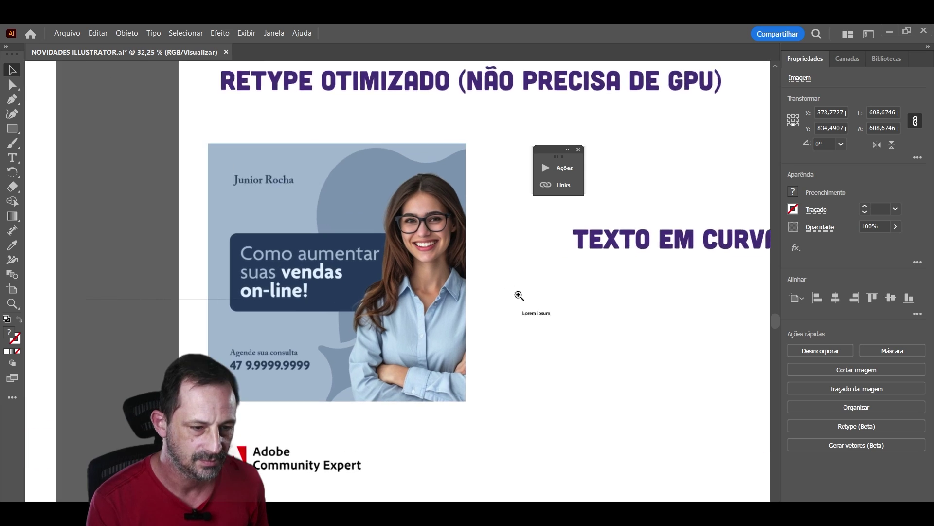
{"action": "scroll", "coordinate": [553, 277], "scroll_direction": "up", "scroll_amount": 1}
{"action": "scroll", "coordinate": [533, 271], "scroll_direction": "up", "scroll_amount": 1}
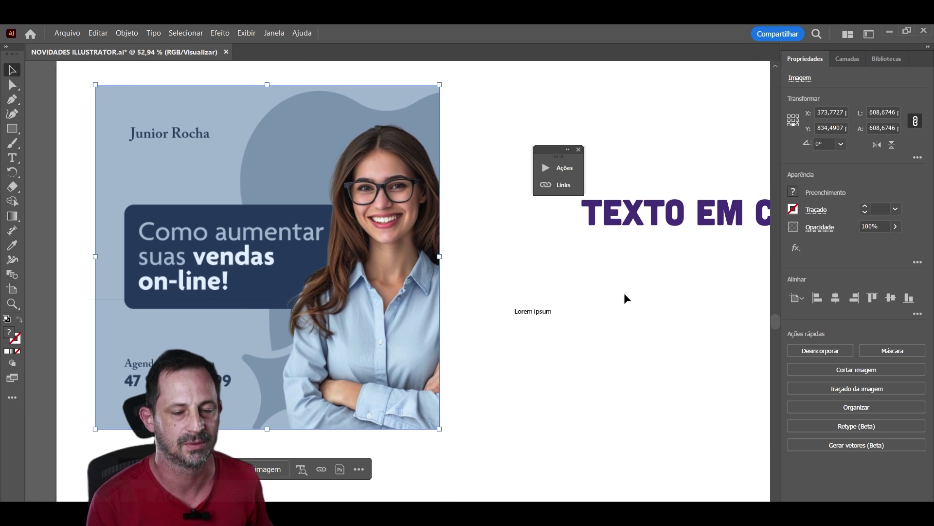
{"action": "scroll", "coordinate": [450, 305], "scroll_direction": "down", "scroll_amount": 6}
{"action": "scroll", "coordinate": [449, 303], "scroll_direction": "down", "scroll_amount": 1}
{"action": "left_click_drag", "start_coordinate": [450, 304], "coordinate": [313, 320]}
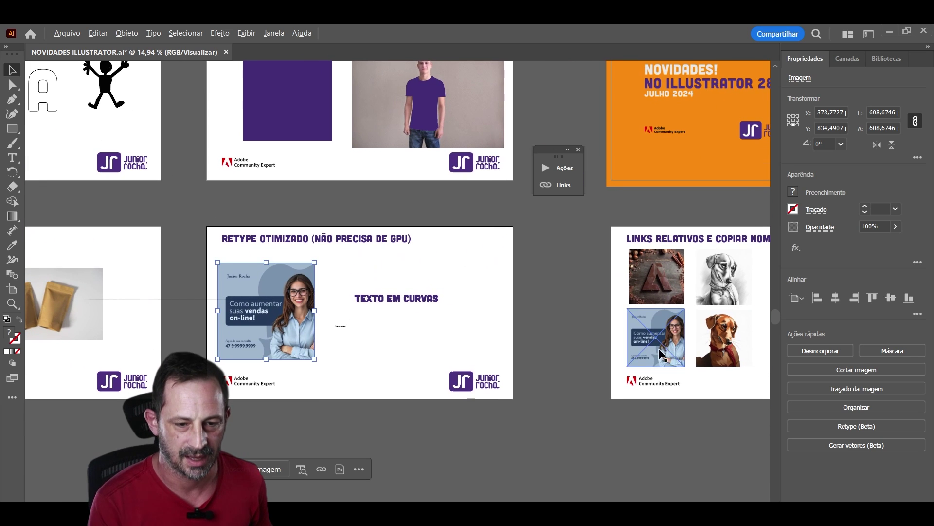
Alt-drag a linked portrait copy beside TEXTO EM CURVAS, try Incorporar, undo, then delete the copy.
{"action": "left_click_drag", "start_coordinate": [655, 337], "coordinate": [454, 312]}
{"action": "scroll", "coordinate": [453, 307], "scroll_direction": "up", "scroll_amount": 4}
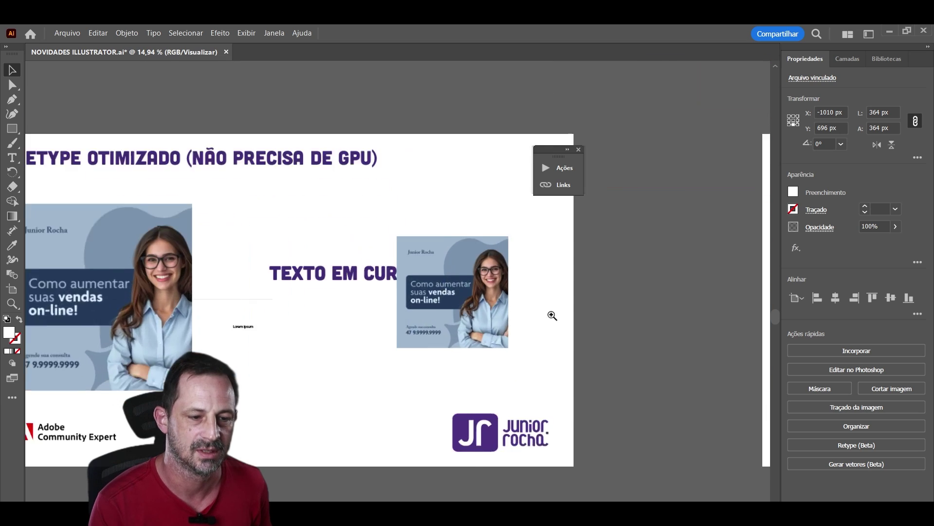
{"action": "scroll", "coordinate": [552, 317], "scroll_direction": "up", "scroll_amount": 4}
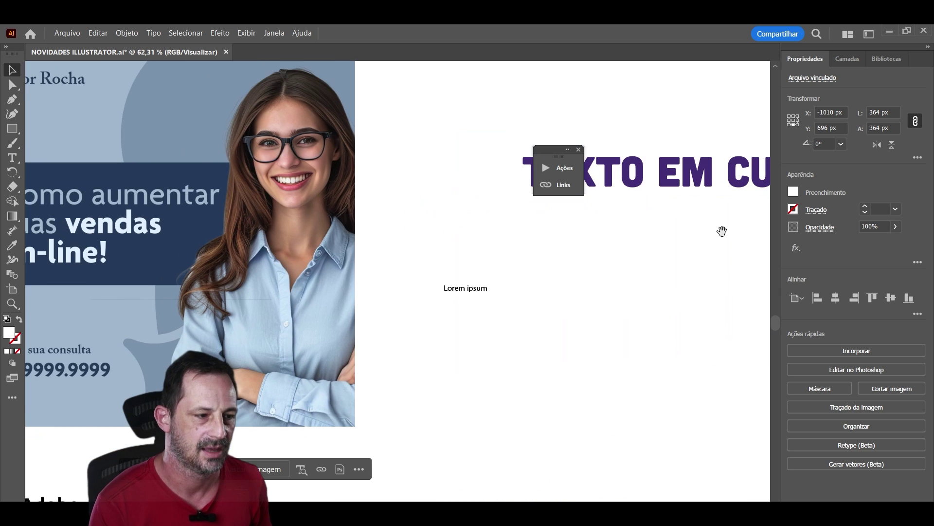
{"action": "left_click", "coordinate": [857, 351]}
{"action": "key", "text": "ctrl+z"}
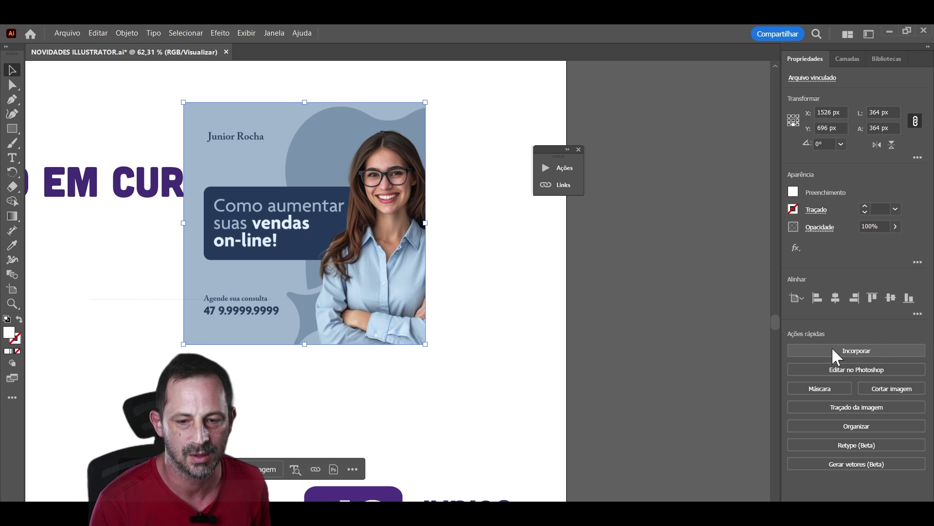
{"action": "scroll", "coordinate": [481, 299], "scroll_direction": "down", "scroll_amount": 3}
{"action": "scroll", "coordinate": [472, 295], "scroll_direction": "down", "scroll_amount": 2}
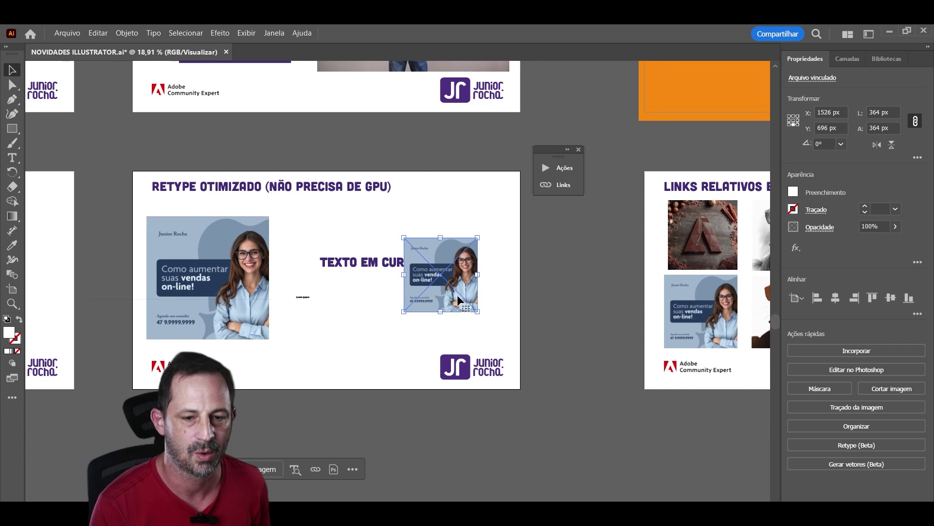
{"action": "key", "text": "Delete"}
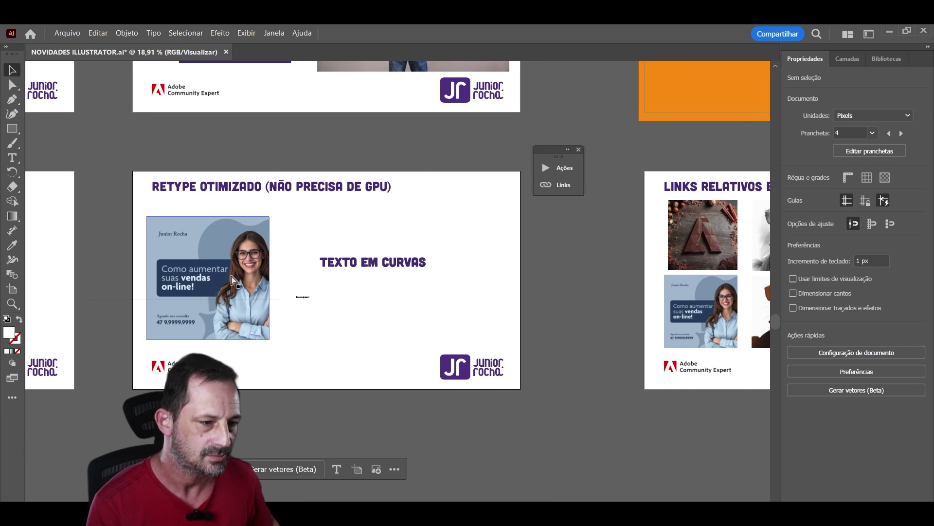
Zoom into the RETYPE OTIMIZADO artboard, select its photo and open the Janela menu.
{"action": "left_click_drag", "start_coordinate": [244, 275], "coordinate": [356, 261]}
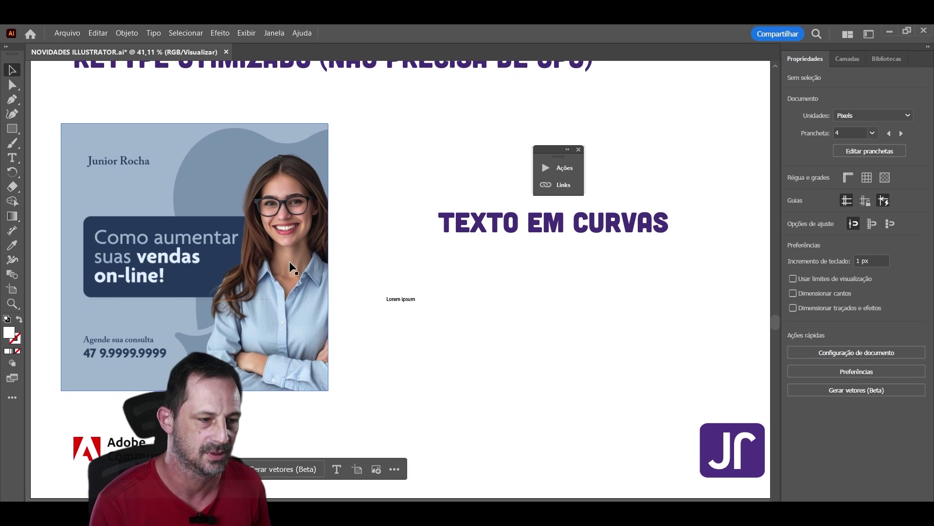
{"action": "left_click", "coordinate": [290, 261]}
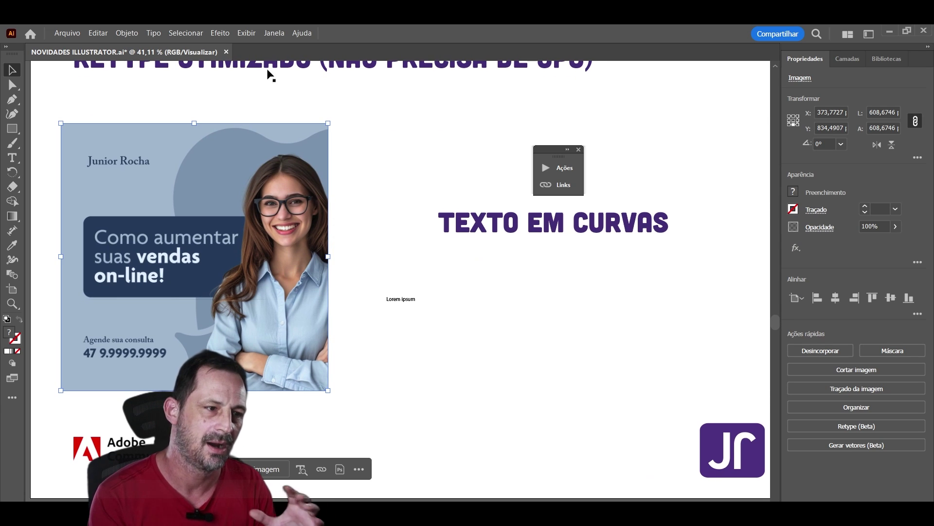
{"action": "left_click", "coordinate": [272, 33]}
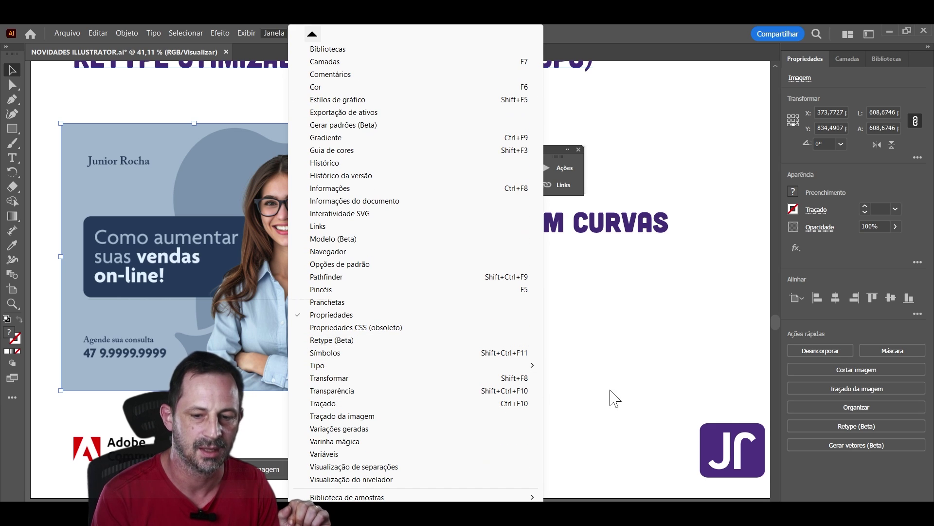
Run Retype's Localizar fonte semelhante on the banner and inspect font matches for its words.
{"action": "left_click", "coordinate": [841, 460]}
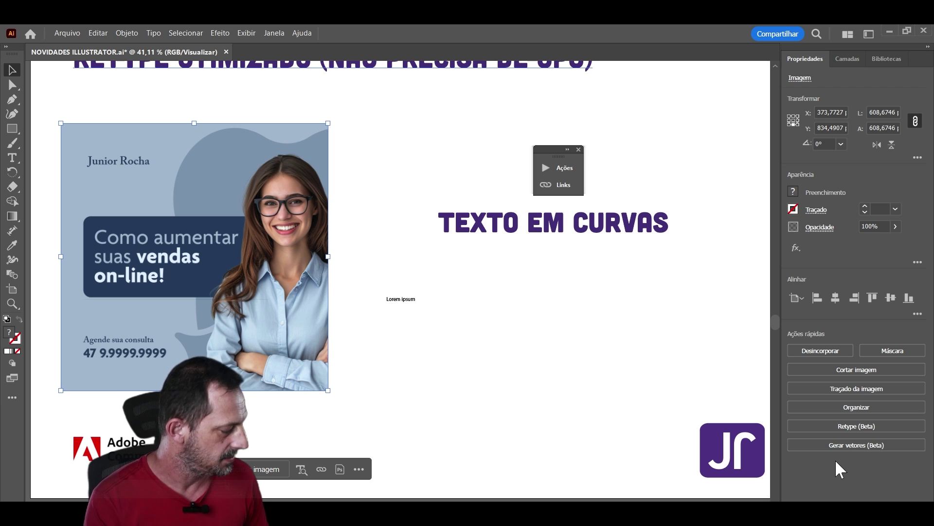
{"action": "left_click", "coordinate": [855, 429]}
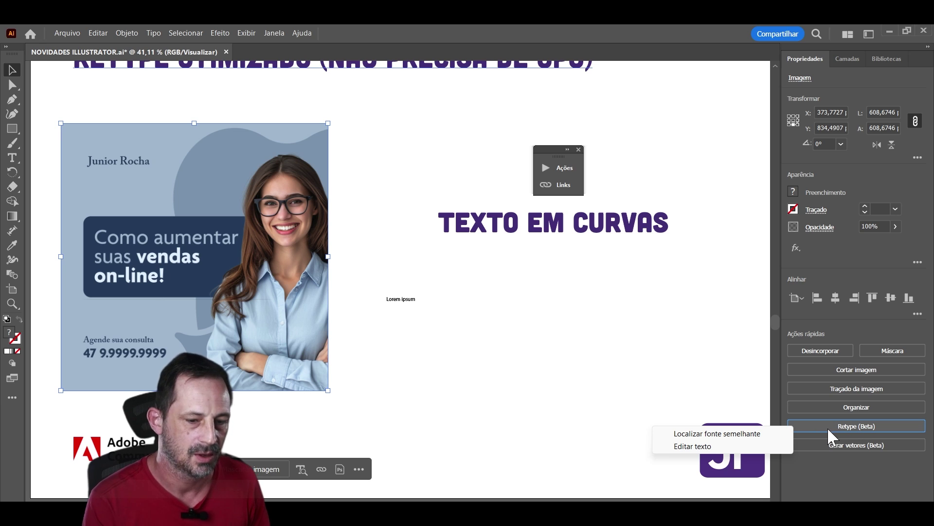
{"action": "left_click", "coordinate": [725, 435]}
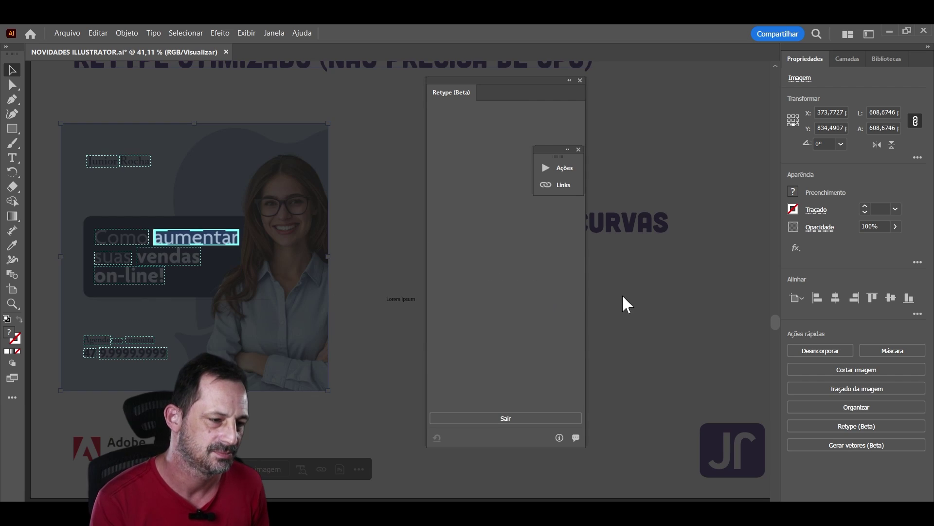
{"action": "left_click", "coordinate": [105, 162]}
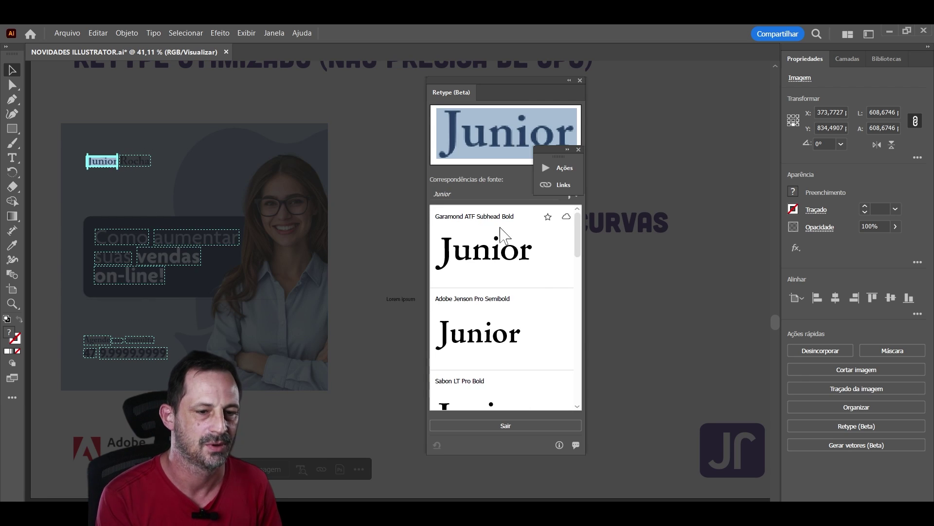
{"action": "left_click", "coordinate": [138, 164]}
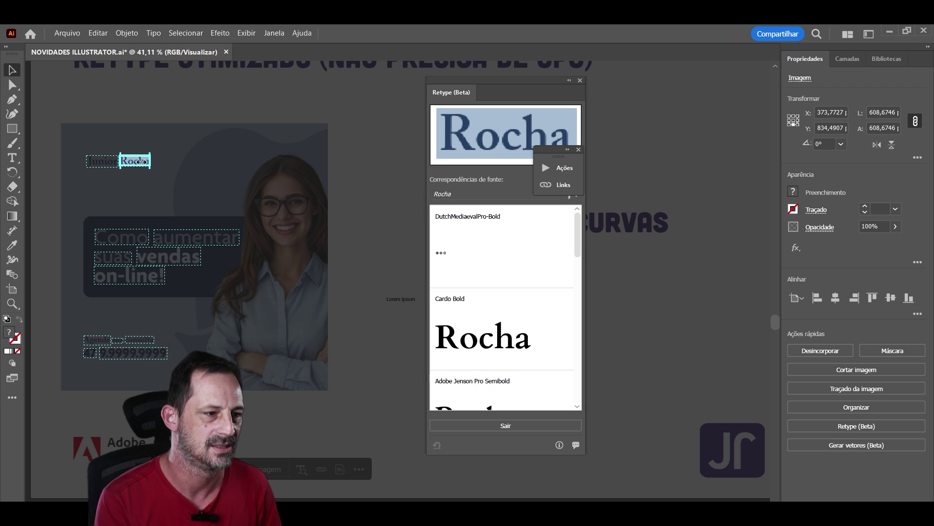
{"action": "left_click", "coordinate": [193, 238]}
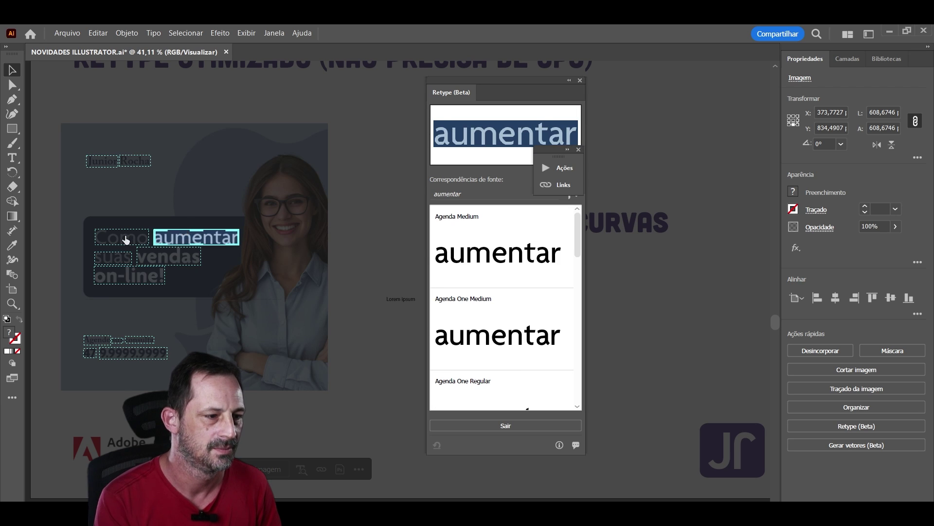
{"action": "left_click", "coordinate": [126, 240]}
{"action": "left_click", "coordinate": [119, 257]}
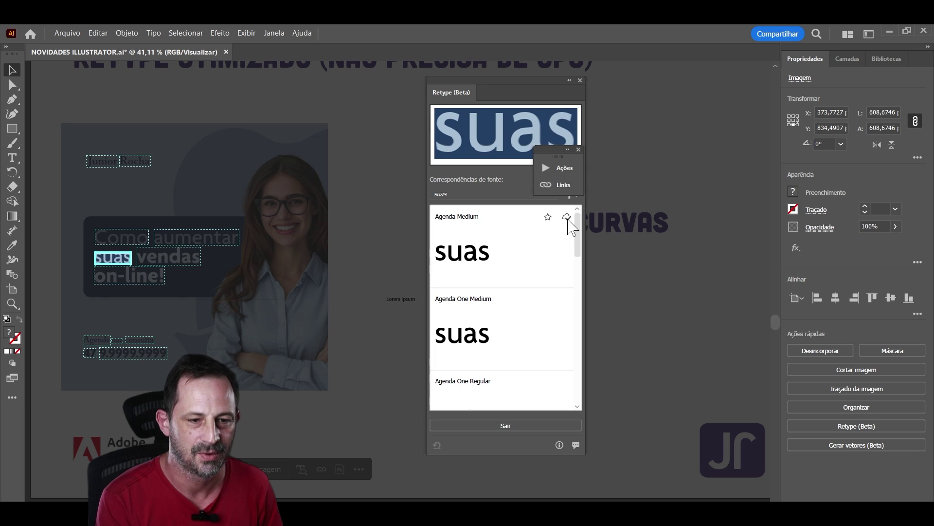
{"action": "left_click", "coordinate": [138, 164]}
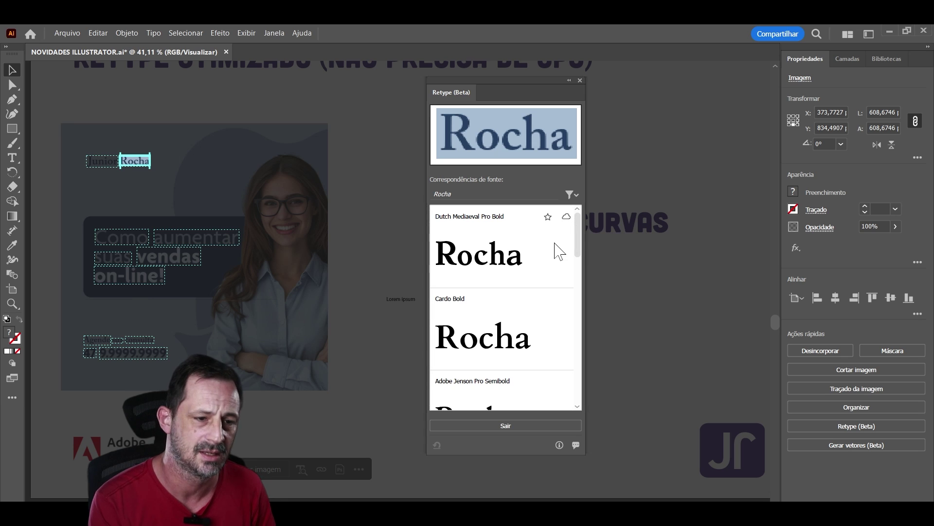
Exit font matching, nudge the banner image, and enter Retype's Editar texto mode.
{"action": "left_click", "coordinate": [503, 425]}
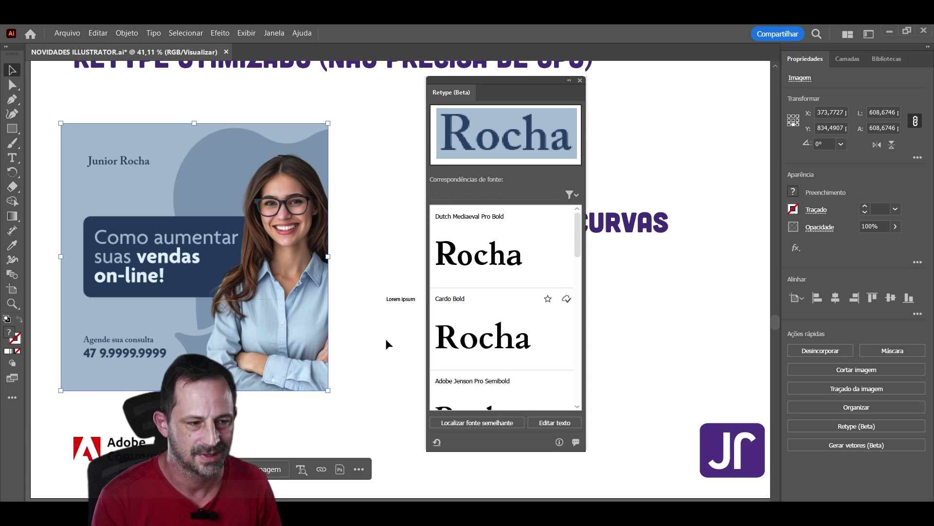
{"action": "left_click_drag", "start_coordinate": [170, 263], "coordinate": [190, 261]}
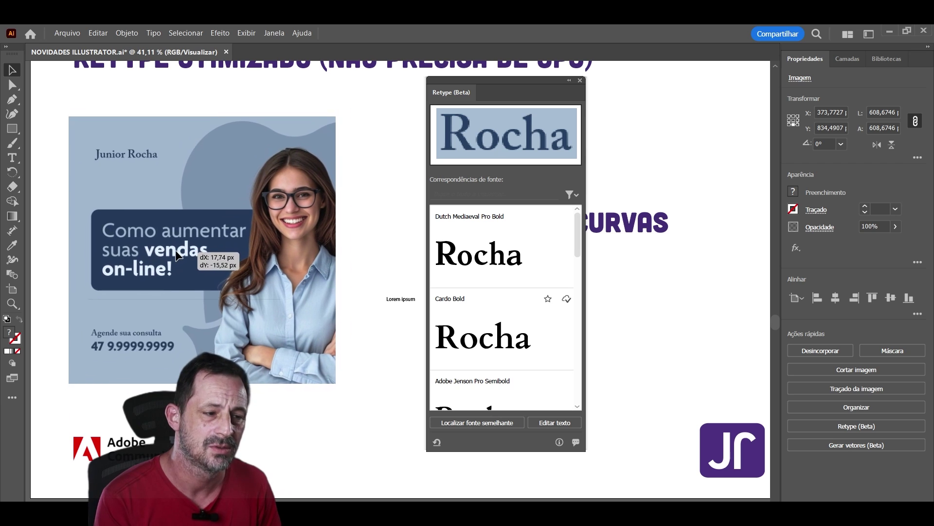
{"action": "left_click", "coordinate": [550, 423]}
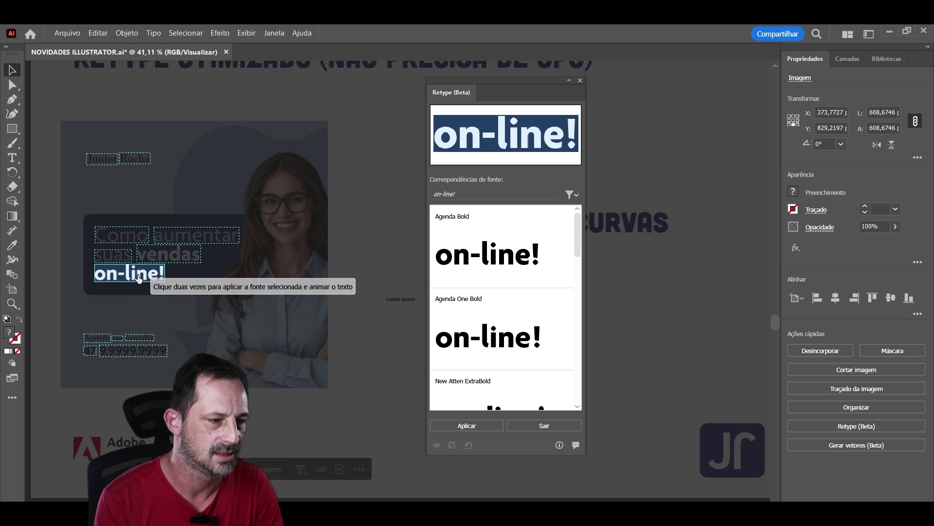
Convert 'on-line!' to live Agenda Bold text, exit Retype, and select that text object.
{"action": "double_click", "coordinate": [139, 277]}
{"action": "mouse_move", "coordinate": [503, 329]}
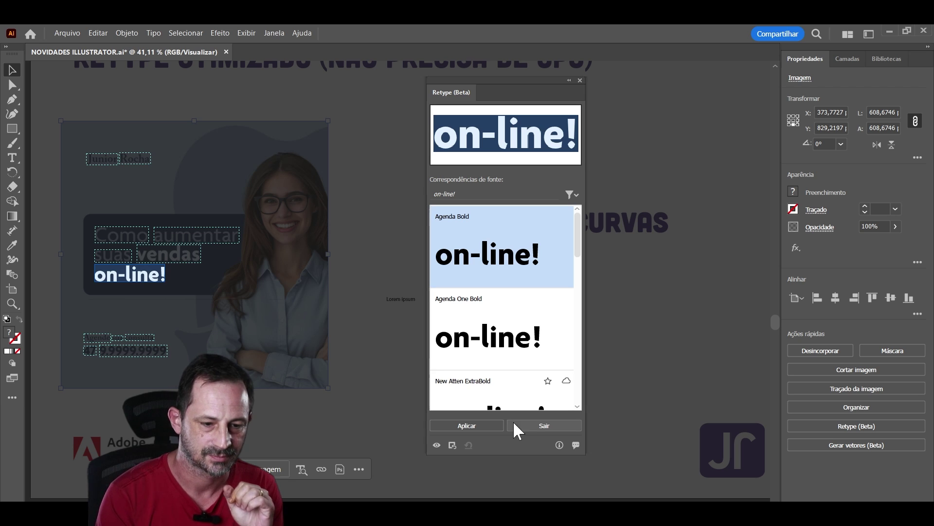
{"action": "left_click", "coordinate": [535, 425]}
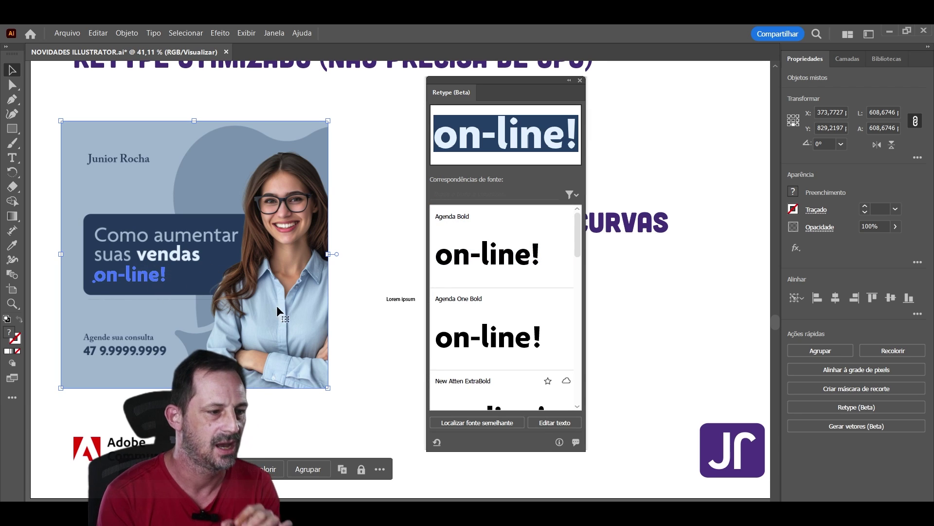
{"action": "left_click", "coordinate": [367, 314]}
{"action": "left_click", "coordinate": [221, 294]}
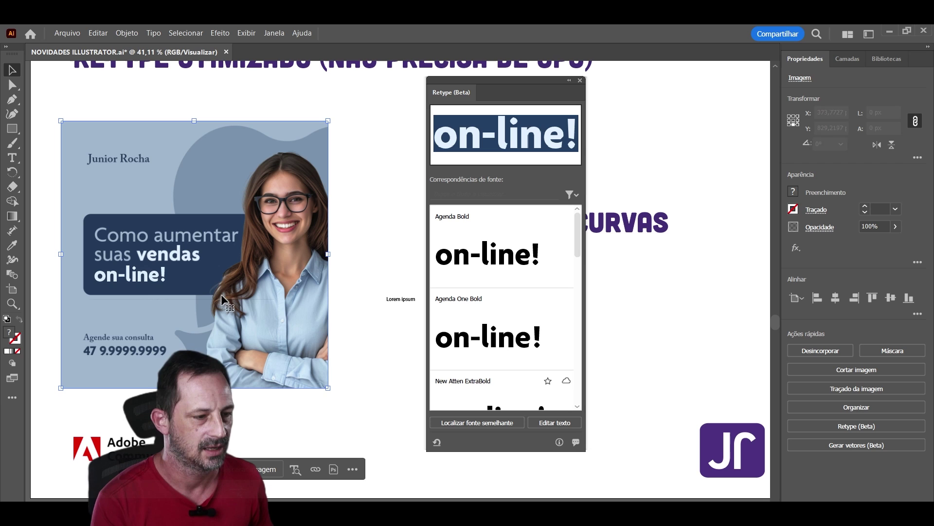
{"action": "left_click", "coordinate": [156, 280]}
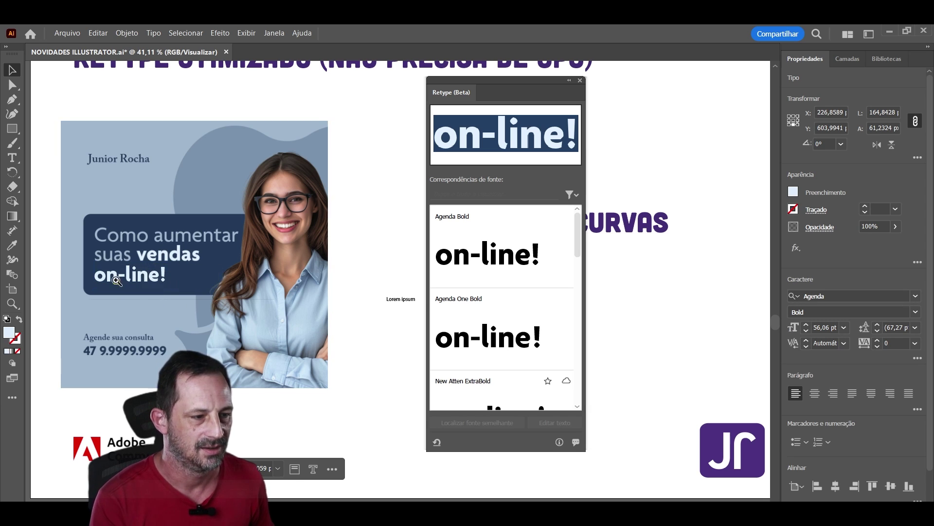
Try moving the on-line! text lower, undo it, and zoom out to the headline.
{"action": "scroll", "coordinate": [156, 282], "scroll_direction": "up", "scroll_amount": 4}
{"action": "left_click_drag", "start_coordinate": [265, 282], "coordinate": [244, 438]}
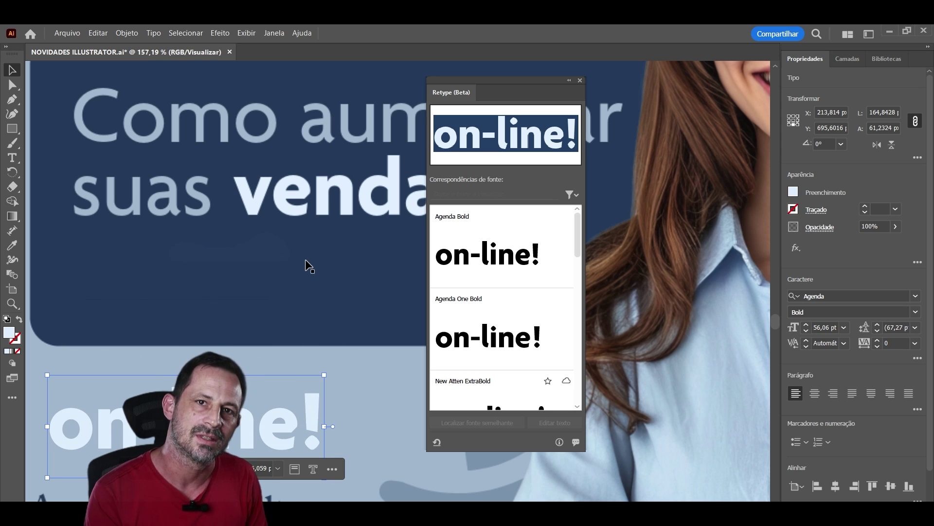
{"action": "left_click", "coordinate": [304, 344]}
{"action": "key", "text": "ctrl+z"}
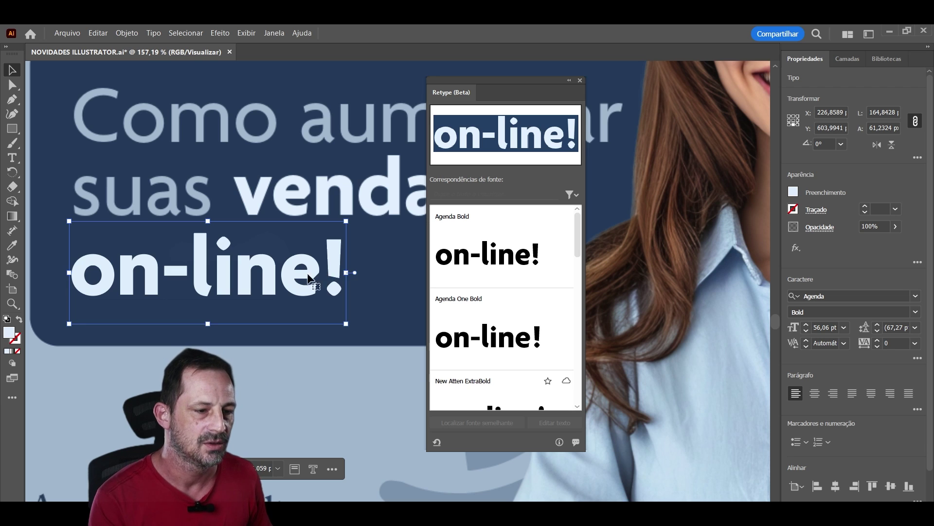
{"action": "key", "text": "ctrl+0"}
{"action": "left_click_drag", "start_coordinate": [329, 271], "coordinate": [266, 334]}
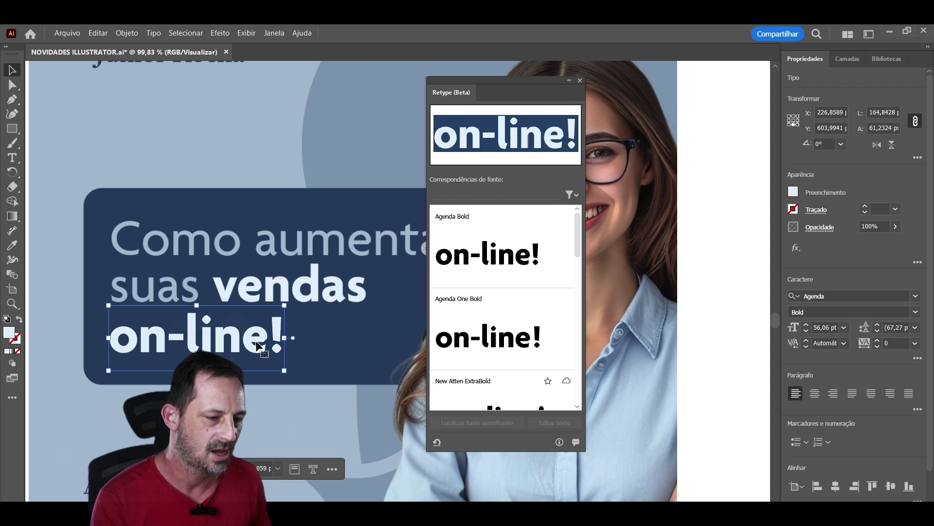
Retype the headline's third line as 'agora mesmo!'.
{"action": "double_click", "coordinate": [261, 347]}
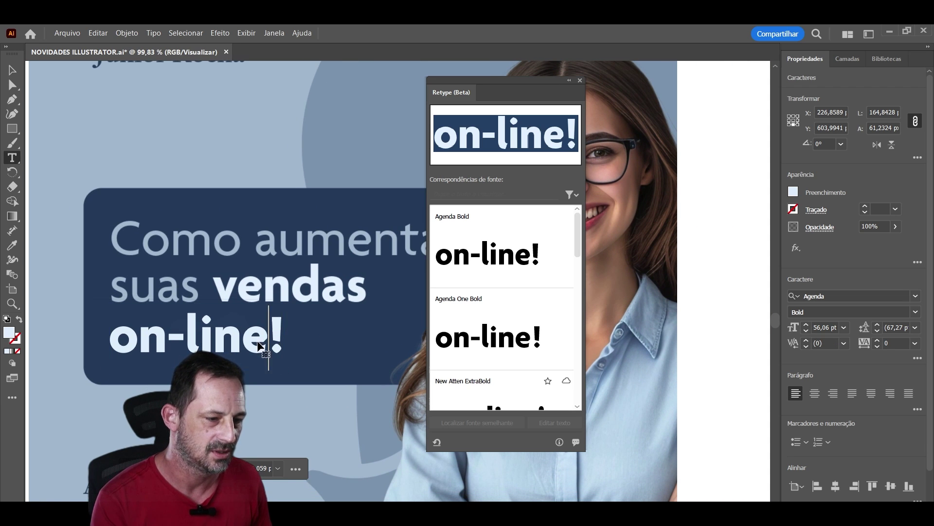
{"action": "triple_click", "coordinate": [264, 308]}
{"action": "type", "text": "a"}
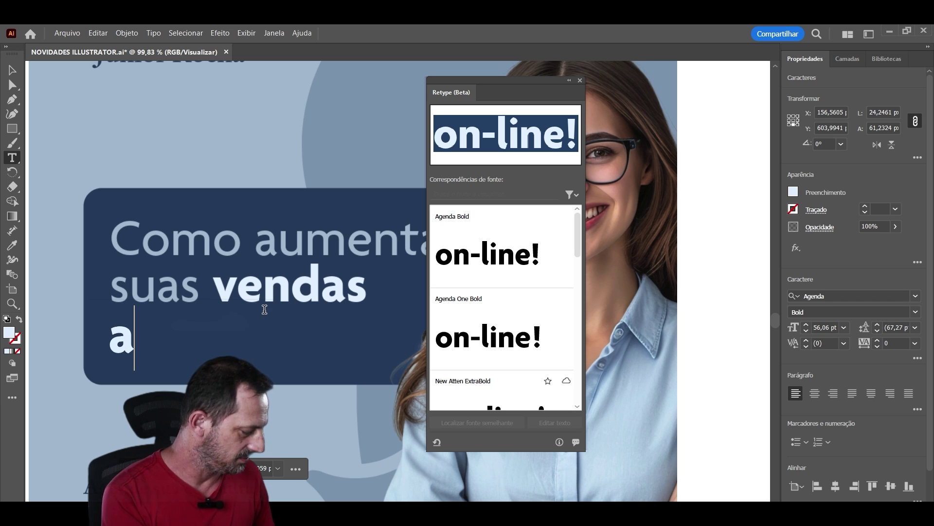
{"action": "type", "text": "gora mesmo!"}
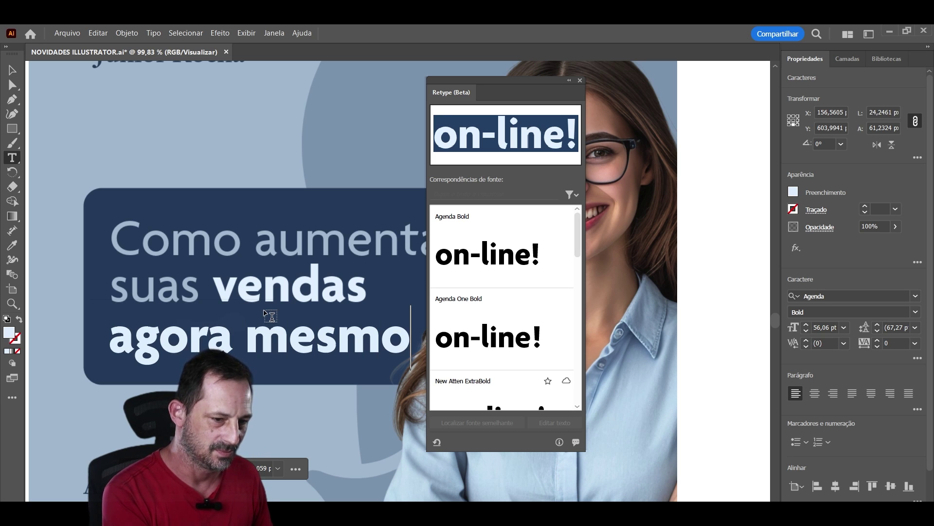
{"action": "key", "text": "Escape"}
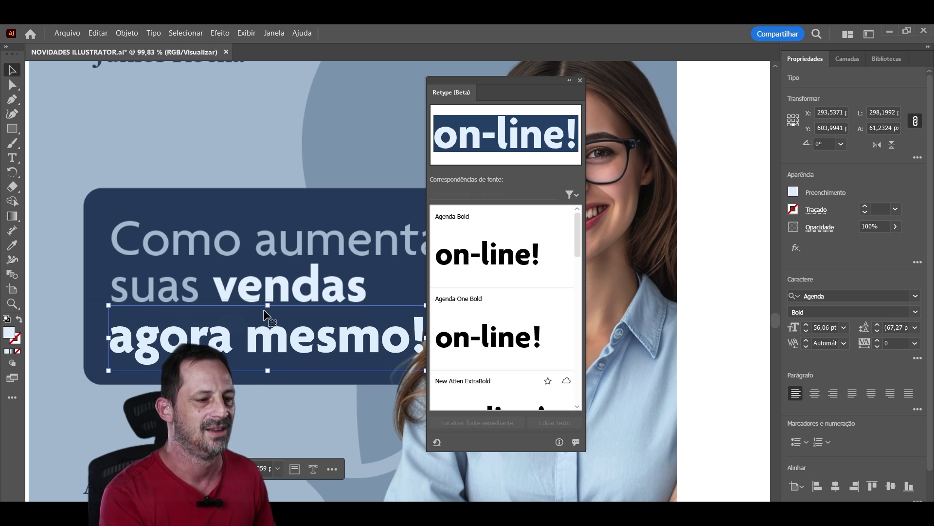
{"action": "left_click", "coordinate": [349, 218]}
{"action": "scroll", "coordinate": [368, 214], "scroll_direction": "down", "scroll_amount": 3}
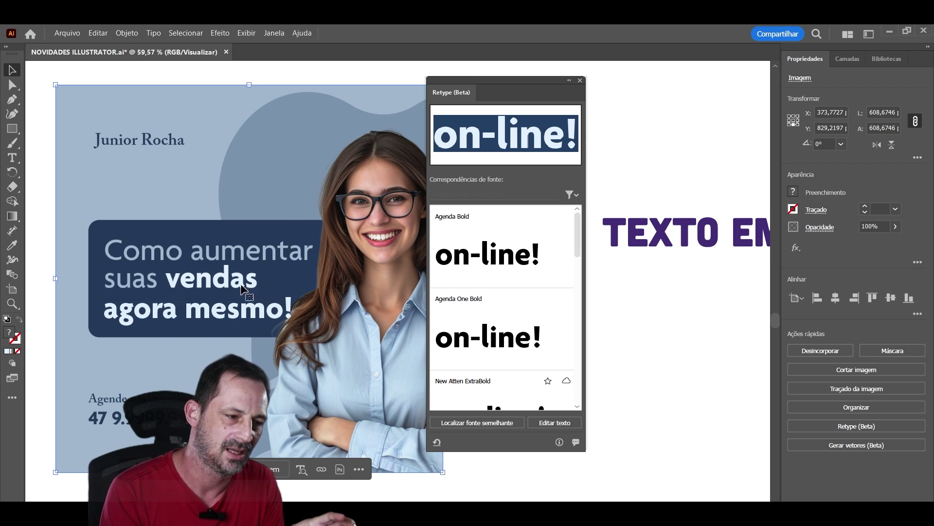
Convert the phone number to live All Round Gothic Bold text with Retype's Editar texto, then exit.
{"action": "left_click", "coordinate": [549, 421]}
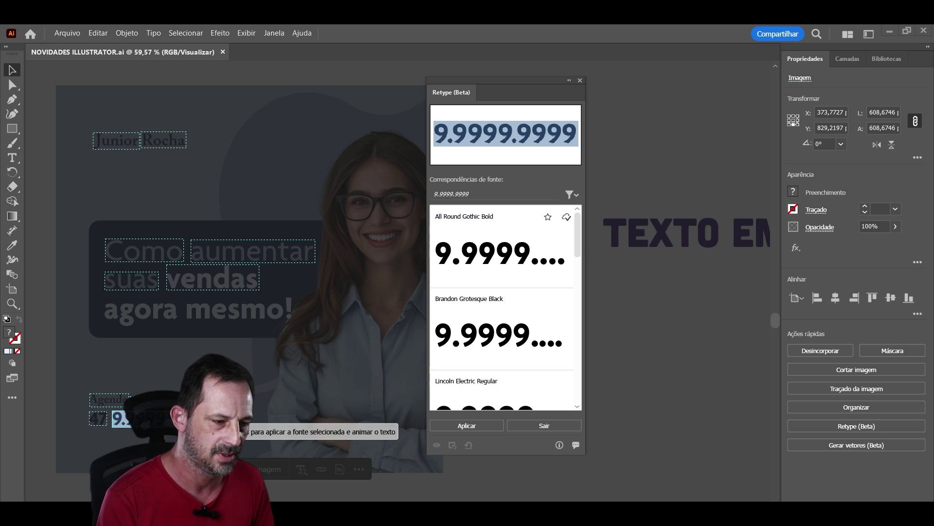
{"action": "left_click", "coordinate": [501, 248]}
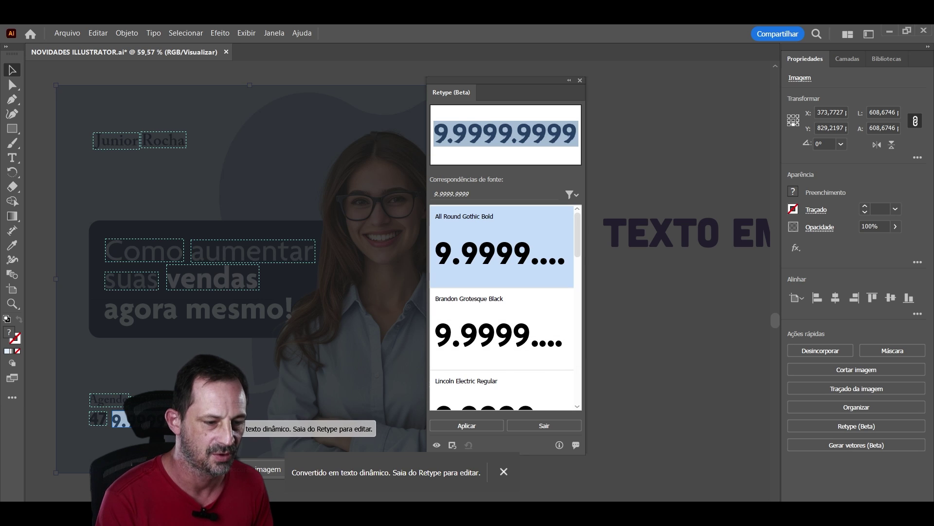
{"action": "left_click", "coordinate": [551, 423]}
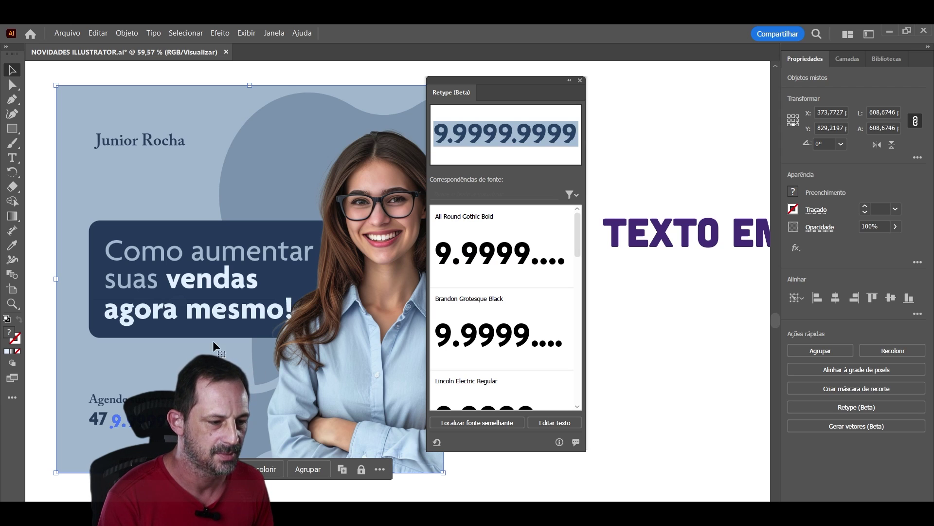
Move the phone number text up onto one line beside the 47.
{"action": "key", "text": "ctrl+shift+a"}
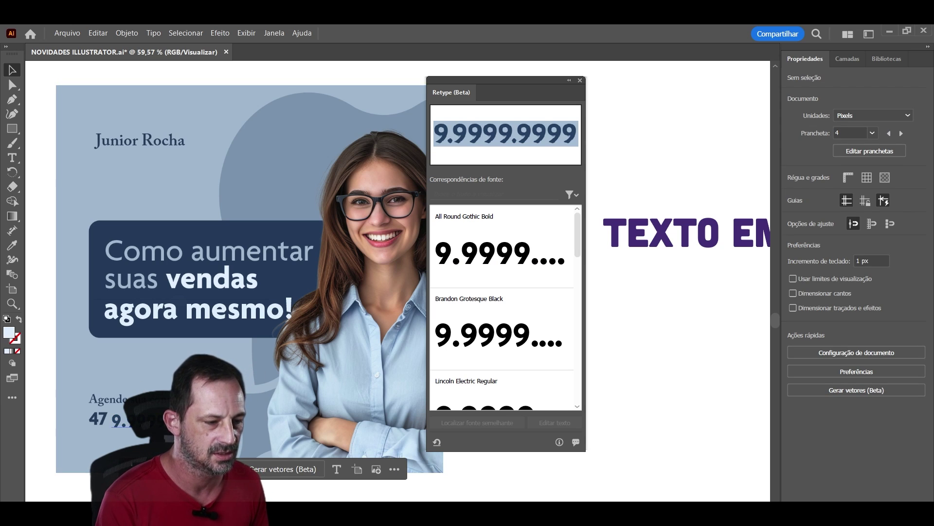
{"action": "scroll", "coordinate": [264, 370], "scroll_direction": "up", "scroll_amount": 3}
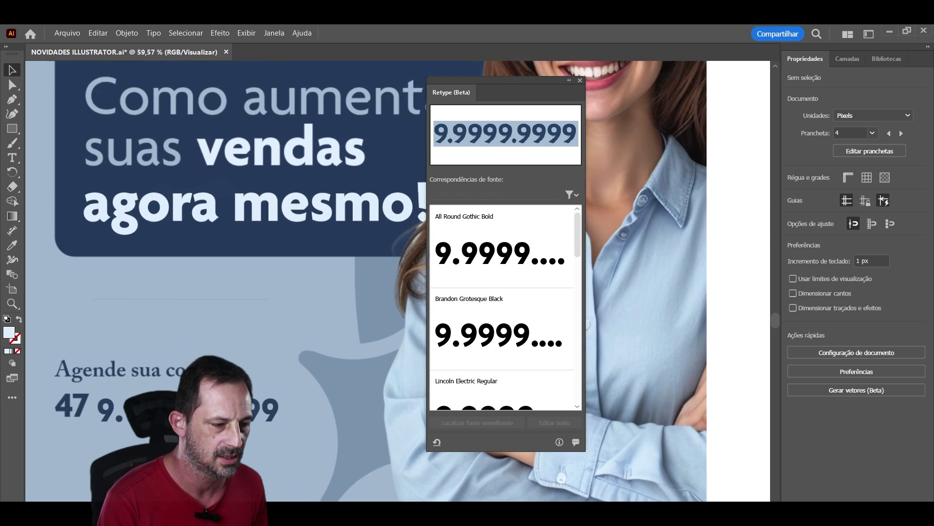
{"action": "left_click", "coordinate": [243, 411]}
{"action": "left_click_drag", "start_coordinate": [243, 411], "coordinate": [292, 325]}
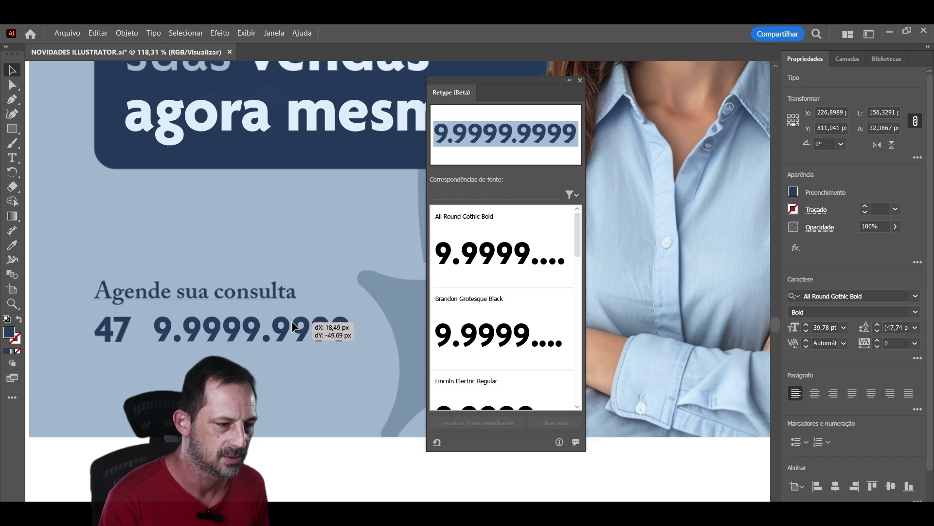
{"action": "key", "text": "ctrl+z"}
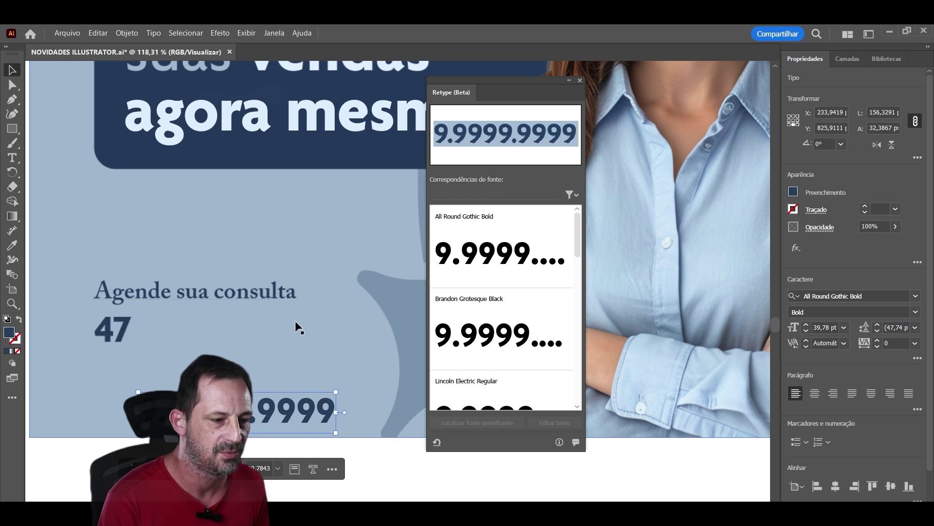
{"action": "left_click_drag", "start_coordinate": [251, 410], "coordinate": [283, 328]}
Replace the phone number's digits with 8888.8888.
{"action": "key", "text": "t"}
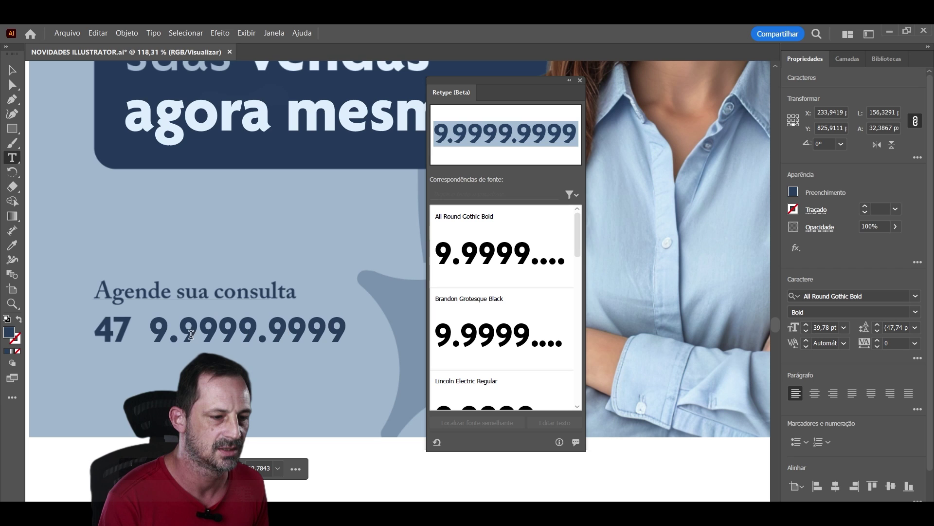
{"action": "left_click_drag", "start_coordinate": [179, 331], "coordinate": [347, 331]}
{"action": "type", "text": "8888.8888"}
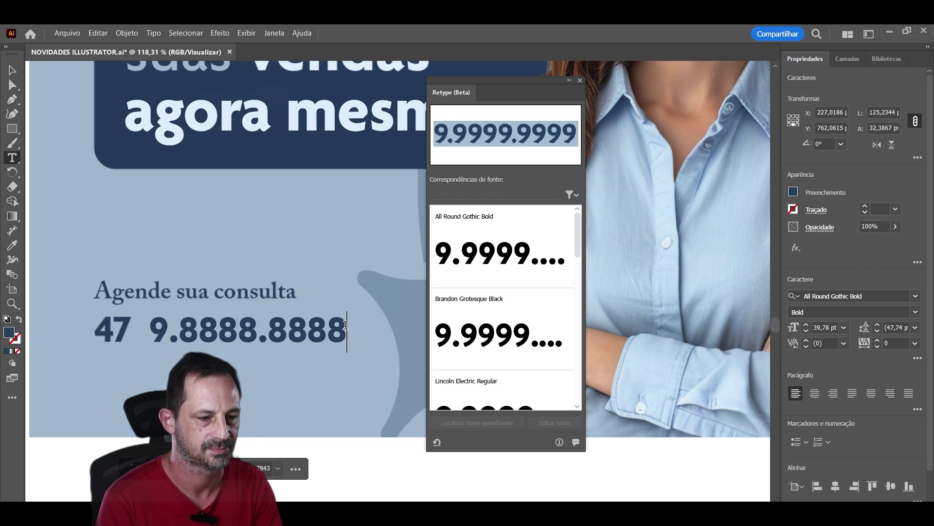
{"action": "key", "text": "Escape"}
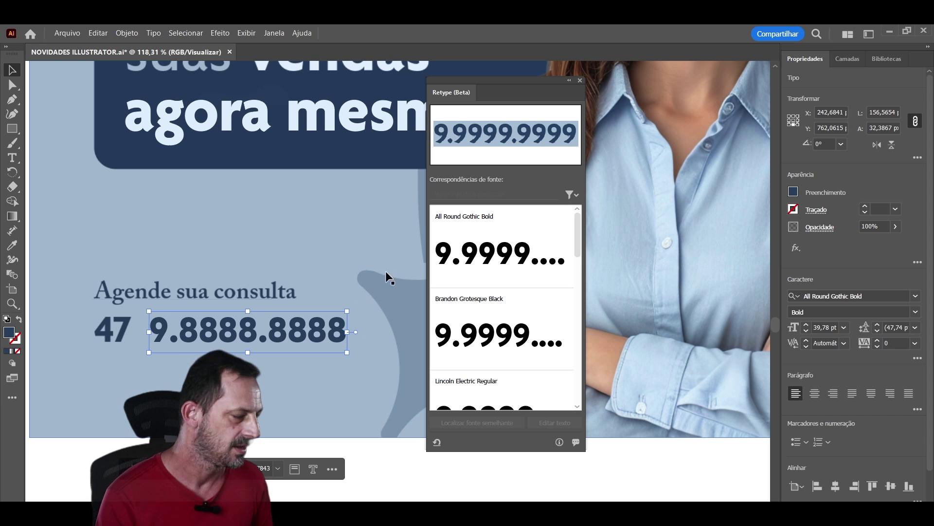
Zoom out to the whole RETYPE OTIMIZADO artboard, deselect, and close the Retype panel.
{"action": "scroll", "coordinate": [230, 328], "scroll_direction": "down", "scroll_amount": 3}
{"action": "scroll", "coordinate": [214, 336], "scroll_direction": "down", "scroll_amount": 3}
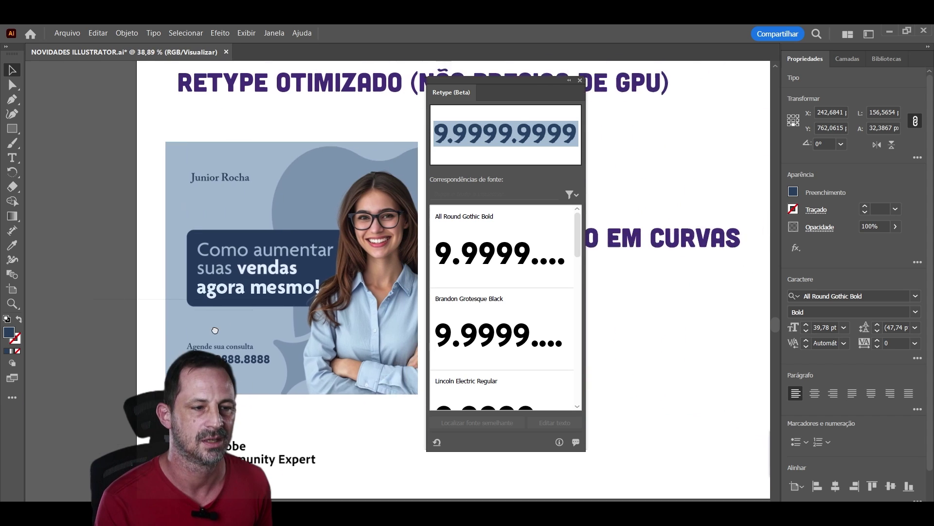
{"action": "left_click_drag", "start_coordinate": [214, 336], "coordinate": [202, 346]}
{"action": "scroll", "coordinate": [401, 286], "scroll_direction": "down", "scroll_amount": 1}
{"action": "left_click_drag", "start_coordinate": [391, 276], "coordinate": [298, 251]}
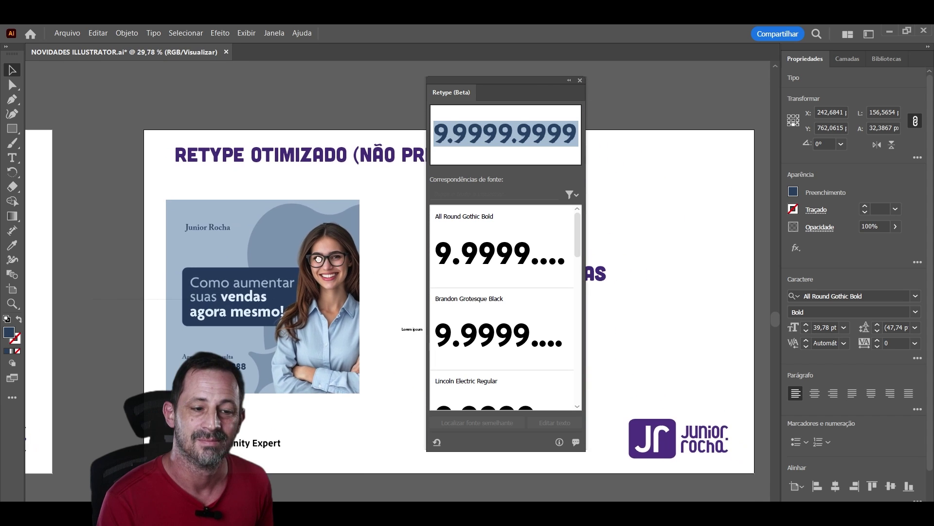
{"action": "scroll", "coordinate": [324, 269], "scroll_direction": "up", "scroll_amount": 1}
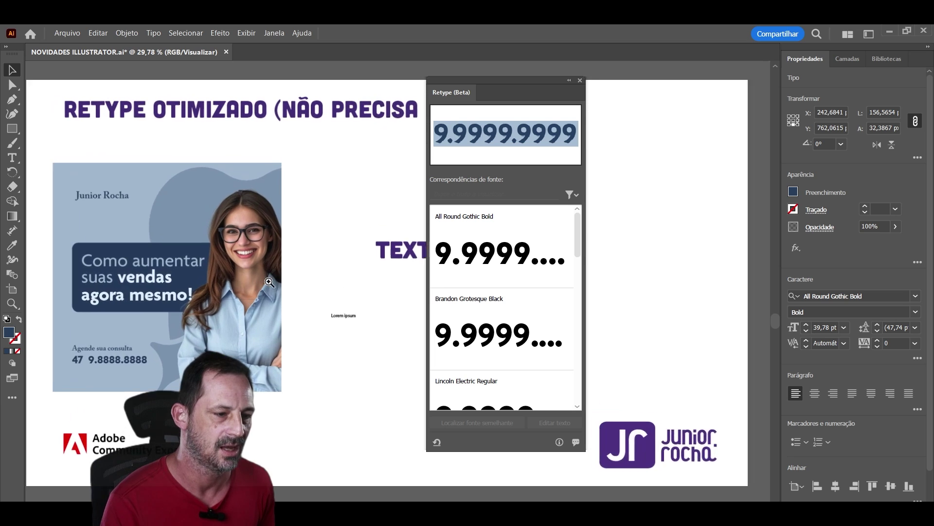
{"action": "left_click_drag", "start_coordinate": [324, 269], "coordinate": [336, 270]}
{"action": "left_click", "coordinate": [354, 272]}
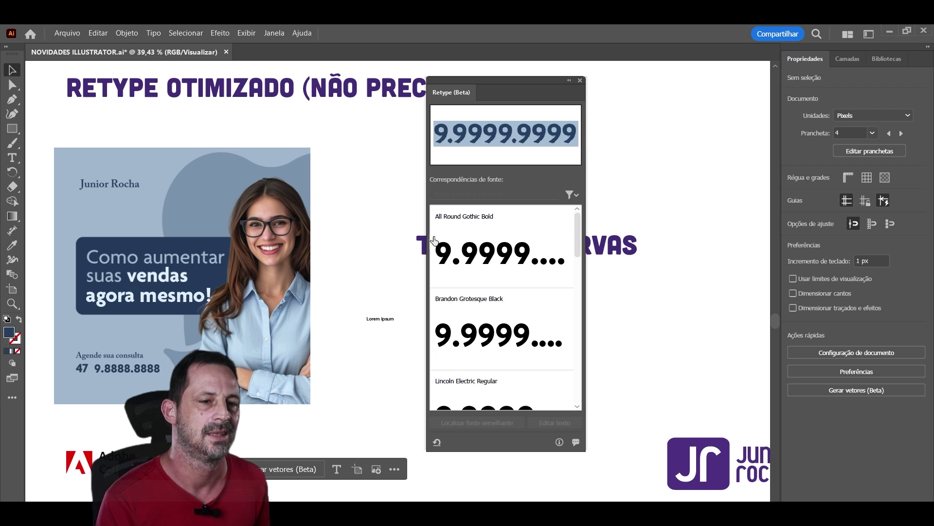
{"action": "left_click", "coordinate": [580, 80]}
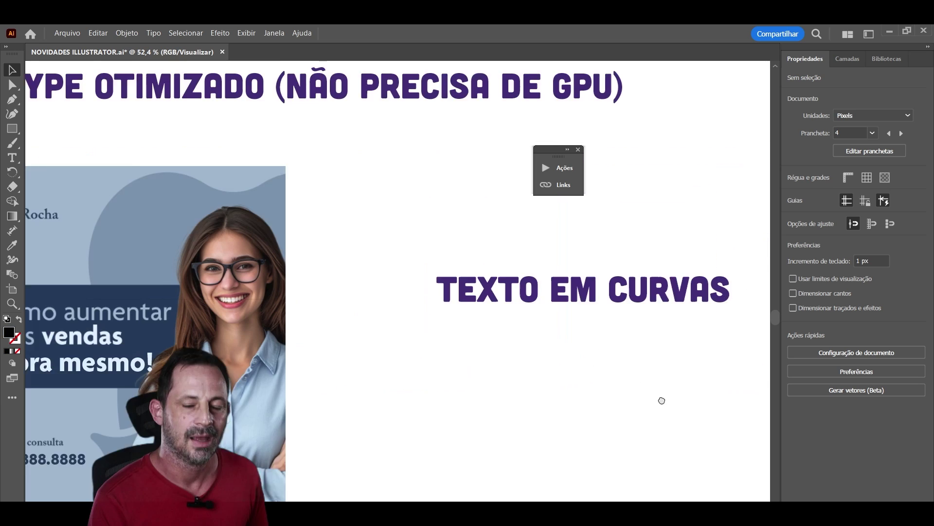
{"action": "mouse_move", "coordinate": [662, 400]}
{"action": "left_mouse_down"}
{"action": "mouse_move", "coordinate": [477, 352]}
{"action": "mouse_move", "coordinate": [437, 381]}
{"action": "mouse_move", "coordinate": [423, 354]}
{"action": "mouse_move", "coordinate": [436, 367]}
{"action": "left_mouse_up"}
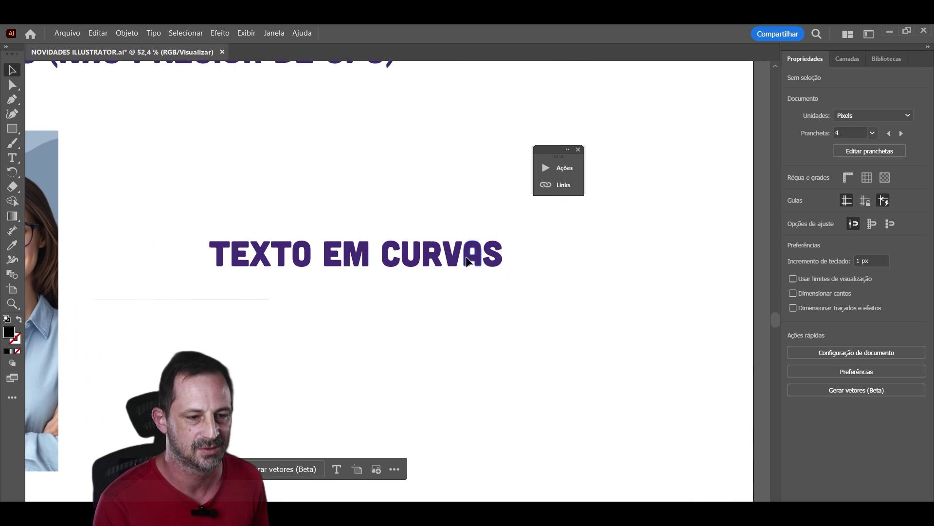
{"action": "left_click", "coordinate": [467, 261]}
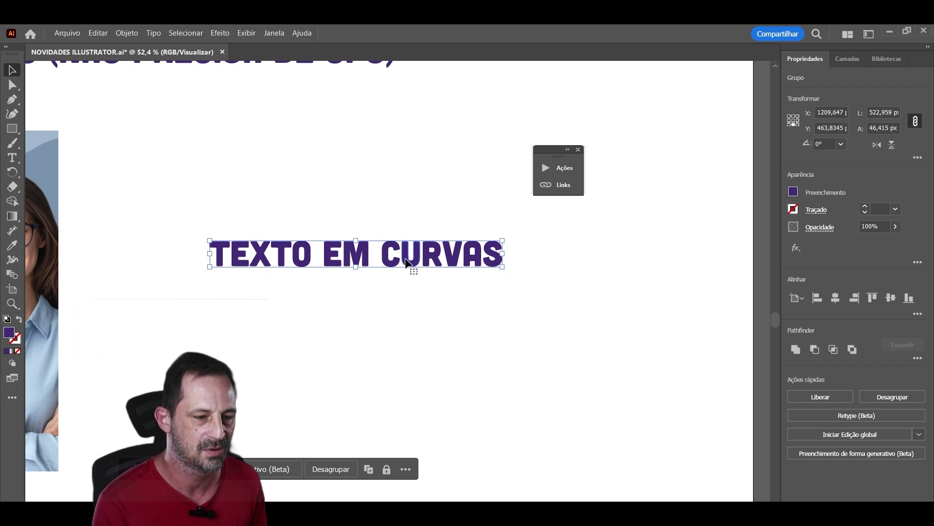
{"action": "left_click_drag", "start_coordinate": [370, 252], "coordinate": [372, 249]}
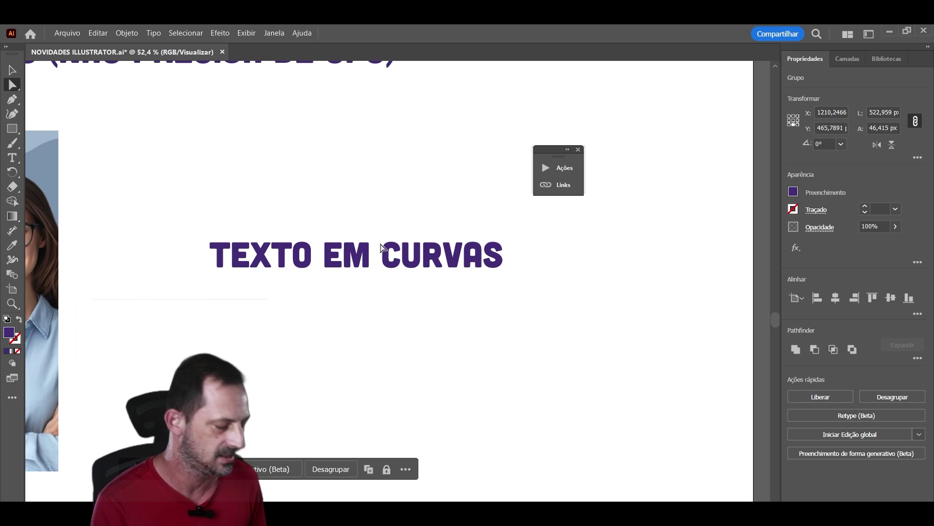
{"action": "left_click", "coordinate": [395, 263]}
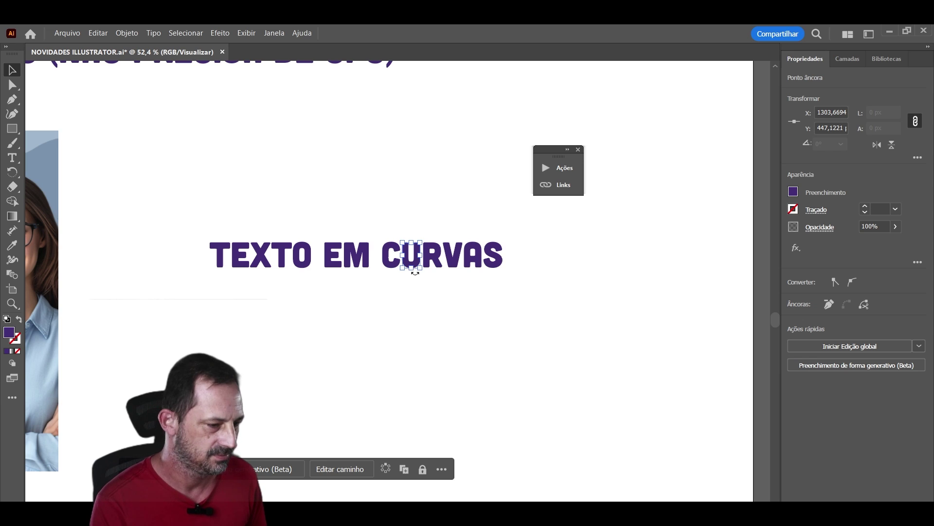
{"action": "key", "text": "a"}
{"action": "left_click", "coordinate": [399, 263], "text": "ctrl"}
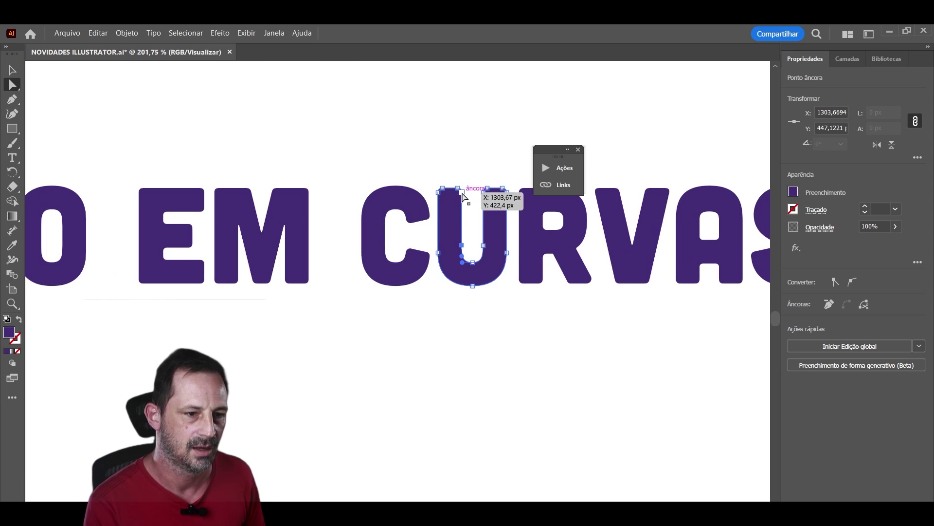
{"action": "key", "text": "ctrl+z"}
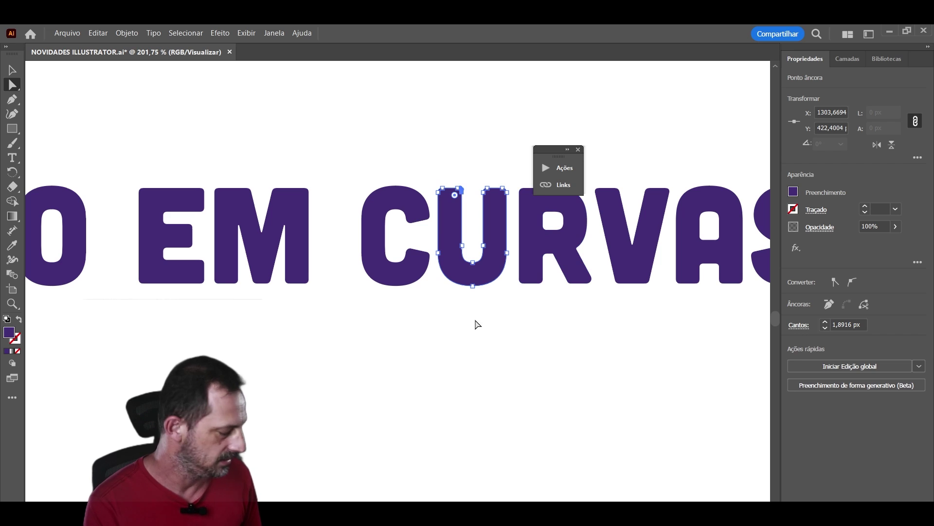
{"action": "left_click", "coordinate": [487, 349]}
{"action": "left_click", "coordinate": [535, 346], "text": "ctrl+alt"}
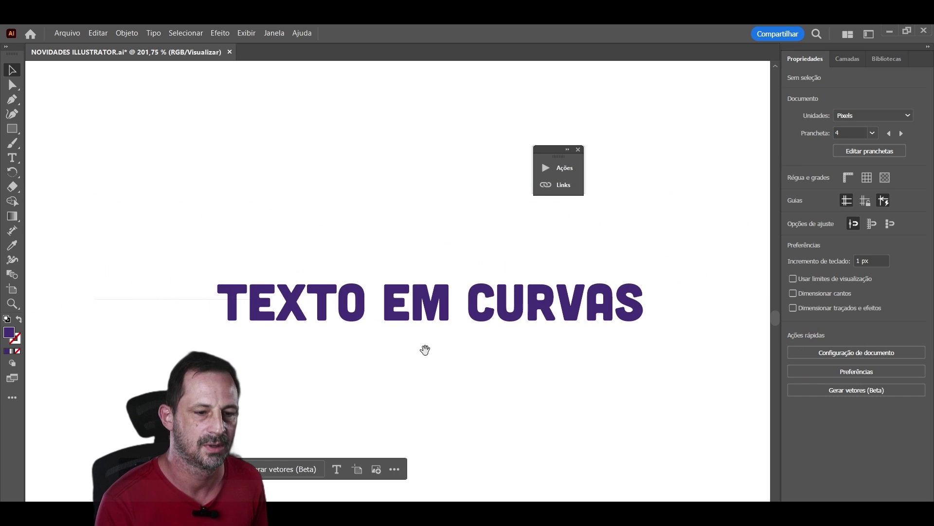
{"action": "left_click_drag", "start_coordinate": [425, 350], "coordinate": [386, 302]}
{"action": "left_click", "coordinate": [459, 246]}
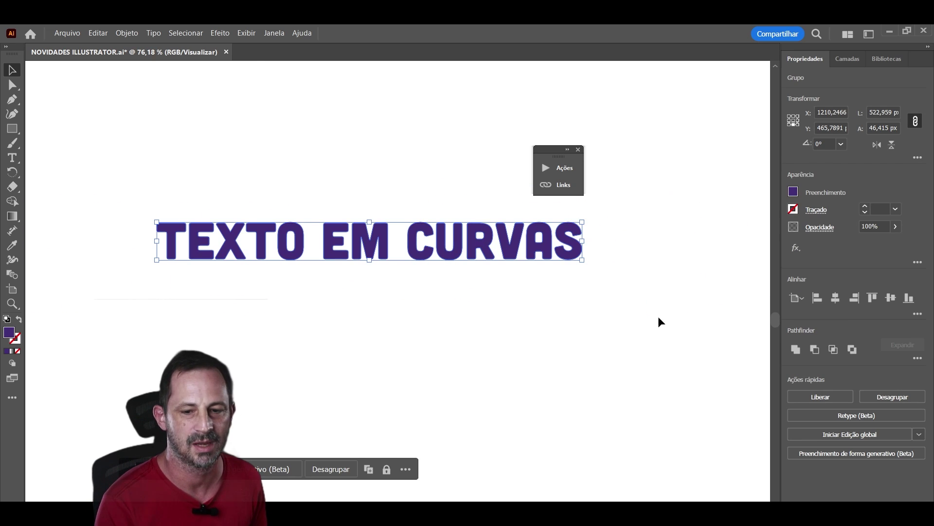
Use Retype's Editar texto to turn the outlined CURVAS heading into live Cubano text.
{"action": "left_click", "coordinate": [829, 415]}
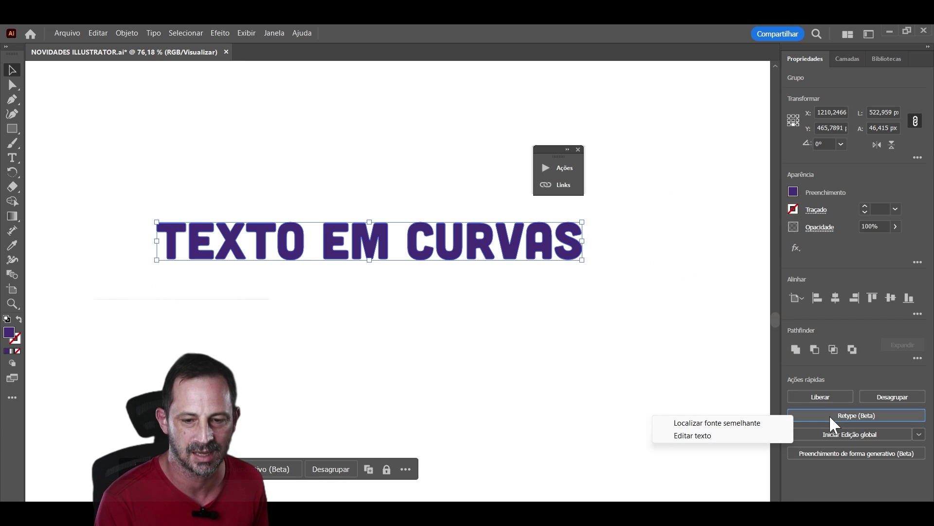
{"action": "left_click", "coordinate": [692, 435]}
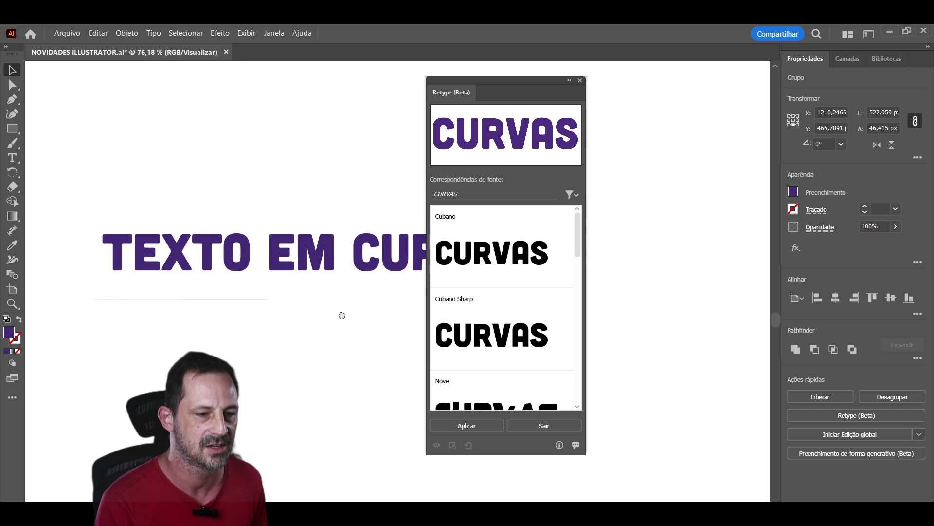
{"action": "left_click_drag", "start_coordinate": [395, 298], "coordinate": [358, 322]}
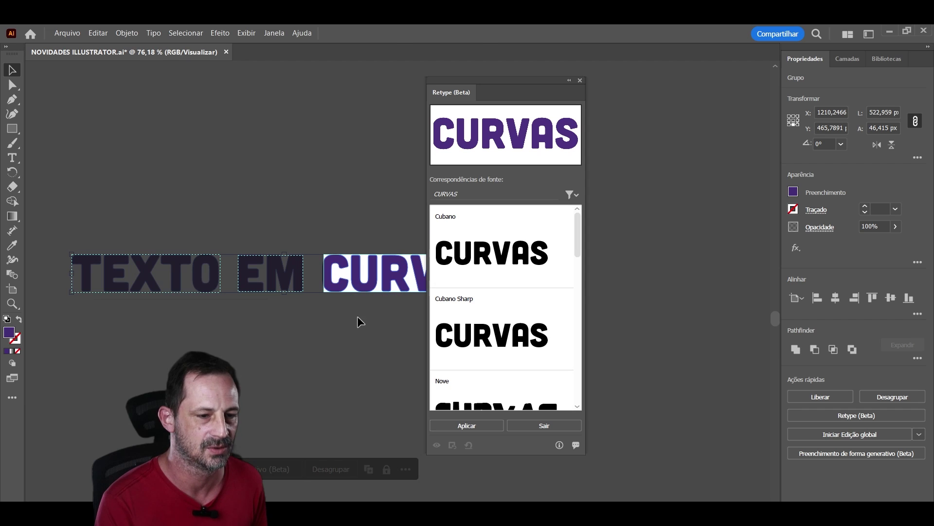
{"action": "double_click", "coordinate": [387, 284]}
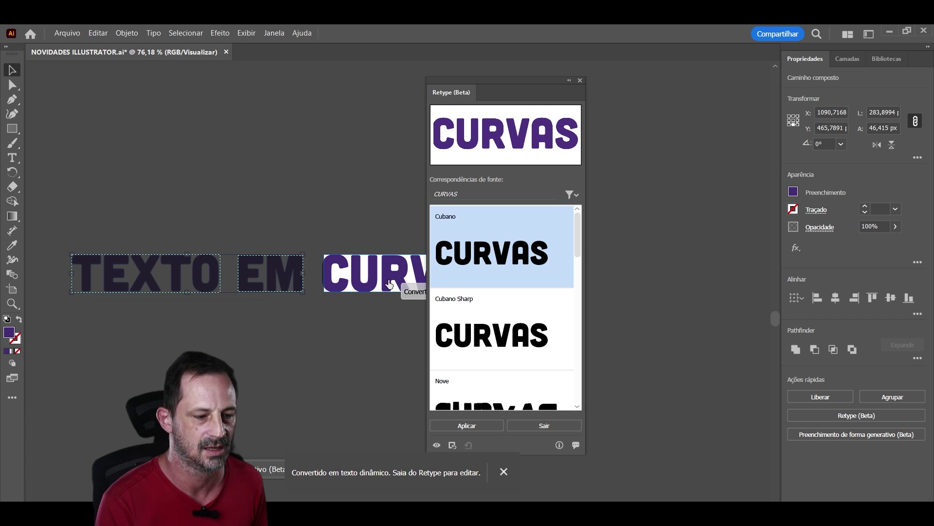
{"action": "left_click", "coordinate": [538, 425]}
{"action": "left_click", "coordinate": [391, 372]}
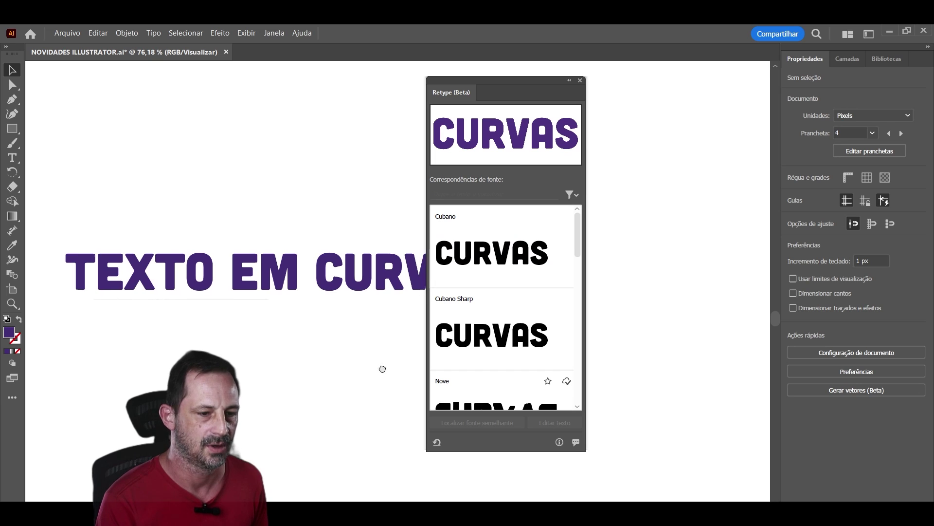
Ungroup the heading so the word CURVAS can be selected on its own.
{"action": "left_click_drag", "start_coordinate": [383, 369], "coordinate": [269, 394]}
{"action": "left_click", "coordinate": [331, 306]}
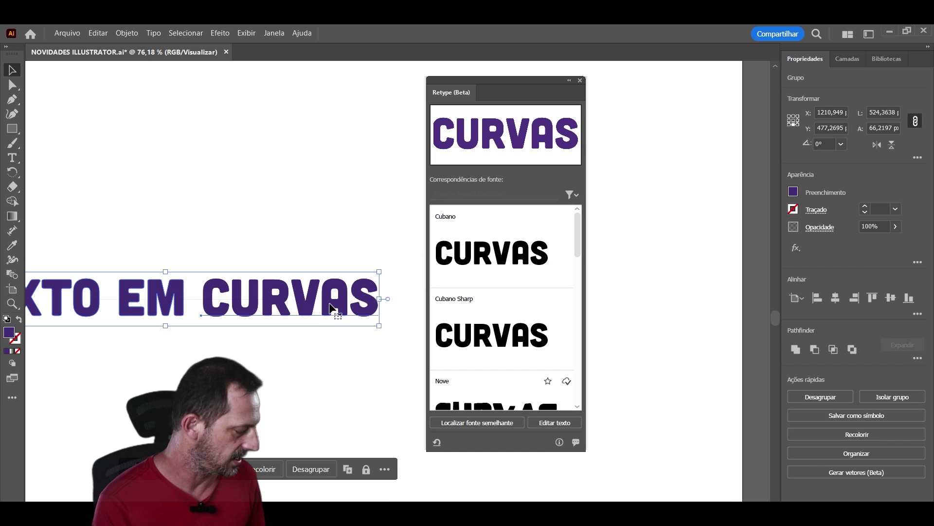
{"action": "key", "text": "ctrl+shift+g"}
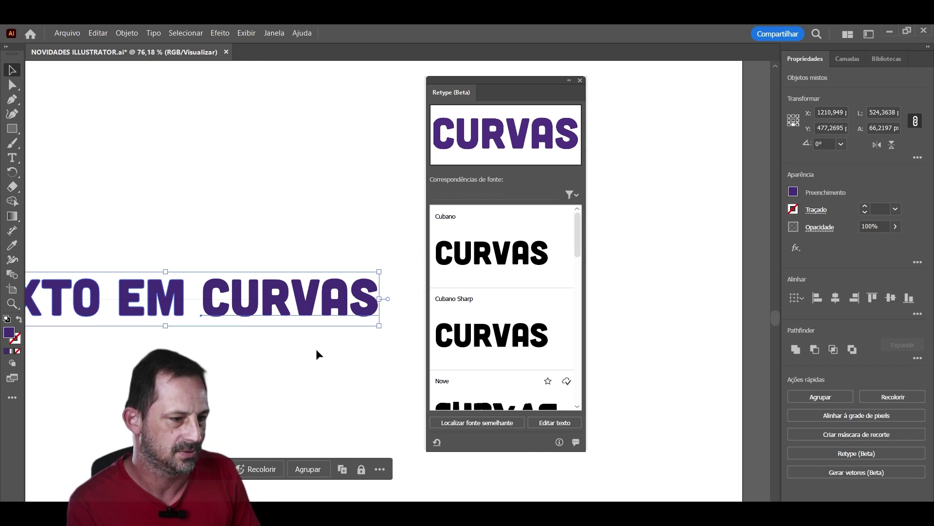
{"action": "left_click", "coordinate": [323, 304]}
Change CURVAS to FONTE so the heading reads TEXTO EM FONTE.
{"action": "double_click", "coordinate": [323, 303]}
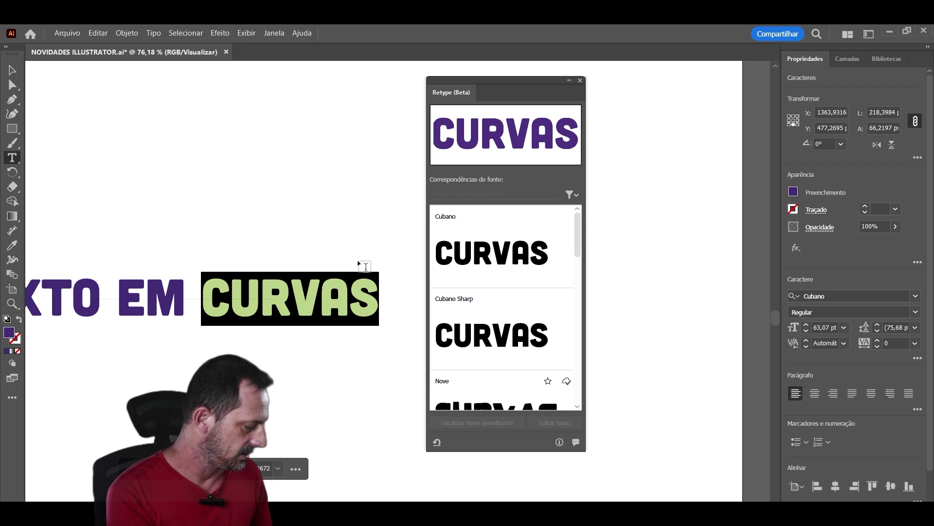
{"action": "type", "text": "FONTE"}
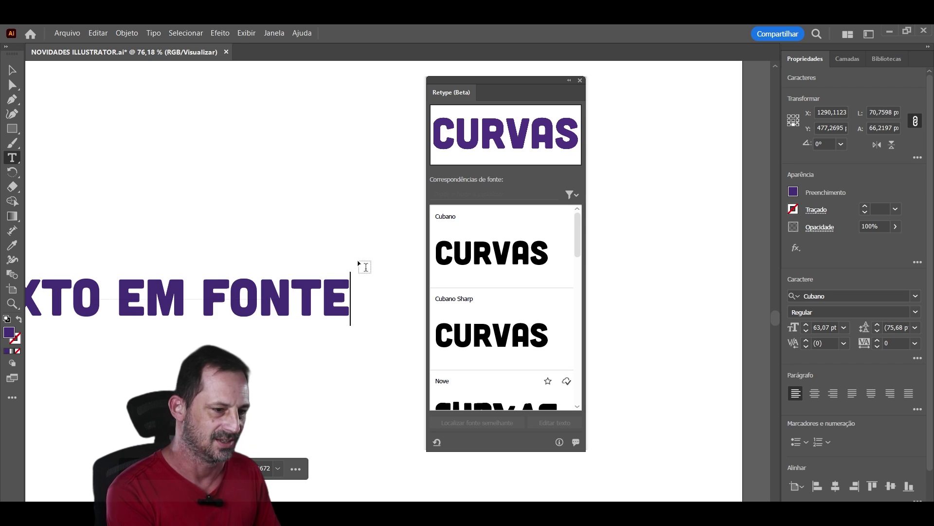
{"action": "key", "text": "Escape"}
{"action": "left_click", "coordinate": [317, 228]}
{"action": "scroll", "coordinate": [350, 247], "scroll_direction": "down", "scroll_amount": 3}
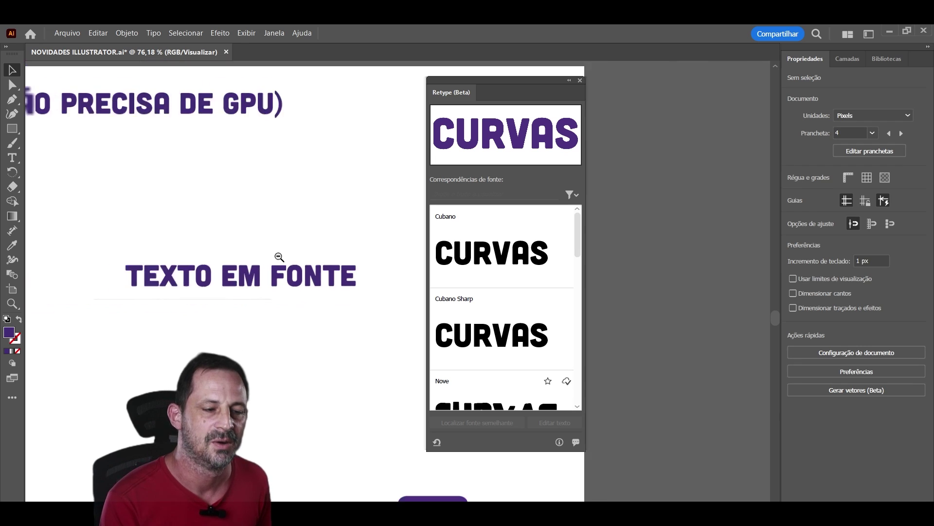
{"action": "scroll", "coordinate": [350, 246], "scroll_direction": "down", "scroll_amount": 3}
{"action": "left_click_drag", "start_coordinate": [223, 267], "coordinate": [245, 273]}
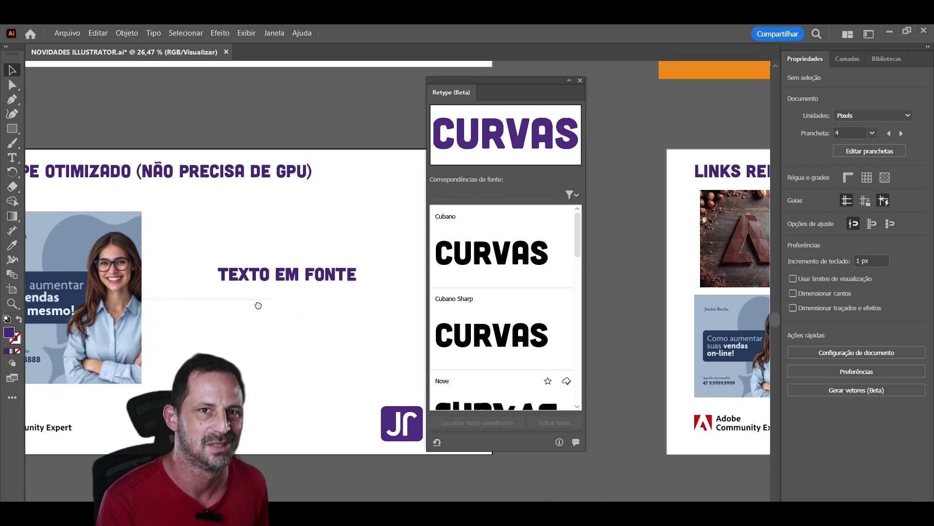
Close the Retype panel, centre the Retype otimizado slide, and open the Arquivo export commands.
{"action": "mouse_move", "coordinate": [271, 299]}
{"action": "left_mouse_down"}
{"action": "mouse_move", "coordinate": [270, 326]}
{"action": "mouse_move", "coordinate": [277, 328]}
{"action": "left_mouse_up"}
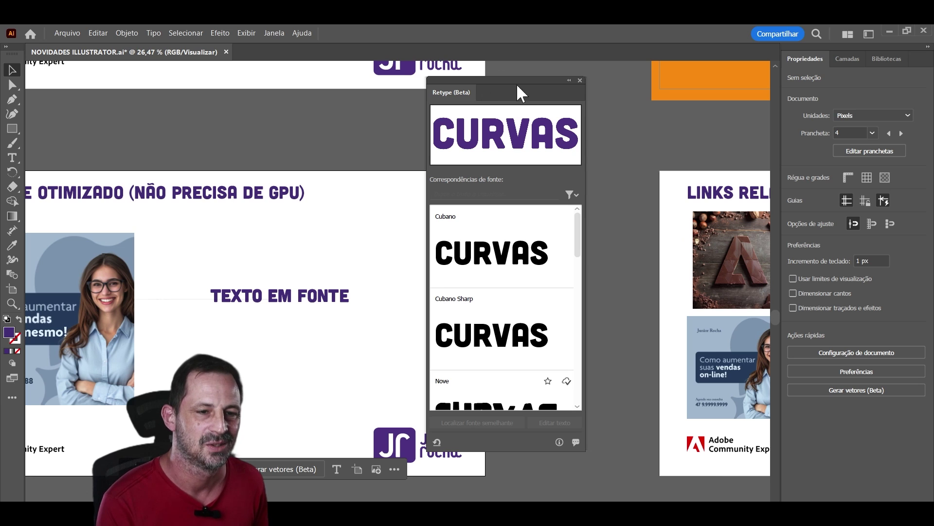
{"action": "left_click", "coordinate": [580, 80]}
{"action": "left_click_drag", "start_coordinate": [386, 217], "coordinate": [506, 182]}
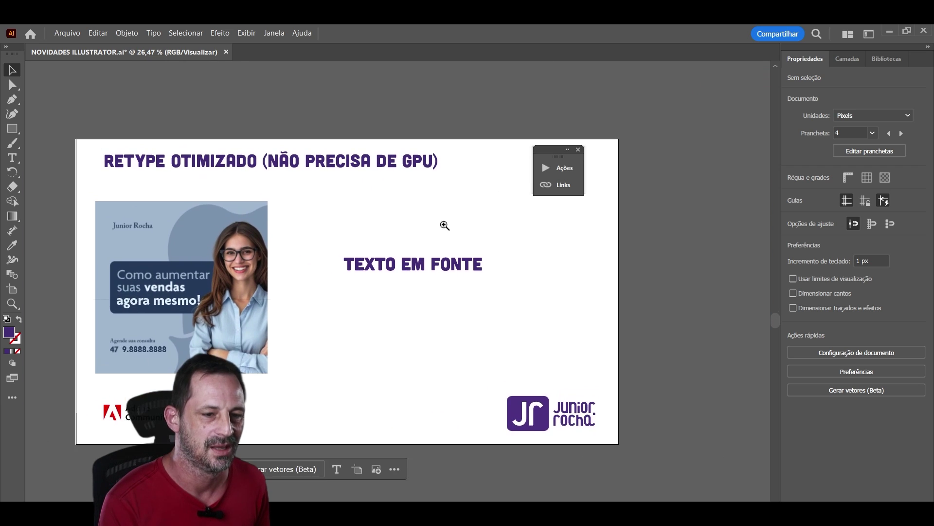
{"action": "scroll", "coordinate": [444, 224], "scroll_direction": "up", "scroll_amount": 2}
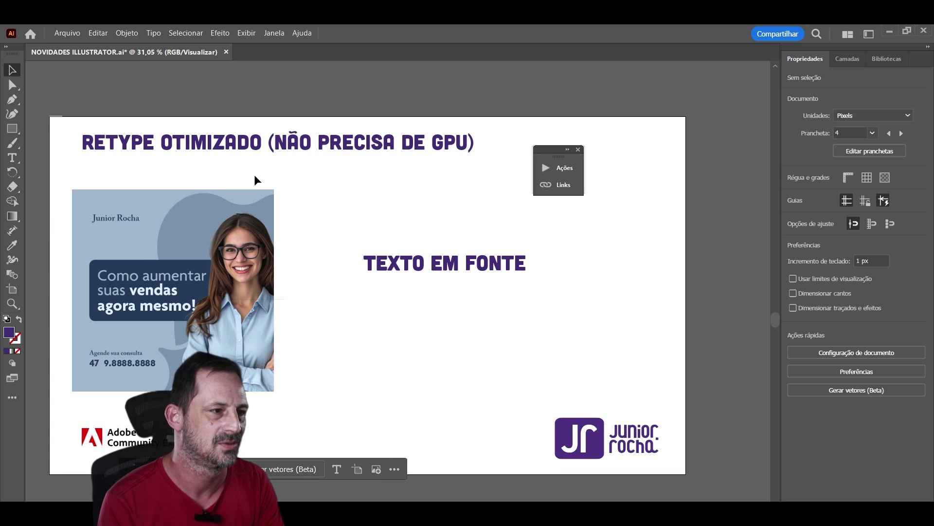
{"action": "left_click", "coordinate": [68, 34]}
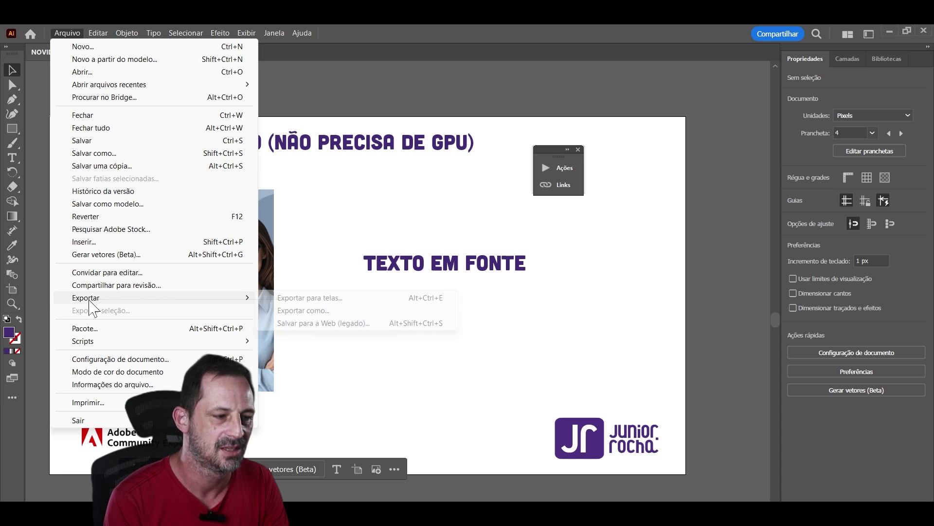
{"action": "mouse_move", "coordinate": [86, 298]}
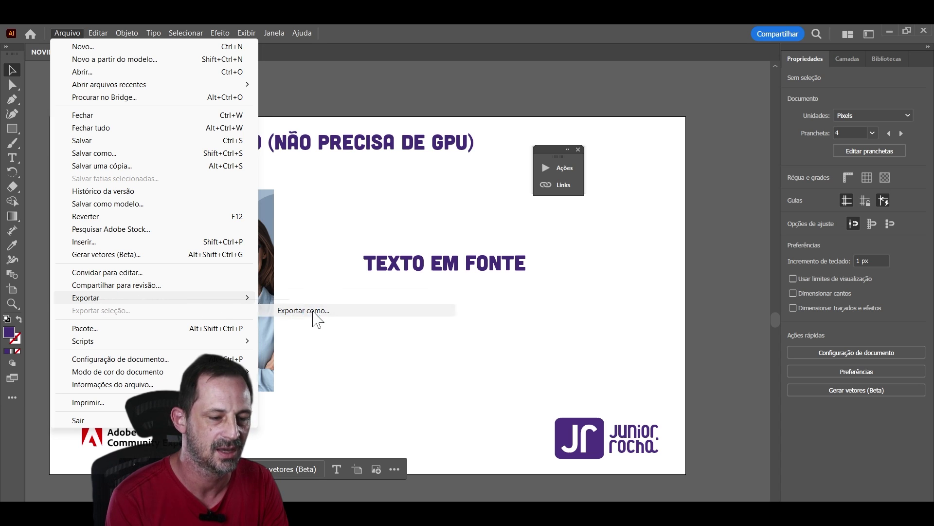
{"action": "left_click", "coordinate": [304, 312]}
{"action": "left_click_drag", "start_coordinate": [267, 44], "coordinate": [388, 64]}
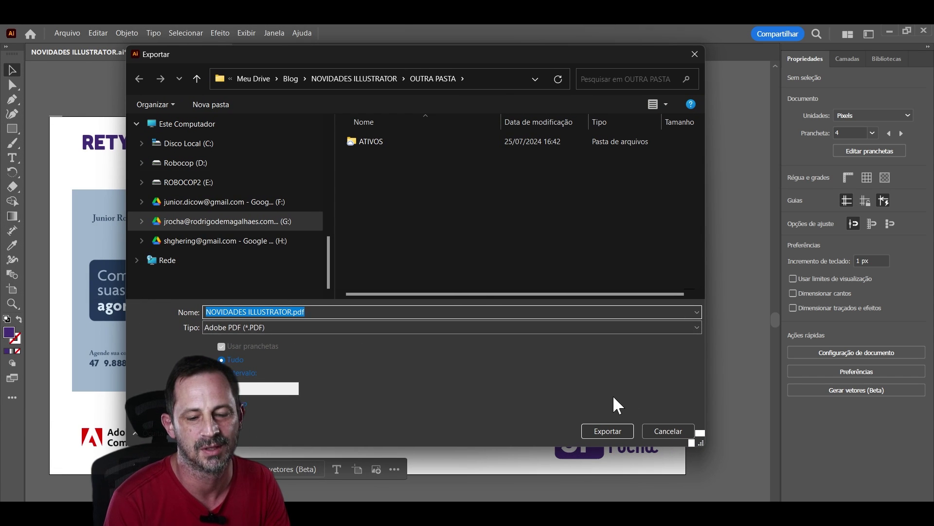
{"action": "left_click", "coordinate": [668, 435]}
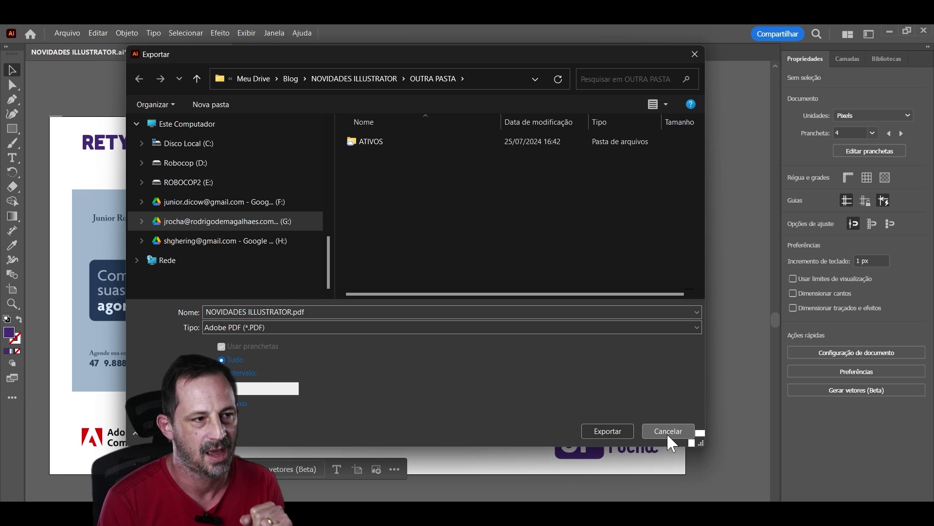
{"action": "left_click", "coordinate": [668, 431]}
{"action": "left_click", "coordinate": [67, 32]}
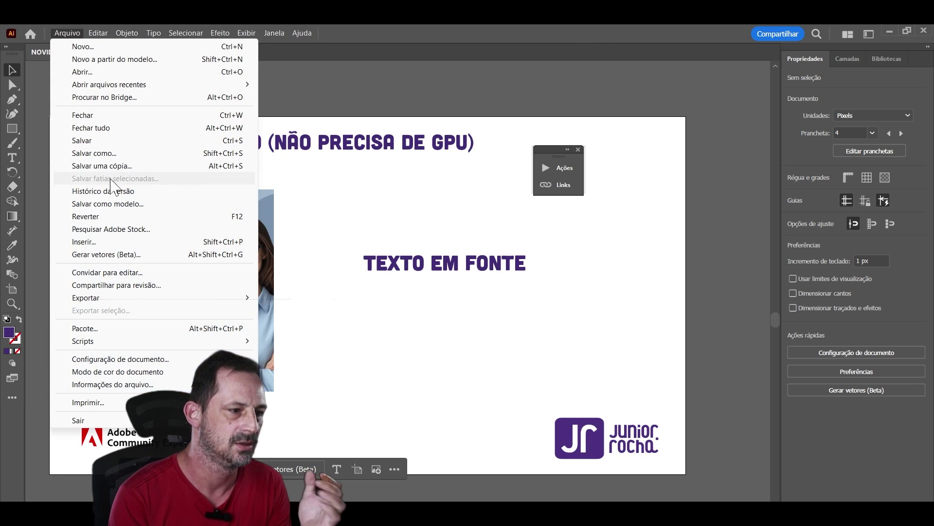
{"action": "left_click", "coordinate": [124, 166]}
{"action": "left_click", "coordinate": [269, 328]}
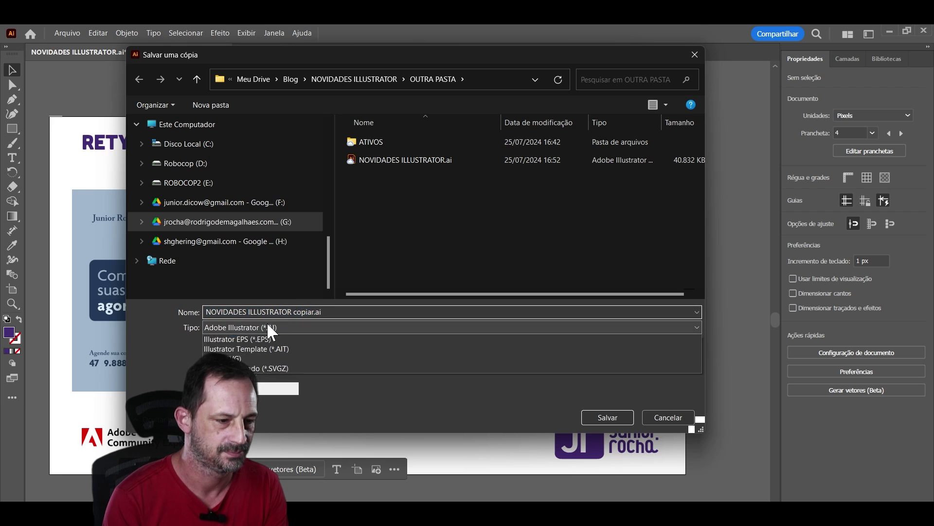
{"action": "key", "text": "Escape"}
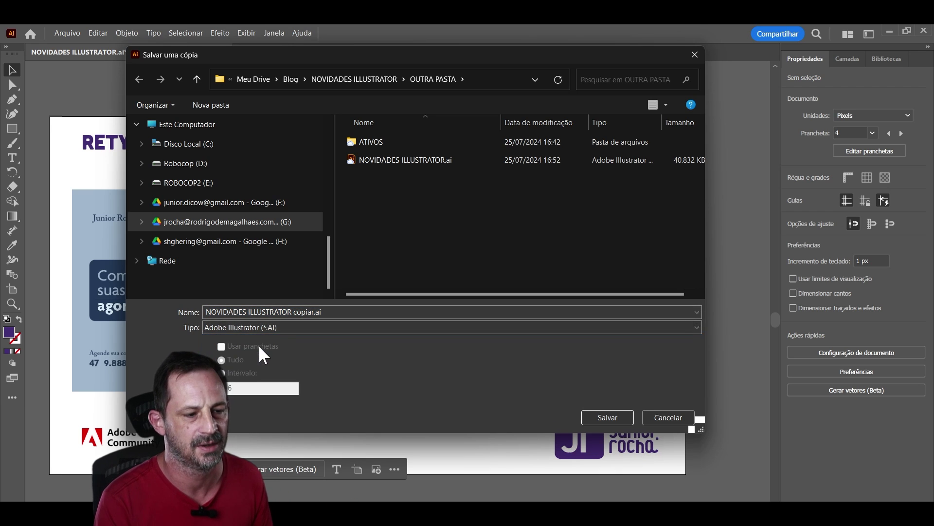
{"action": "key", "text": "Escape"}
{"action": "left_click", "coordinate": [68, 33]}
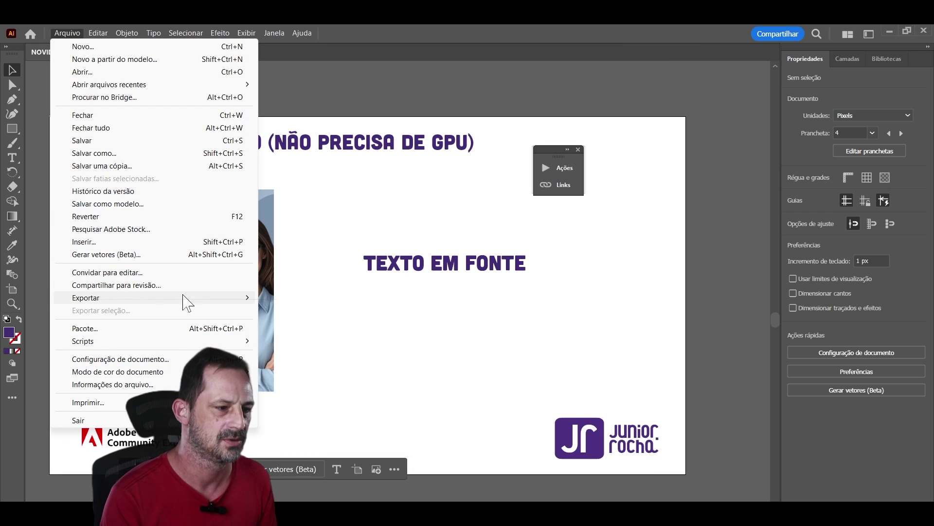
{"action": "mouse_move", "coordinate": [161, 298]}
{"action": "left_click", "coordinate": [323, 311]}
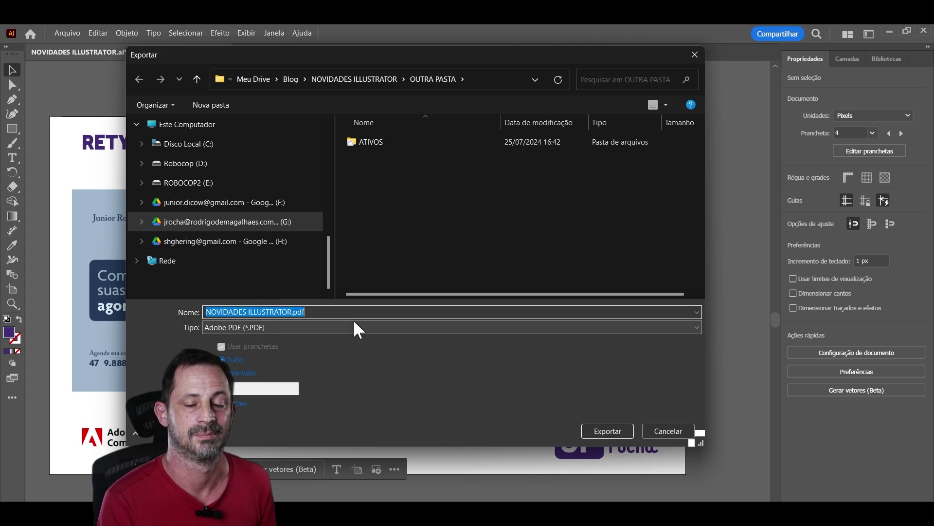
{"action": "key", "text": "Escape"}
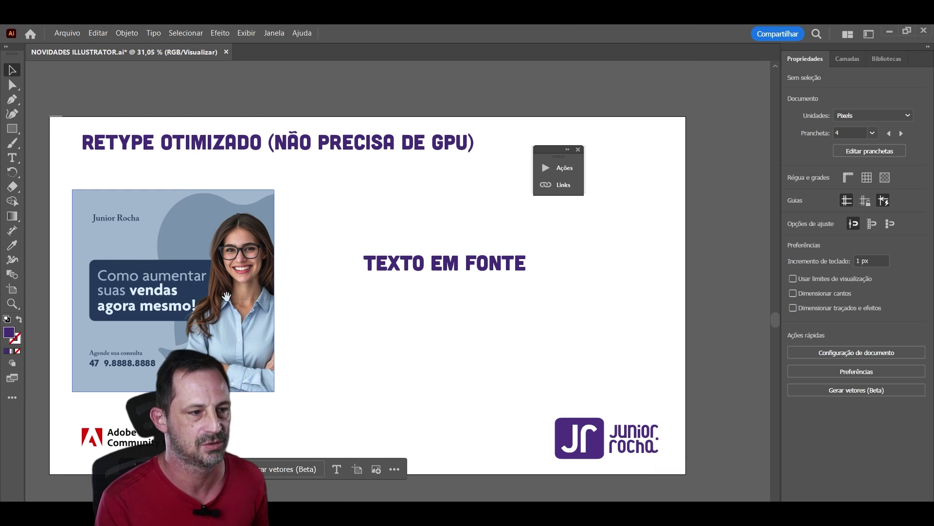
Zoom out and then into the Painel Modelo Melhorado artboard.
{"action": "scroll", "coordinate": [376, 313], "scroll_direction": "down", "scroll_amount": 3, "text": "alt"}
{"action": "scroll", "coordinate": [483, 263], "scroll_direction": "up", "scroll_amount": 2, "text": "alt"}
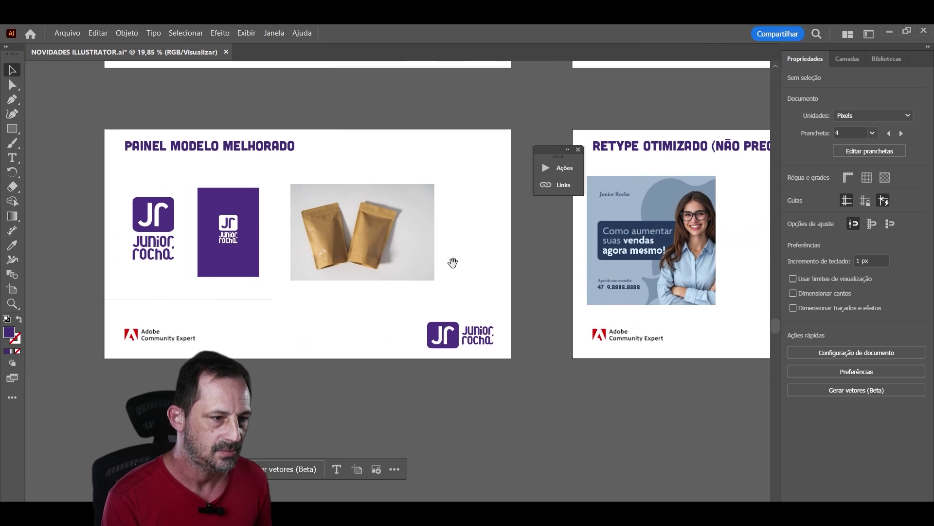
{"action": "scroll", "coordinate": [452, 261], "scroll_direction": "up", "scroll_amount": 1, "text": "alt"}
{"action": "scroll", "coordinate": [459, 306], "scroll_direction": "up", "scroll_amount": 1, "text": "alt"}
{"action": "scroll", "coordinate": [336, 324], "scroll_direction": "up", "scroll_amount": 2, "text": "alt"}
{"action": "scroll", "coordinate": [392, 317], "scroll_direction": "up", "scroll_amount": 2, "text": "alt"}
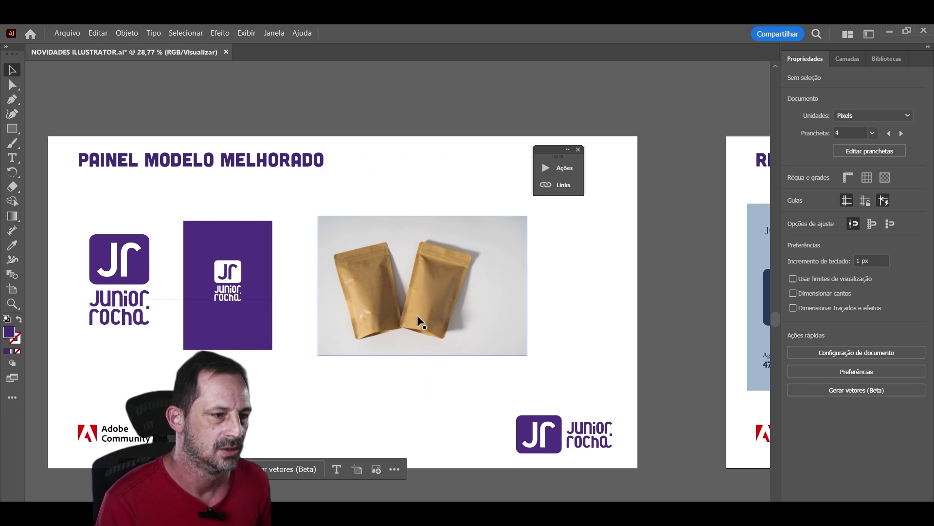
{"action": "scroll", "coordinate": [287, 205], "scroll_direction": "down", "scroll_amount": 1}
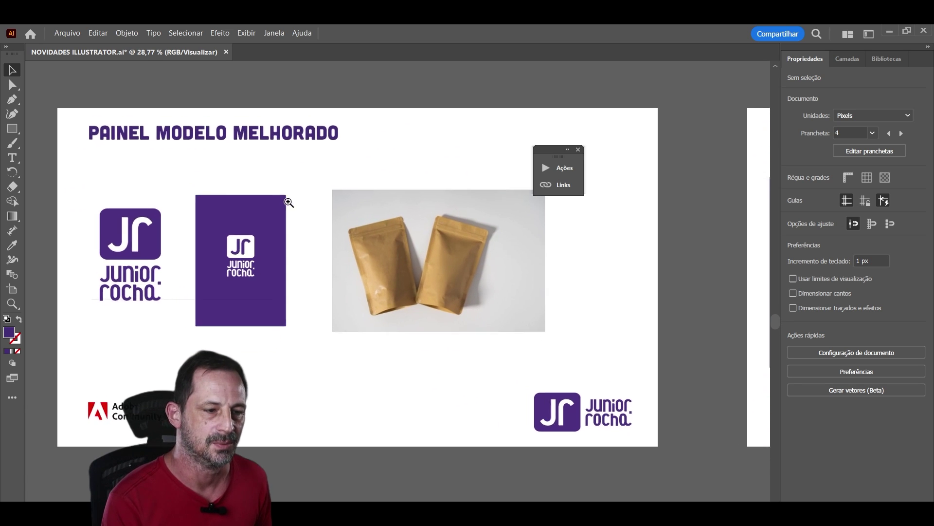
{"action": "scroll", "coordinate": [288, 202], "scroll_direction": "up", "scroll_amount": 1, "text": "alt"}
Move the kraft pouch photo further right and select the JR logo group.
{"action": "mouse_move", "coordinate": [434, 280]}
{"action": "left_mouse_down"}
{"action": "mouse_move", "coordinate": [514, 268]}
{"action": "mouse_move", "coordinate": [551, 278]}
{"action": "left_mouse_up"}
{"action": "left_click", "coordinate": [421, 273]}
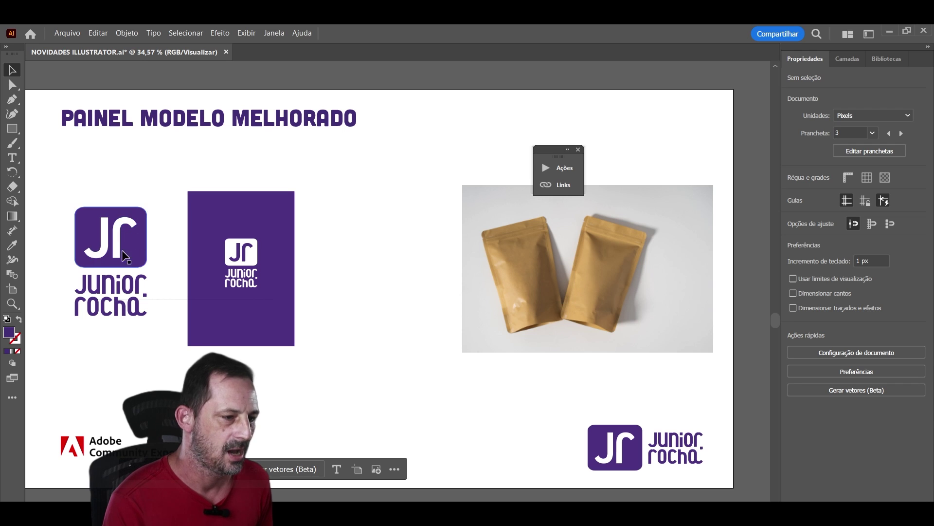
{"action": "left_click", "coordinate": [137, 258]}
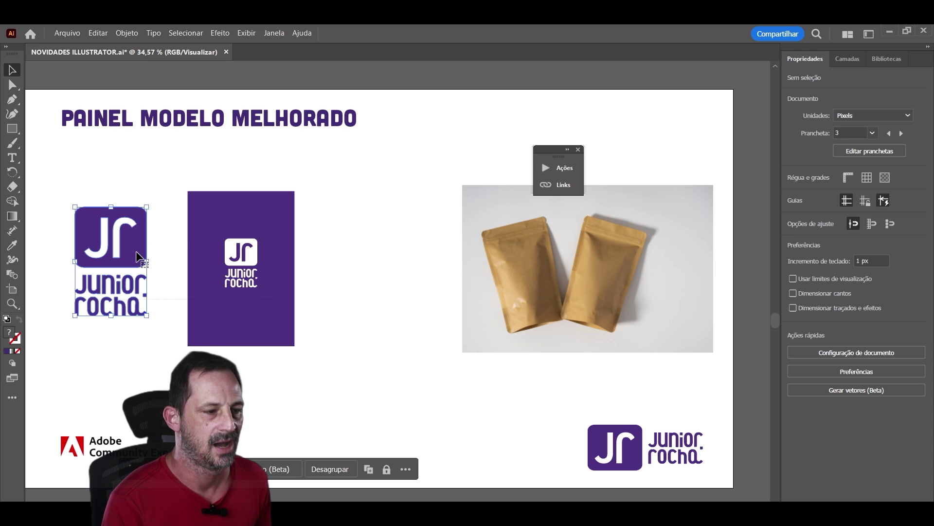
Open the Modelo (Beta) panel and preview the JR logo on its branded sample images.
{"action": "left_click", "coordinate": [276, 32]}
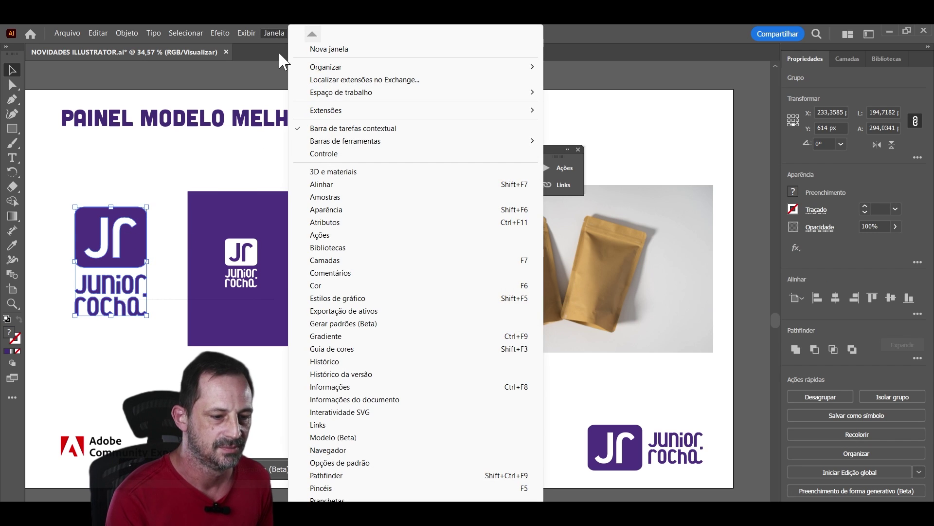
{"action": "left_click", "coordinate": [347, 437]}
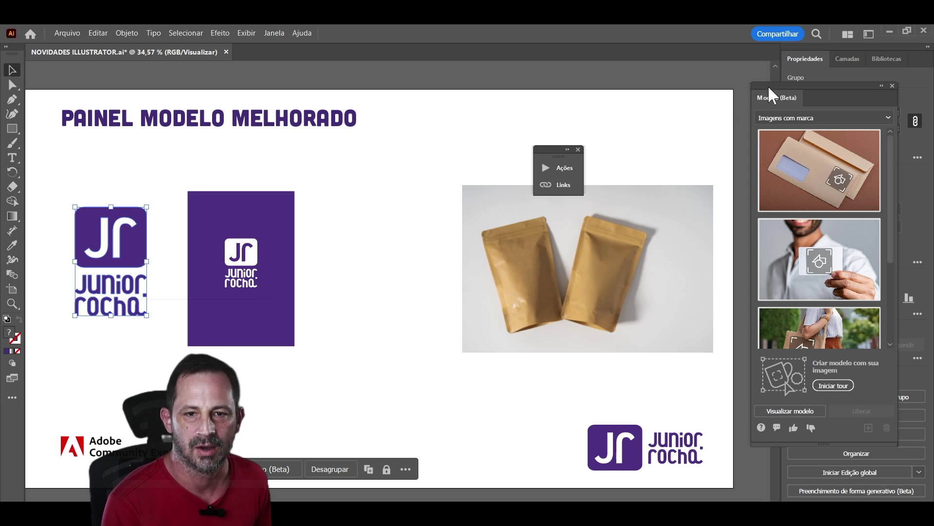
{"action": "left_click_drag", "start_coordinate": [770, 94], "coordinate": [339, 98]}
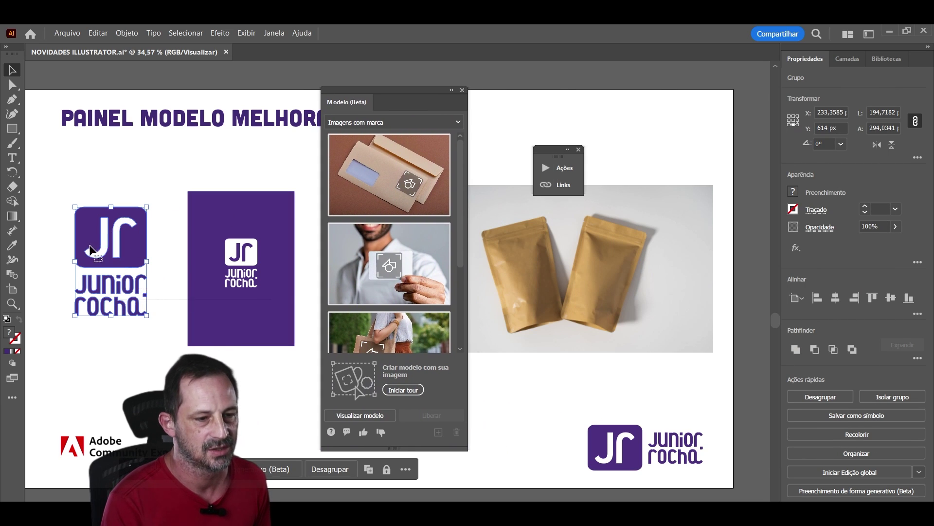
{"action": "scroll", "coordinate": [462, 168], "scroll_direction": "down", "scroll_amount": 1}
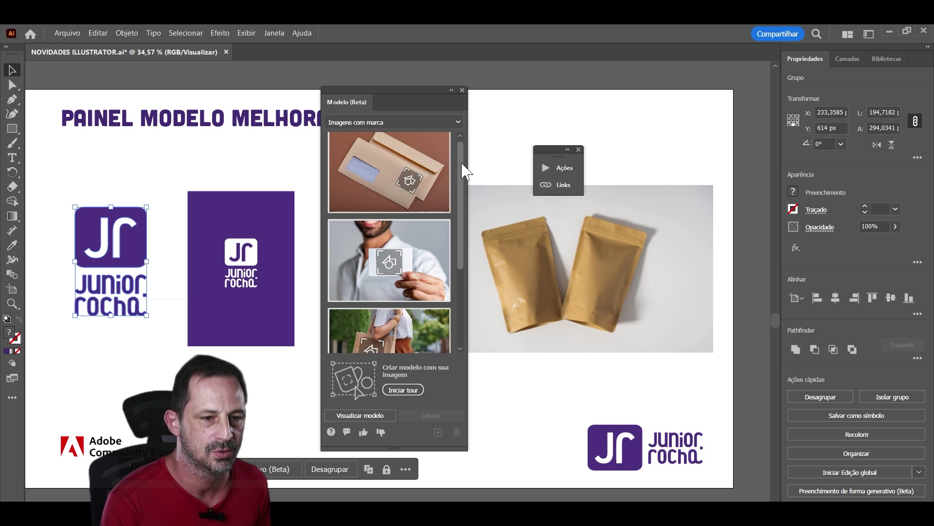
{"action": "left_click_drag", "start_coordinate": [463, 170], "coordinate": [456, 241]}
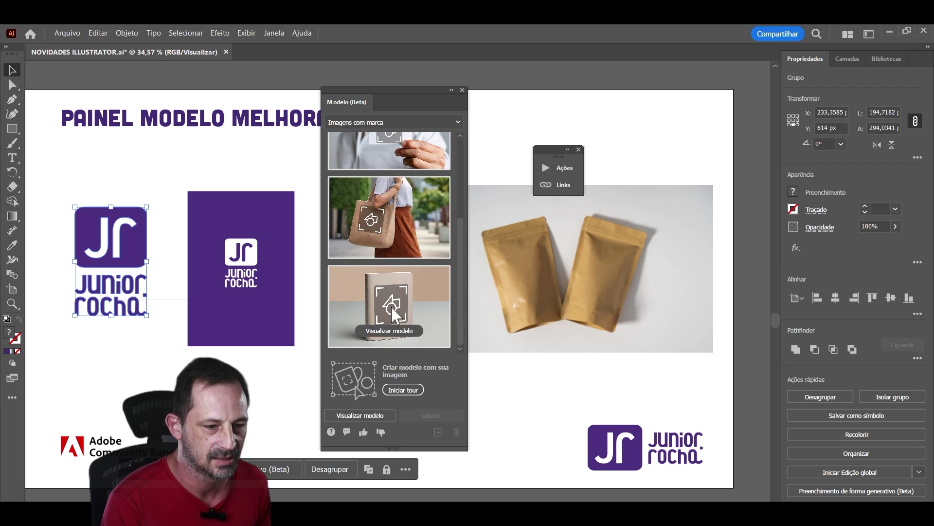
{"action": "left_click", "coordinate": [385, 334]}
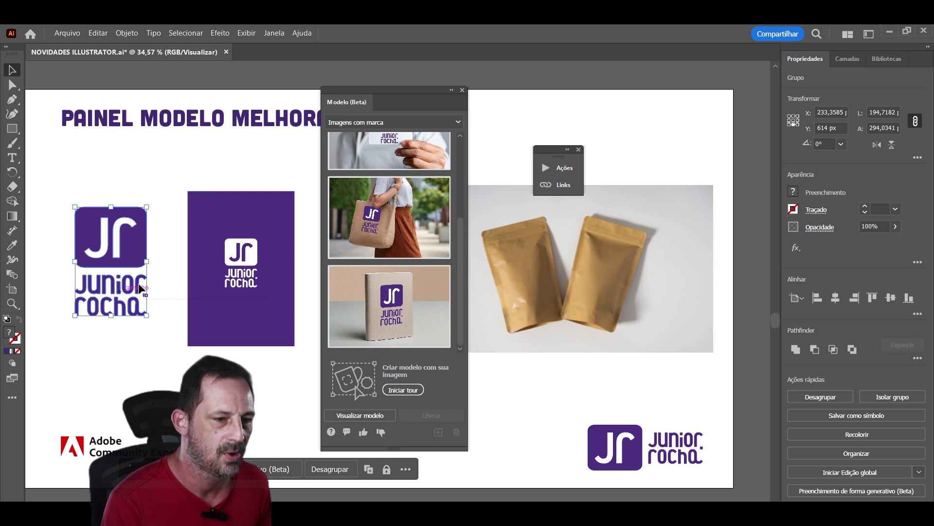
{"action": "mouse_move", "coordinate": [461, 252]}
{"action": "left_mouse_down"}
{"action": "mouse_move", "coordinate": [469, 173]}
{"action": "mouse_move", "coordinate": [471, 271]}
{"action": "left_mouse_up"}
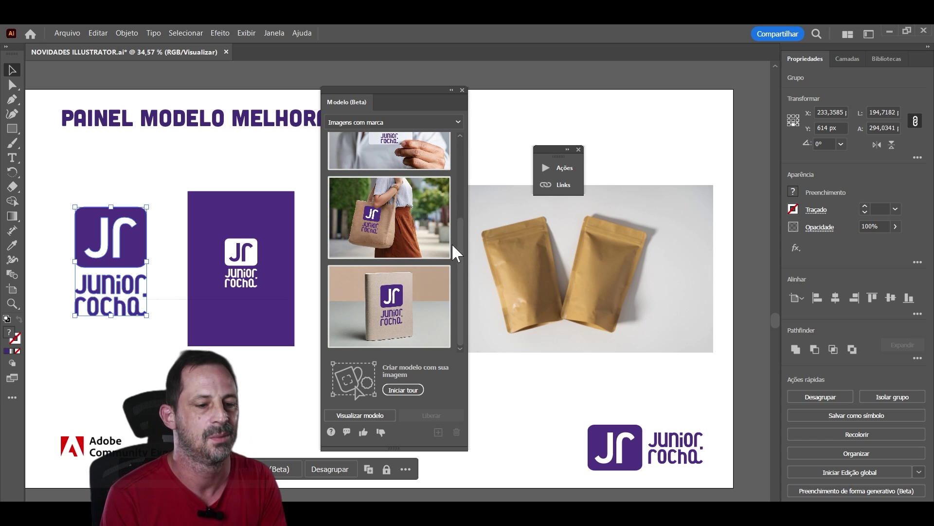
Switch the mockup category to Vestuário to preview the JR logo on cap, hoodie and T-shirt.
{"action": "left_click", "coordinate": [456, 123]}
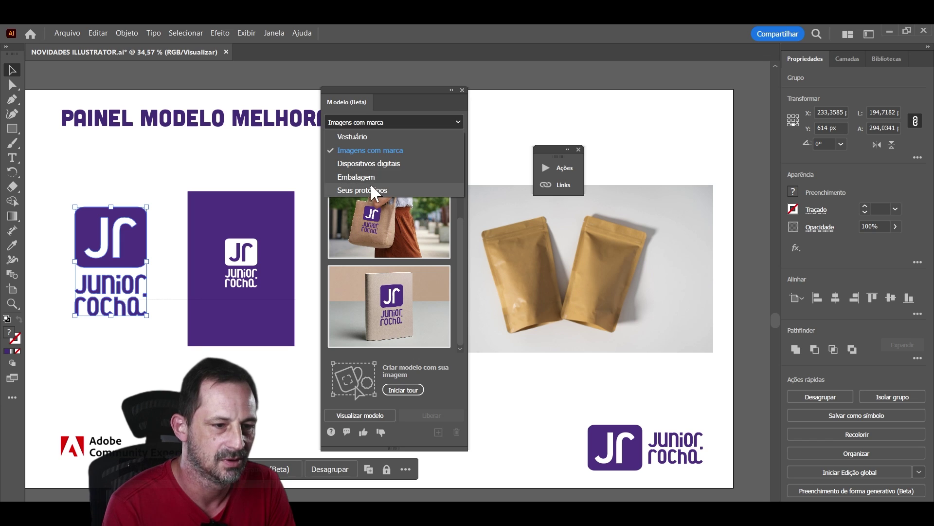
{"action": "left_click", "coordinate": [381, 138]}
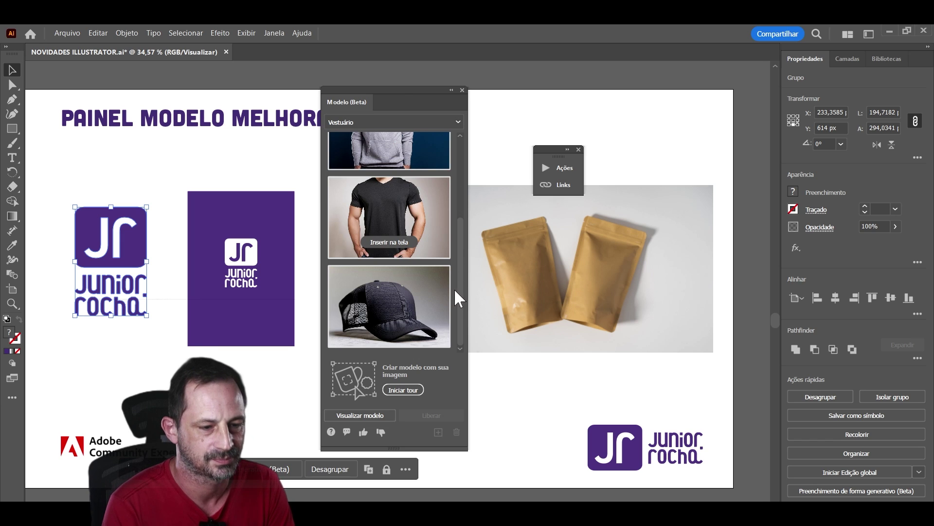
{"action": "left_click_drag", "start_coordinate": [460, 292], "coordinate": [460, 210]}
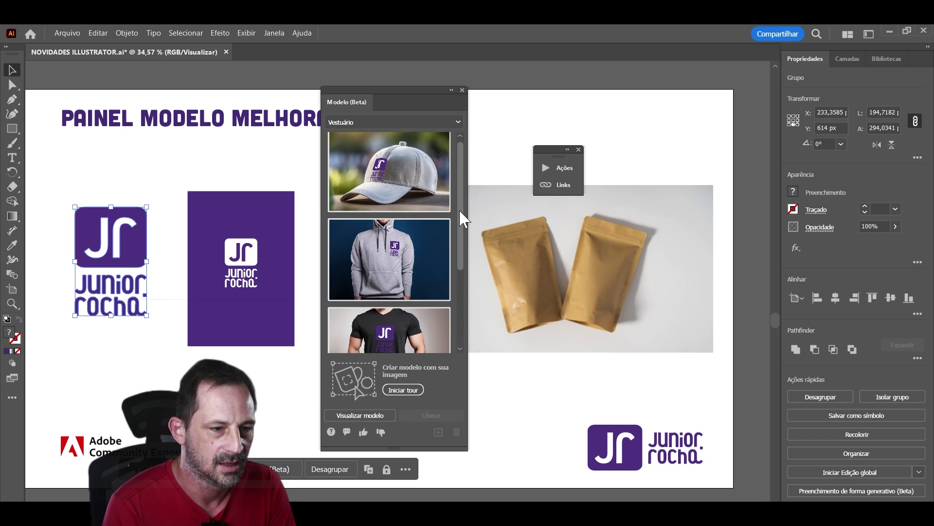
{"action": "mouse_move", "coordinate": [389, 174]}
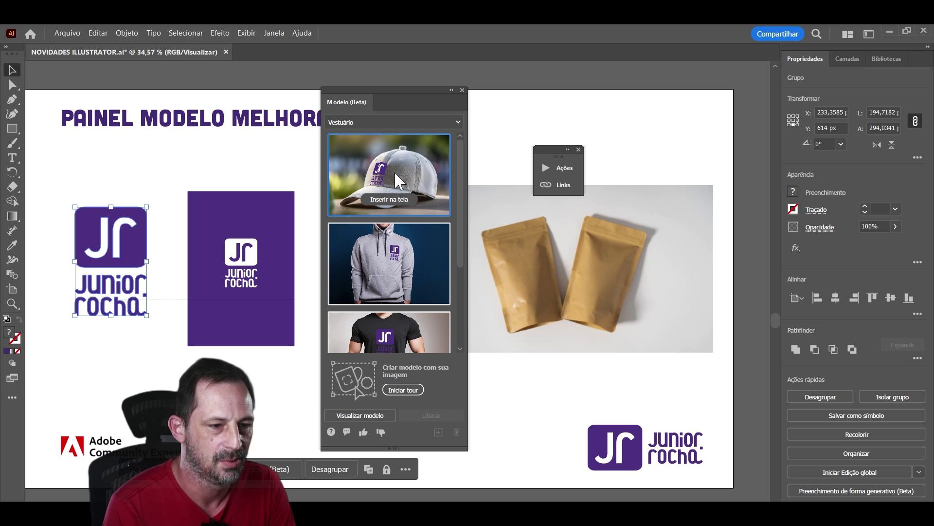
Place the JR logo cap mockup on the artboard and start editing its logo.
{"action": "left_click", "coordinate": [387, 200]}
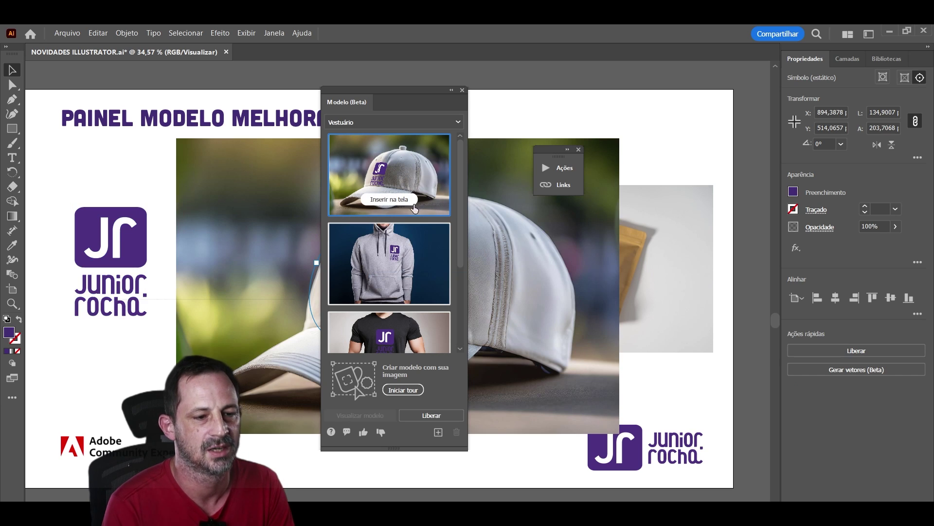
{"action": "left_click_drag", "start_coordinate": [424, 90], "coordinate": [727, 91]}
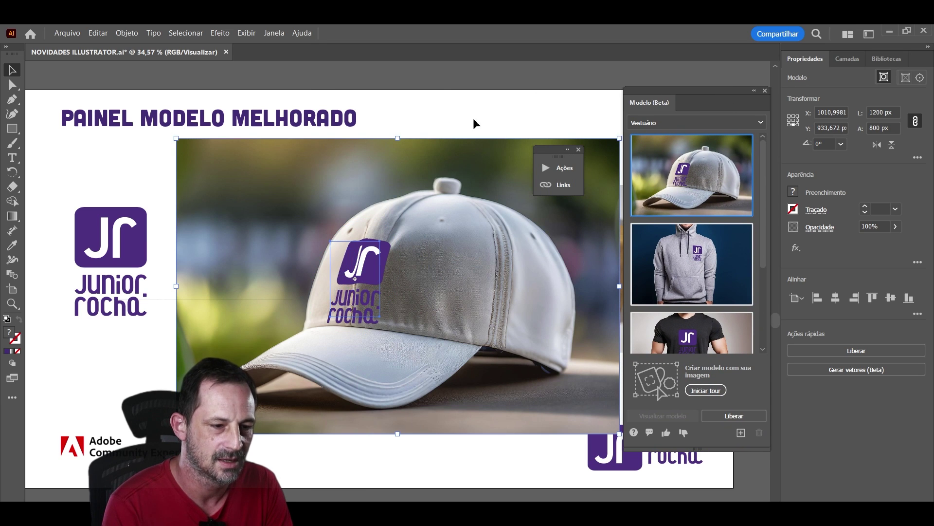
{"action": "double_click", "coordinate": [369, 272]}
{"action": "mouse_move", "coordinate": [371, 271]}
{"action": "left_mouse_down"}
{"action": "mouse_move", "coordinate": [457, 253]}
{"action": "mouse_move", "coordinate": [337, 263]}
{"action": "mouse_move", "coordinate": [377, 269]}
{"action": "left_mouse_up"}
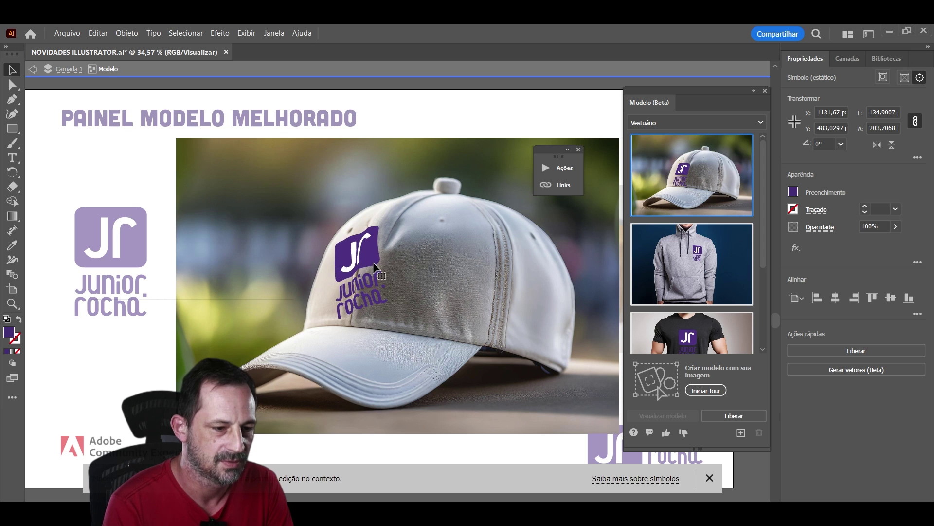
Move the logo up onto the cap front, tilt it nearly upright, and re-enter logo editing.
{"action": "left_click_drag", "start_coordinate": [377, 269], "coordinate": [373, 262]}
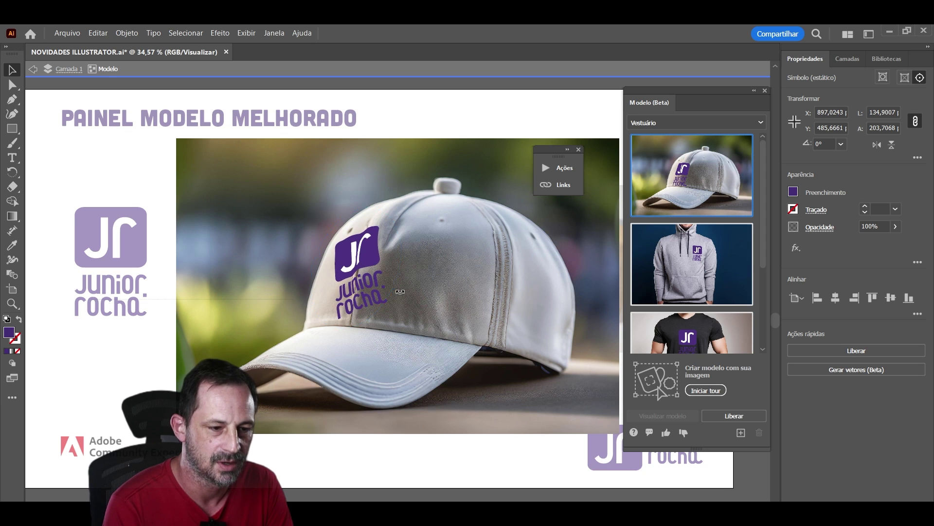
{"action": "left_click_drag", "start_coordinate": [400, 291], "coordinate": [385, 307]}
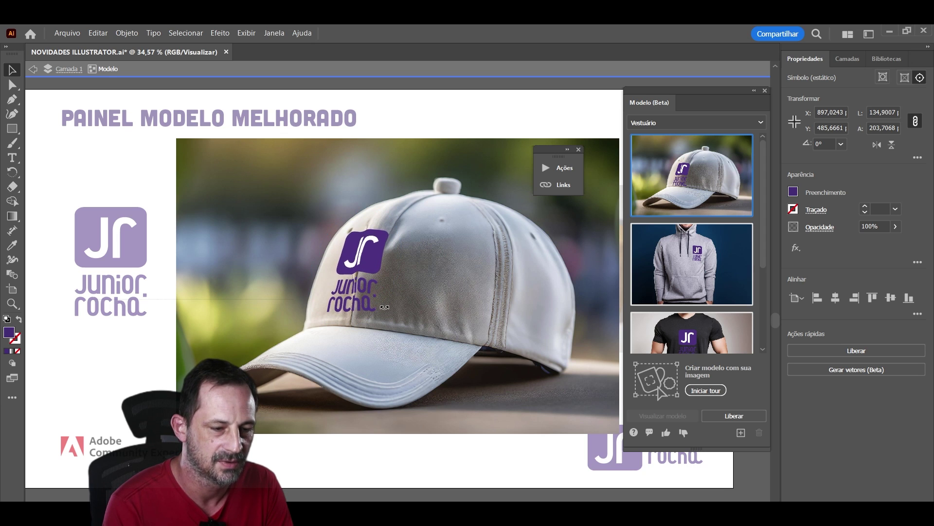
{"action": "left_click_drag", "start_coordinate": [381, 260], "coordinate": [375, 261]}
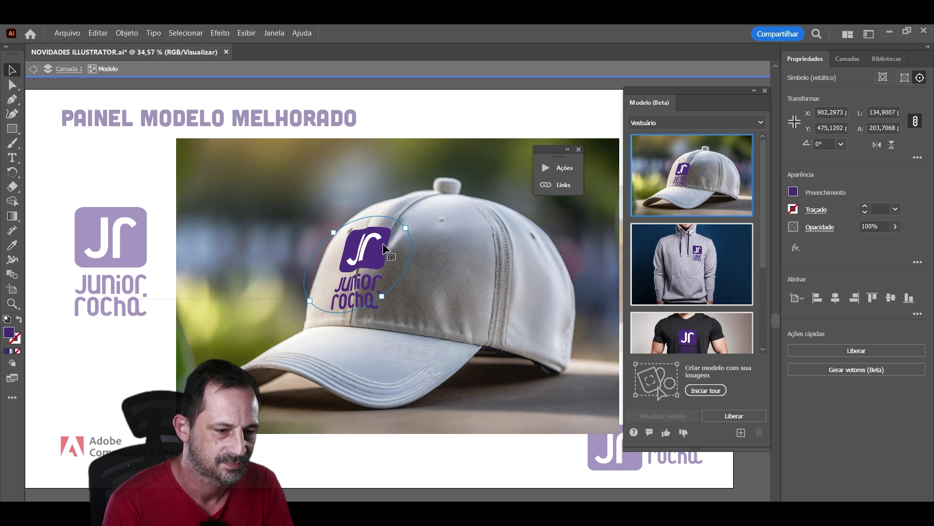
{"action": "double_click", "coordinate": [494, 123]}
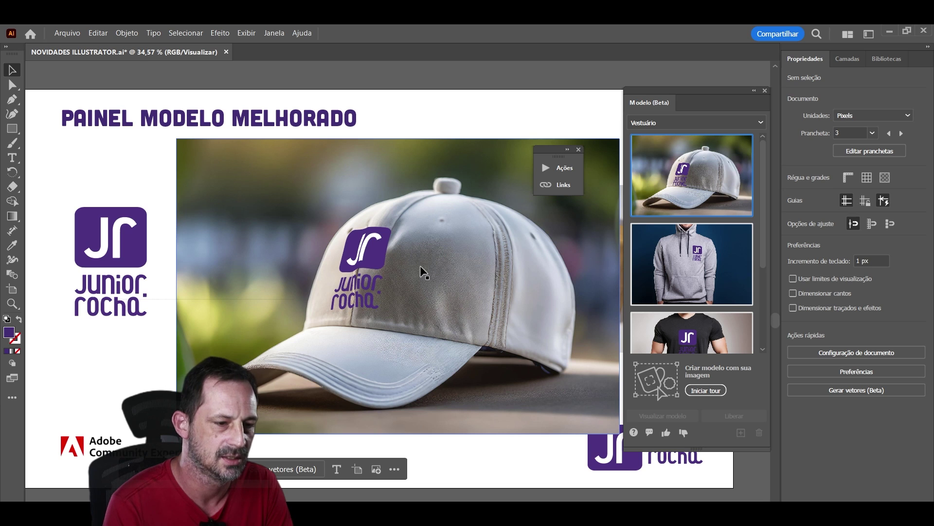
{"action": "left_click", "coordinate": [373, 266]}
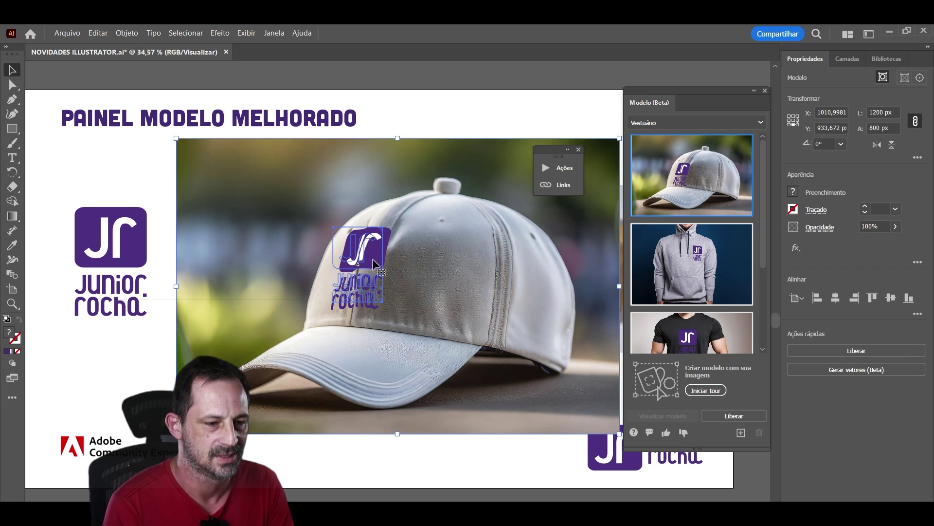
{"action": "double_click", "coordinate": [373, 260]}
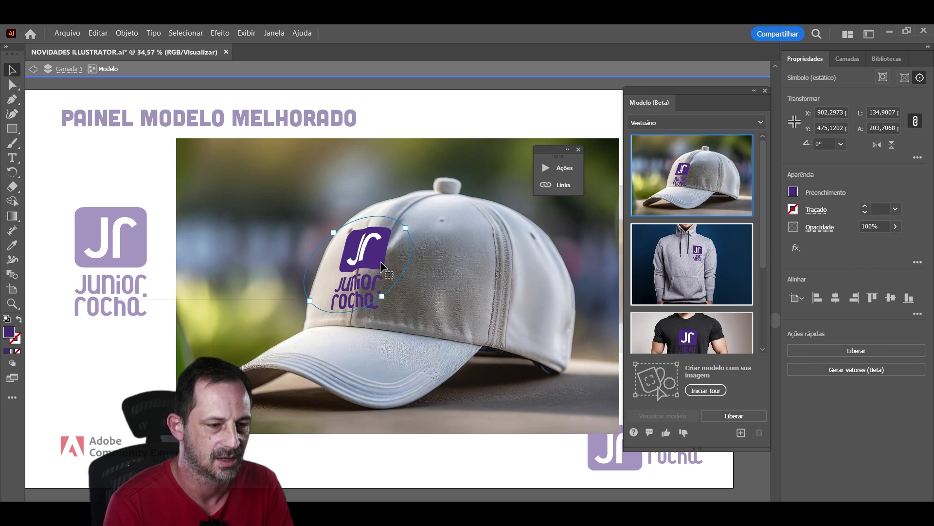
Open the Transparency panel and bring it next to the artwork.
{"action": "left_click", "coordinate": [275, 34]}
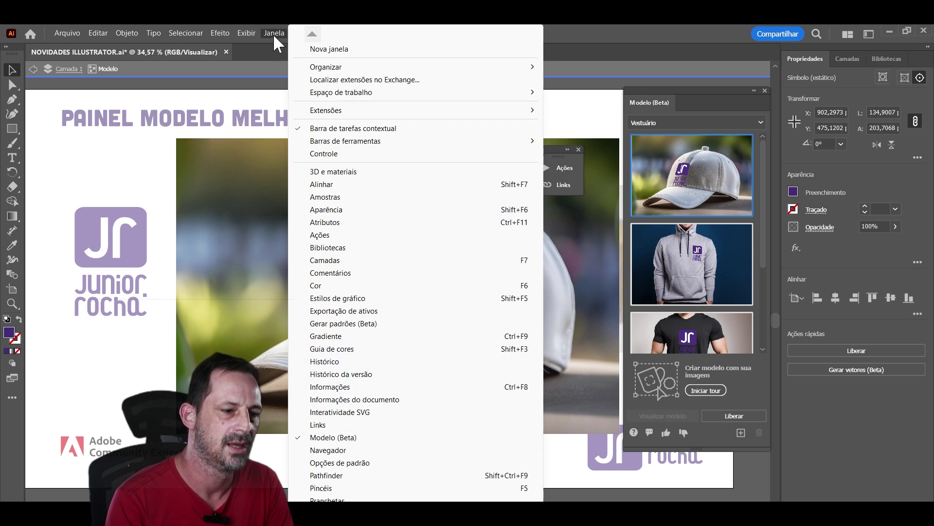
{"action": "scroll", "coordinate": [416, 263], "scroll_direction": "down", "scroll_amount": 1}
{"action": "scroll", "coordinate": [416, 263], "scroll_direction": "down", "scroll_amount": 1}
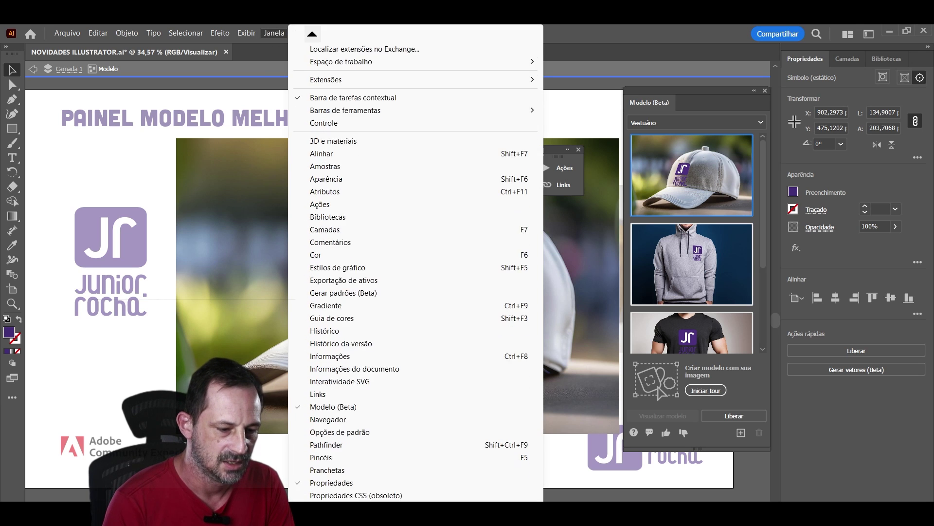
{"action": "scroll", "coordinate": [416, 263], "scroll_direction": "down", "scroll_amount": 2}
{"action": "scroll", "coordinate": [416, 263], "scroll_direction": "down", "scroll_amount": 2}
{"action": "scroll", "coordinate": [360, 438], "scroll_direction": "down", "scroll_amount": 1}
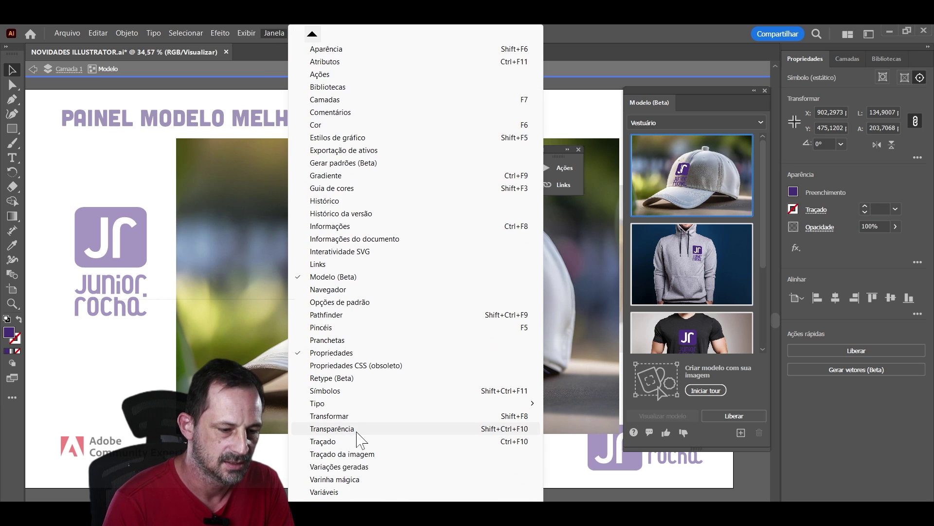
{"action": "left_click", "coordinate": [357, 431]}
{"action": "left_click_drag", "start_coordinate": [647, 322], "coordinate": [463, 156]}
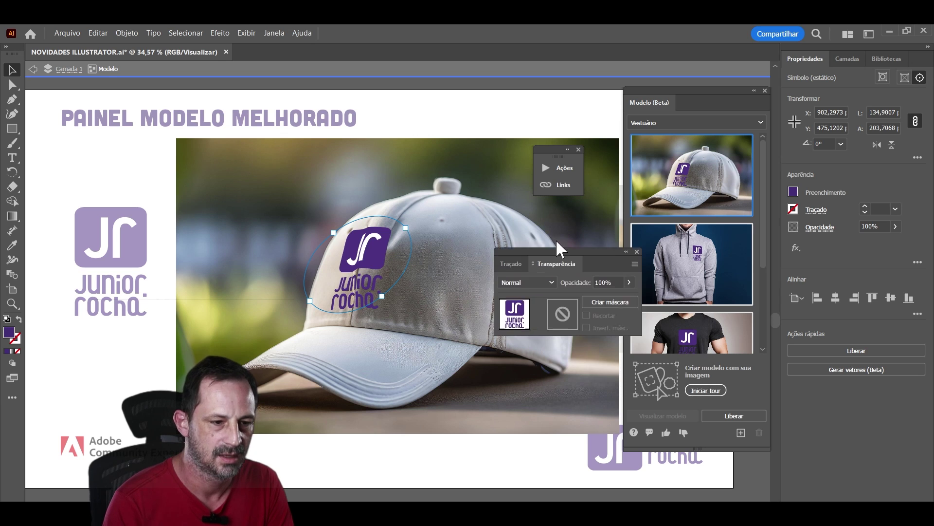
Set the cap logo to Multiply at lowered opacity and exit mockup editing.
{"action": "left_click", "coordinate": [447, 173]}
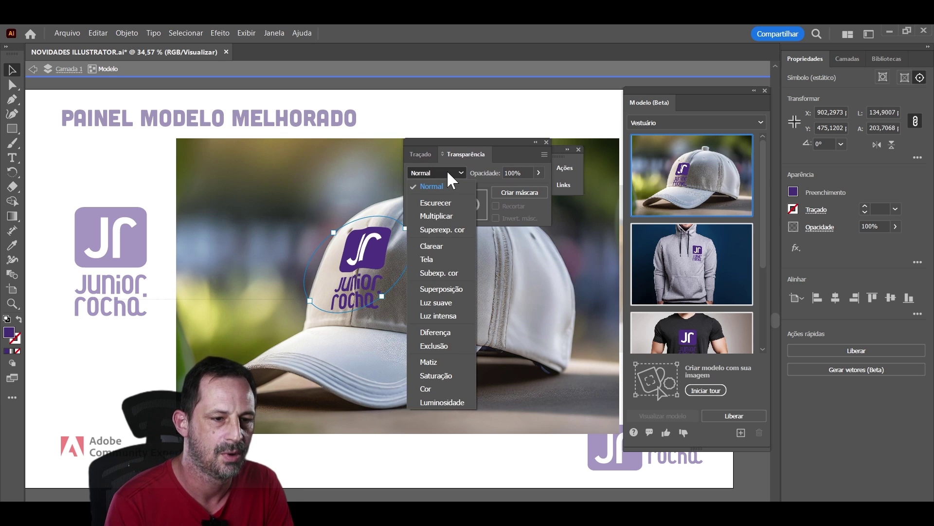
{"action": "left_click", "coordinate": [439, 213]}
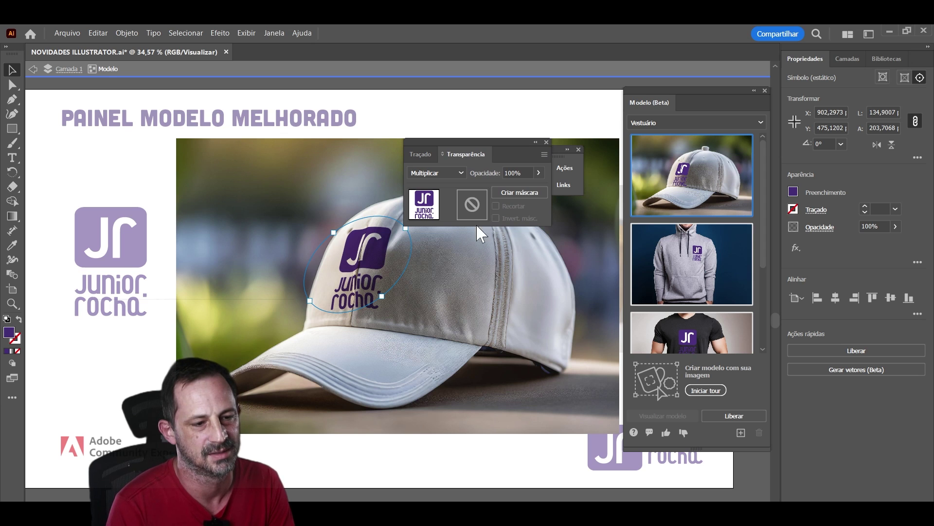
{"action": "left_click", "coordinate": [538, 173]}
{"action": "left_click_drag", "start_coordinate": [537, 187], "coordinate": [530, 187]}
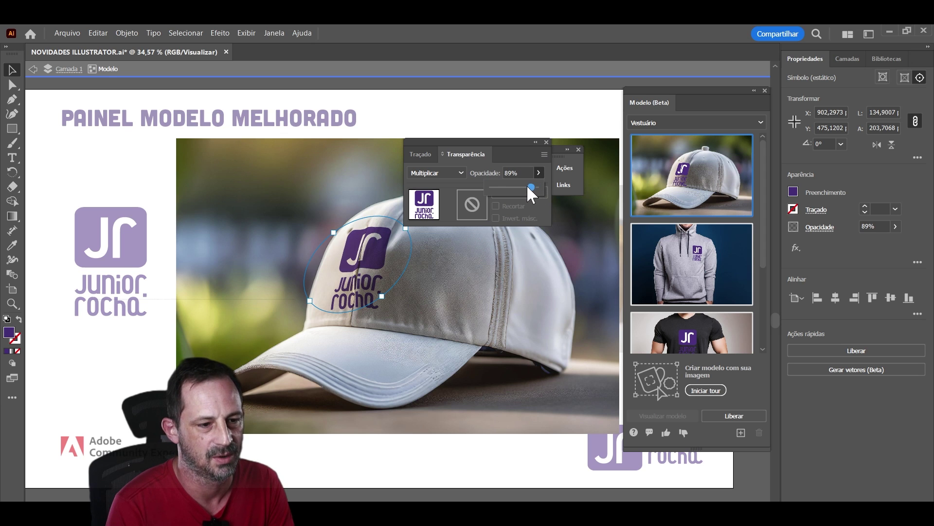
{"action": "left_click", "coordinate": [512, 117]}
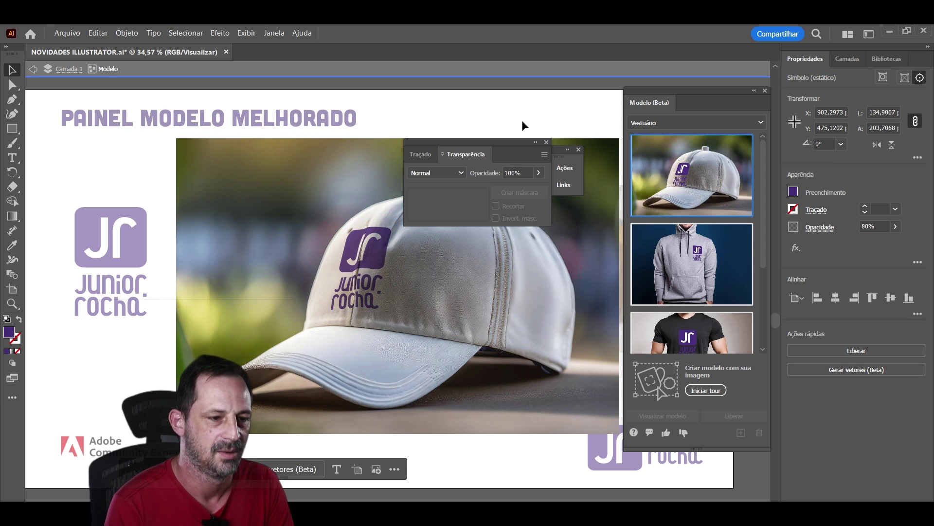
{"action": "double_click", "coordinate": [524, 123]}
Delete the cap mockup, then move the kraft-bag photo left and enlarge it to about 866 × 577 px.
{"action": "left_click", "coordinate": [495, 285]}
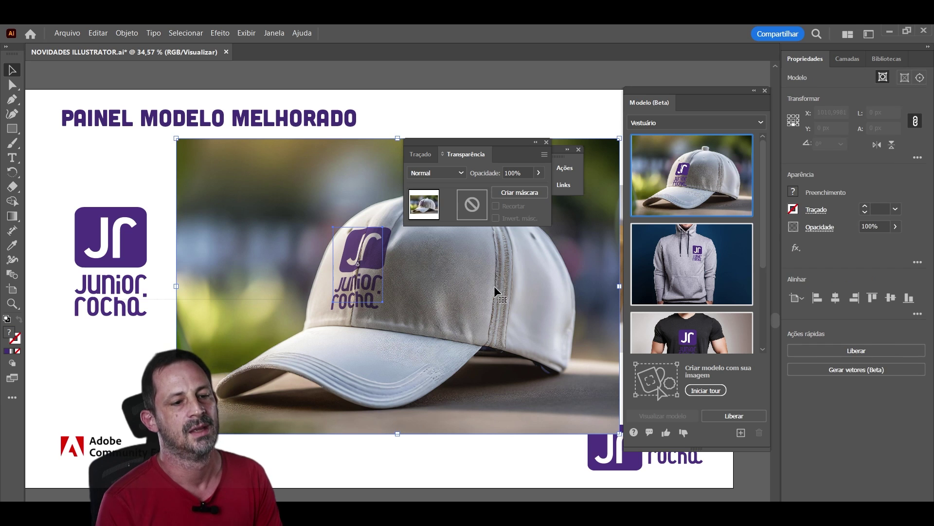
{"action": "left_click_drag", "start_coordinate": [507, 294], "coordinate": [462, 304]}
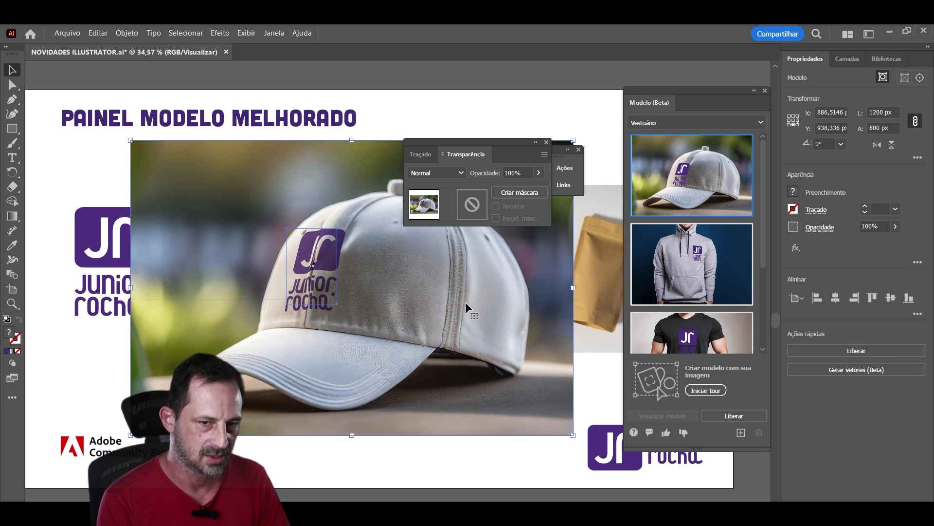
{"action": "key", "text": "Delete"}
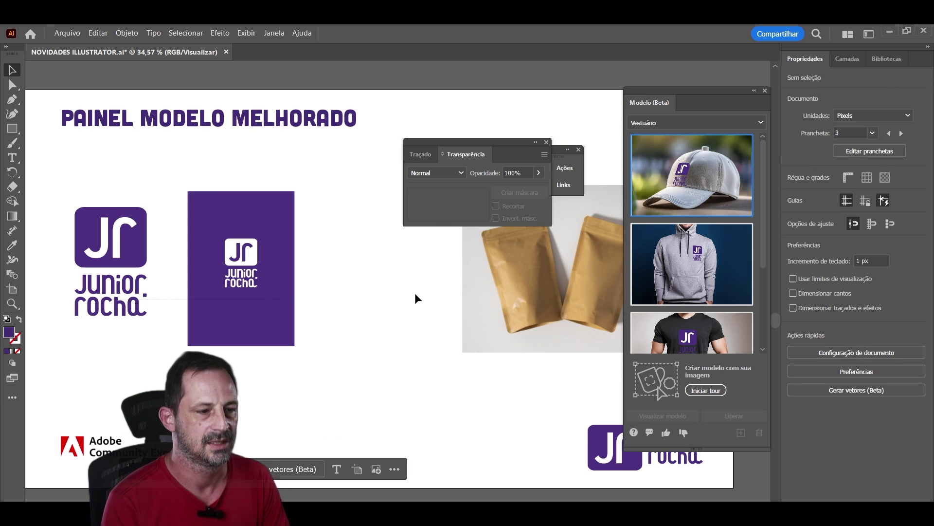
{"action": "left_click_drag", "start_coordinate": [507, 310], "coordinate": [356, 298]}
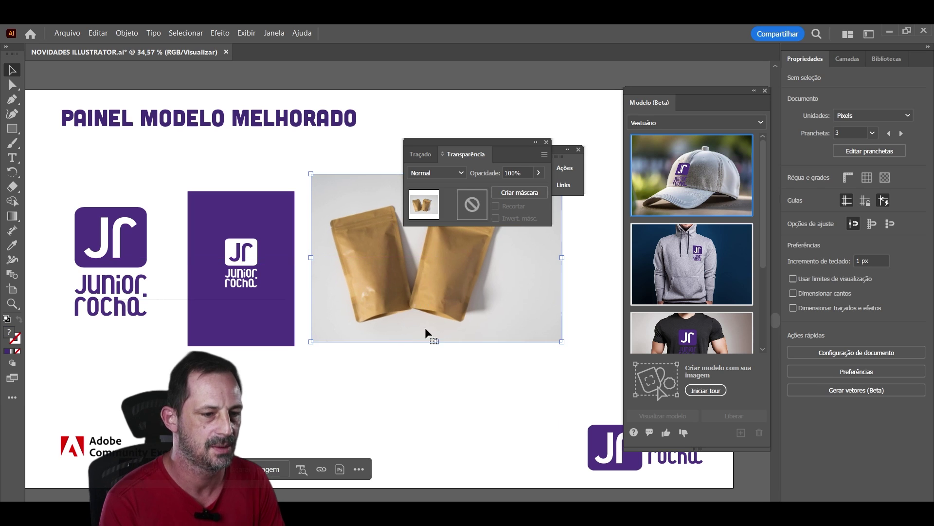
{"action": "mouse_move", "coordinate": [438, 342]}
{"action": "left_mouse_down"}
{"action": "mouse_move", "coordinate": [436, 427]}
{"action": "mouse_move", "coordinate": [490, 378]}
{"action": "left_mouse_up"}
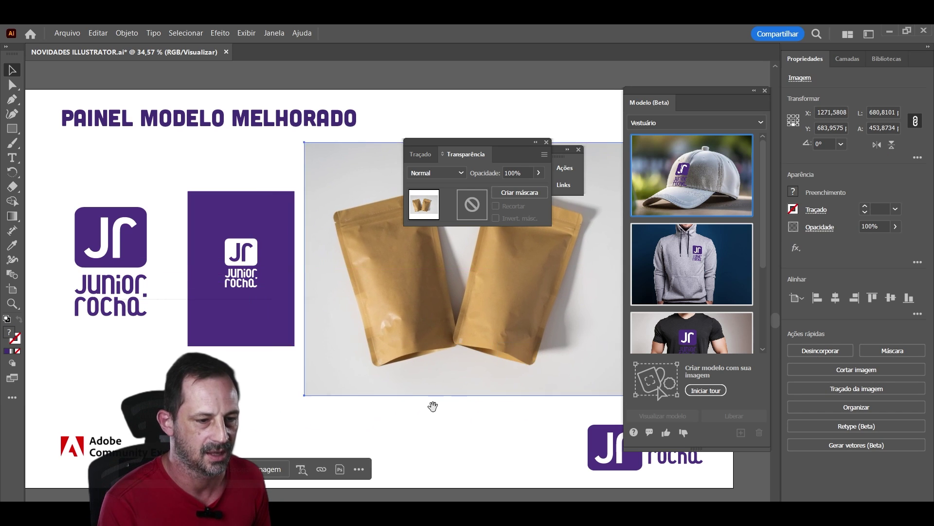
Arrange the purple logo card and kraft-bag photo side by side.
{"action": "left_click", "coordinate": [224, 292]}
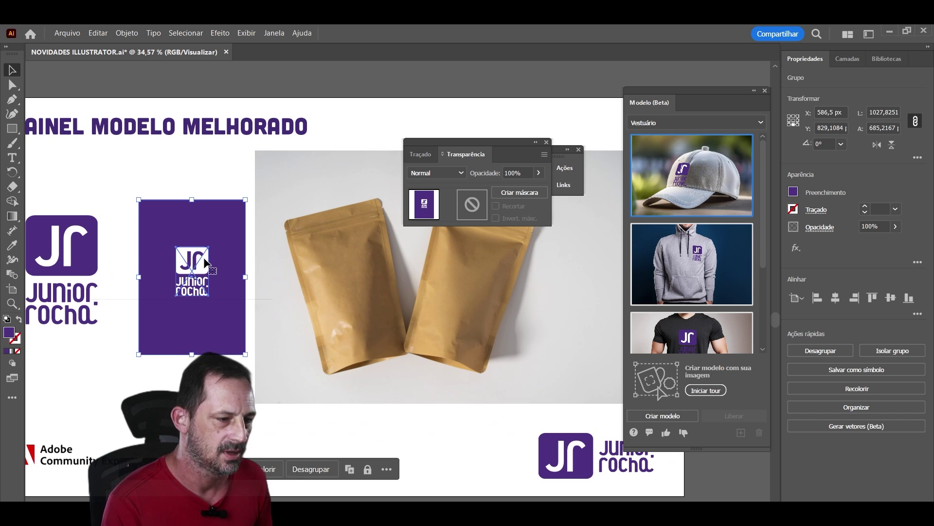
{"action": "mouse_move", "coordinate": [204, 260]}
{"action": "left_mouse_down"}
{"action": "mouse_move", "coordinate": [213, 259]}
{"action": "mouse_move", "coordinate": [178, 261]}
{"action": "left_mouse_up"}
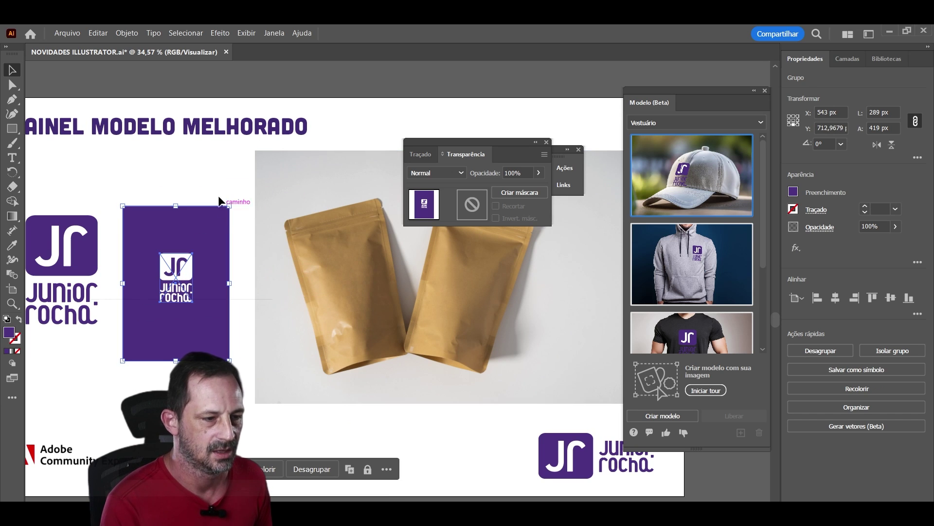
{"action": "left_click_drag", "start_coordinate": [150, 172], "coordinate": [348, 265]}
{"action": "left_click_drag", "start_coordinate": [366, 331], "coordinate": [366, 329]}
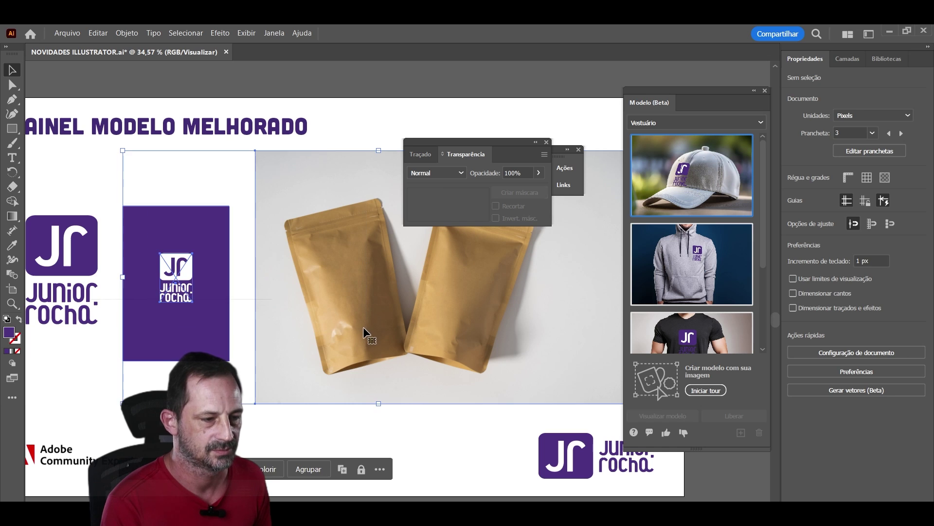
{"action": "left_click", "coordinate": [209, 183]}
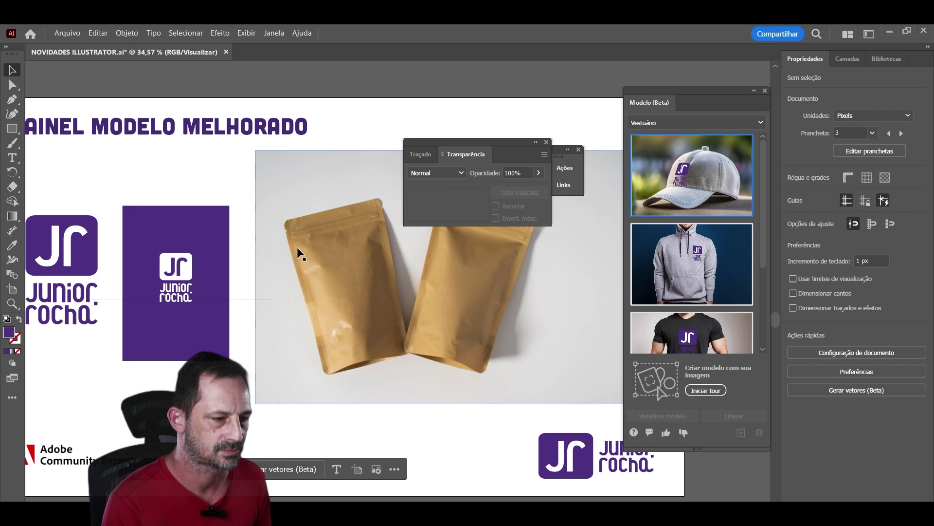
{"action": "left_click", "coordinate": [318, 267]}
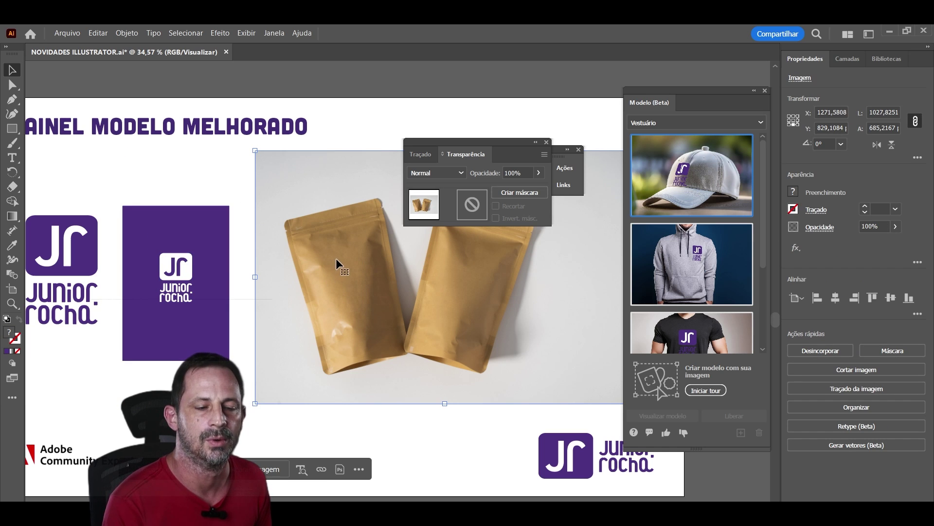
{"action": "mouse_move", "coordinate": [360, 282]}
{"action": "left_mouse_down"}
{"action": "mouse_move", "coordinate": [362, 294]}
{"action": "mouse_move", "coordinate": [350, 283]}
{"action": "left_mouse_up"}
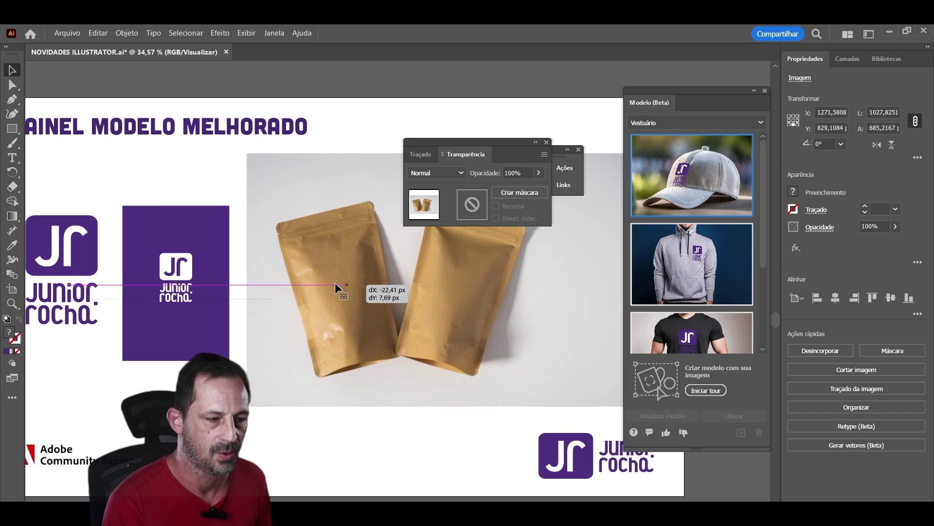
{"action": "left_click", "coordinate": [190, 276]}
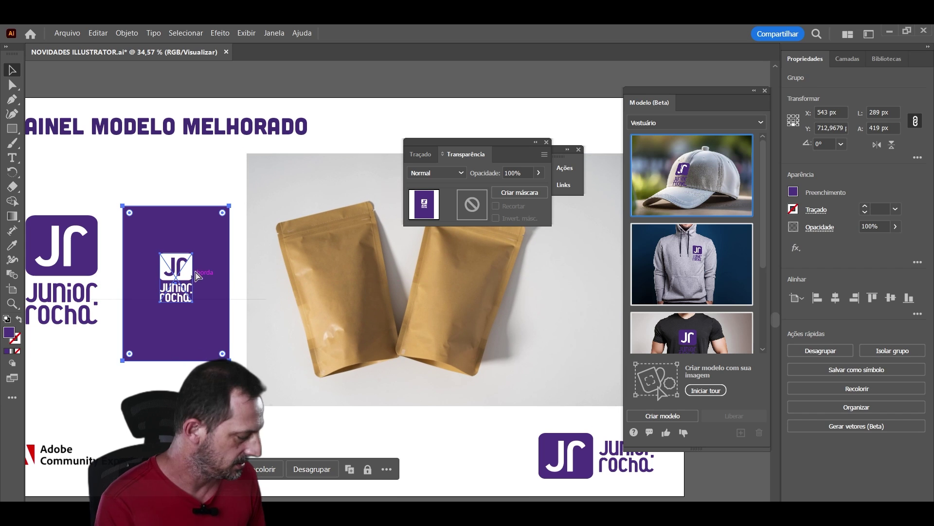
{"action": "left_click", "coordinate": [199, 172]}
Embed the linked JR logo, group it with the purple card, and select the group and photo together.
{"action": "left_click", "coordinate": [183, 272]}
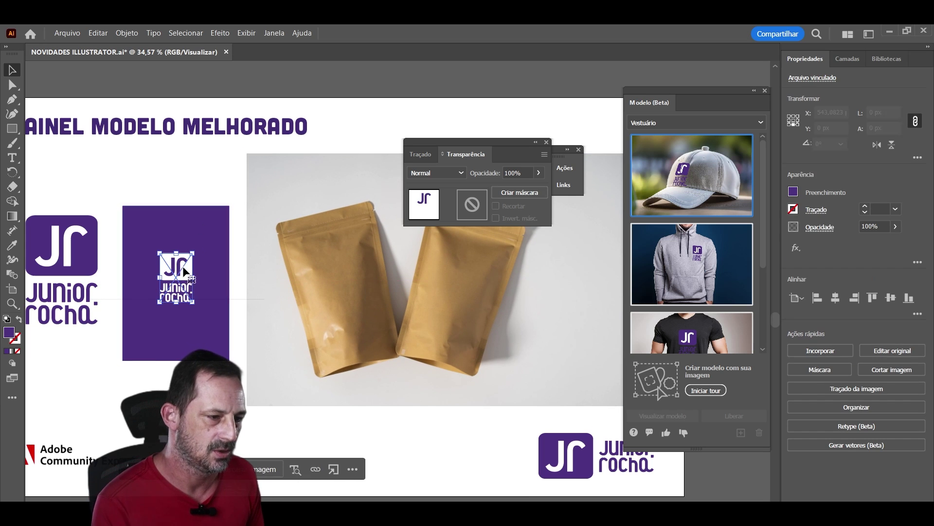
{"action": "left_click", "coordinate": [813, 348]}
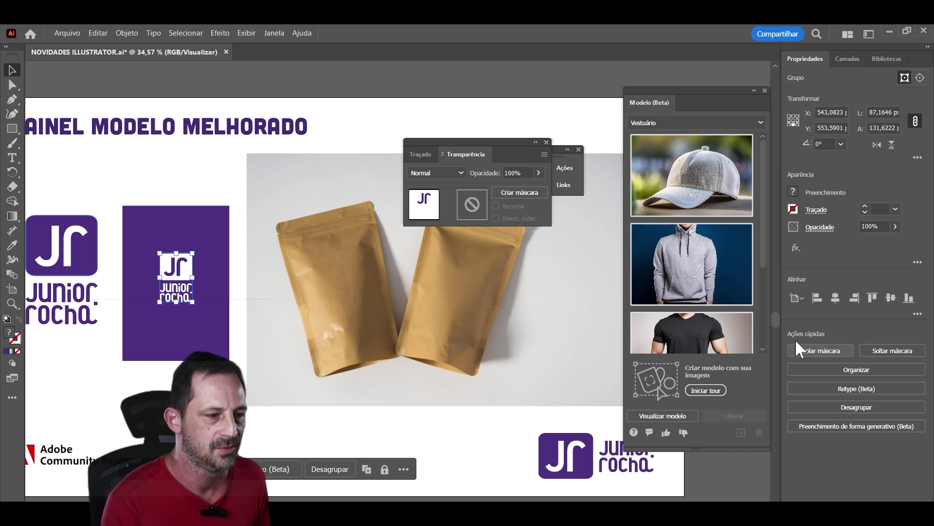
{"action": "left_click_drag", "start_coordinate": [144, 188], "coordinate": [238, 369]}
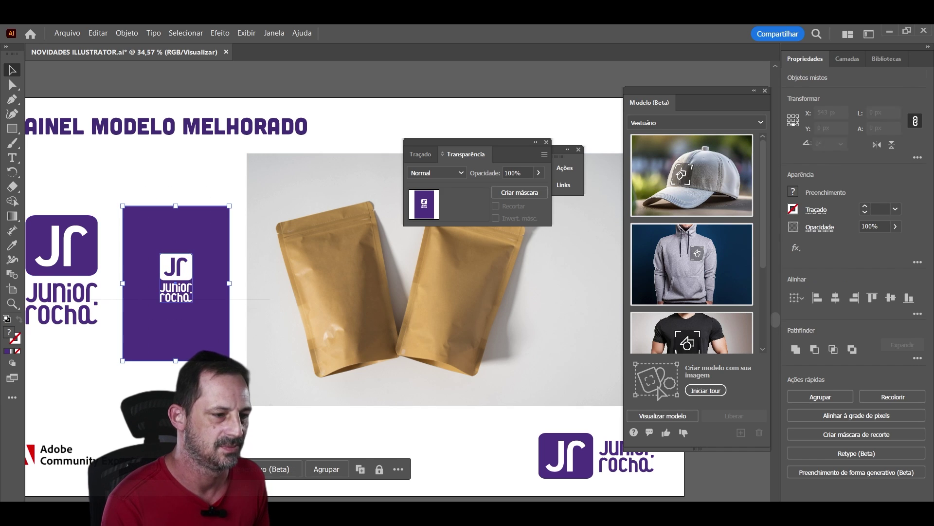
{"action": "key", "text": "ctrl+g"}
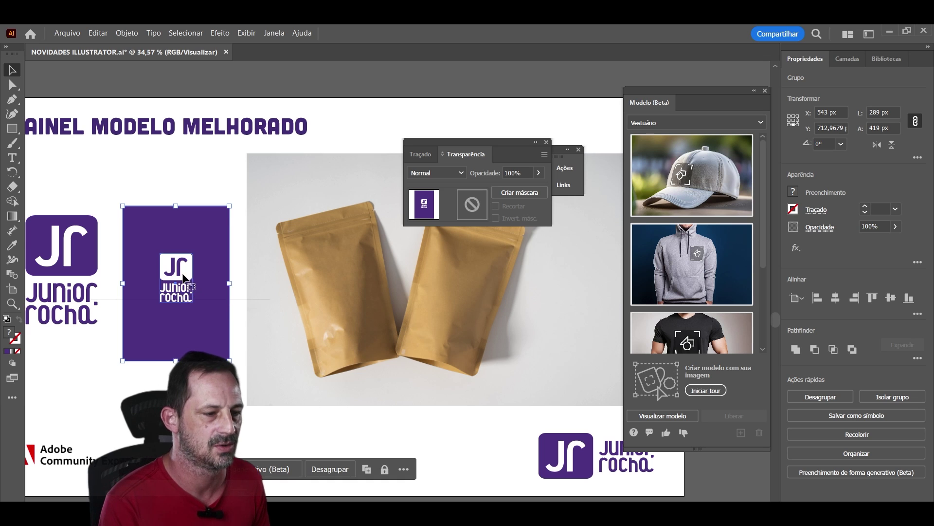
{"action": "left_click_drag", "start_coordinate": [191, 277], "coordinate": [193, 274]}
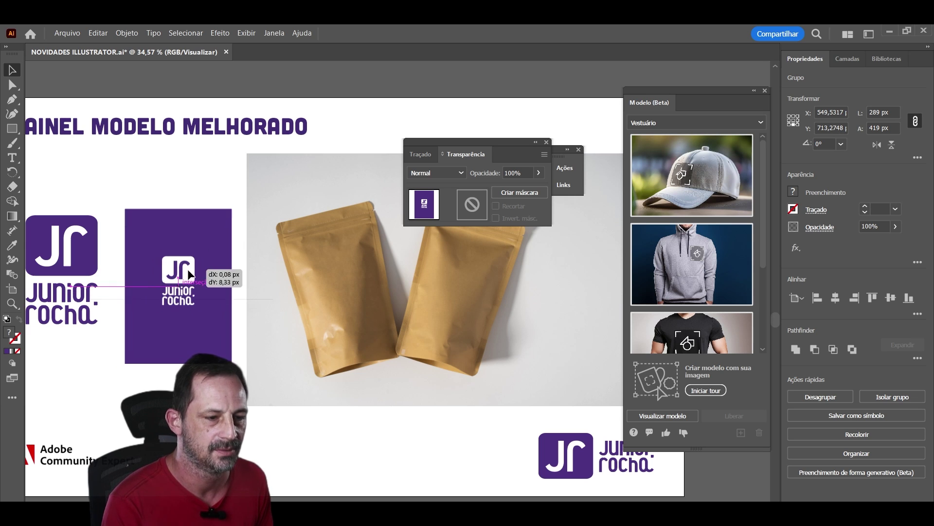
{"action": "left_click", "coordinate": [320, 276], "text": "shift"}
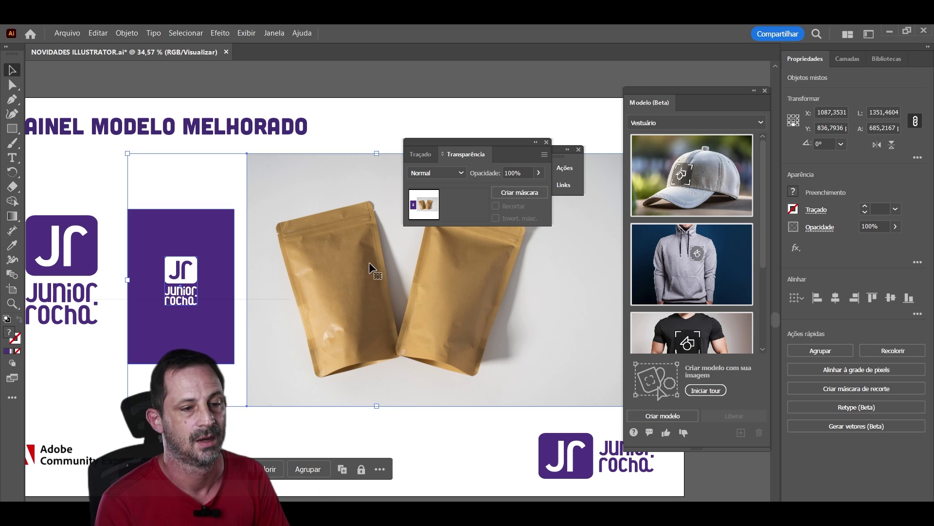
{"action": "mouse_move", "coordinate": [664, 90]}
{"action": "left_mouse_down"}
{"action": "mouse_move", "coordinate": [521, 77]}
{"action": "mouse_move", "coordinate": [466, 94]}
{"action": "left_mouse_up"}
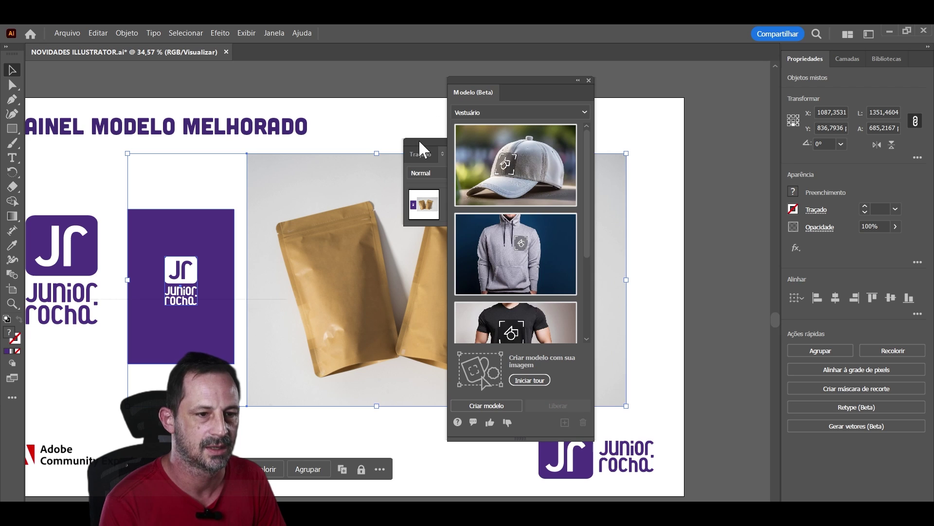
Generate a mockup of the purple card on the kraft-bag photo and start stretching the label.
{"action": "mouse_move", "coordinate": [420, 142]}
{"action": "left_mouse_down"}
{"action": "mouse_move", "coordinate": [597, 124]}
{"action": "mouse_move", "coordinate": [635, 100]}
{"action": "left_mouse_up"}
{"action": "left_click_drag", "start_coordinate": [518, 80], "coordinate": [497, 67]}
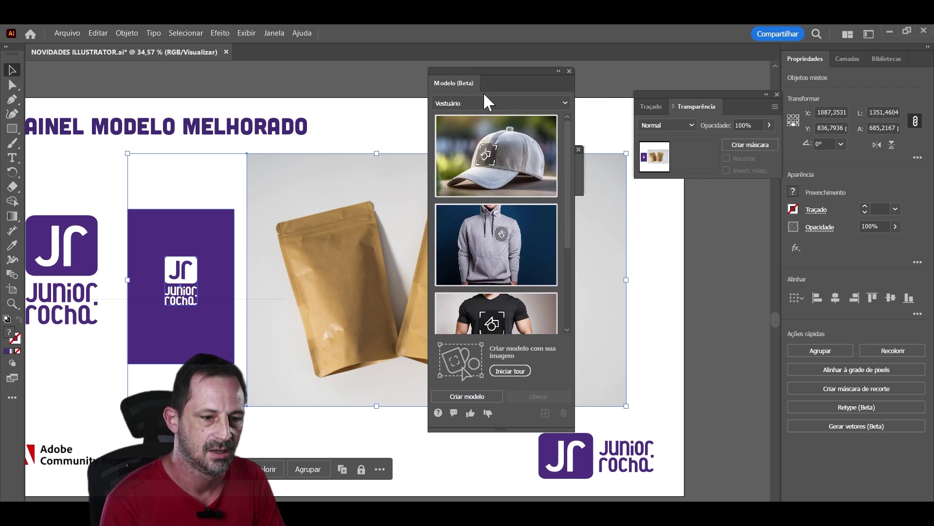
{"action": "left_click", "coordinate": [466, 396]}
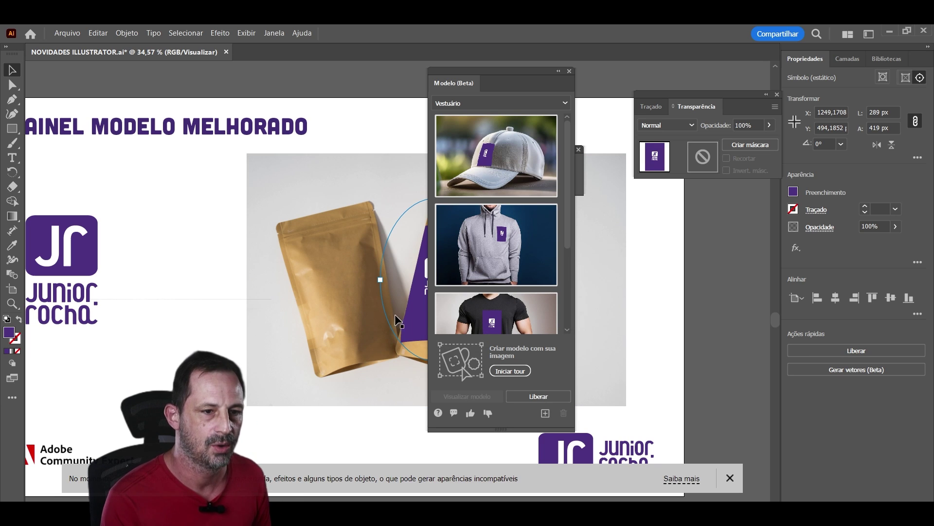
{"action": "scroll", "coordinate": [274, 321], "scroll_direction": "right", "scroll_amount": 5}
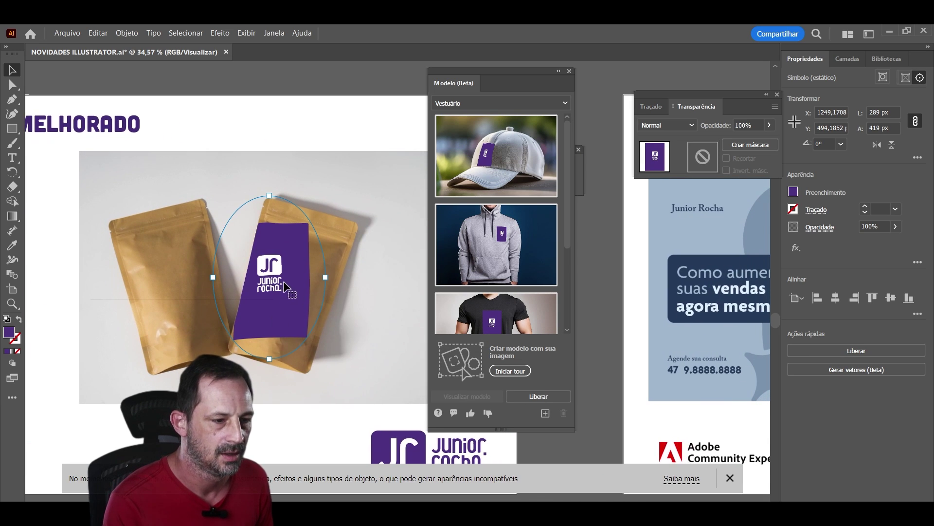
{"action": "mouse_move", "coordinate": [285, 286]}
{"action": "left_mouse_down"}
{"action": "mouse_move", "coordinate": [311, 285]}
{"action": "mouse_move", "coordinate": [307, 261]}
{"action": "left_mouse_up"}
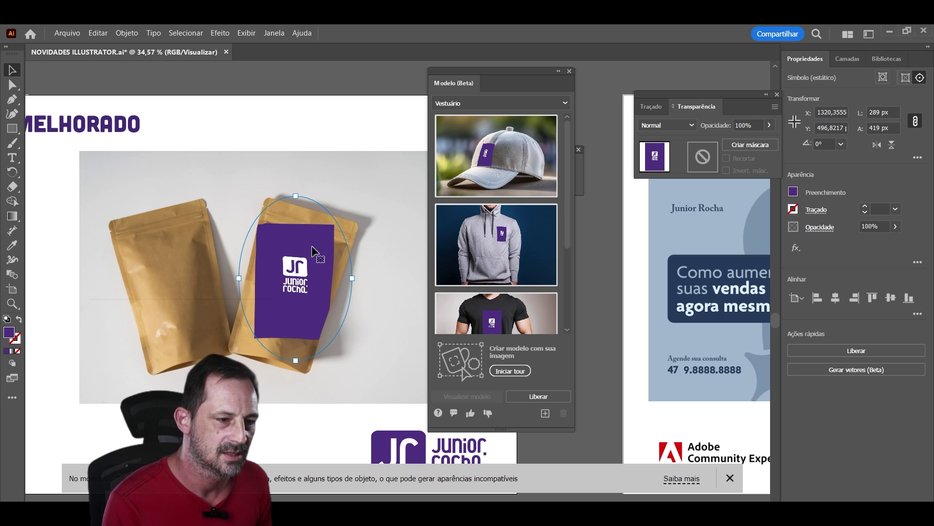
{"action": "scroll", "coordinate": [314, 251], "scroll_direction": "up", "scroll_amount": 3}
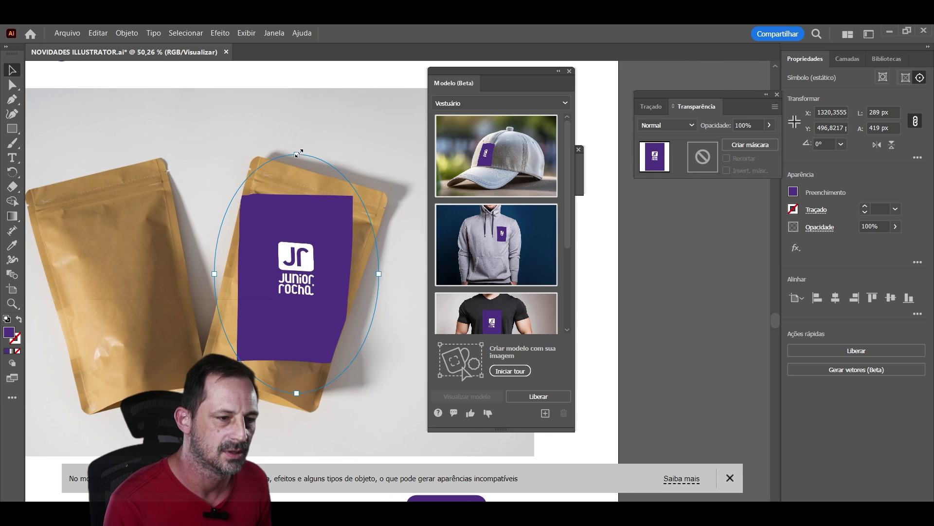
{"action": "mouse_move", "coordinate": [299, 153]}
{"action": "left_mouse_down"}
{"action": "mouse_move", "coordinate": [317, 154]}
{"action": "mouse_move", "coordinate": [316, 185]}
{"action": "left_mouse_up"}
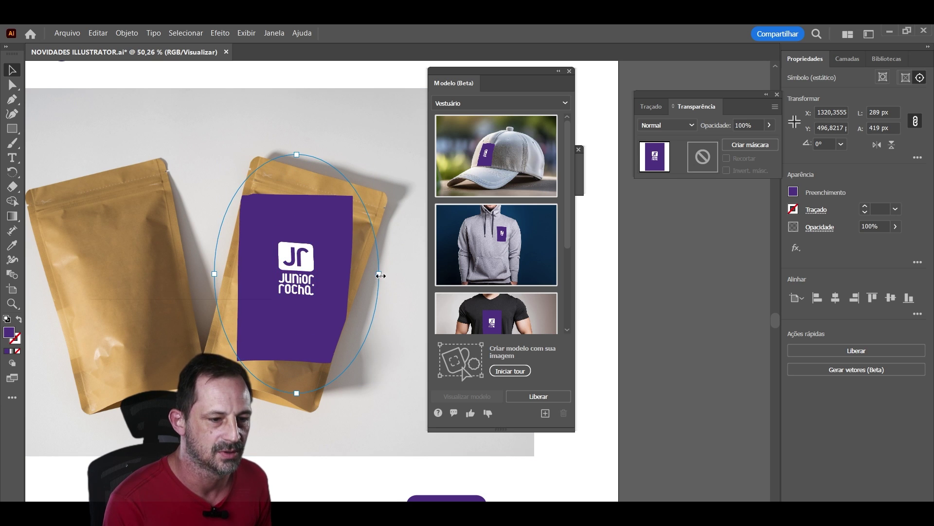
{"action": "left_click_drag", "start_coordinate": [380, 275], "coordinate": [384, 273]}
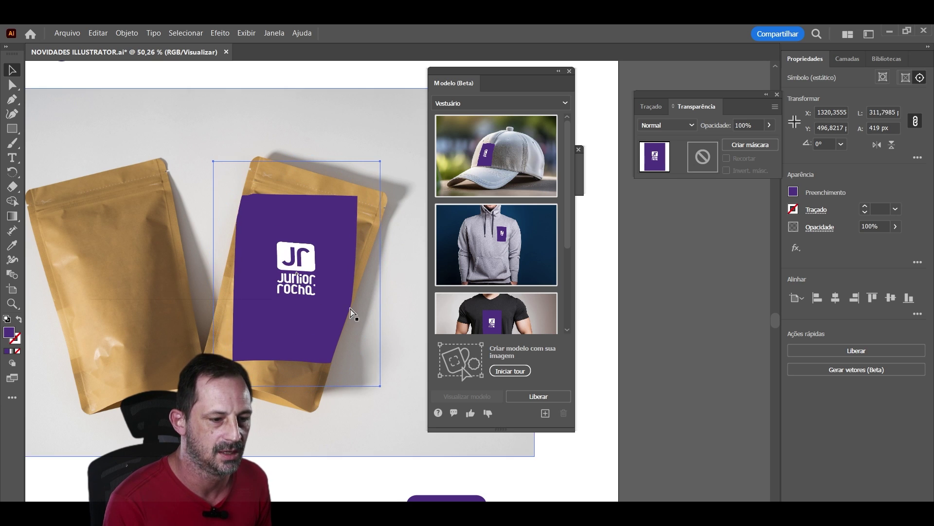
{"action": "key", "text": "ctrl+z"}
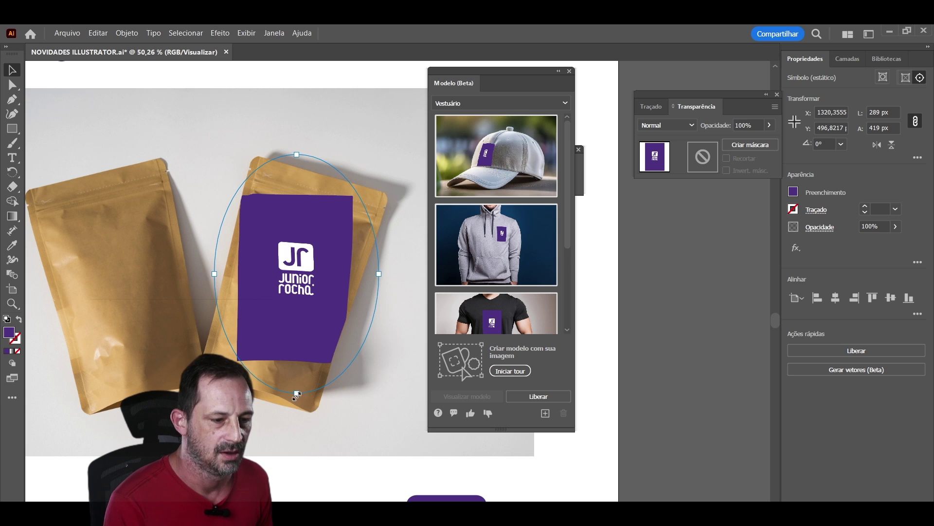
Resize the label to about 441 × 650 px and rotate it onto the left bag's front.
{"action": "left_click_drag", "start_coordinate": [298, 393], "coordinate": [274, 449]}
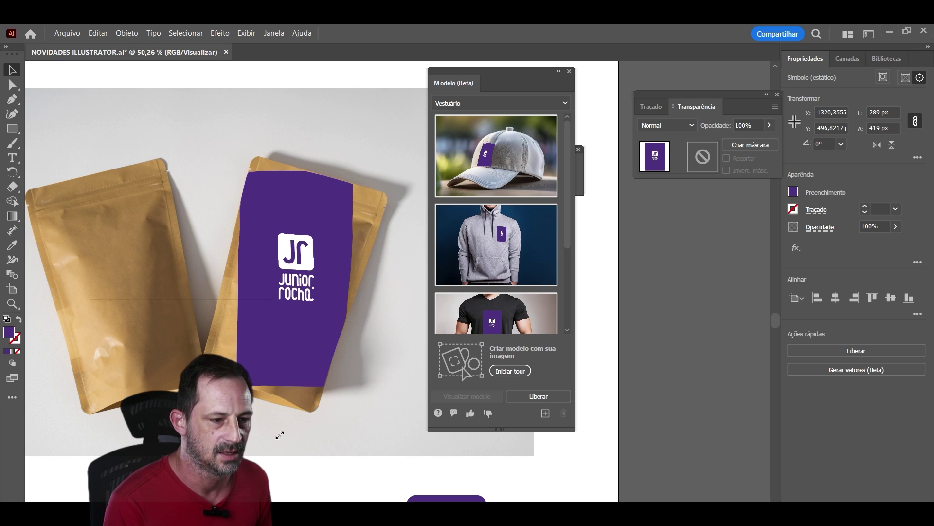
{"action": "left_click_drag", "start_coordinate": [268, 460], "coordinate": [268, 460]}
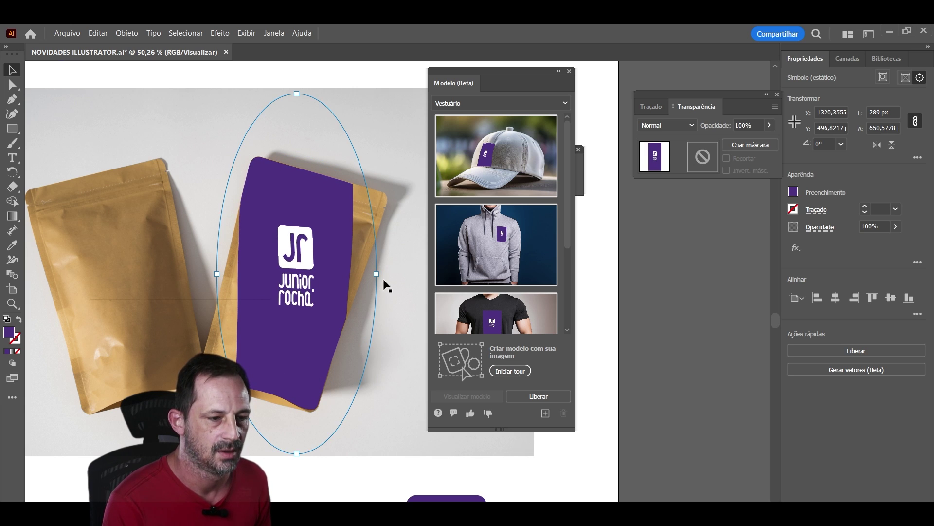
{"action": "left_click_drag", "start_coordinate": [385, 276], "coordinate": [428, 275]}
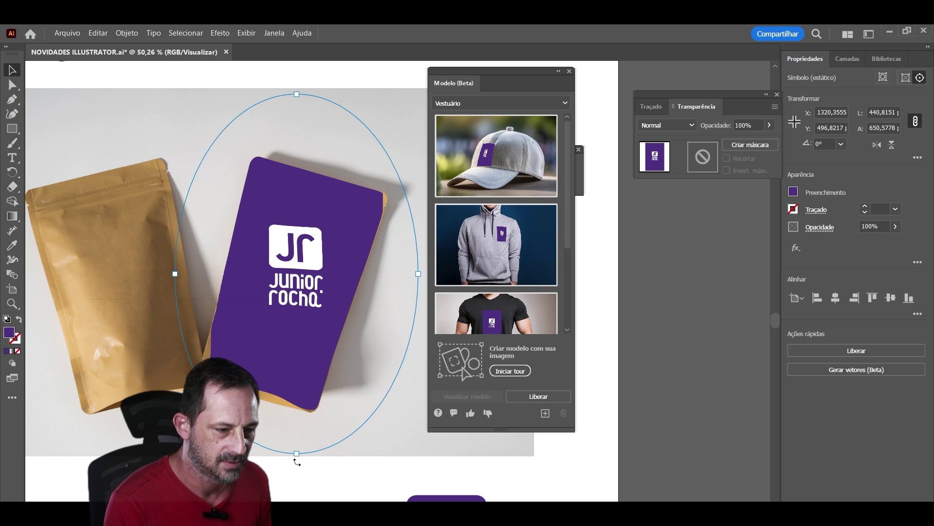
{"action": "left_click_drag", "start_coordinate": [297, 461], "coordinate": [247, 458]}
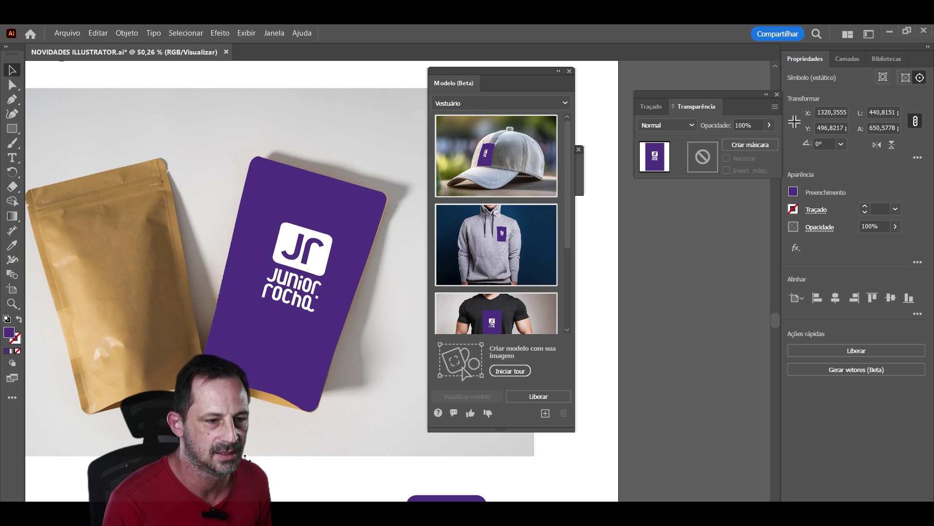
{"action": "mouse_move", "coordinate": [314, 274]}
{"action": "left_mouse_down"}
{"action": "mouse_move", "coordinate": [284, 264]}
{"action": "mouse_move", "coordinate": [309, 280]}
{"action": "mouse_move", "coordinate": [135, 289]}
{"action": "left_mouse_up"}
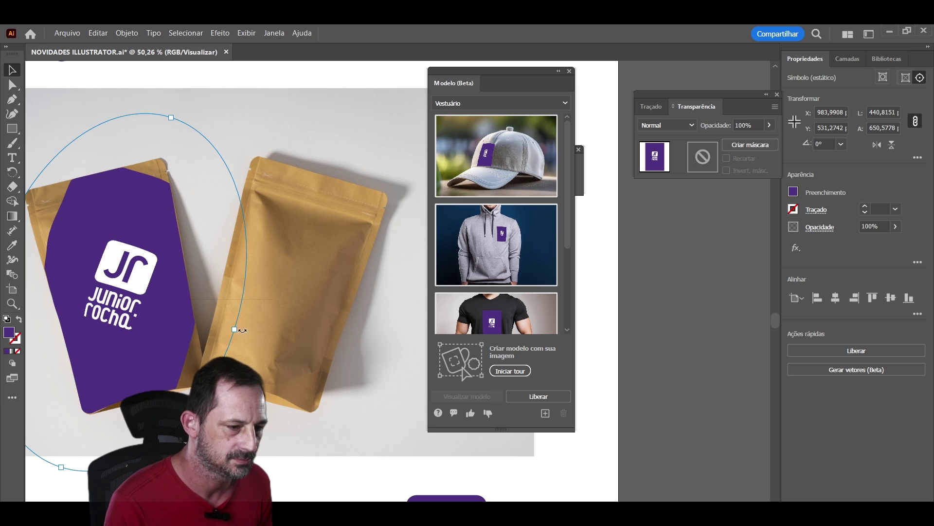
{"action": "left_click_drag", "start_coordinate": [242, 330], "coordinate": [243, 259]}
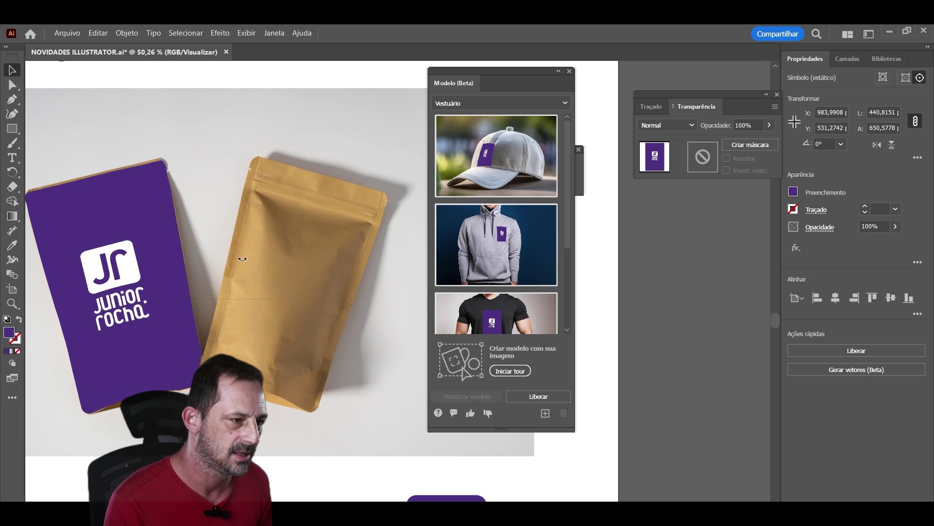
{"action": "left_click_drag", "start_coordinate": [142, 330], "coordinate": [150, 329]}
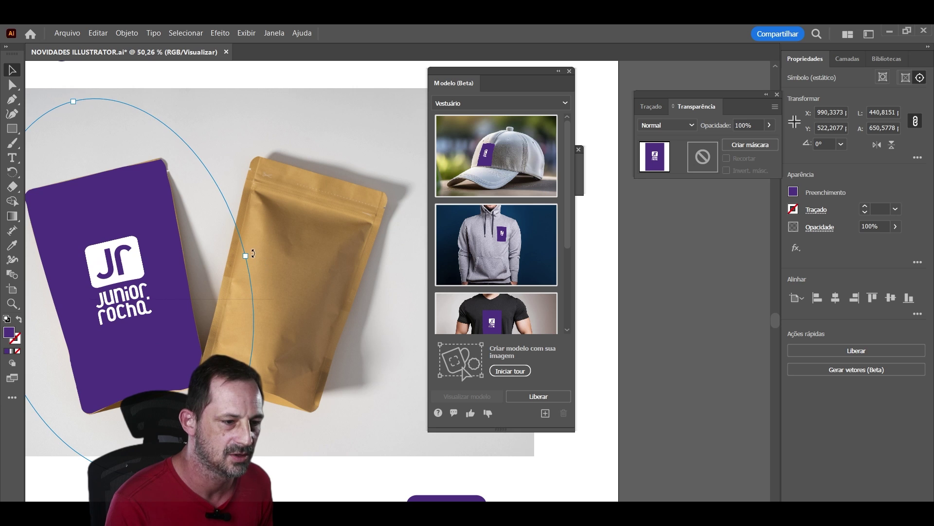
{"action": "left_click_drag", "start_coordinate": [253, 254], "coordinate": [254, 249]}
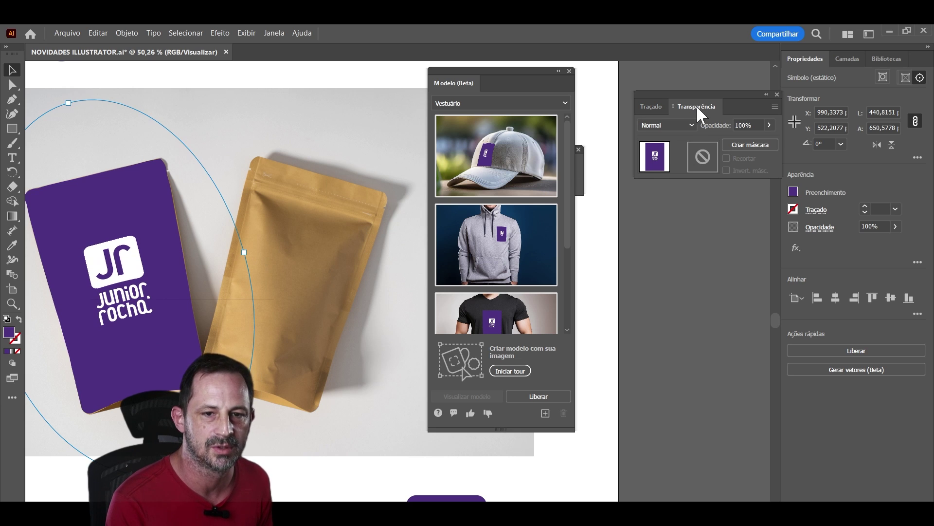
{"action": "left_click_drag", "start_coordinate": [697, 105], "coordinate": [312, 104]}
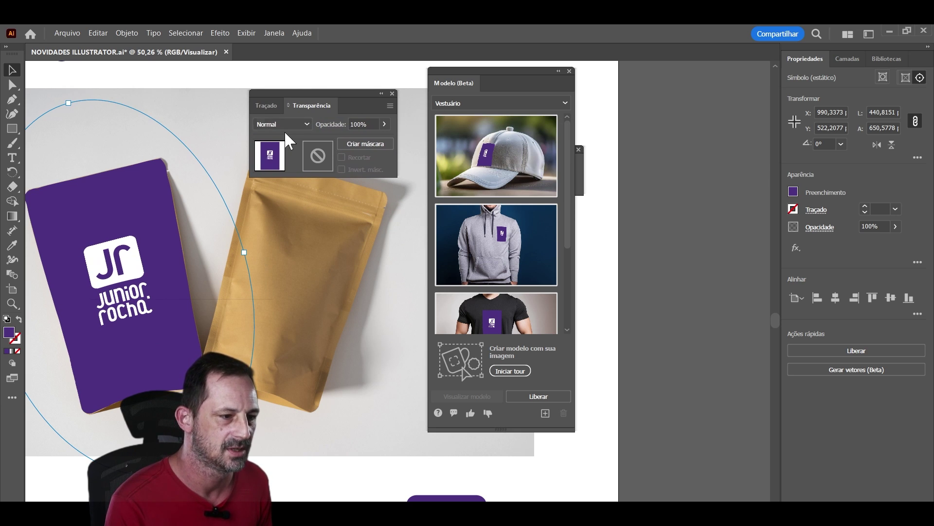
Try Superexp. cor, Tela, Luz intensa and Luz suave blends on the label, settling on Multiplicar.
{"action": "left_click", "coordinate": [289, 124]}
{"action": "left_click", "coordinate": [285, 167]}
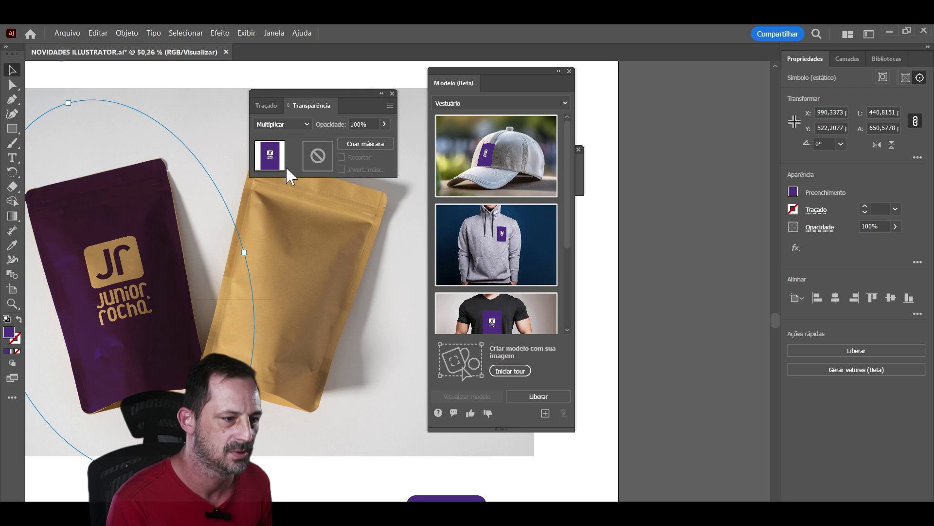
{"action": "left_click", "coordinate": [306, 124]}
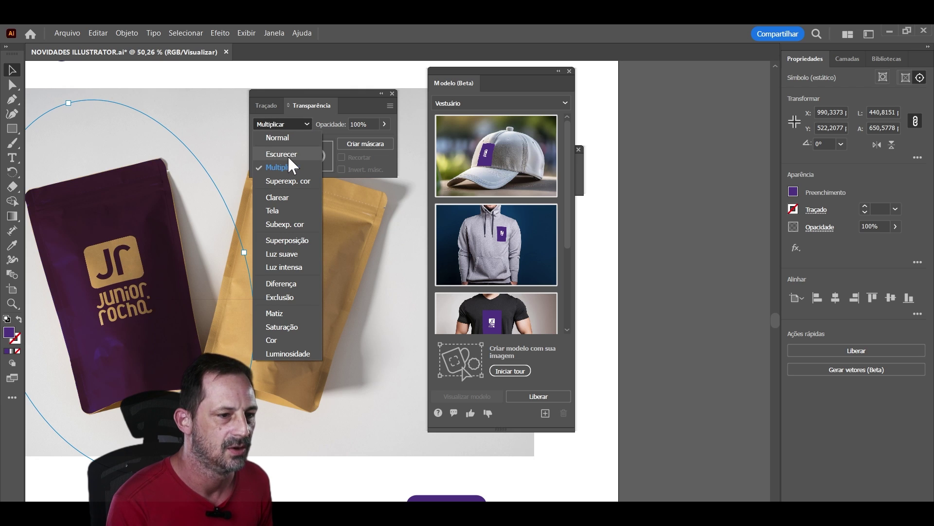
{"action": "left_click", "coordinate": [285, 179]}
{"action": "left_click", "coordinate": [290, 124]}
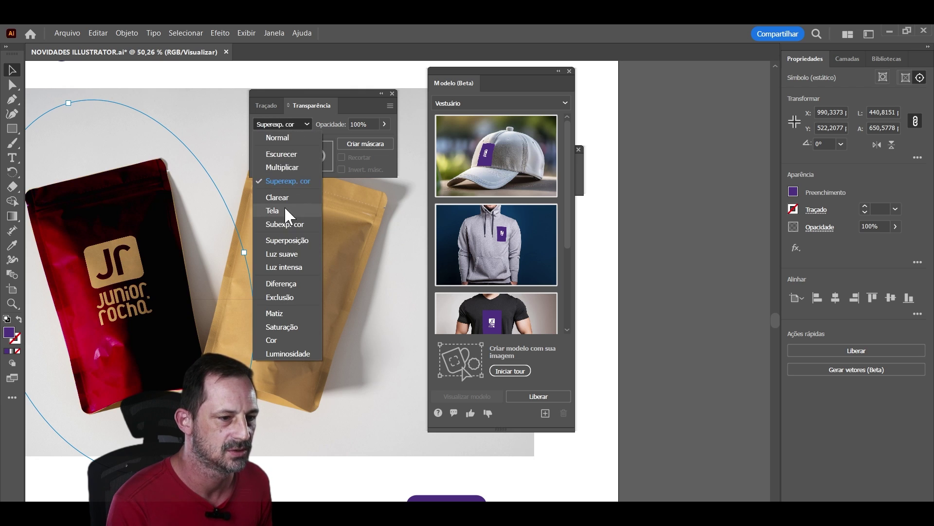
{"action": "left_click", "coordinate": [285, 210]}
{"action": "left_click", "coordinate": [295, 124]}
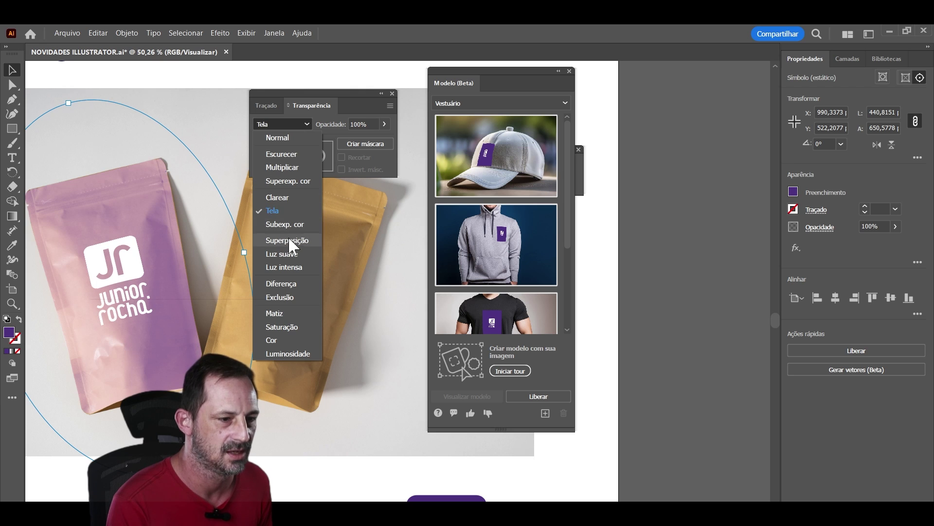
{"action": "left_click", "coordinate": [287, 266]}
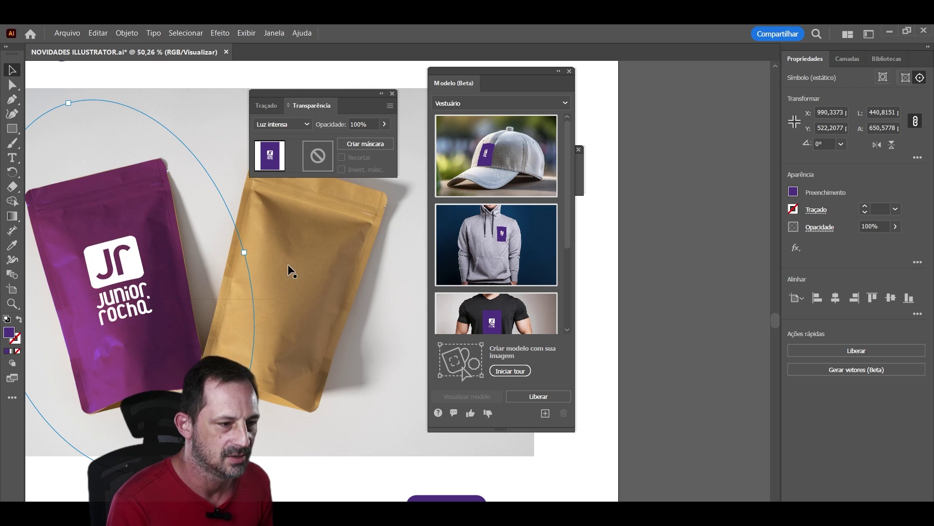
{"action": "left_click", "coordinate": [290, 124]}
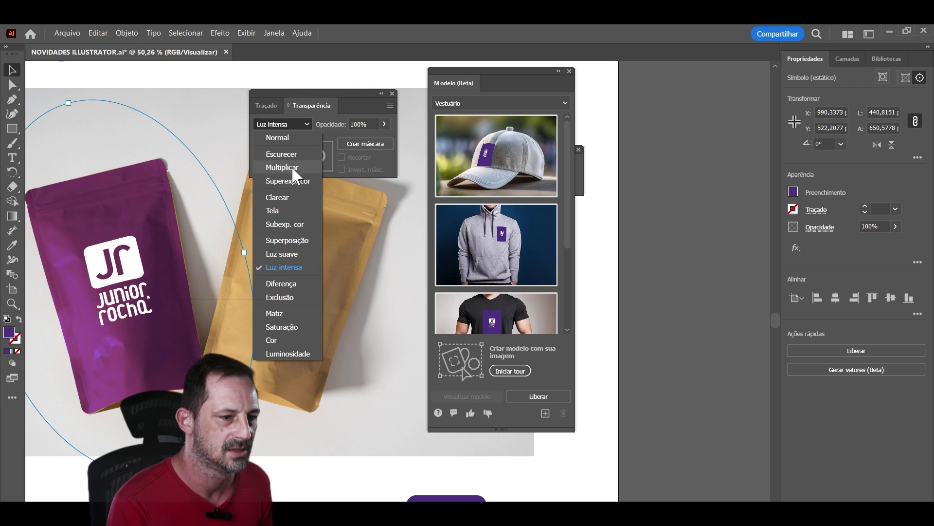
{"action": "left_click", "coordinate": [285, 247]}
{"action": "left_click", "coordinate": [290, 124]}
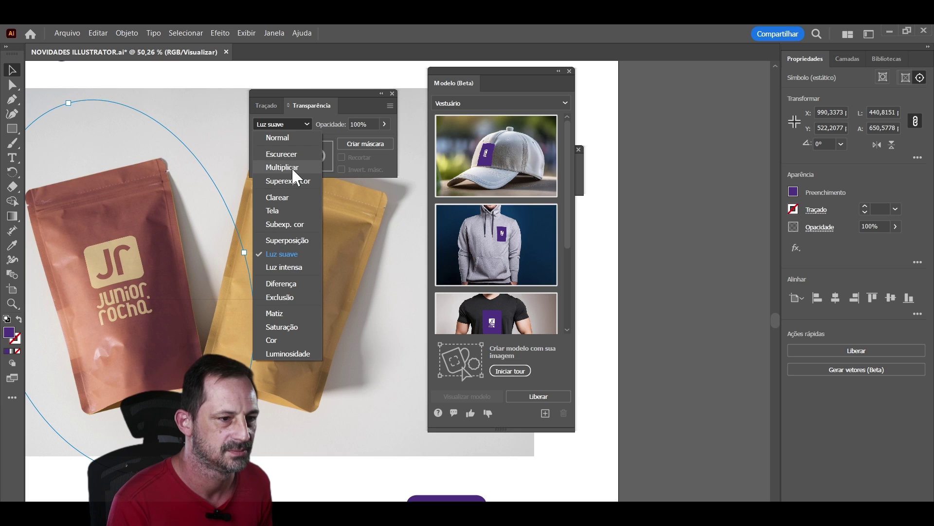
{"action": "left_click", "coordinate": [291, 168]}
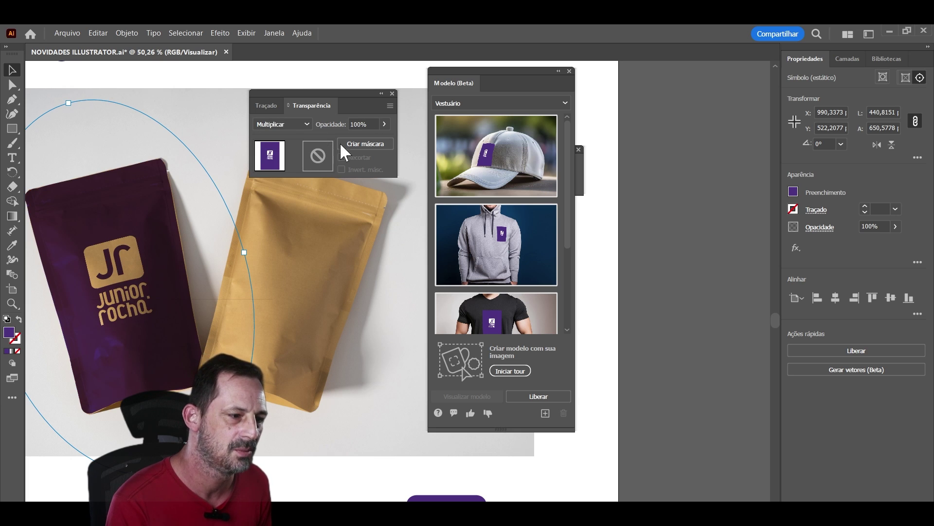
{"action": "mouse_move", "coordinate": [166, 263]}
{"action": "left_mouse_down"}
{"action": "mouse_move", "coordinate": [180, 258]}
{"action": "mouse_move", "coordinate": [163, 262]}
{"action": "mouse_move", "coordinate": [176, 293]}
{"action": "left_mouse_up"}
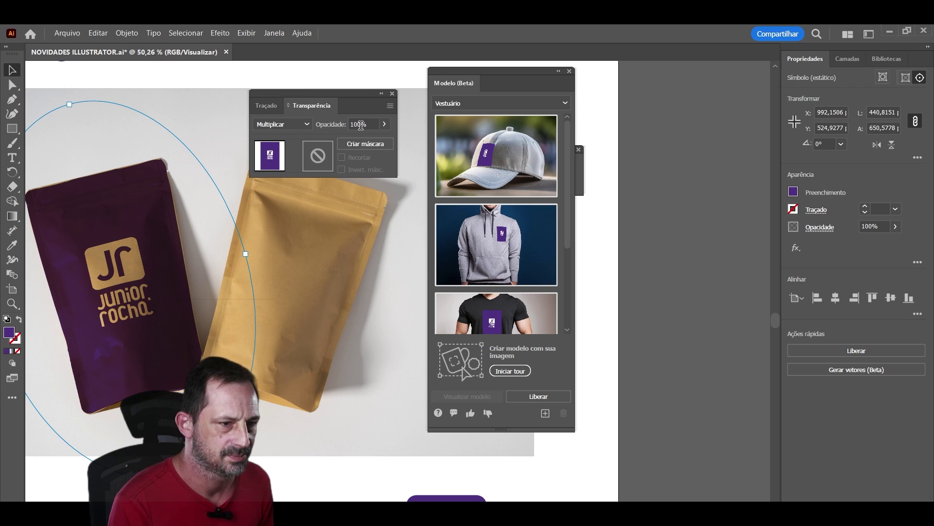
Try Luminosidade, then set the label to Normal blending at about 69% opacity.
{"action": "left_click_drag", "start_coordinate": [379, 139], "coordinate": [371, 138]}
{"action": "left_click", "coordinate": [298, 124]}
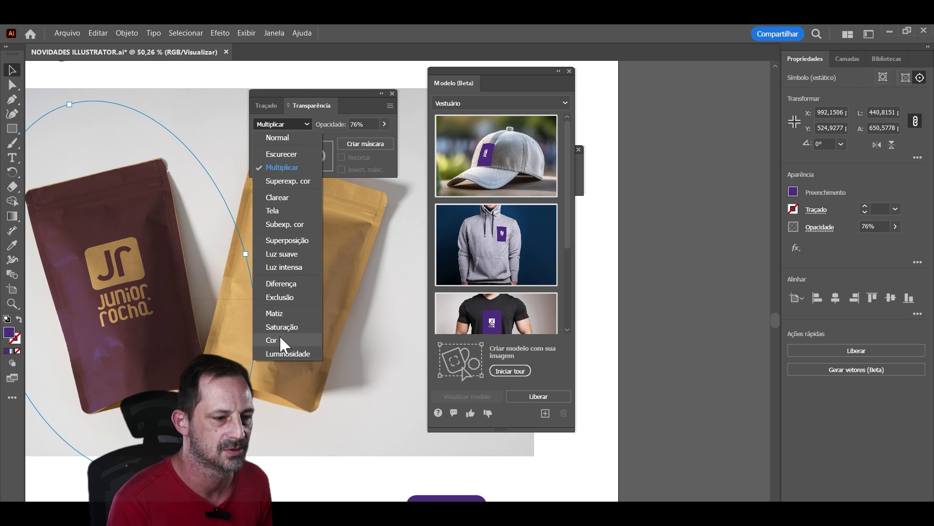
{"action": "left_click", "coordinate": [283, 353]}
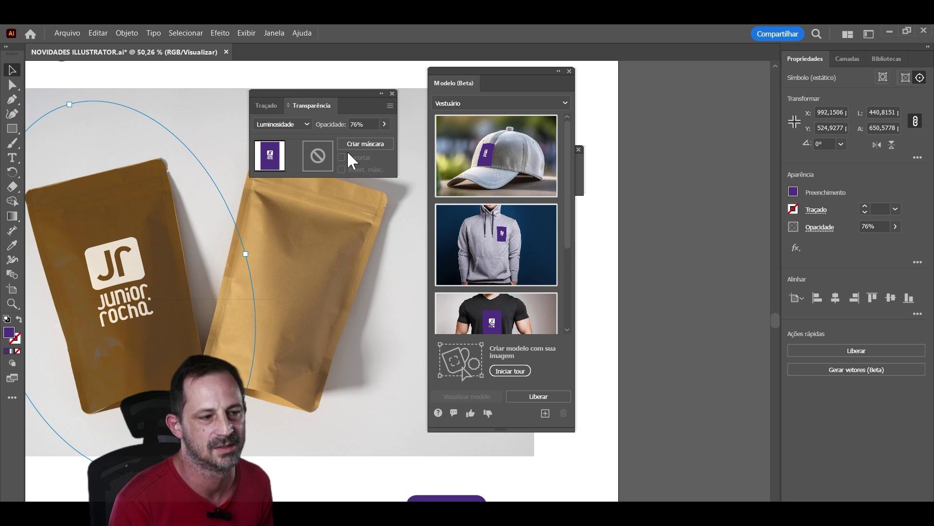
{"action": "left_click", "coordinate": [297, 124]}
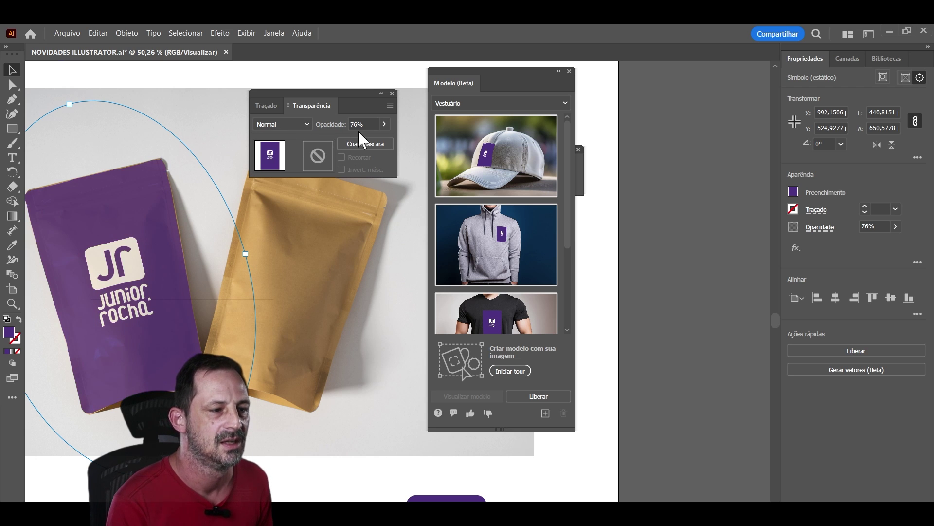
{"action": "left_click", "coordinate": [385, 124]}
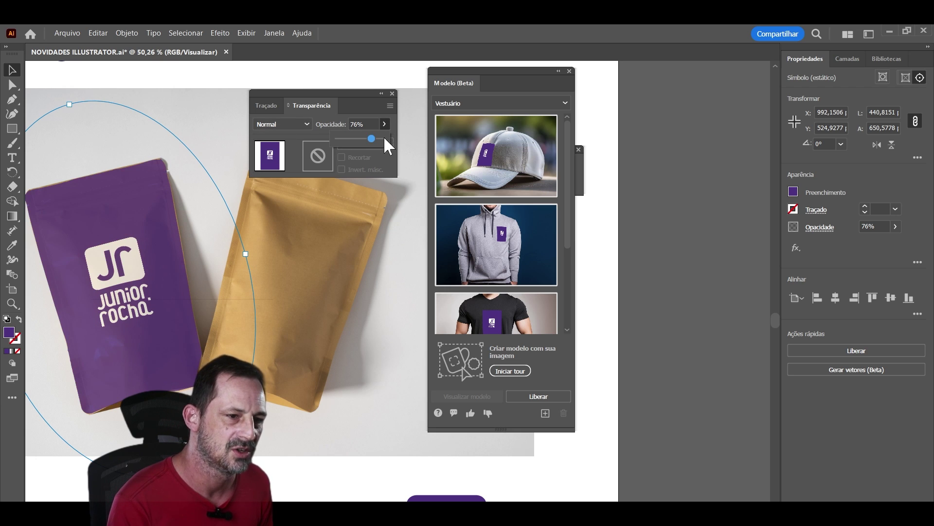
{"action": "left_click_drag", "start_coordinate": [383, 136], "coordinate": [377, 137]}
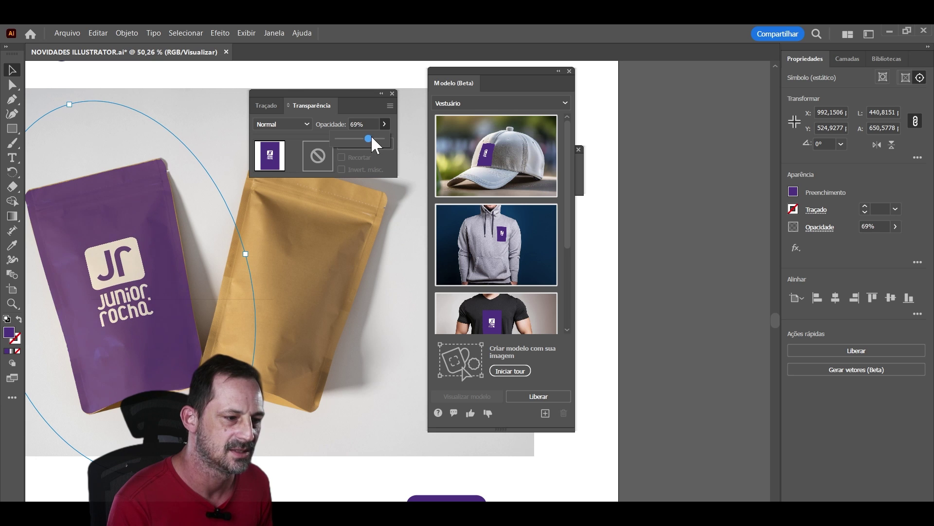
{"action": "left_click", "coordinate": [386, 74]}
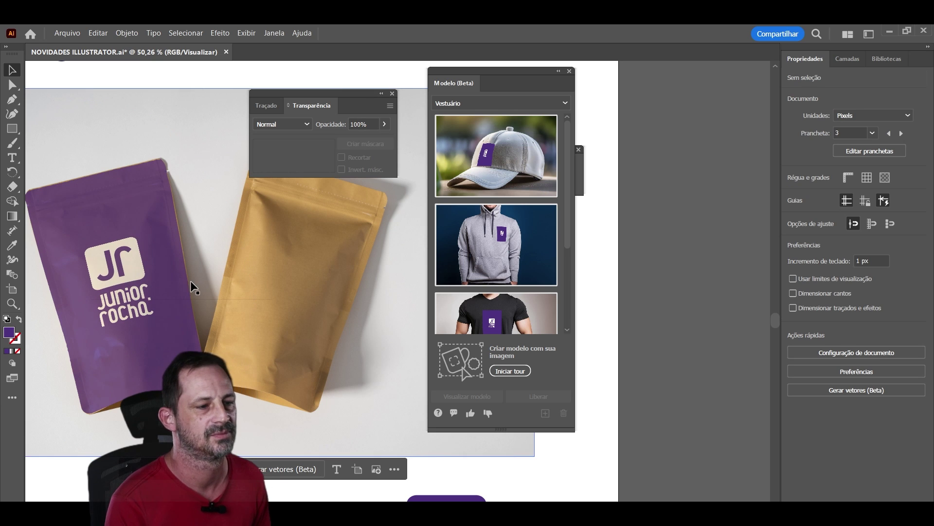
Zoom out, select the whole bag mockup image and adjust its position.
{"action": "left_click_drag", "start_coordinate": [191, 280], "coordinate": [269, 287]}
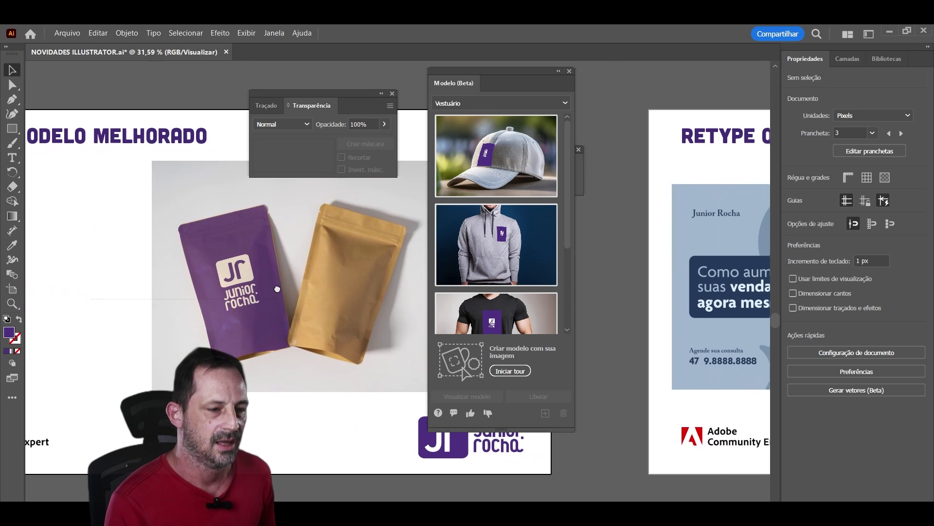
{"action": "left_click", "coordinate": [363, 237]}
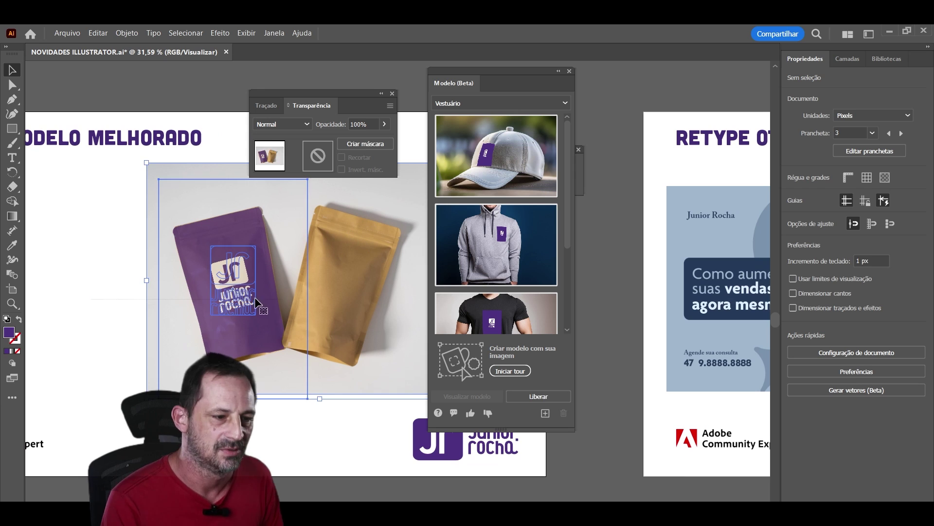
{"action": "left_click", "coordinate": [262, 428]}
{"action": "scroll", "coordinate": [287, 370], "scroll_direction": "up", "scroll_amount": 3}
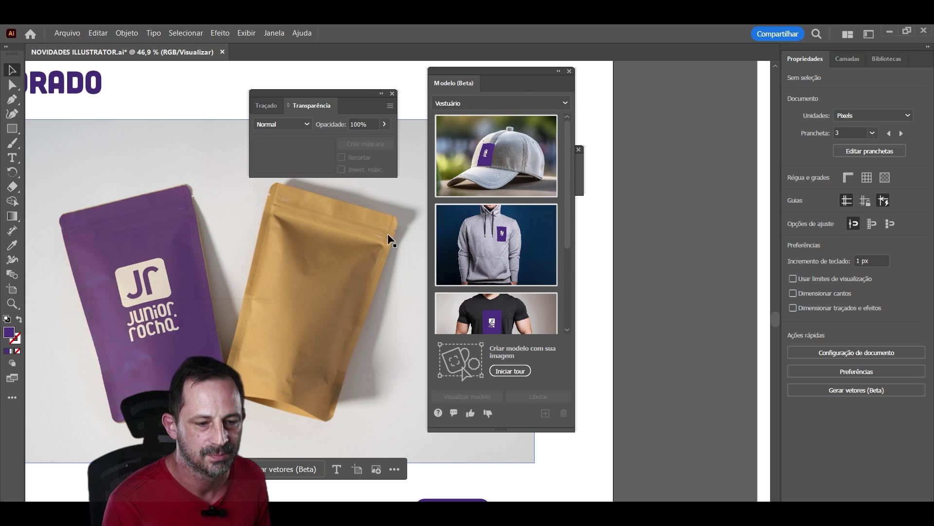
{"action": "left_click", "coordinate": [250, 313]}
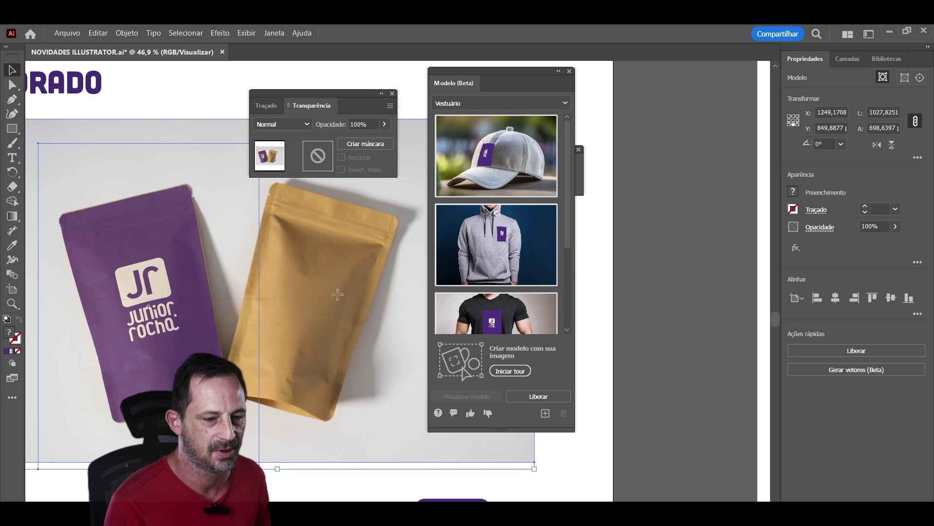
{"action": "left_click_drag", "start_coordinate": [337, 292], "coordinate": [339, 297]}
{"action": "left_click_drag", "start_coordinate": [362, 334], "coordinate": [375, 323]}
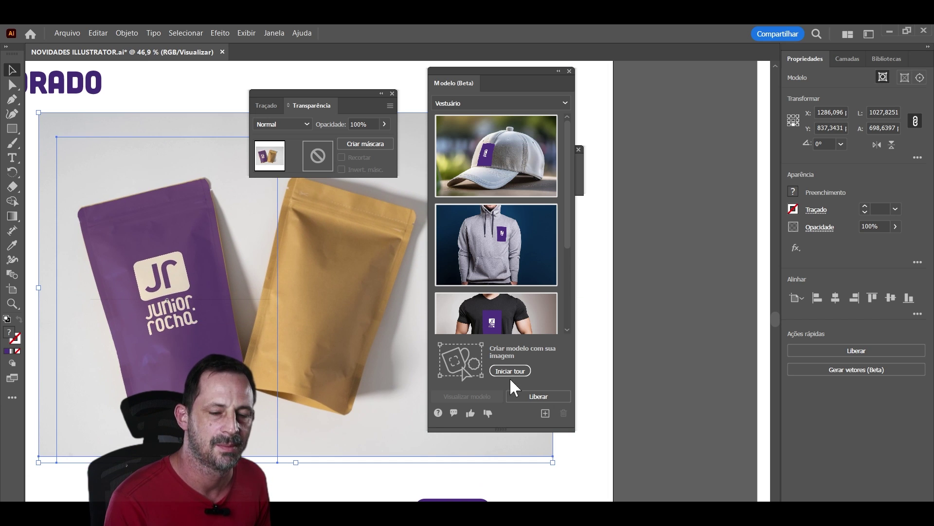
Save the bag image as a custom mockup template under Seus protótipos and nudge it left.
{"action": "left_click", "coordinate": [545, 414]}
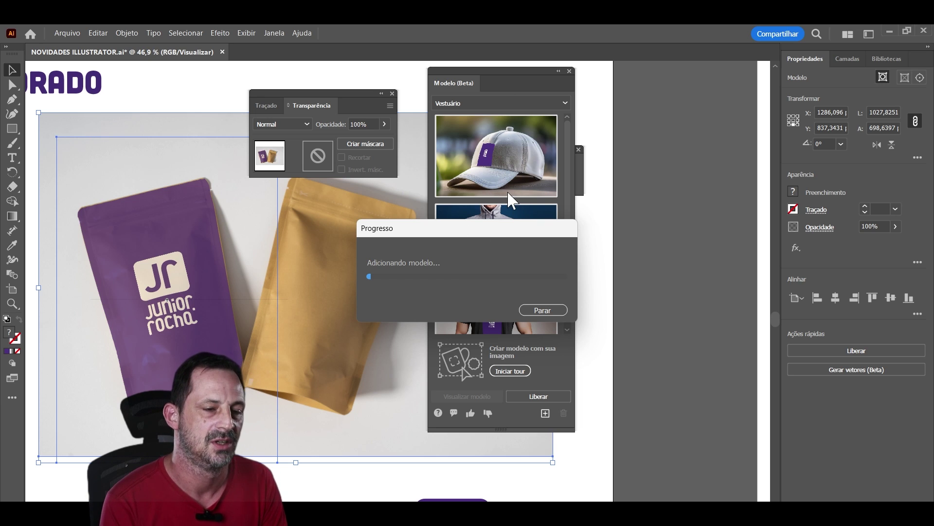
{"action": "left_click", "coordinate": [468, 101]}
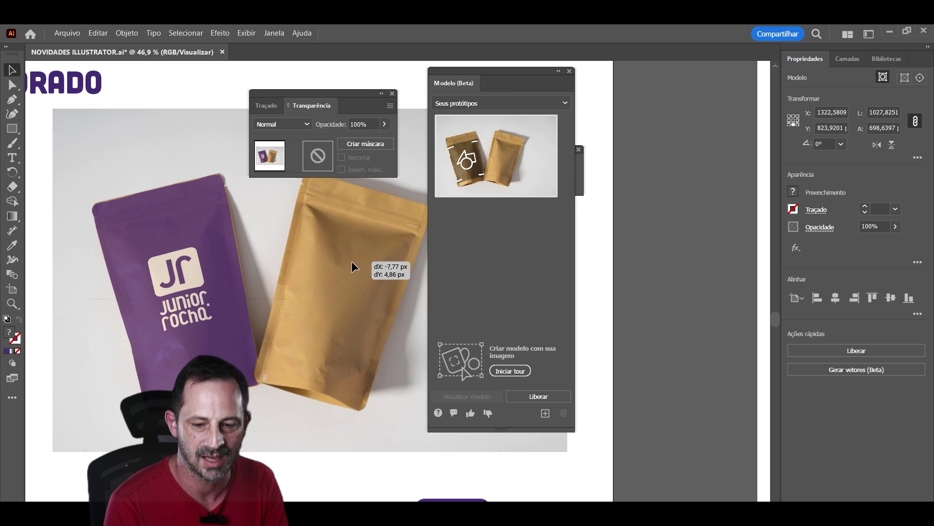
{"action": "left_click_drag", "start_coordinate": [337, 265], "coordinate": [354, 264]}
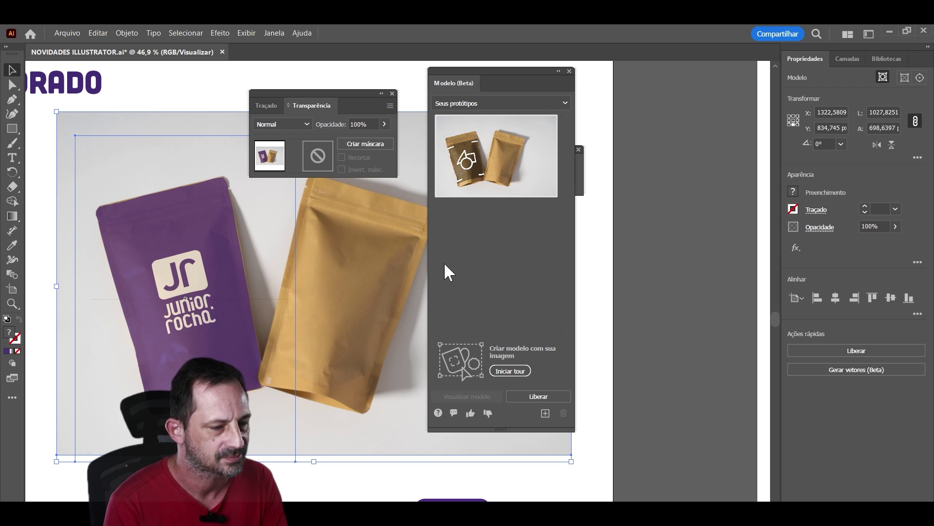
{"action": "left_click_drag", "start_coordinate": [369, 299], "coordinate": [361, 300]}
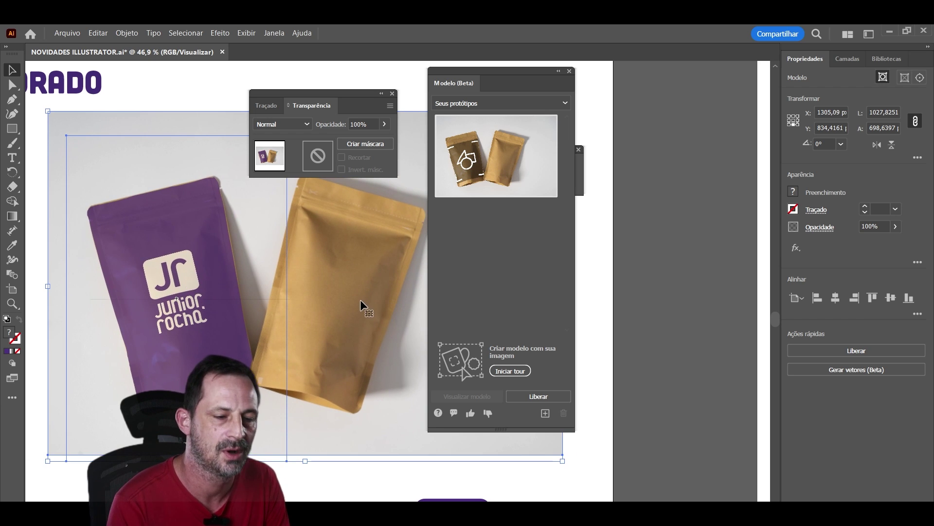
Close the Modelo and Transparência panels and clear the canvas selection.
{"action": "left_click_drag", "start_coordinate": [343, 287], "coordinate": [195, 303]}
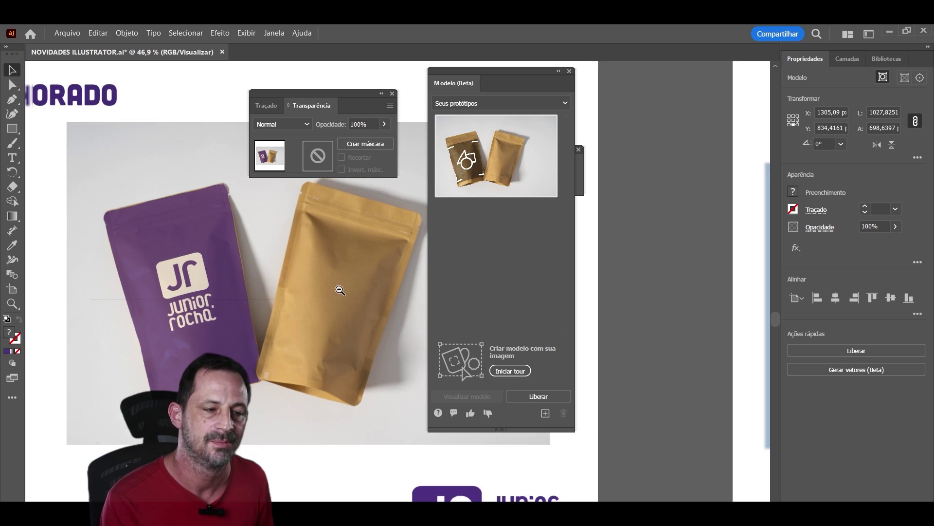
{"action": "scroll", "coordinate": [195, 303], "scroll_direction": "right", "scroll_amount": 8}
{"action": "scroll", "coordinate": [195, 303], "scroll_direction": "up", "scroll_amount": 5}
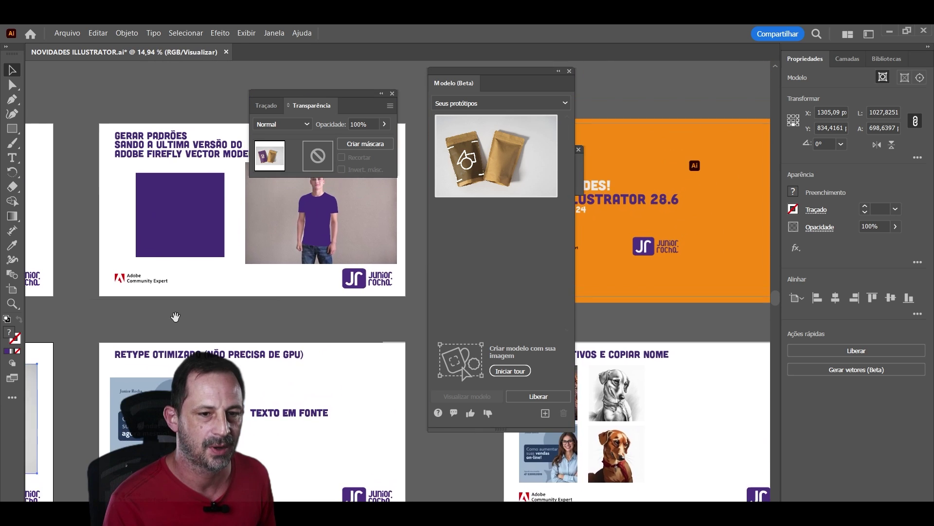
{"action": "scroll", "coordinate": [591, 93], "scroll_direction": "right", "scroll_amount": 1}
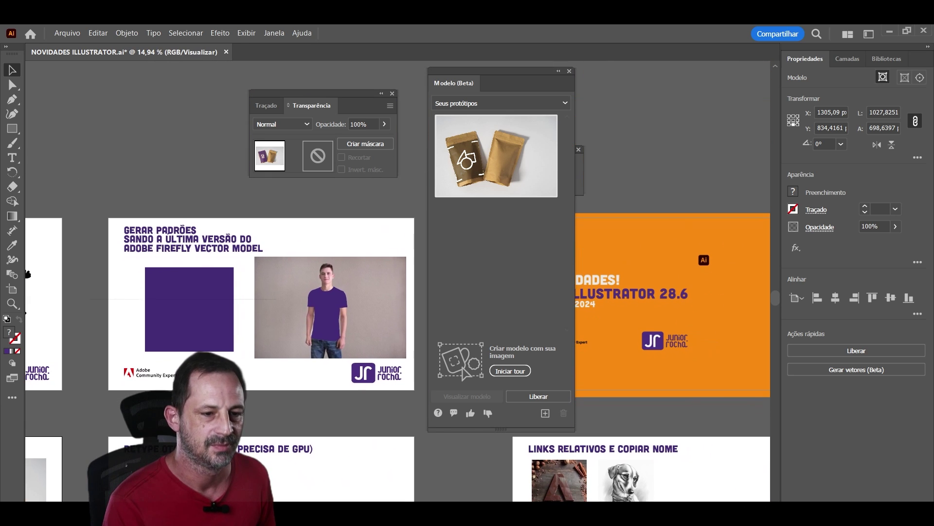
{"action": "left_click", "coordinate": [569, 71]}
{"action": "left_click", "coordinate": [578, 148]}
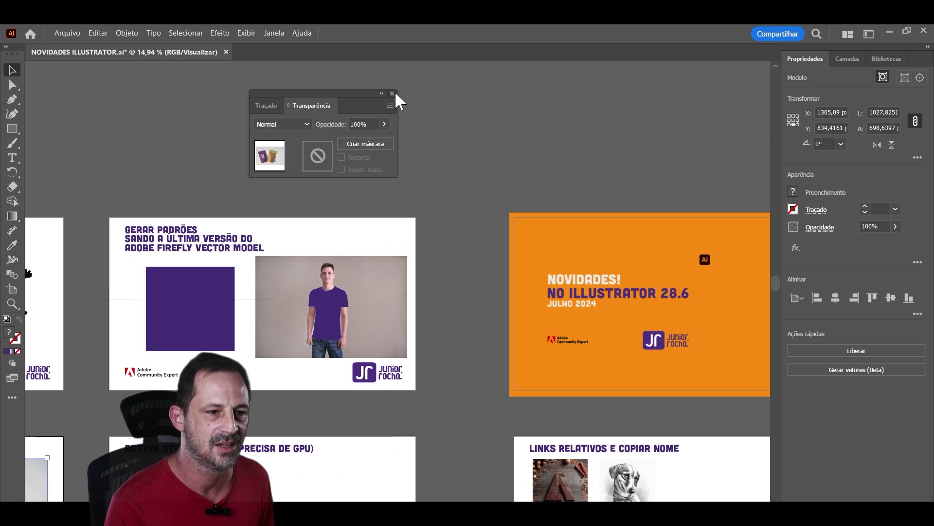
{"action": "left_click", "coordinate": [392, 94]}
{"action": "left_click", "coordinate": [358, 161]}
Centre the Gerar padrões artboard and nudge the purple square up and left.
{"action": "scroll", "coordinate": [197, 297], "scroll_direction": "up", "scroll_amount": 3}
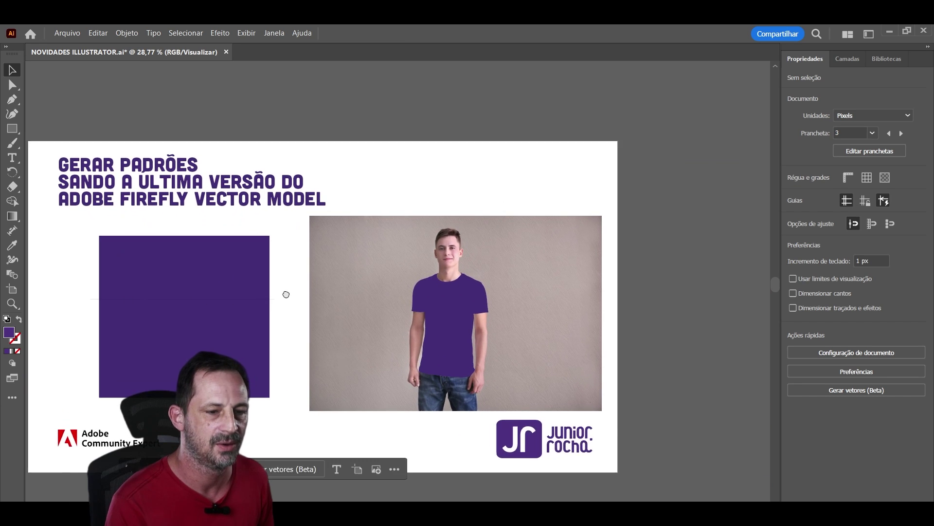
{"action": "scroll", "coordinate": [342, 267], "scroll_direction": "up", "scroll_amount": 1}
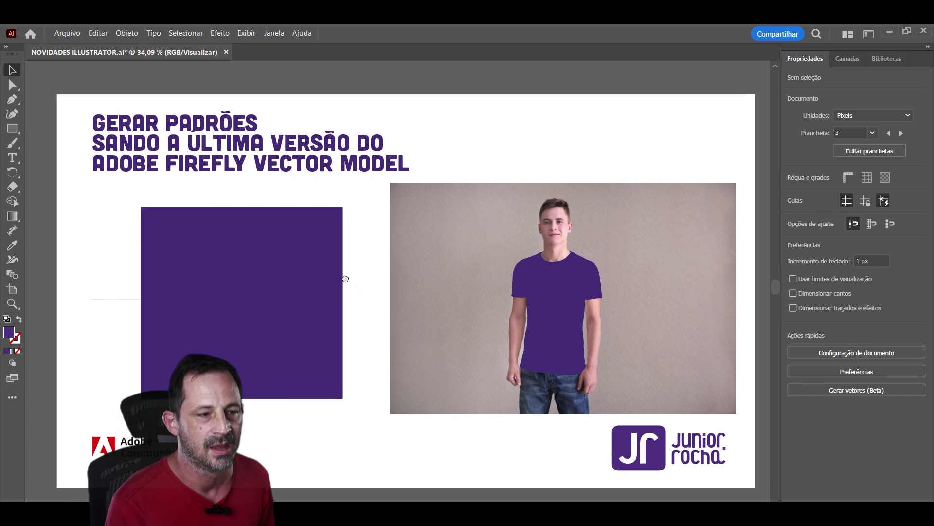
{"action": "left_click_drag", "start_coordinate": [345, 278], "coordinate": [350, 255]}
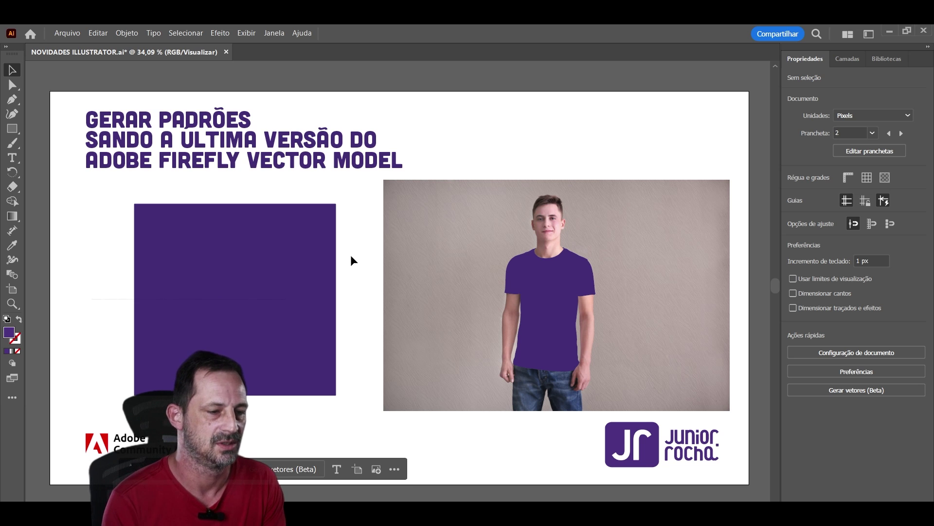
{"action": "mouse_move", "coordinate": [258, 291]}
{"action": "left_mouse_down"}
{"action": "mouse_move", "coordinate": [249, 285]}
{"action": "mouse_move", "coordinate": [266, 285]}
{"action": "left_mouse_up"}
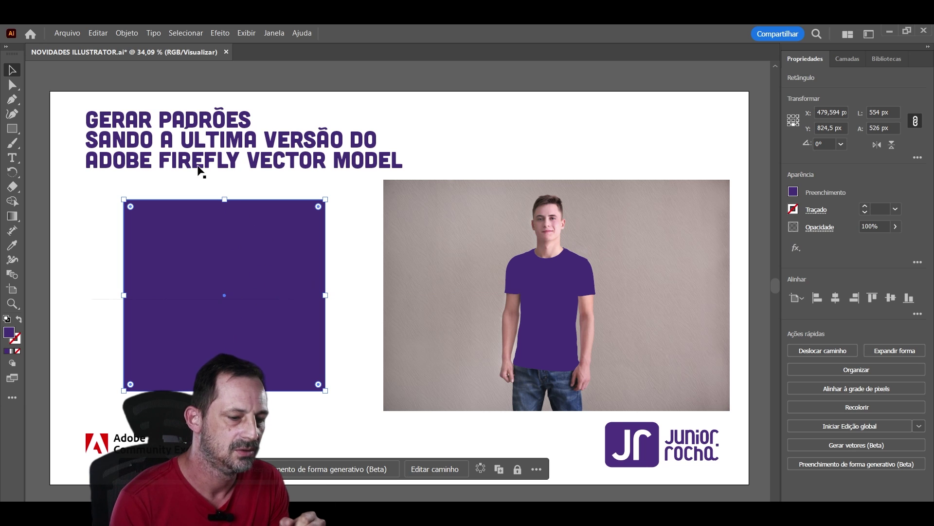
Open Objeto > Padrão > Gerar padrões (Beta) and place its panel on the canvas.
{"action": "left_click", "coordinate": [126, 34]}
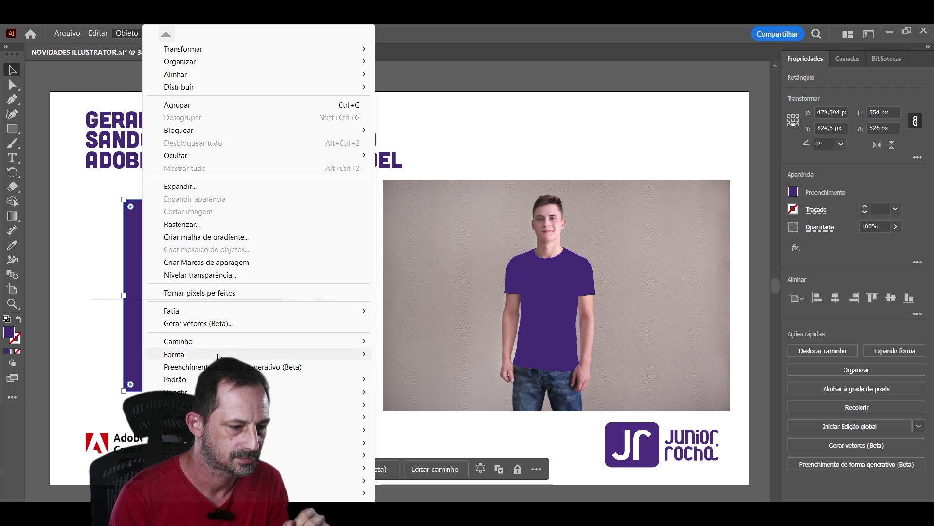
{"action": "mouse_move", "coordinate": [197, 379]}
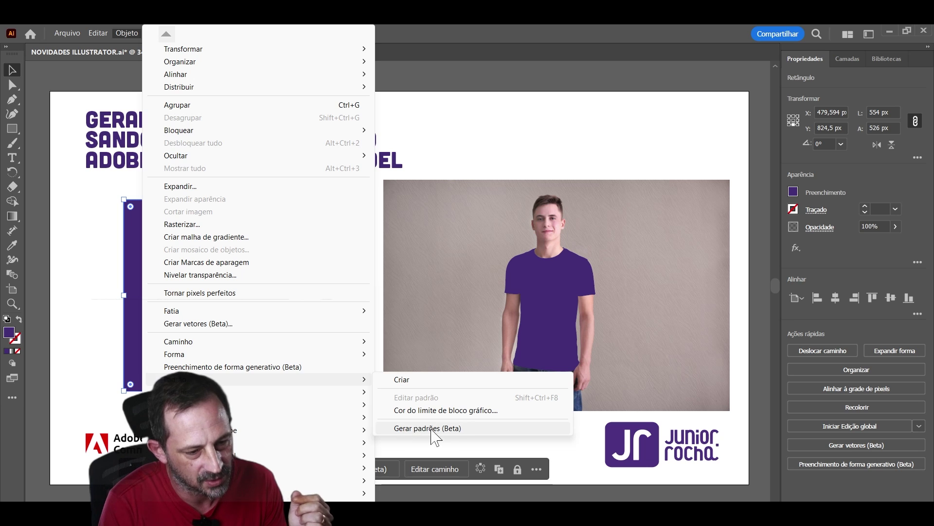
{"action": "left_click", "coordinate": [466, 429]}
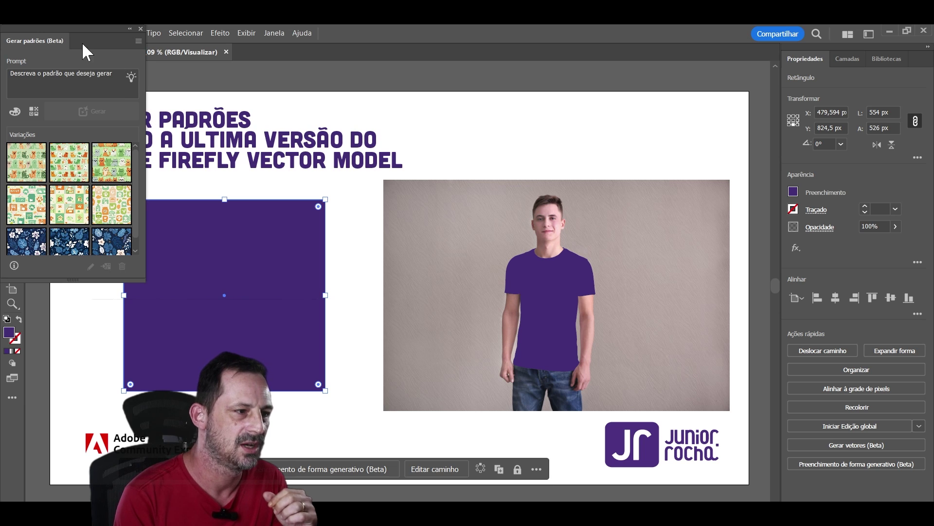
{"action": "left_click_drag", "start_coordinate": [51, 42], "coordinate": [200, 148]}
{"action": "left_click", "coordinate": [287, 146]}
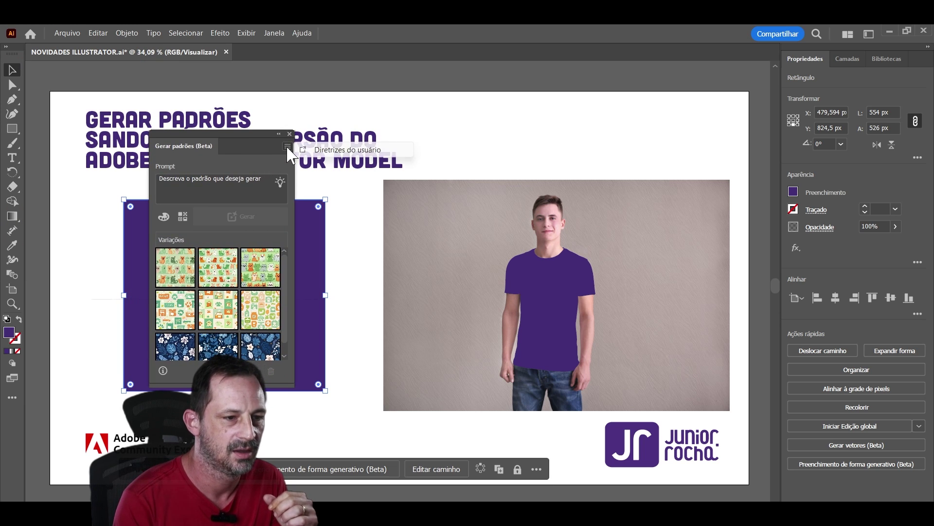
{"action": "left_click", "coordinate": [256, 148]}
Generate a pattern from the prompt 'FLORAL E FAUNA EM TONS DE ROXO E LARANJA'.
{"action": "left_click", "coordinate": [228, 184]}
{"action": "type", "text": "FLORA"}
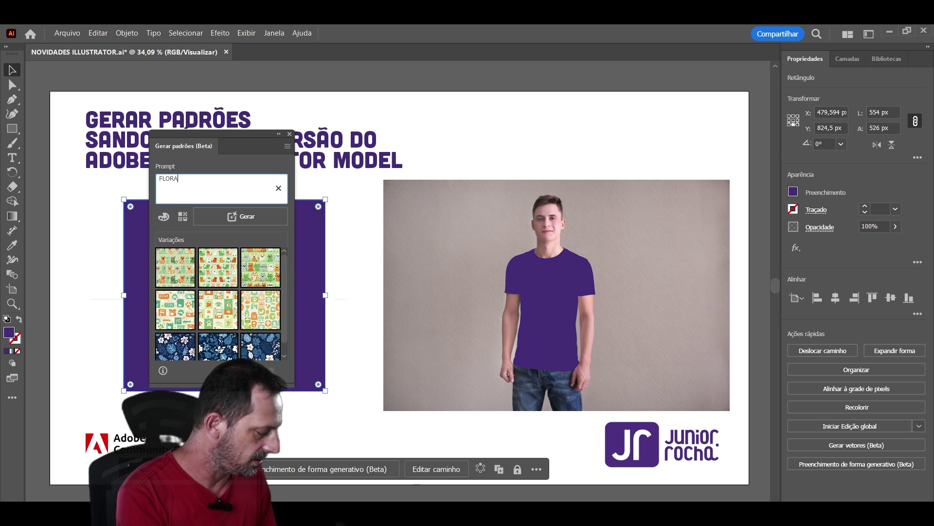
{"action": "type", "text": "L"}
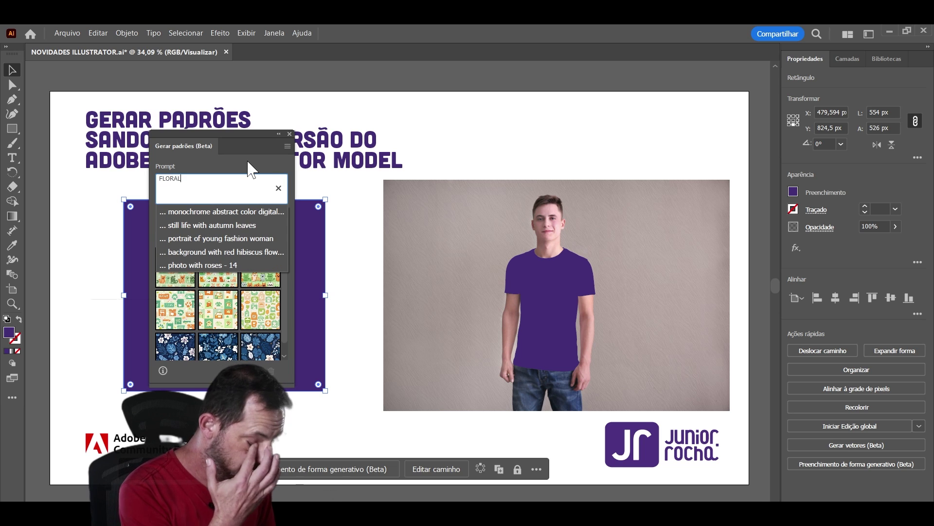
{"action": "type", "text": " E FAUNA"}
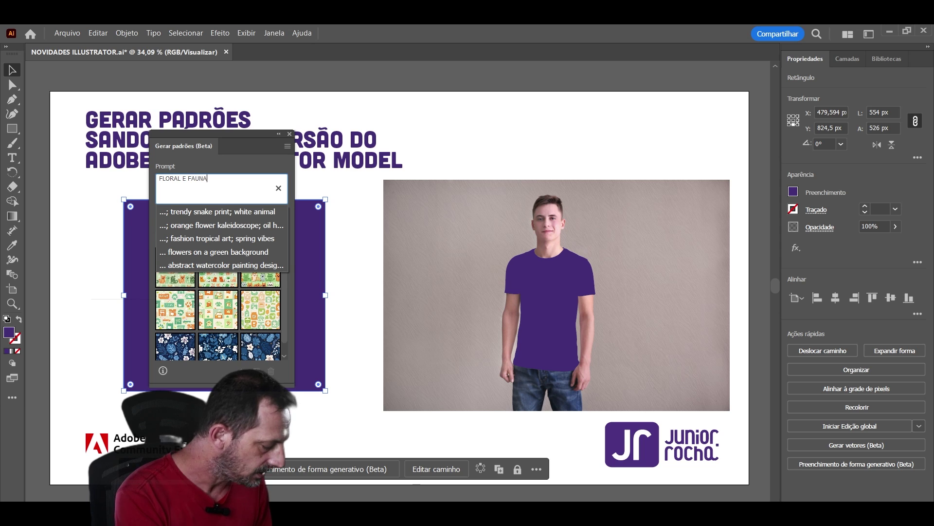
{"action": "type", "text": " EM TONS"}
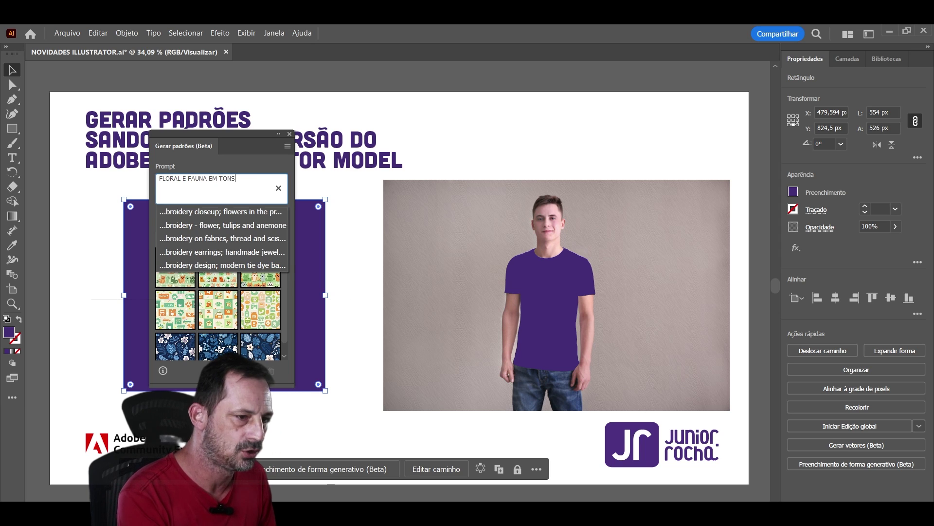
{"action": "left_click", "coordinate": [249, 162]}
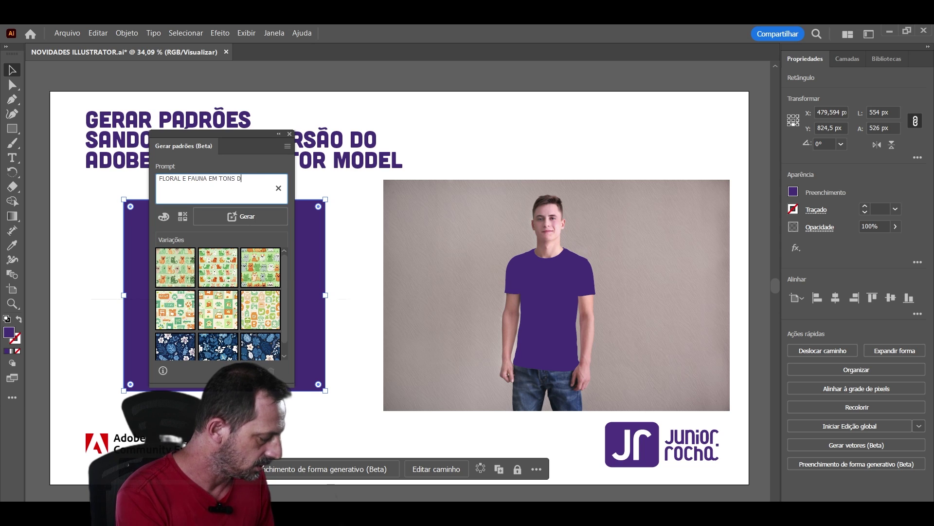
{"action": "type", "text": "E ROXO E LARANJA"}
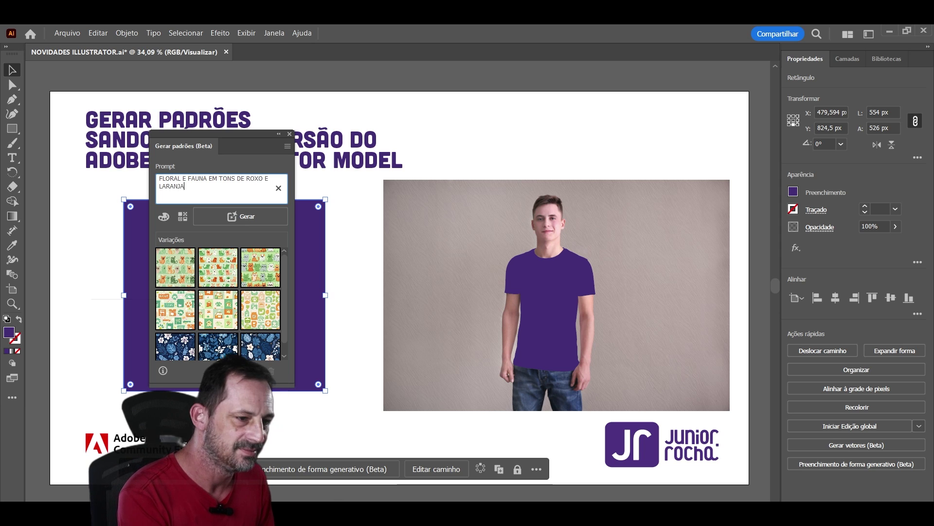
{"action": "left_click", "coordinate": [240, 215]}
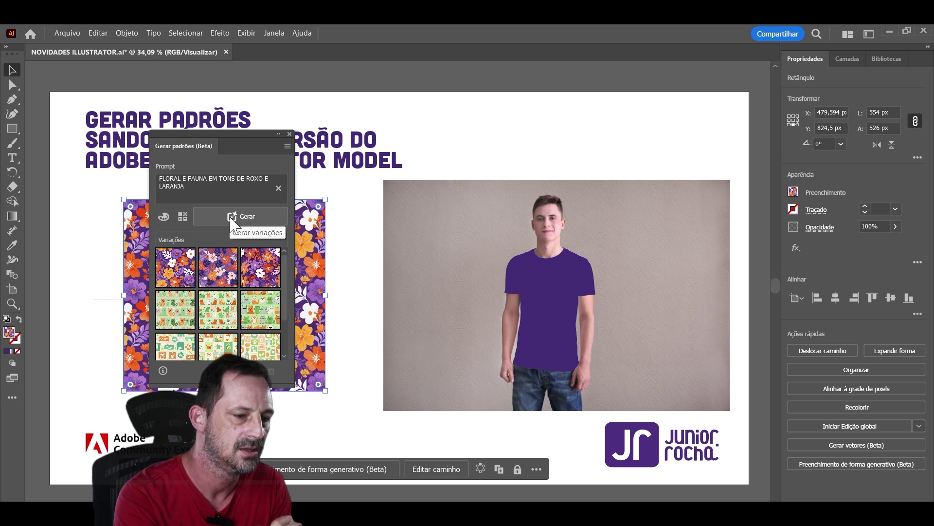
Move the Gerar padrões panel to the right and zoom in to inspect the floral pattern.
{"action": "left_click_drag", "start_coordinate": [232, 137], "coordinate": [488, 141]}
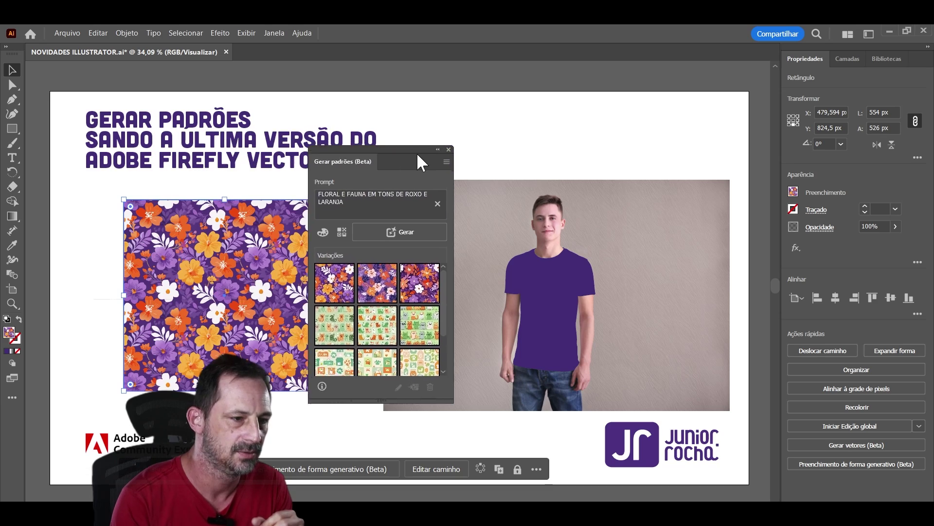
{"action": "left_click", "coordinate": [349, 236]}
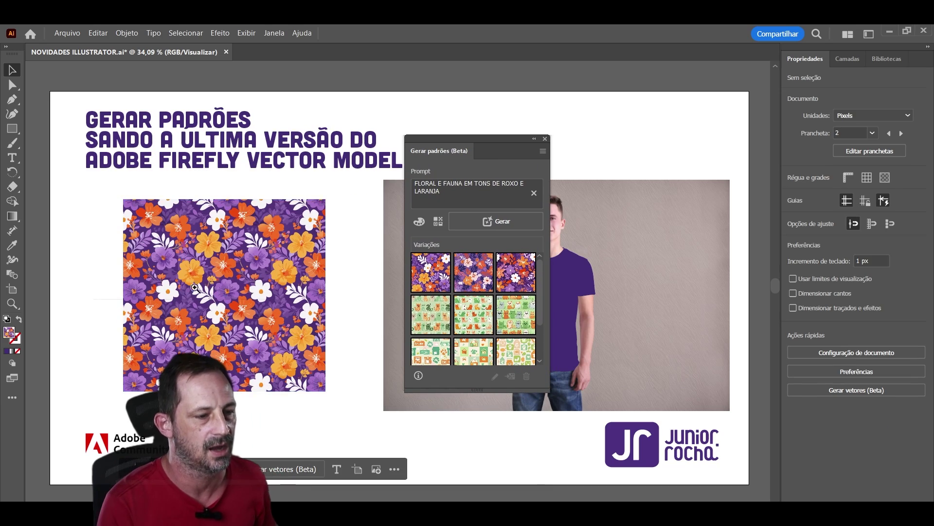
{"action": "scroll", "coordinate": [227, 288], "scroll_direction": "up", "scroll_amount": 2}
{"action": "scroll", "coordinate": [227, 287], "scroll_direction": "up", "scroll_amount": 3}
{"action": "left_click_drag", "start_coordinate": [390, 234], "coordinate": [359, 232]}
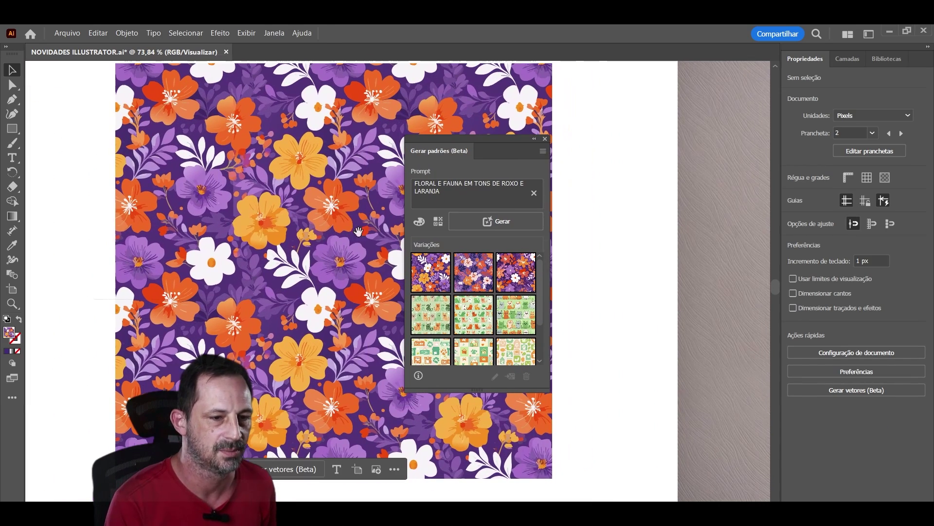
{"action": "left_click_drag", "start_coordinate": [451, 137], "coordinate": [677, 112]}
{"action": "left_click_drag", "start_coordinate": [312, 273], "coordinate": [385, 273]}
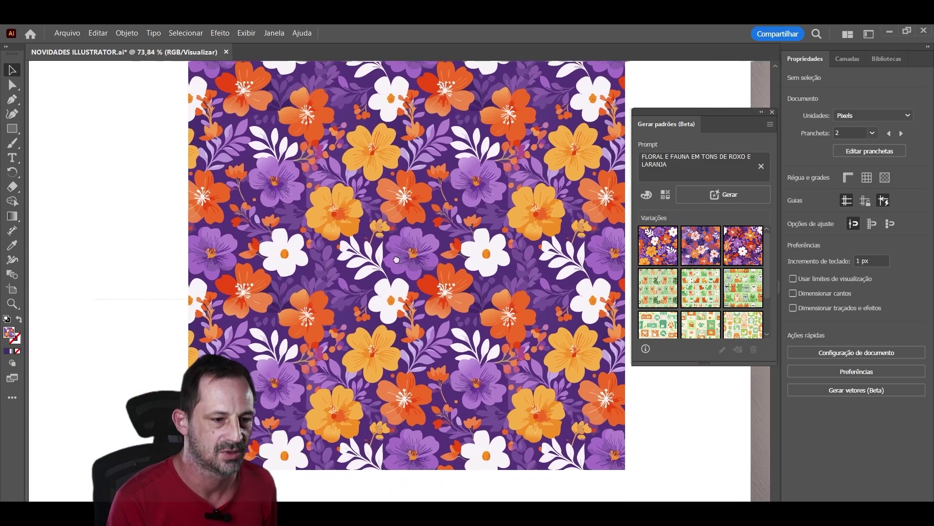
{"action": "scroll", "coordinate": [385, 273], "scroll_direction": "up", "scroll_amount": 1}
{"action": "scroll", "coordinate": [385, 273], "scroll_direction": "up", "scroll_amount": 2}
{"action": "scroll", "coordinate": [385, 273], "scroll_direction": "up", "scroll_amount": 1}
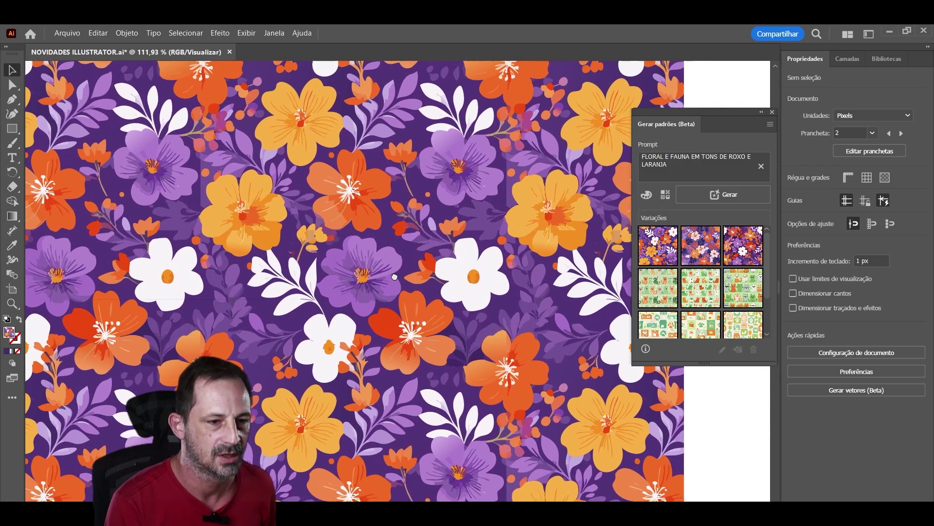
{"action": "scroll", "coordinate": [432, 259], "scroll_direction": "down", "scroll_amount": 3}
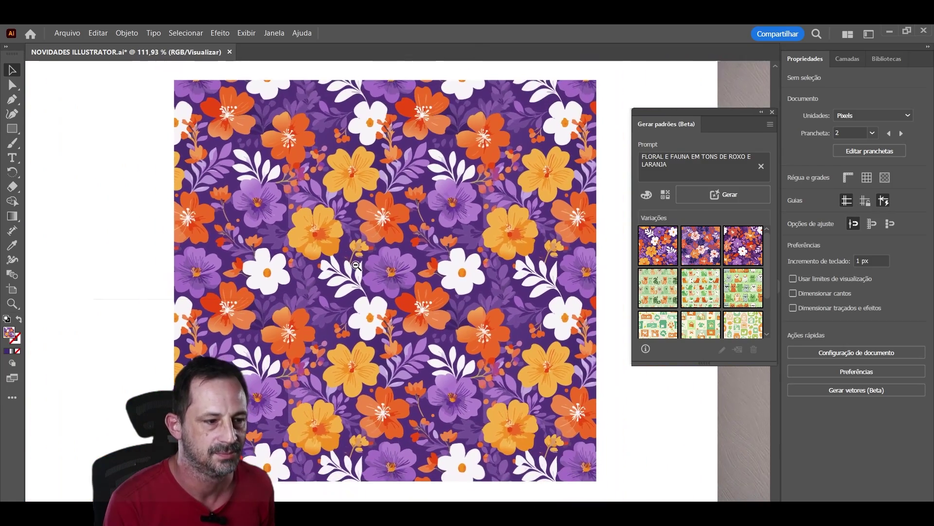
{"action": "scroll", "coordinate": [432, 259], "scroll_direction": "down", "scroll_amount": 2}
Select the square and apply the third floral variation after trying the second.
{"action": "left_click", "coordinate": [404, 260]}
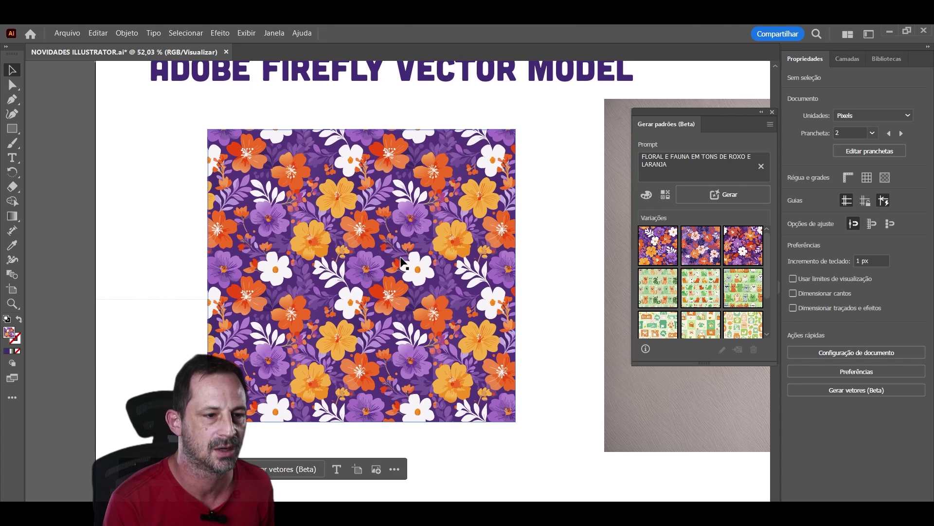
{"action": "left_click", "coordinate": [708, 254]}
{"action": "left_click", "coordinate": [734, 254]}
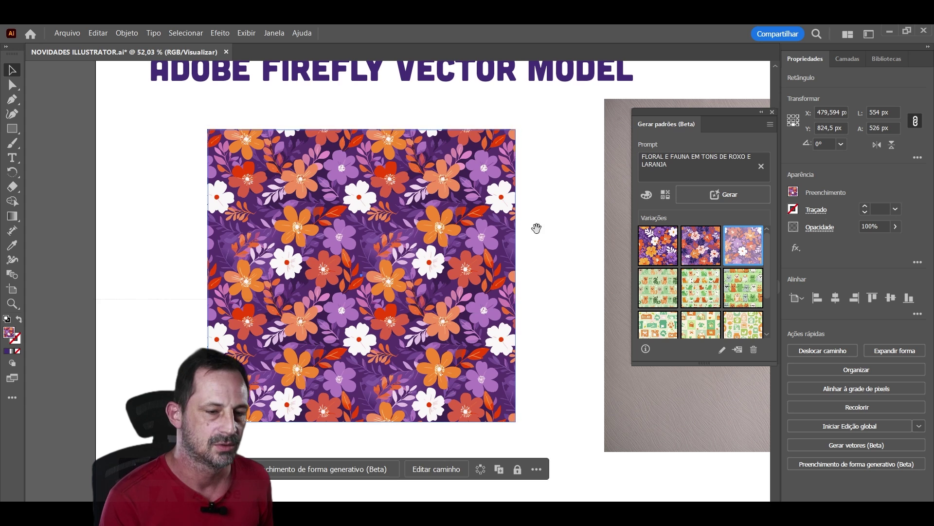
{"action": "scroll", "coordinate": [537, 225], "scroll_direction": "right", "scroll_amount": 3}
Clip the floral pattern square inside a drawn ellipse and move the circle right.
{"action": "left_click", "coordinate": [510, 249]}
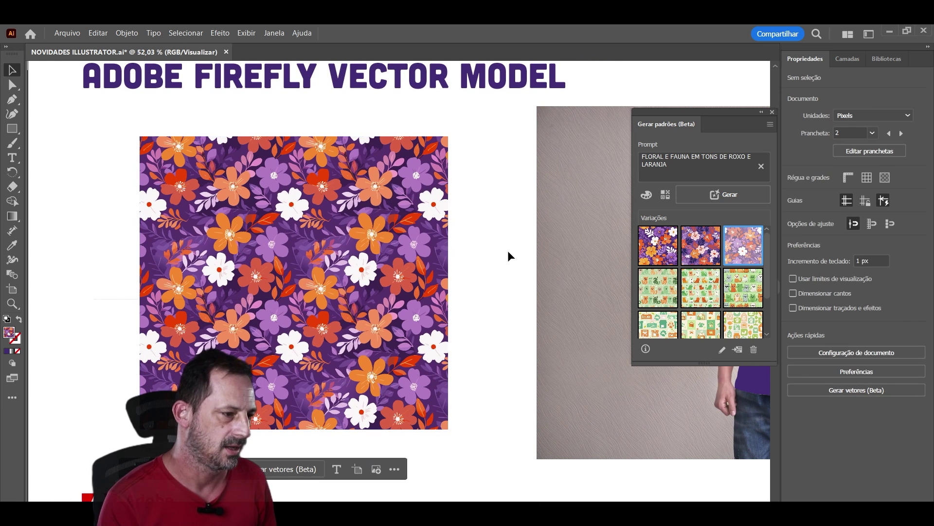
{"action": "key", "text": "m"}
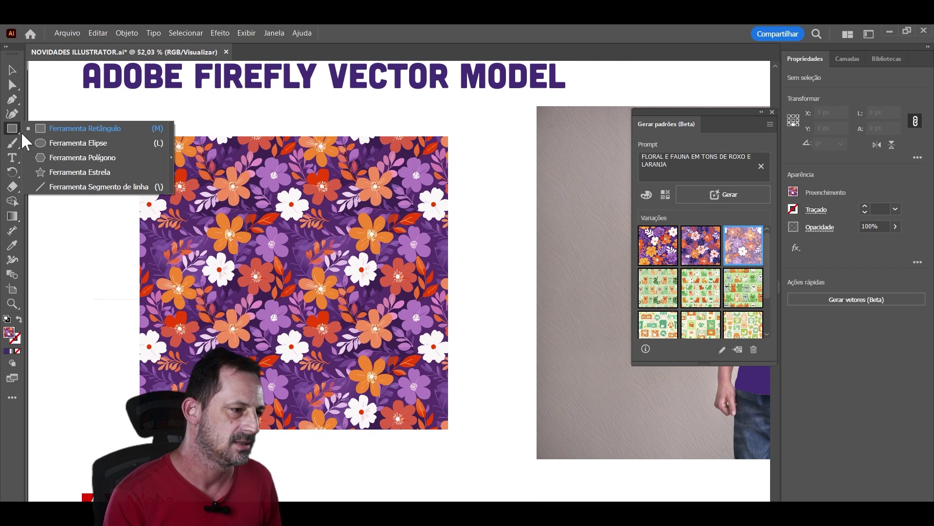
{"action": "mouse_move", "coordinate": [20, 140]}
{"action": "left_mouse_down"}
{"action": "mouse_move", "coordinate": [59, 144]}
{"action": "mouse_move", "coordinate": [162, 323]}
{"action": "mouse_move", "coordinate": [267, 361]}
{"action": "left_mouse_up"}
{"action": "key", "text": "v"}
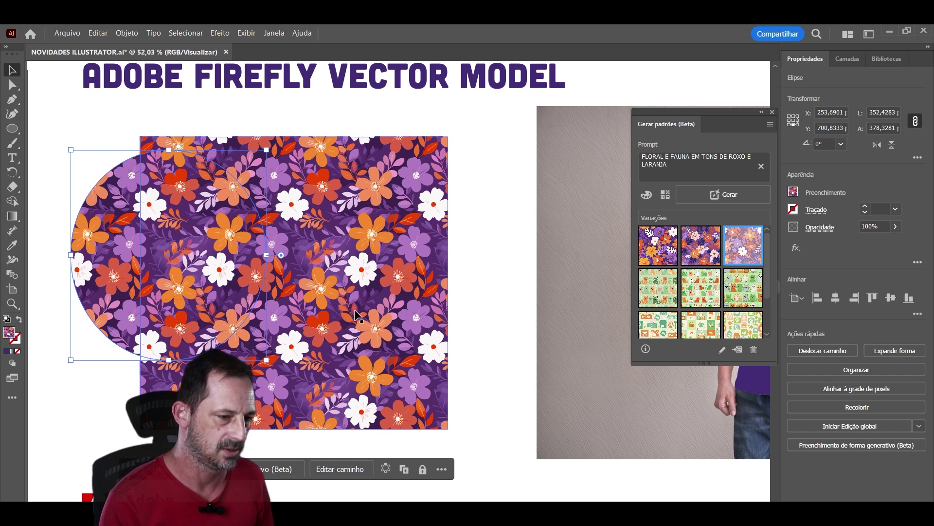
{"action": "left_click", "coordinate": [194, 287], "text": "shift"}
{"action": "key", "text": "ctrl+7"}
{"action": "key", "text": "ctrl+shift+a"}
{"action": "left_click_drag", "start_coordinate": [190, 261], "coordinate": [240, 256]}
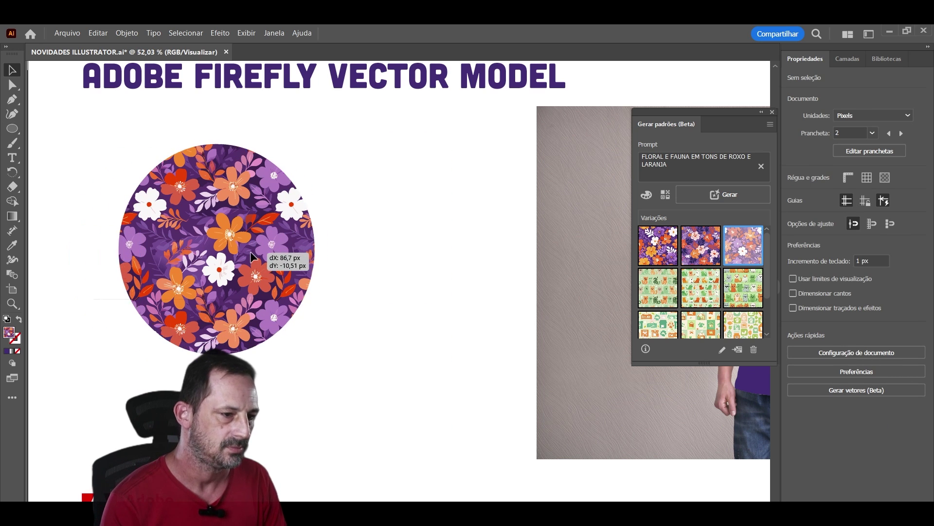
Fill the circle with the newest generated floral pattern swatch after previewing the others.
{"action": "left_click", "coordinate": [793, 192]}
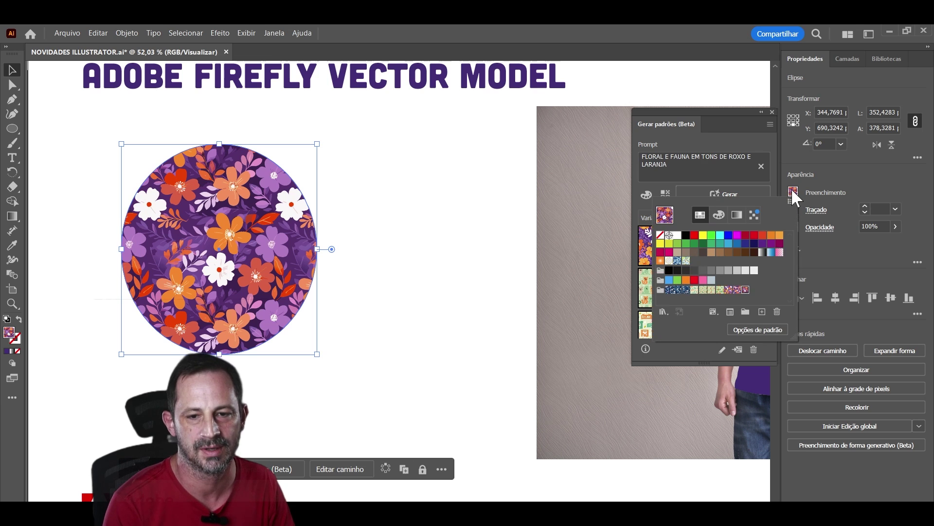
{"action": "left_click", "coordinate": [737, 290]}
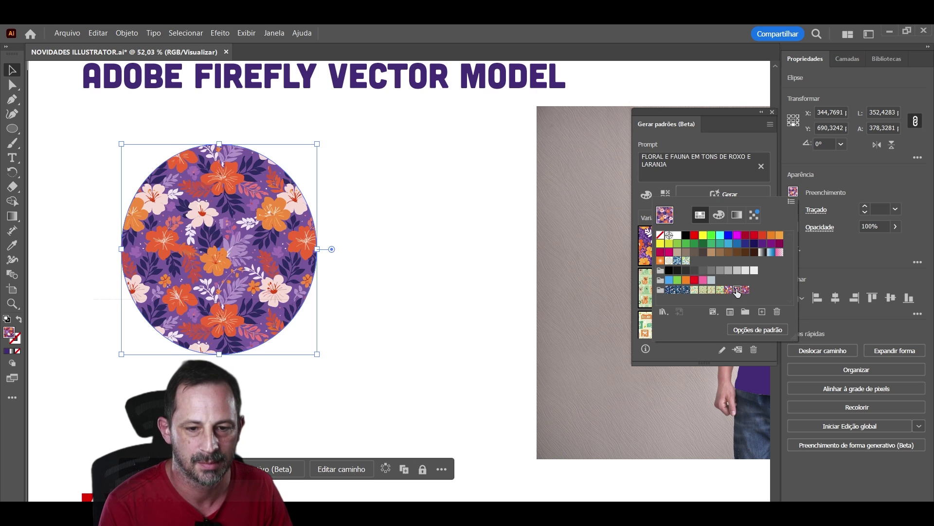
{"action": "left_click", "coordinate": [729, 290]}
{"action": "left_click", "coordinate": [737, 291]}
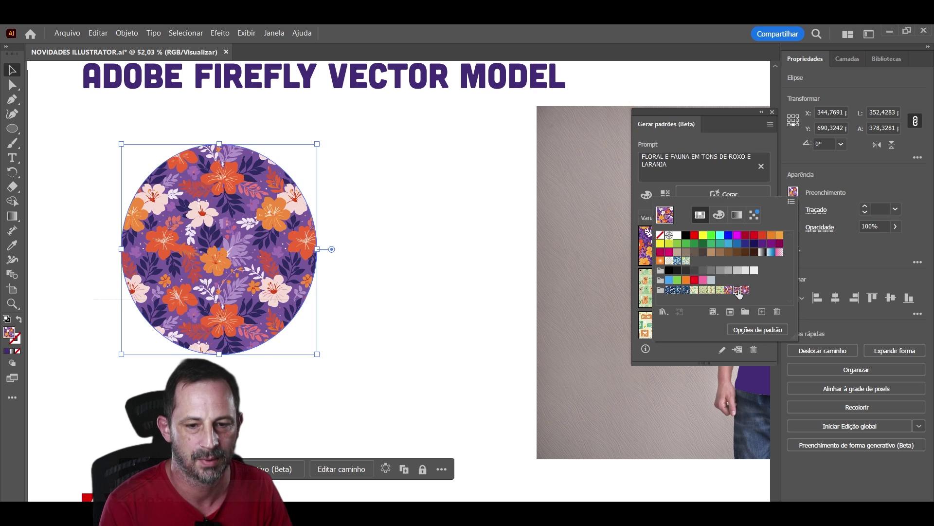
{"action": "left_click", "coordinate": [746, 291]}
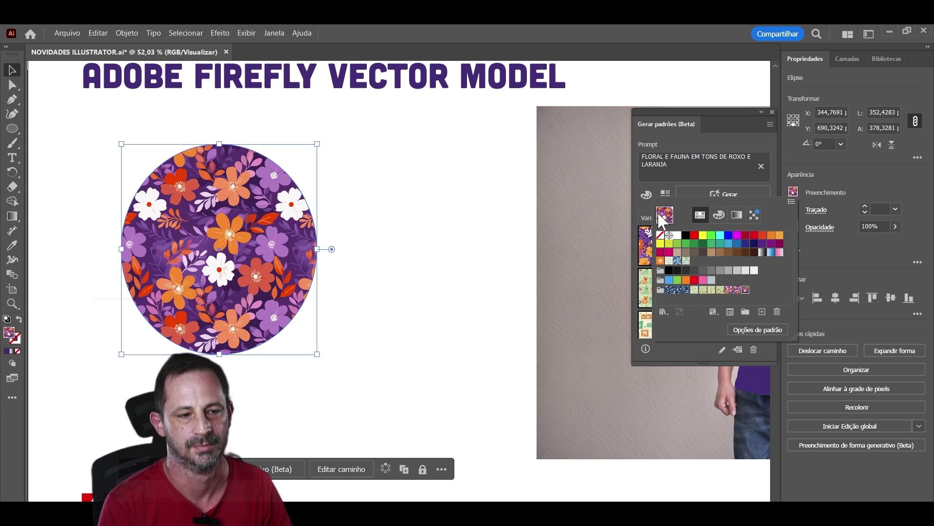
{"action": "left_click", "coordinate": [457, 275]}
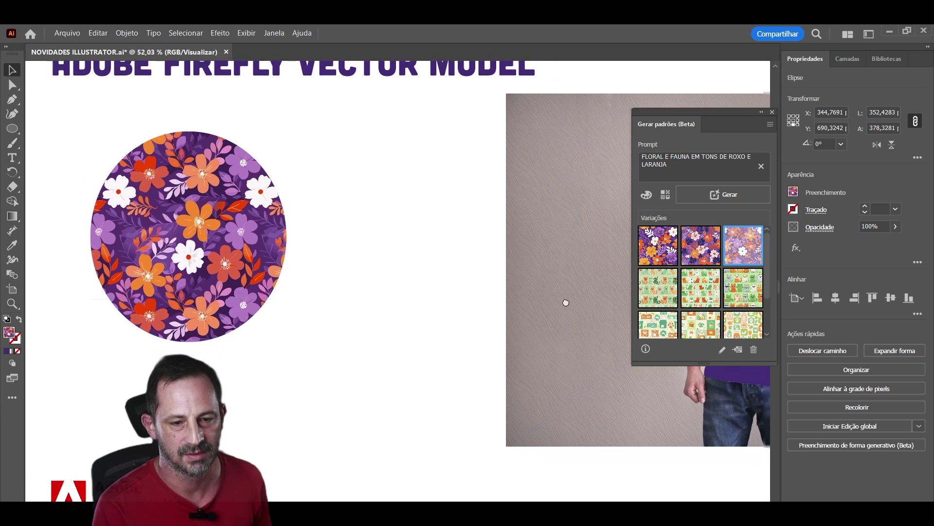
Bring the t-shirt mockup into view and zoom in, undoing an accidental shirt move.
{"action": "left_click_drag", "start_coordinate": [587, 298], "coordinate": [229, 297]}
{"action": "left_click_drag", "start_coordinate": [424, 277], "coordinate": [217, 281]}
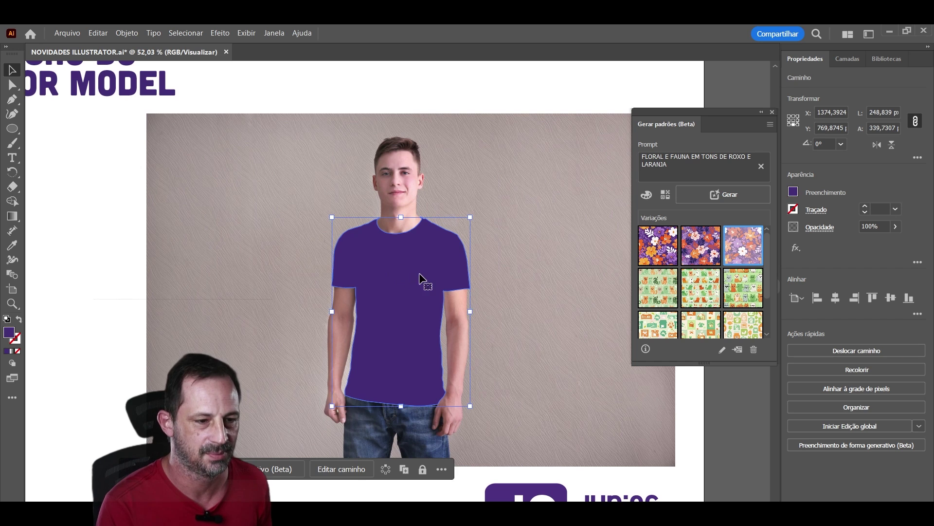
{"action": "key", "text": "ctrl+z"}
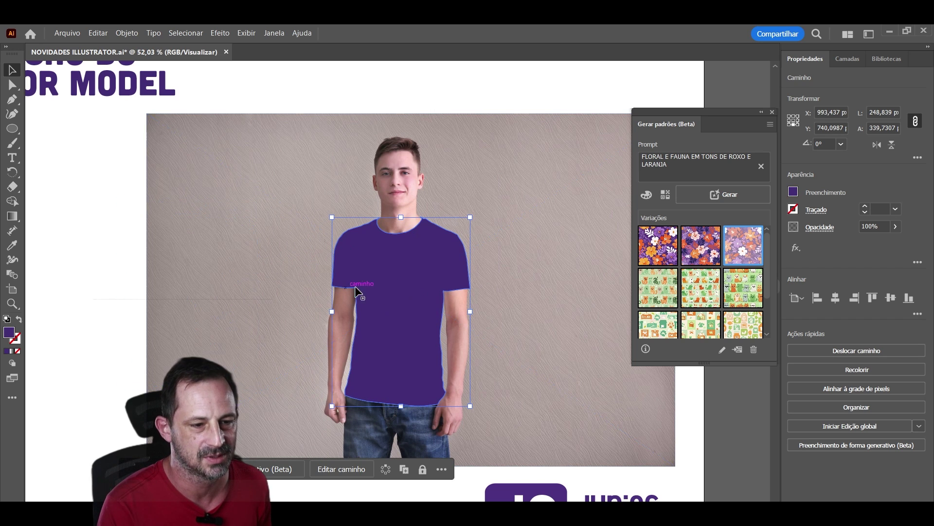
{"action": "scroll", "coordinate": [448, 292], "scroll_direction": "up", "scroll_amount": 3}
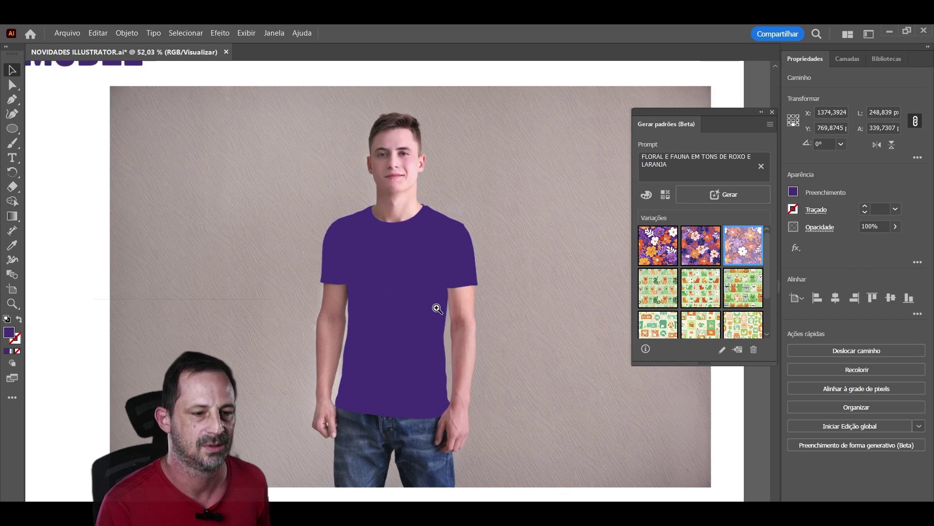
{"action": "scroll", "coordinate": [456, 290], "scroll_direction": "up", "scroll_amount": 2}
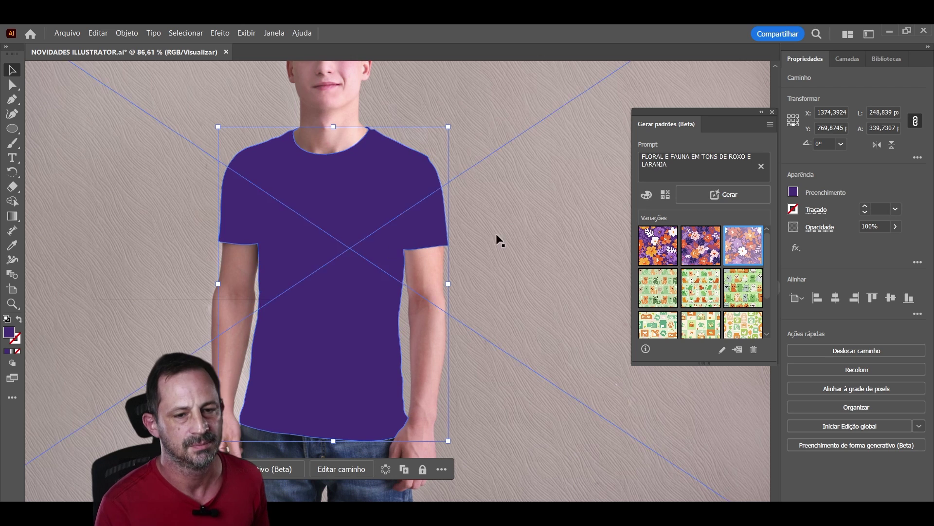
Generate a pattern from 'CÃES E GATOS EM TONS PASTÉIS DE ROXO E LARANJA'.
{"action": "triple_click", "coordinate": [684, 164]}
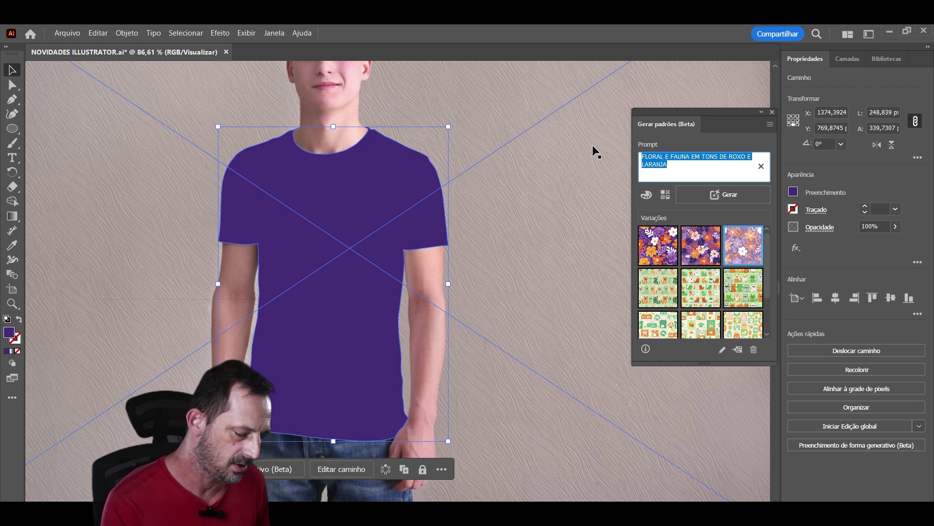
{"action": "type", "text": "CAES"}
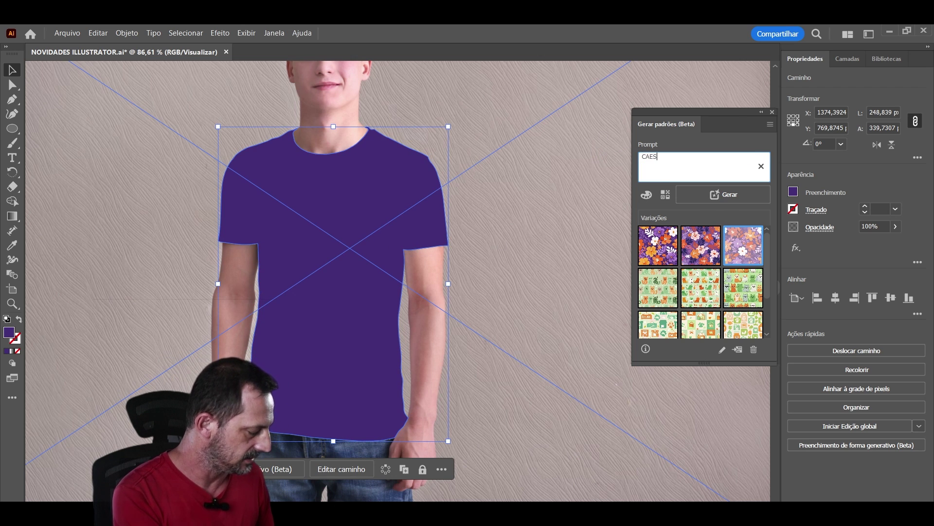
{"action": "key", "text": "BackSpace"}
{"action": "type", "text": "ÃES E GATOS EM TONS DE ROXO E LAR"}
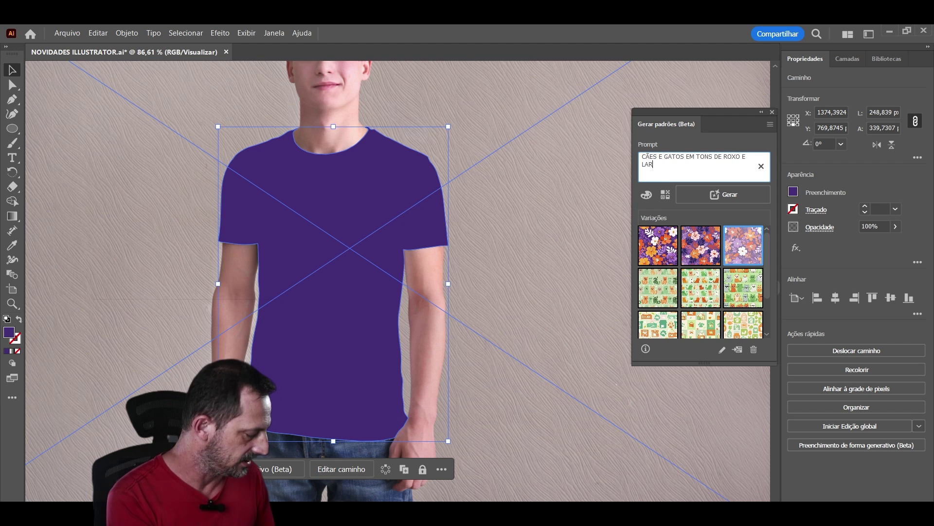
{"action": "type", "text": "ANJA"}
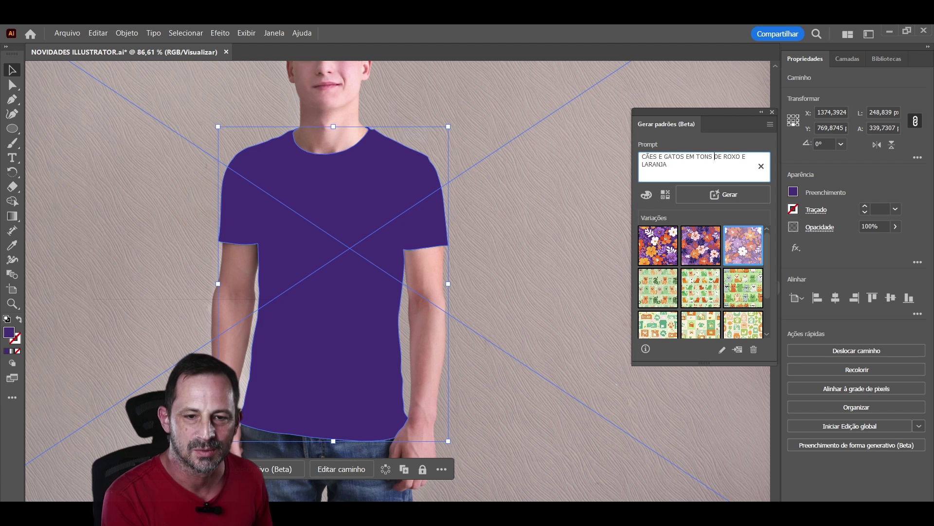
{"action": "type", "text": "PASTÉIS"}
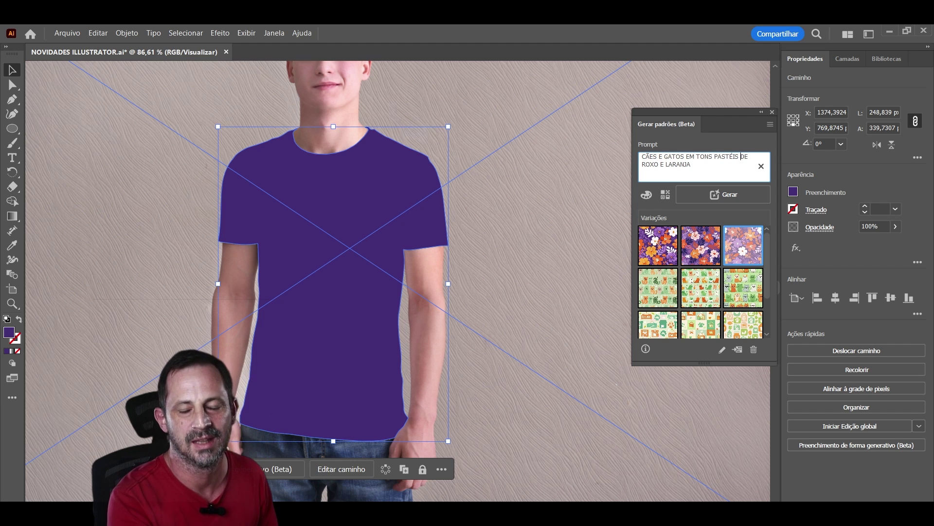
{"action": "key", "text": "Return"}
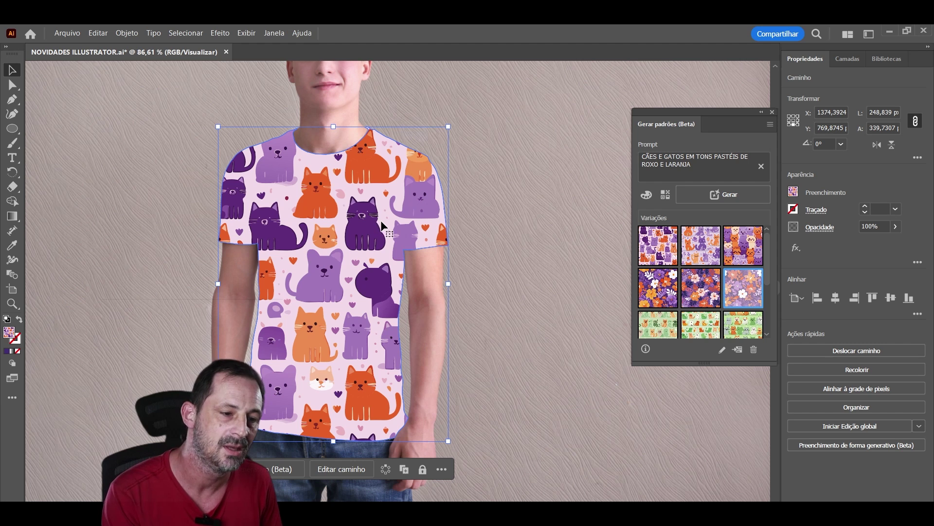
Try the second and third cat variations, then set the shirt's blend mode to Multiplicar.
{"action": "left_click", "coordinate": [706, 256]}
{"action": "mouse_move", "coordinate": [701, 245]}
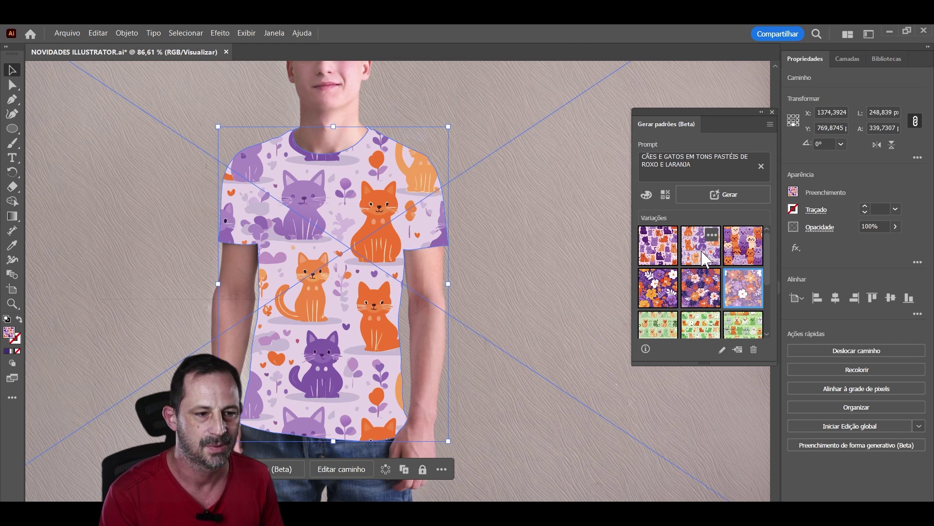
{"action": "left_click", "coordinate": [741, 263]}
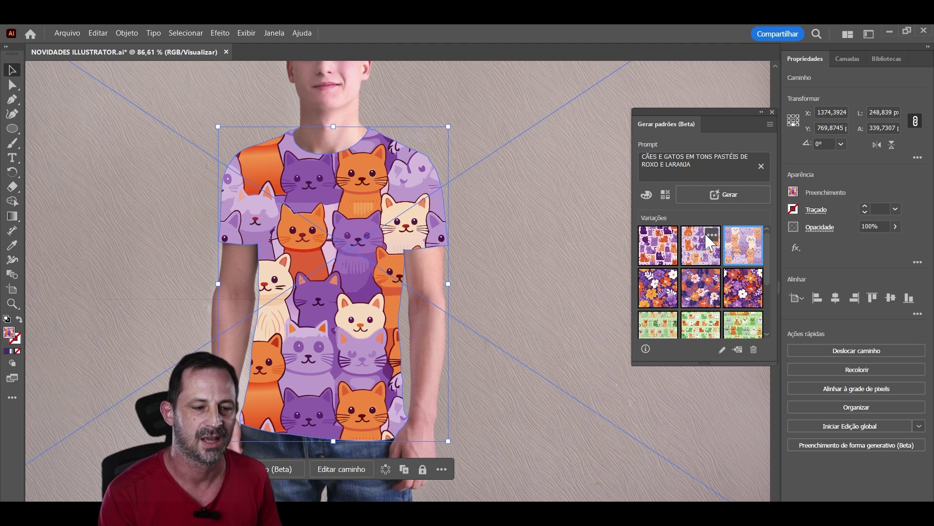
{"action": "left_click", "coordinate": [276, 34]}
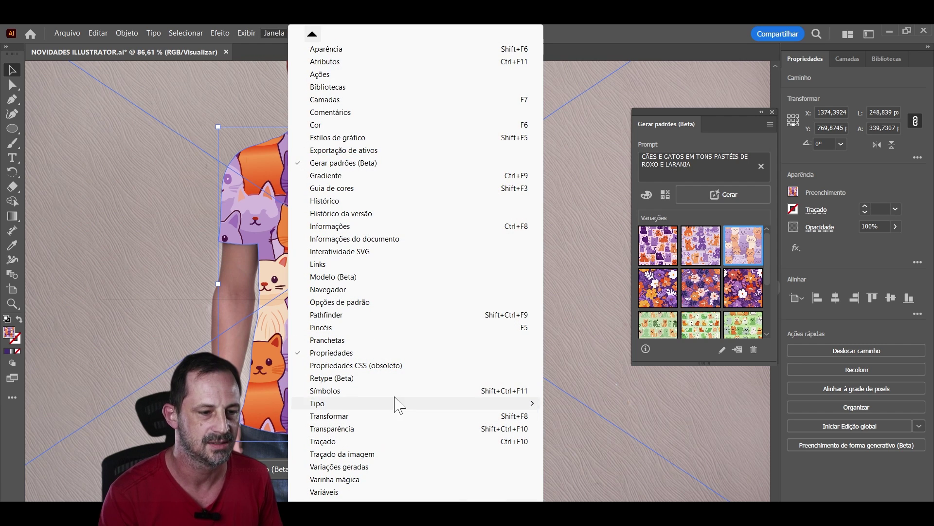
{"action": "left_click", "coordinate": [361, 429]}
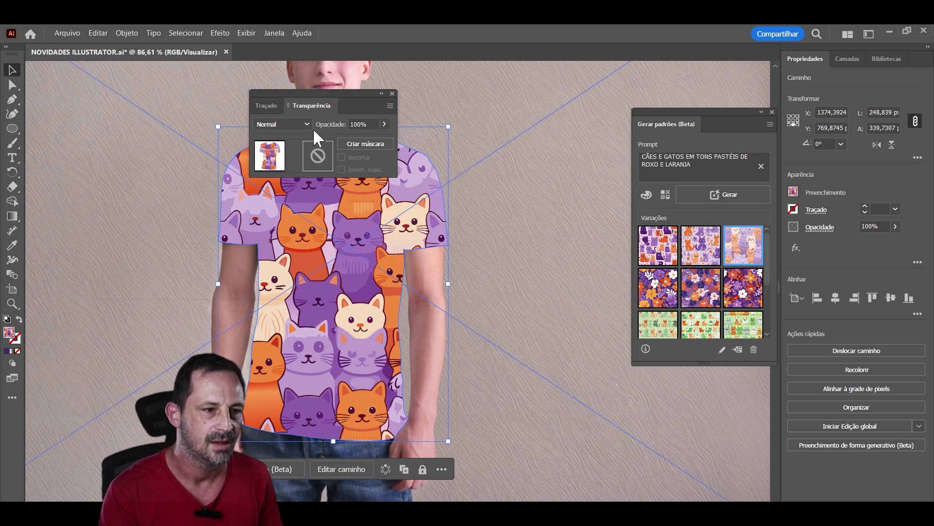
{"action": "left_click", "coordinate": [290, 124]}
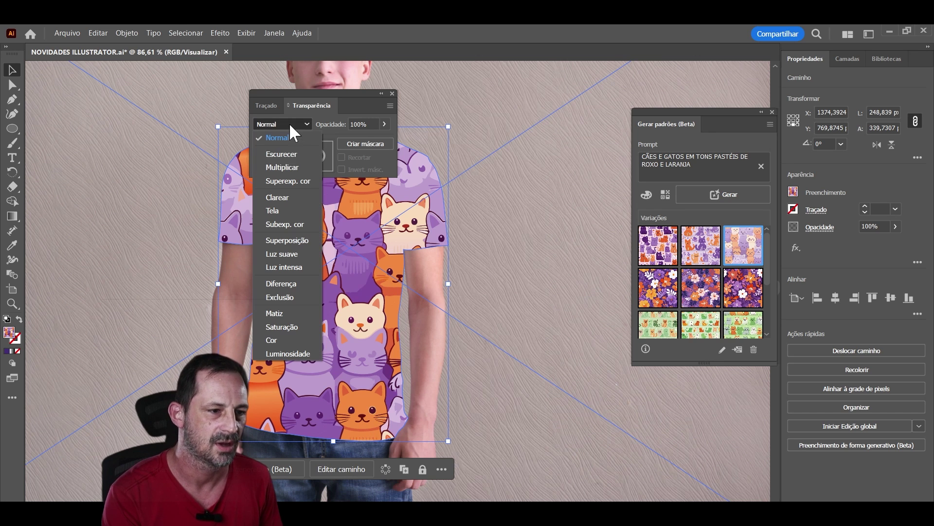
{"action": "left_click", "coordinate": [283, 168]}
{"action": "left_click_drag", "start_coordinate": [339, 97], "coordinate": [596, 74]}
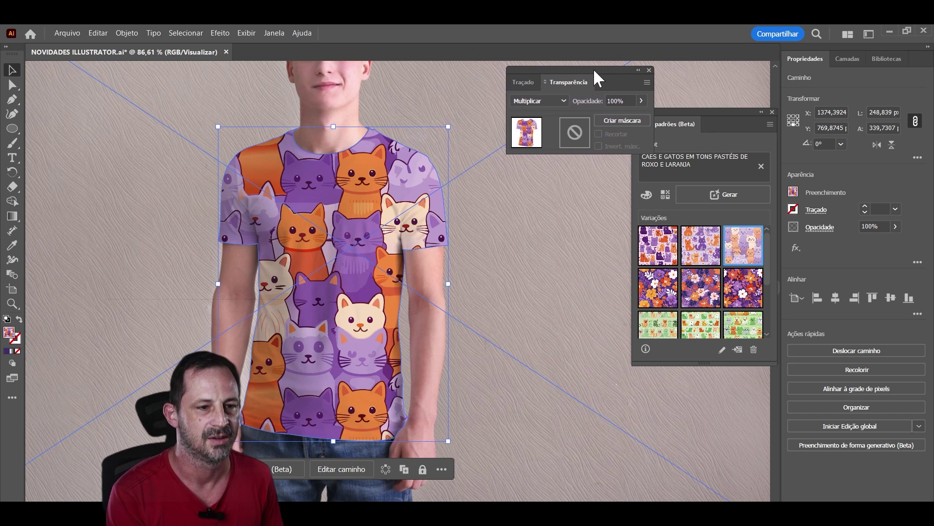
Check the blended shirt by temporarily pulling the cat-pattern shape aside, then undo.
{"action": "left_click", "coordinate": [498, 151]}
{"action": "scroll", "coordinate": [497, 247], "scroll_direction": "down", "scroll_amount": 2}
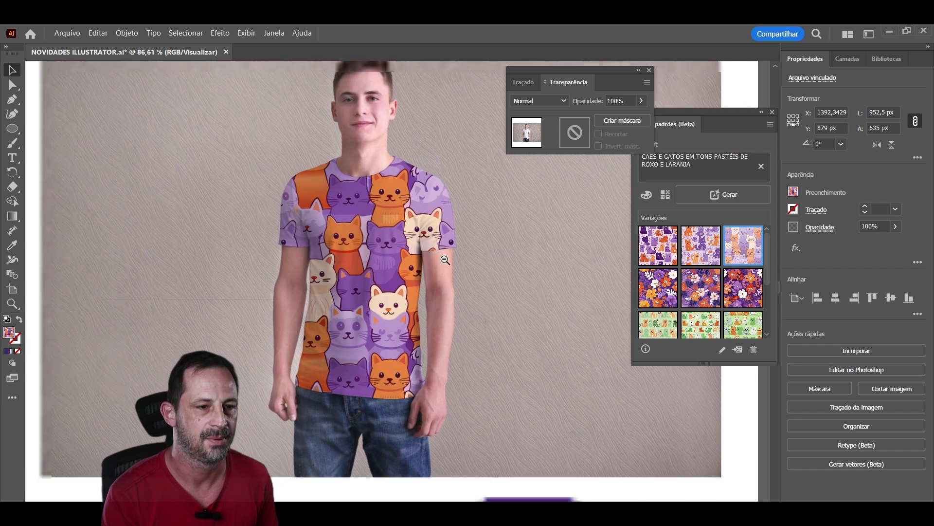
{"action": "left_click", "coordinate": [732, 415]}
{"action": "mouse_move", "coordinate": [719, 403]}
{"action": "left_mouse_down"}
{"action": "mouse_move", "coordinate": [748, 428]}
{"action": "mouse_move", "coordinate": [736, 428]}
{"action": "left_mouse_up"}
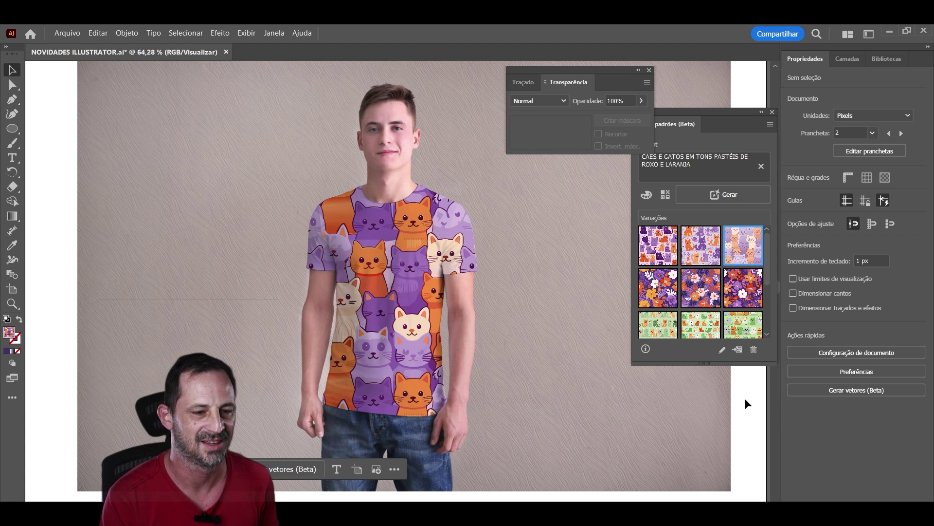
{"action": "scroll", "coordinate": [405, 332], "scroll_direction": "up", "scroll_amount": 3}
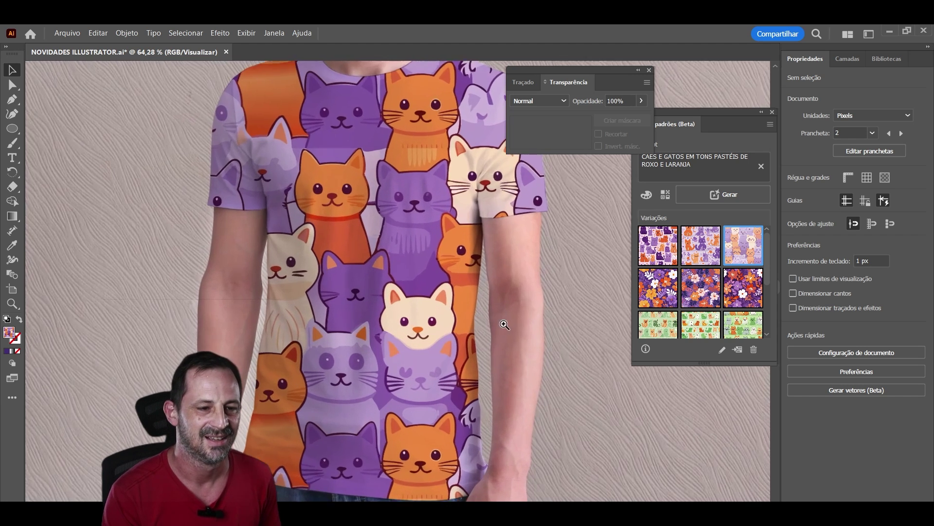
{"action": "left_click", "coordinate": [427, 208]}
{"action": "left_click_drag", "start_coordinate": [491, 209], "coordinate": [314, 247]}
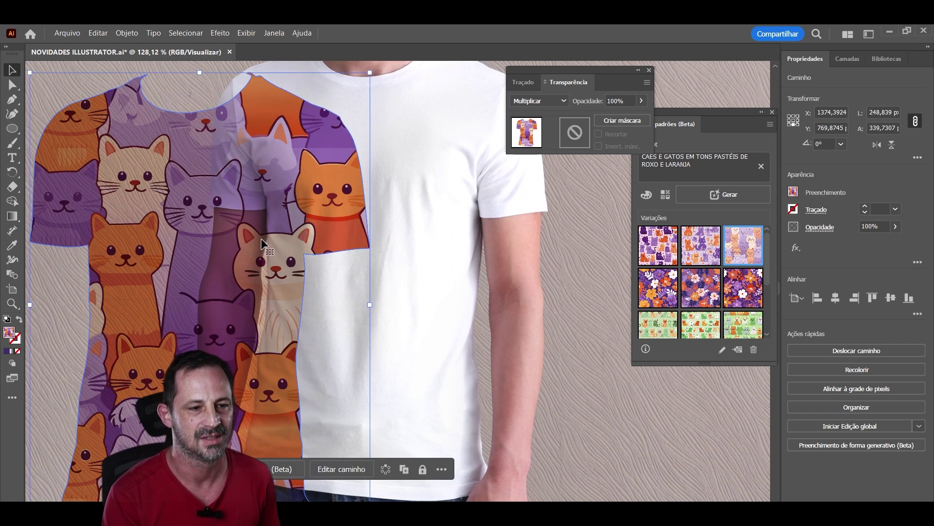
{"action": "key", "text": "ctrl+z"}
Apply the first cat variation to the shirt.
{"action": "left_click", "coordinate": [694, 254]}
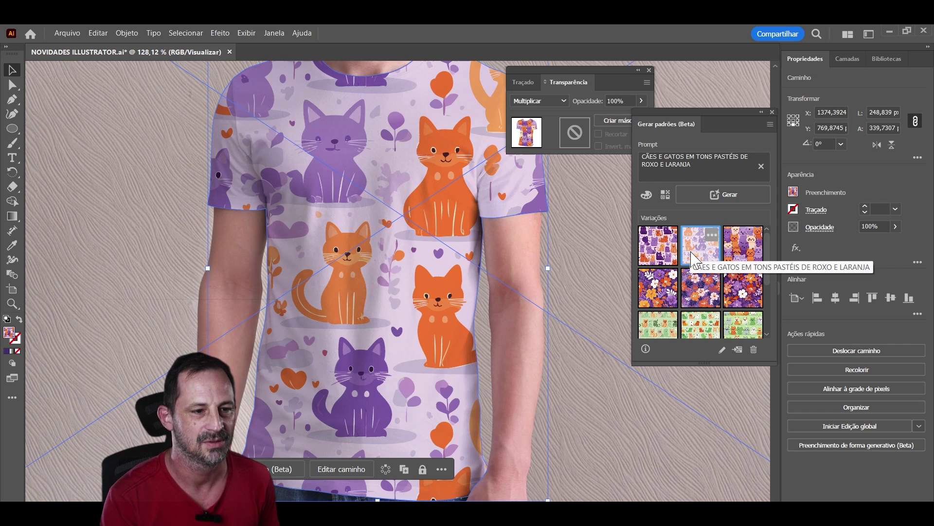
{"action": "left_click", "coordinate": [655, 254]}
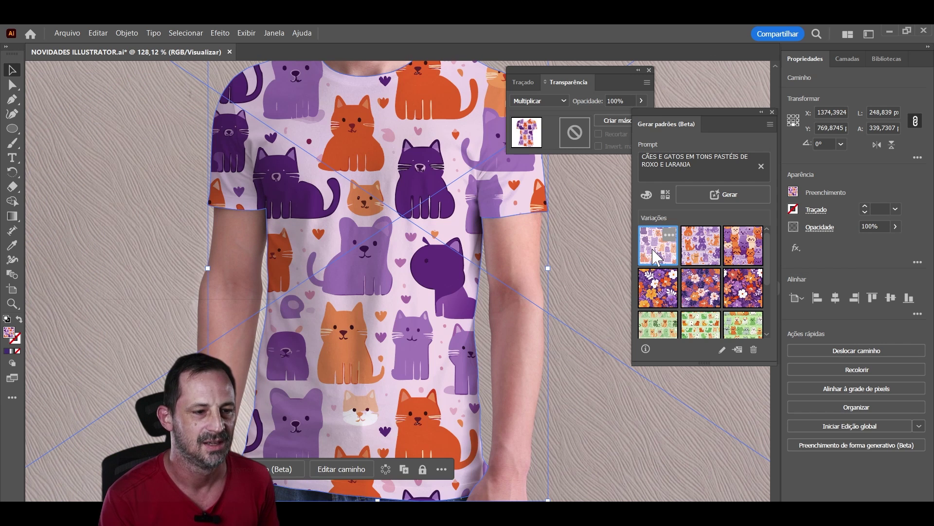
{"action": "scroll", "coordinate": [543, 301], "scroll_direction": "down", "scroll_amount": 3}
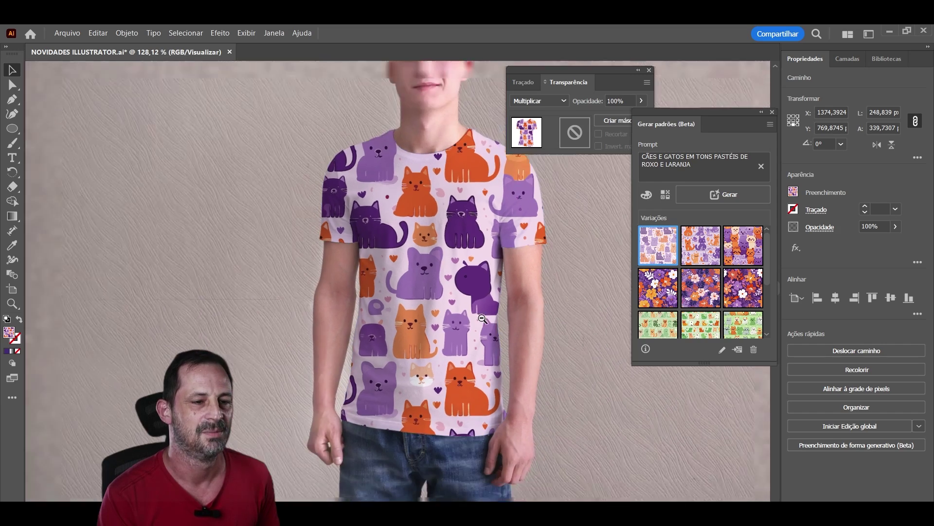
{"action": "scroll", "coordinate": [544, 301], "scroll_direction": "down", "scroll_amount": 3}
Zoom out to show the whole artboard with the floral circle and cat t-shirt.
{"action": "left_click", "coordinate": [495, 472]}
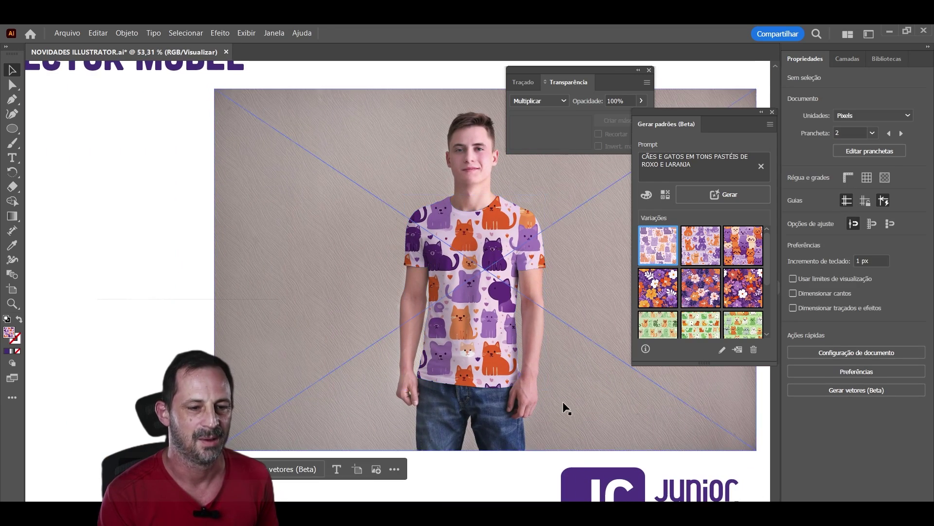
{"action": "left_click_drag", "start_coordinate": [584, 365], "coordinate": [479, 360]}
{"action": "scroll", "coordinate": [479, 360], "scroll_direction": "down", "scroll_amount": 1}
{"action": "scroll", "coordinate": [545, 369], "scroll_direction": "down", "scroll_amount": 1}
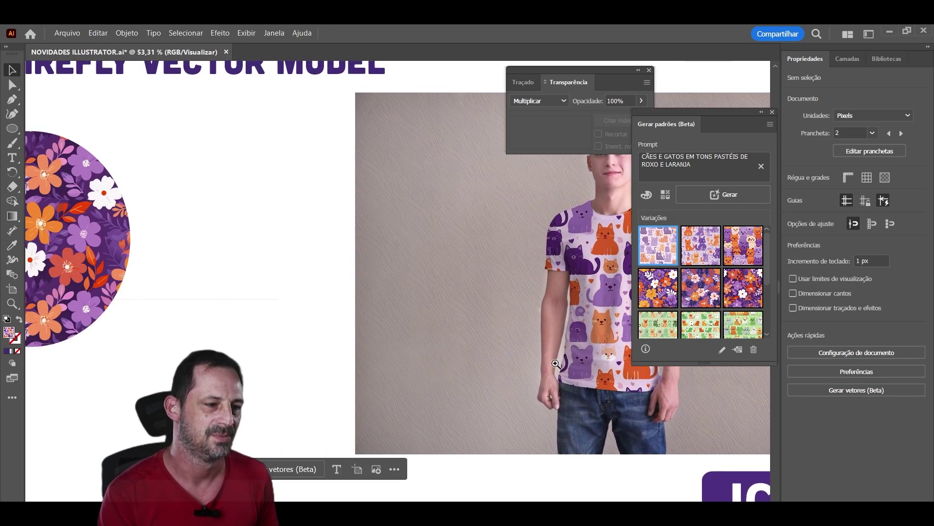
{"action": "scroll", "coordinate": [472, 371], "scroll_direction": "down", "scroll_amount": 1}
{"action": "left_click_drag", "start_coordinate": [451, 348], "coordinate": [431, 341]}
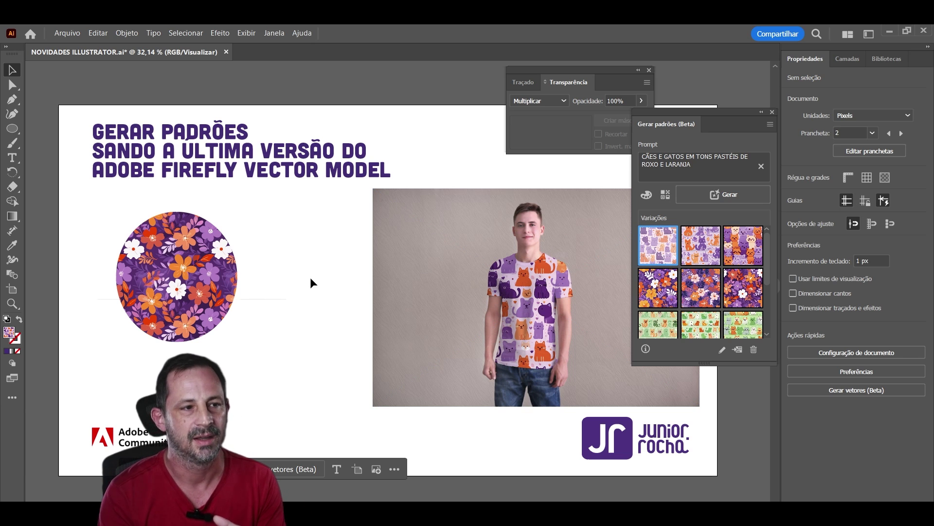
Point out Gerar padrões in the Objeto menu, then show the Window panel list.
{"action": "left_click", "coordinate": [121, 34]}
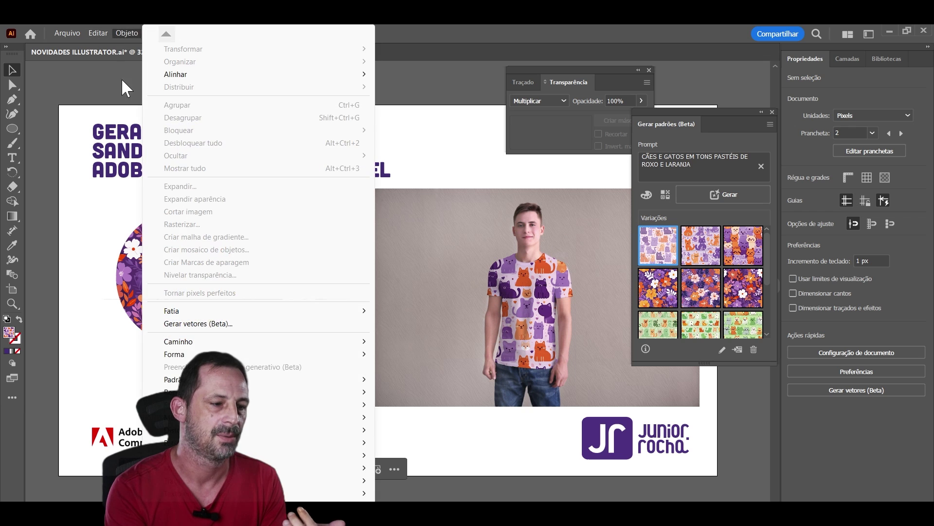
{"action": "mouse_move", "coordinate": [189, 379]}
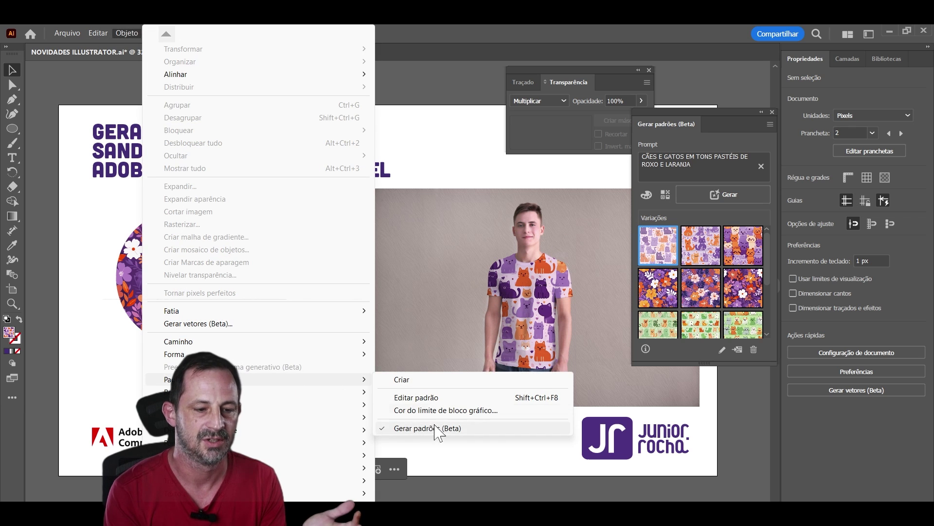
{"action": "left_click", "coordinate": [365, 118]}
{"action": "left_click", "coordinate": [274, 33]}
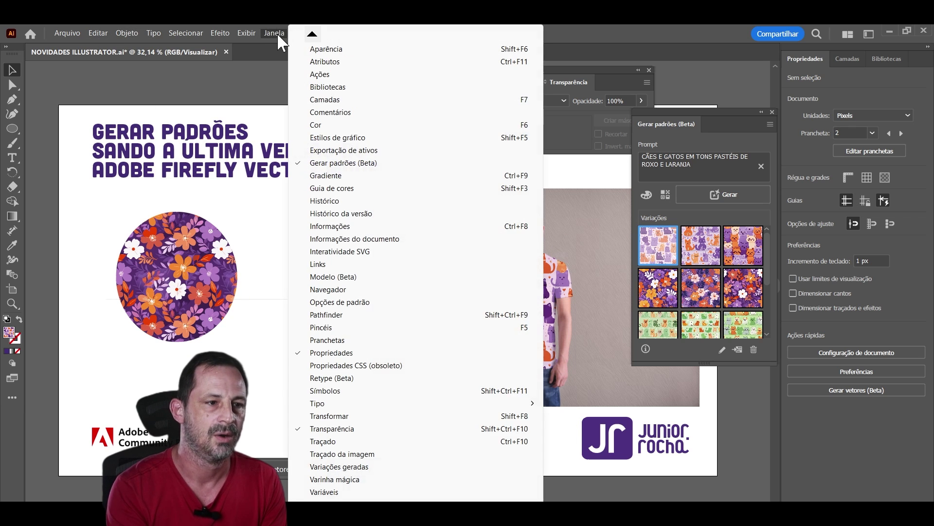
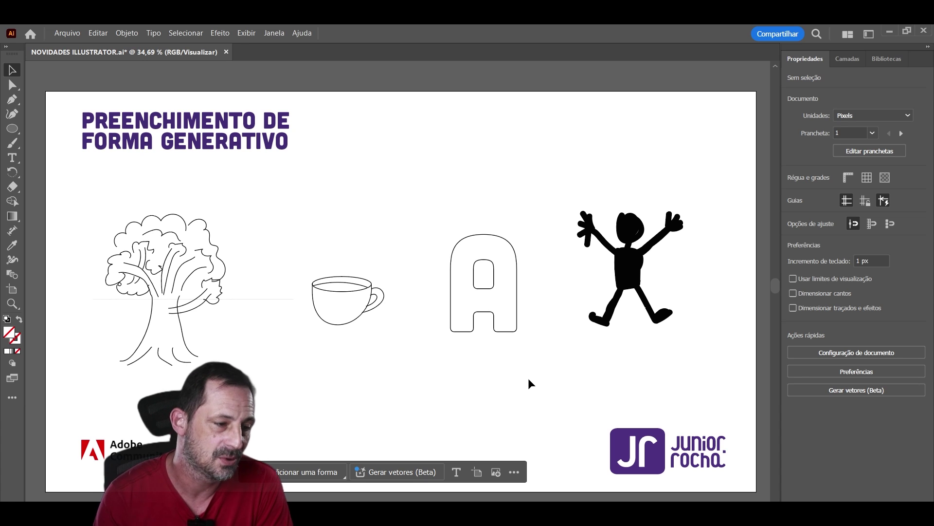
Zoom in and center the view on the tree sketch.
{"action": "scroll", "coordinate": [214, 354], "scroll_direction": "up", "scroll_amount": 3}
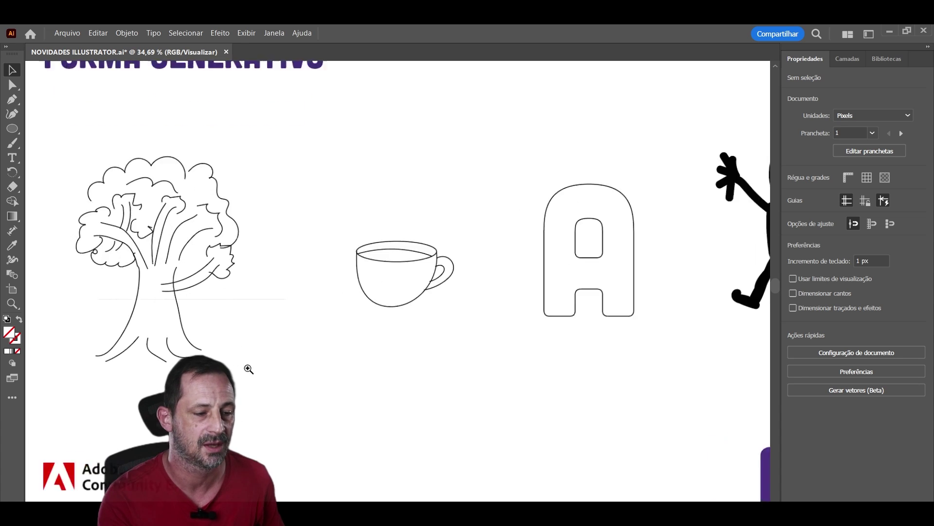
{"action": "scroll", "coordinate": [247, 367], "scroll_direction": "up", "scroll_amount": 3}
{"action": "mouse_move", "coordinate": [290, 336]}
{"action": "left_mouse_down"}
{"action": "mouse_move", "coordinate": [433, 404]}
{"action": "mouse_move", "coordinate": [551, 415]}
{"action": "left_mouse_up"}
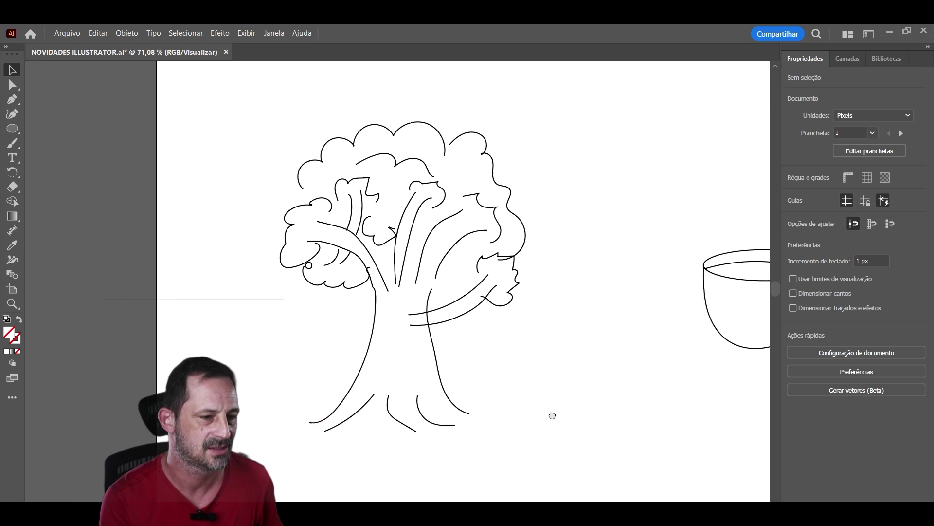
{"action": "scroll", "coordinate": [497, 389], "scroll_direction": "up", "scroll_amount": 1}
{"action": "left_click_drag", "start_coordinate": [530, 378], "coordinate": [456, 390]}
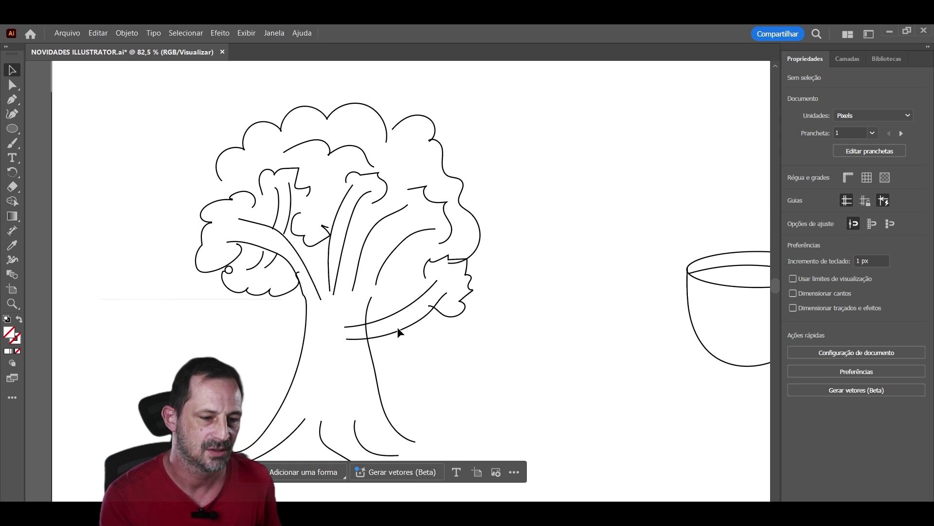
{"action": "left_click", "coordinate": [400, 335]}
{"action": "left_click", "coordinate": [444, 375]}
Pencil-draw a new branch ending in a leafy cloud clump left of the trunk.
{"action": "key", "text": "n"}
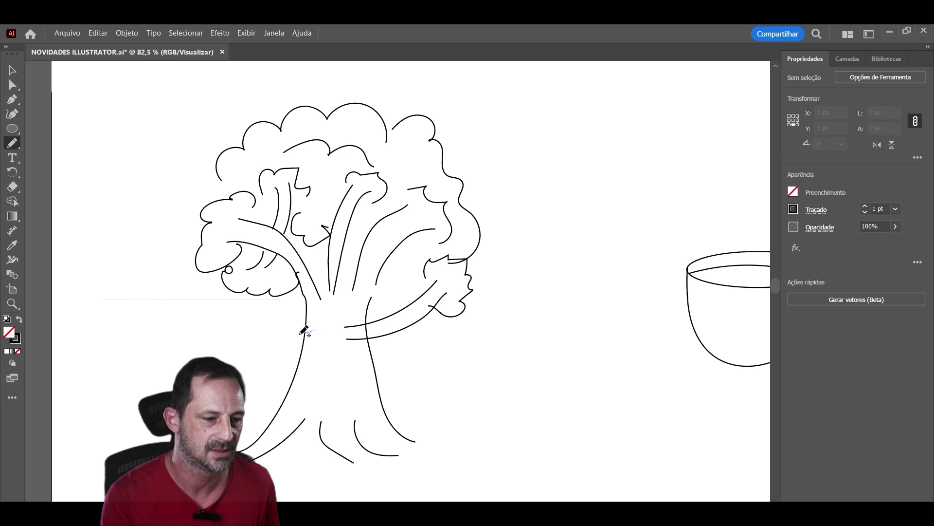
{"action": "left_click_drag", "start_coordinate": [243, 326], "coordinate": [226, 320]}
{"action": "left_click_drag", "start_coordinate": [312, 349], "coordinate": [255, 350]}
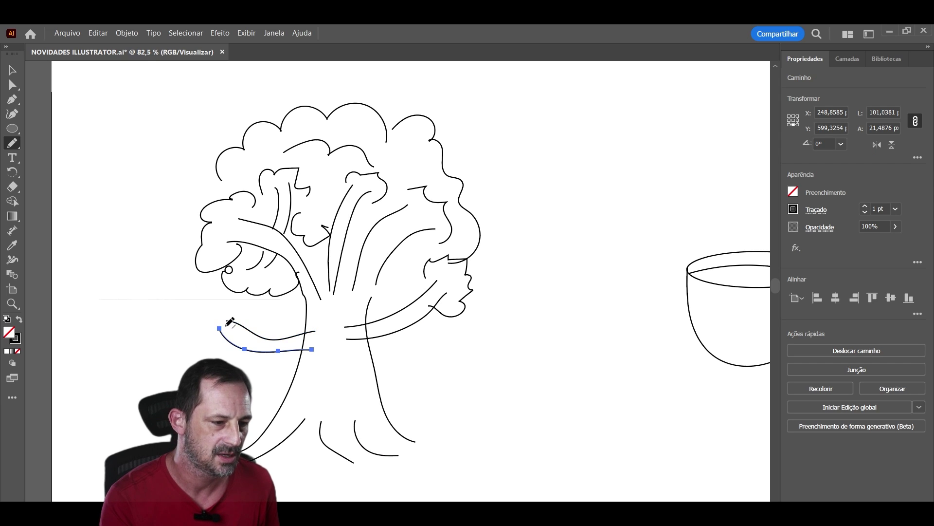
{"action": "left_click_drag", "start_coordinate": [196, 347], "coordinate": [230, 348]}
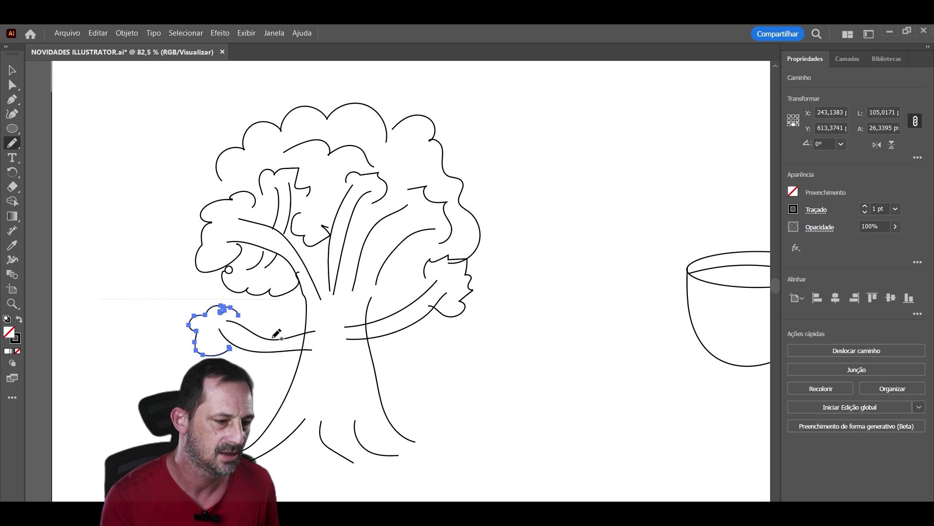
{"action": "key", "text": "ctrl+shift+a"}
{"action": "scroll", "coordinate": [461, 350], "scroll_direction": "down", "scroll_amount": 2}
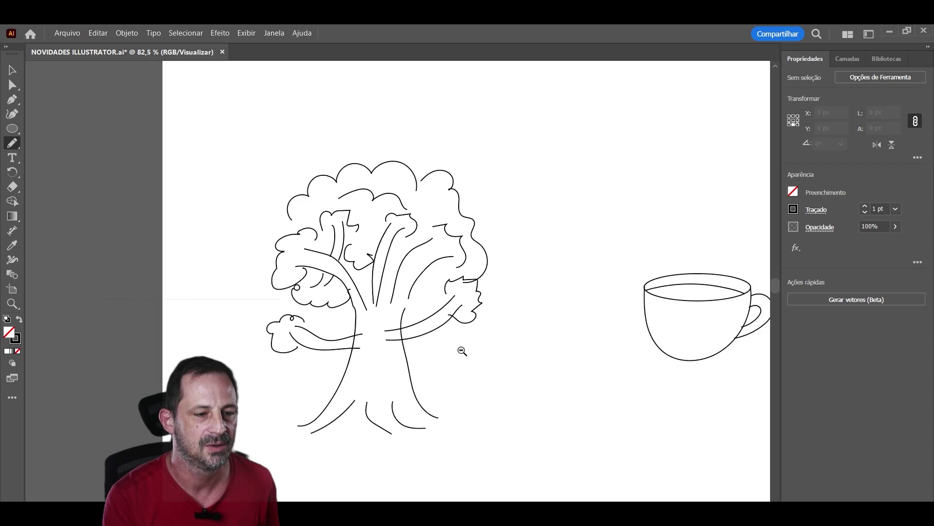
{"action": "scroll", "coordinate": [415, 322], "scroll_direction": "down", "scroll_amount": 2}
{"action": "scroll", "coordinate": [416, 321], "scroll_direction": "up", "scroll_amount": 1}
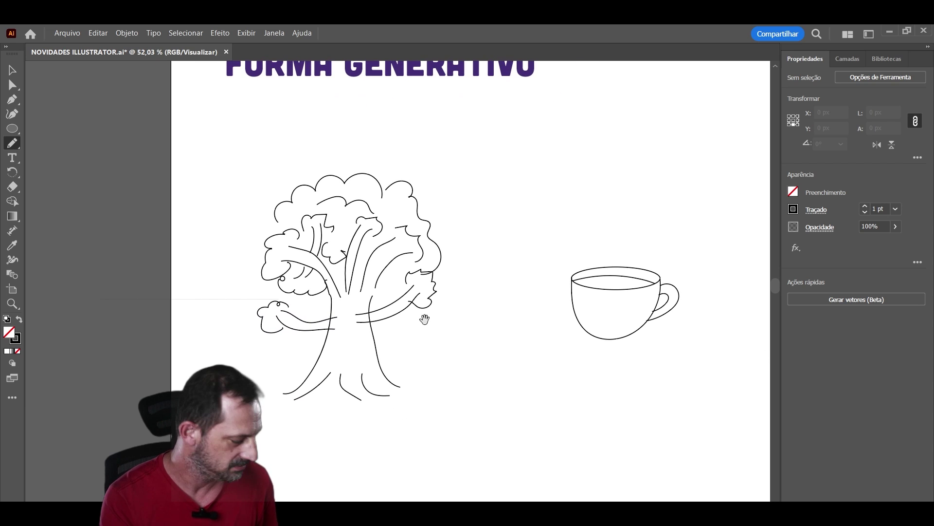
{"action": "key", "text": "v"}
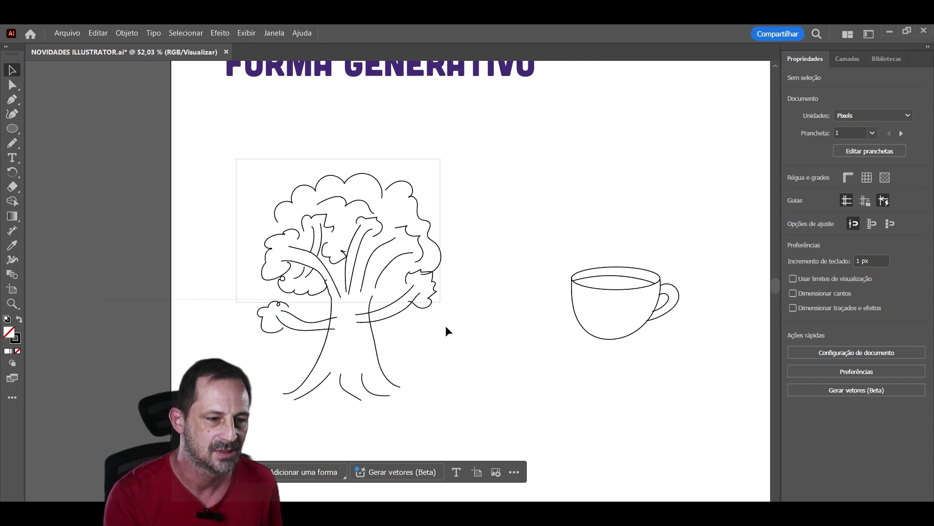
Select the whole tree sketch and start a generative shape fill for it.
{"action": "left_click_drag", "start_coordinate": [235, 161], "coordinate": [464, 389]}
{"action": "scroll", "coordinate": [461, 355], "scroll_direction": "up", "scroll_amount": 1}
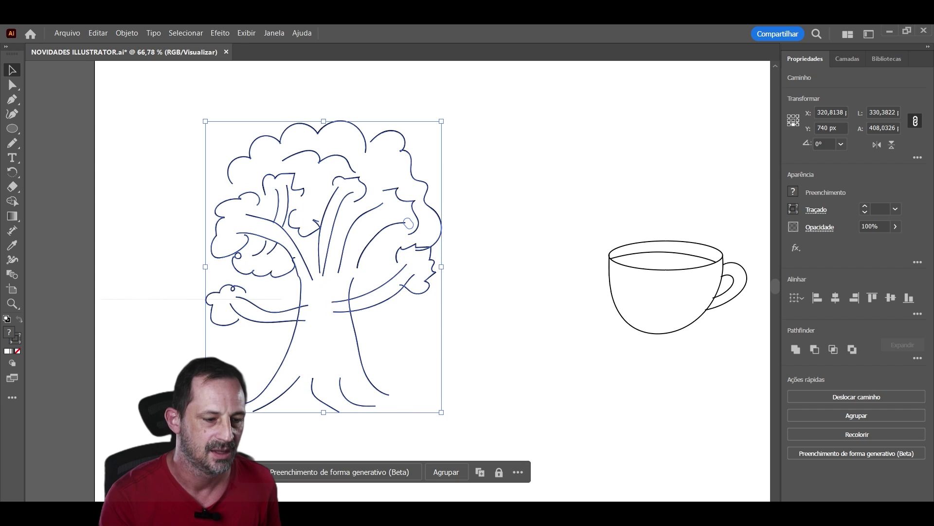
{"action": "mouse_move", "coordinate": [245, 472]}
{"action": "left_mouse_down"}
{"action": "mouse_move", "coordinate": [415, 358]}
{"action": "mouse_move", "coordinate": [406, 359]}
{"action": "left_mouse_up"}
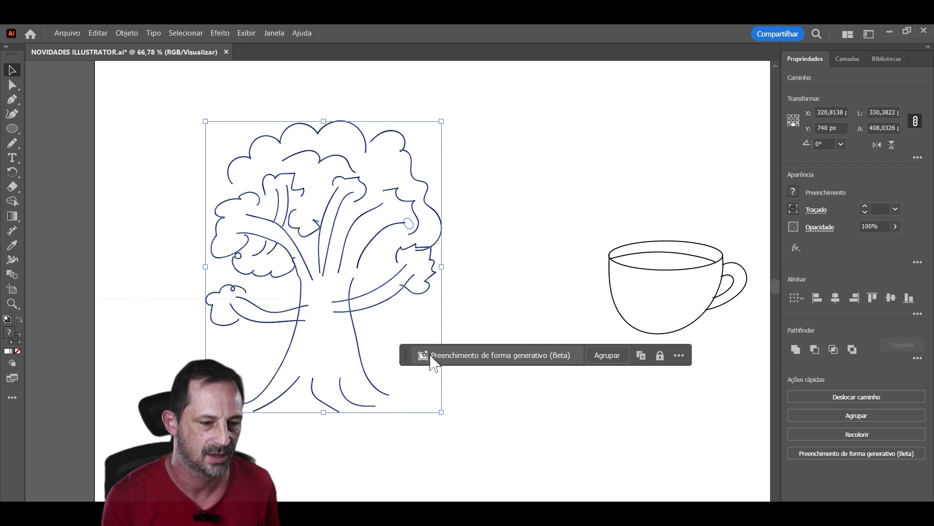
{"action": "left_click", "coordinate": [539, 361]}
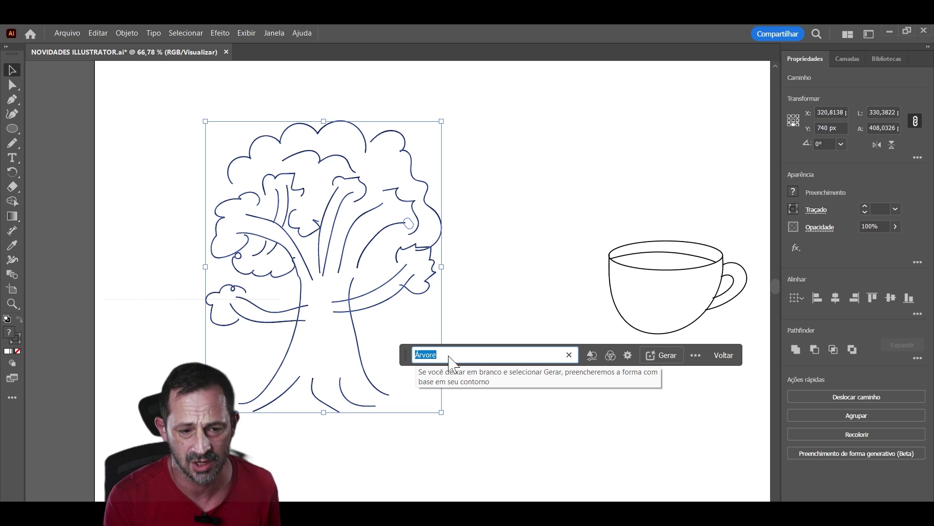
Raise the generative fill's Detalhe setting to Máximo for the Árvore prompt.
{"action": "left_click", "coordinate": [592, 357]}
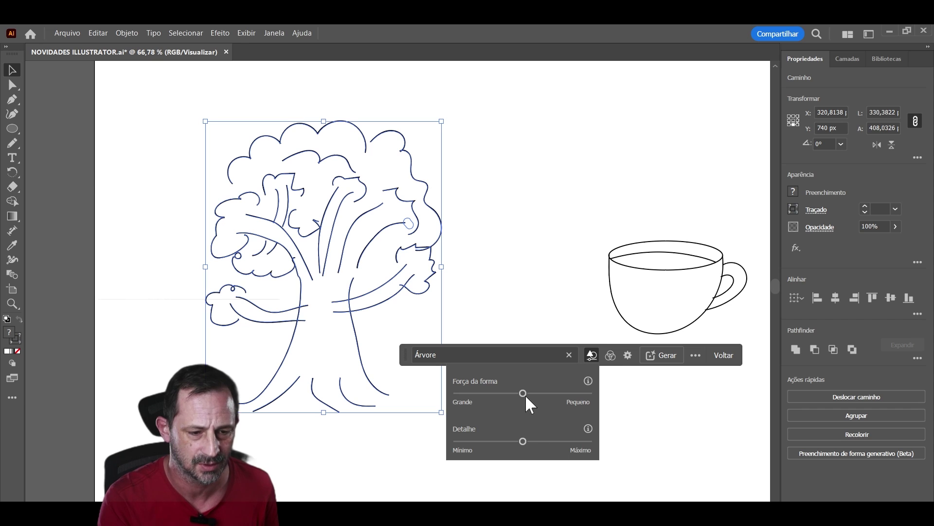
{"action": "left_click_drag", "start_coordinate": [523, 394], "coordinate": [457, 393]}
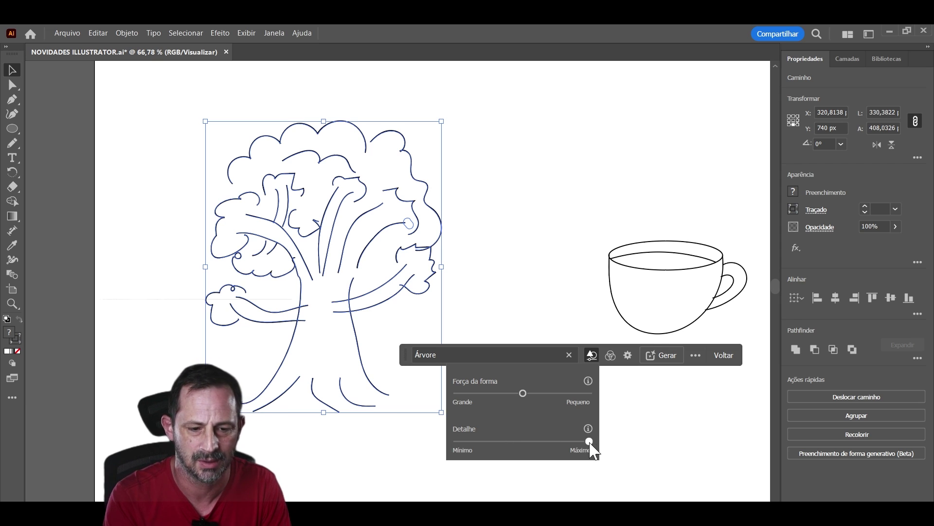
{"action": "left_click_drag", "start_coordinate": [512, 435], "coordinate": [593, 442]}
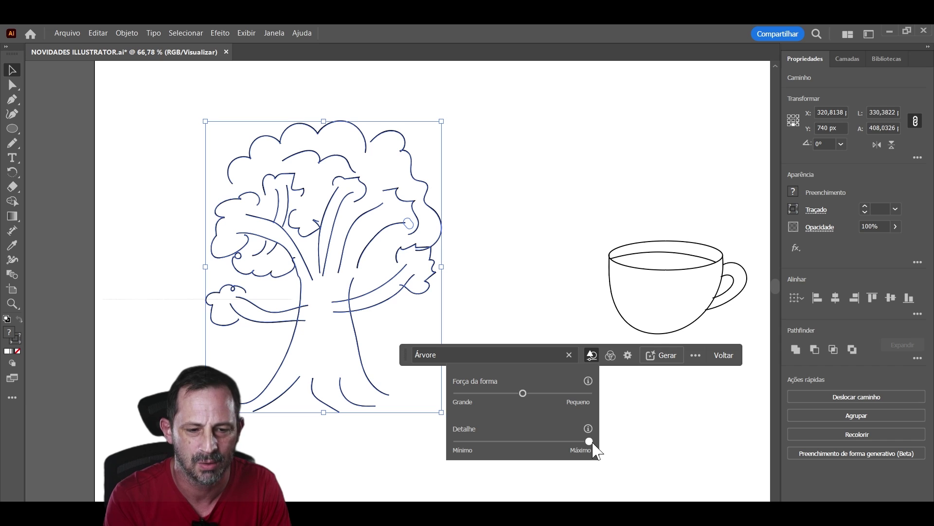
{"action": "left_click", "coordinate": [611, 356]}
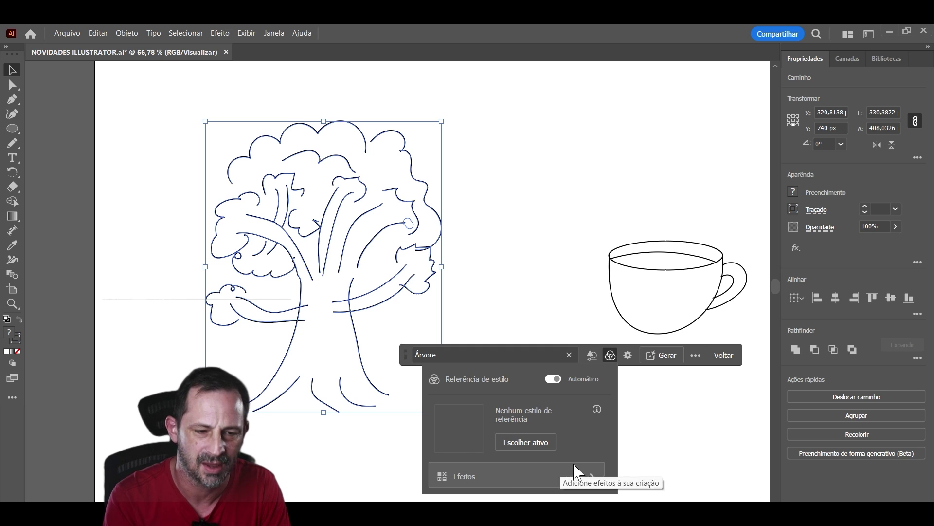
{"action": "left_click", "coordinate": [611, 356]}
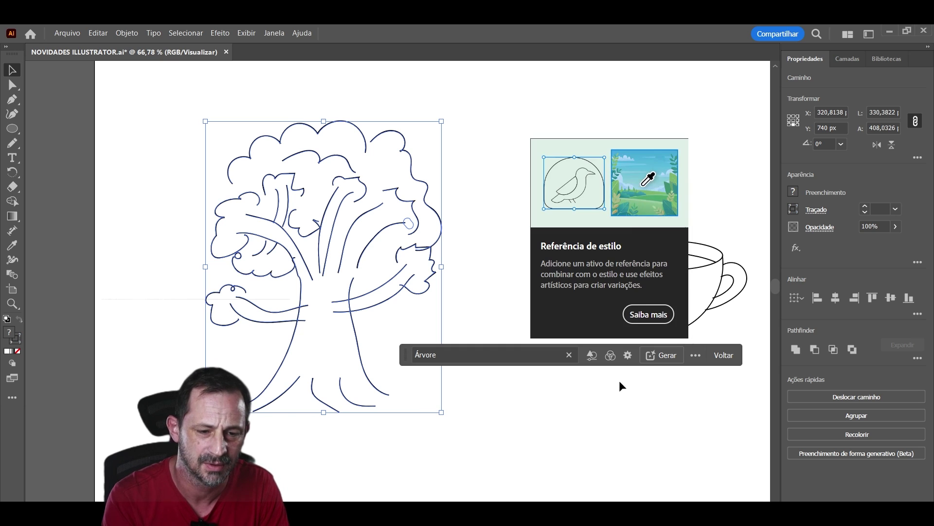
Generate the tree fill, compare variations, and keep the third green-and-brown tree.
{"action": "left_click", "coordinate": [664, 356]}
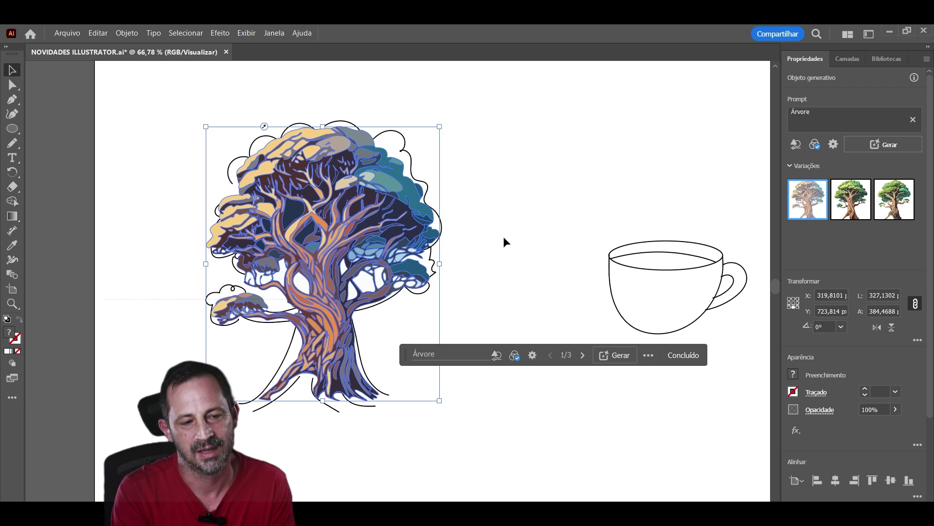
{"action": "left_click", "coordinate": [503, 239]}
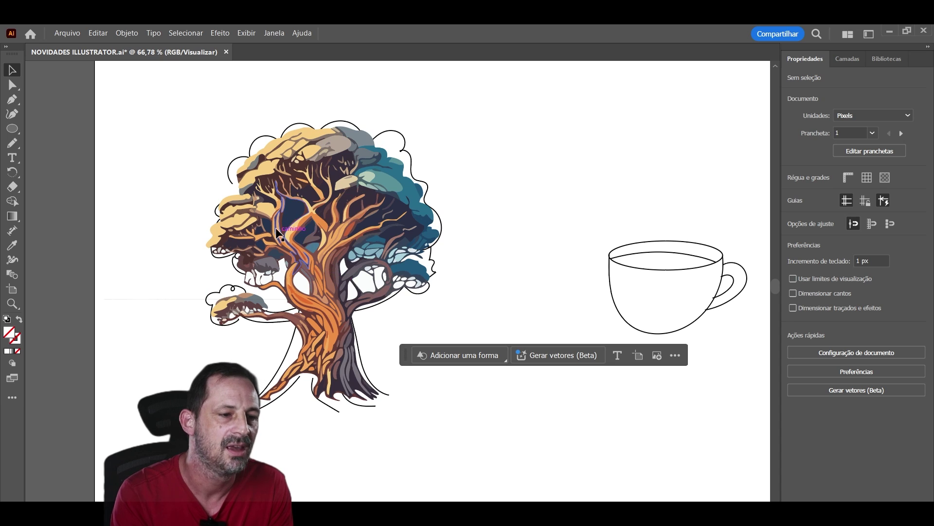
{"action": "mouse_move", "coordinate": [326, 226]}
{"action": "left_mouse_down"}
{"action": "mouse_move", "coordinate": [476, 214]}
{"action": "mouse_move", "coordinate": [408, 240]}
{"action": "mouse_move", "coordinate": [340, 242]}
{"action": "left_mouse_up"}
{"action": "mouse_move", "coordinate": [851, 199]}
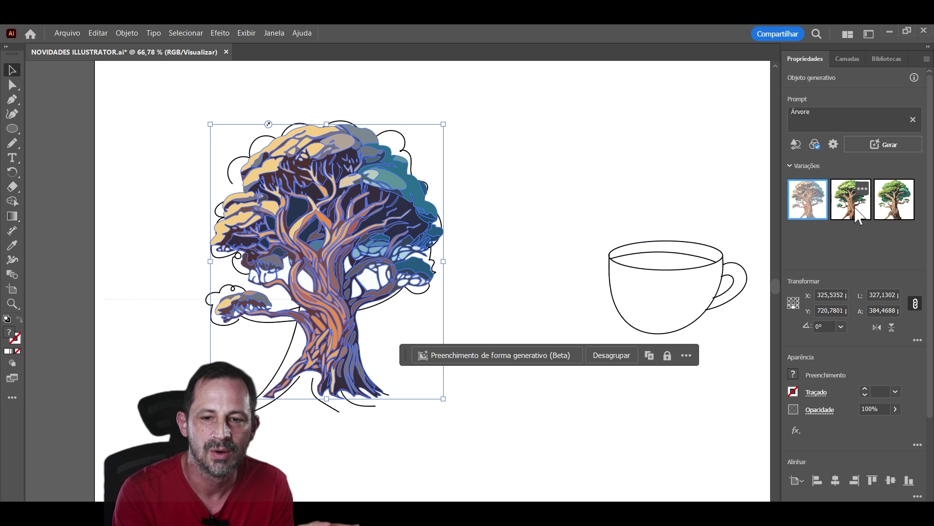
{"action": "left_click", "coordinate": [850, 212]}
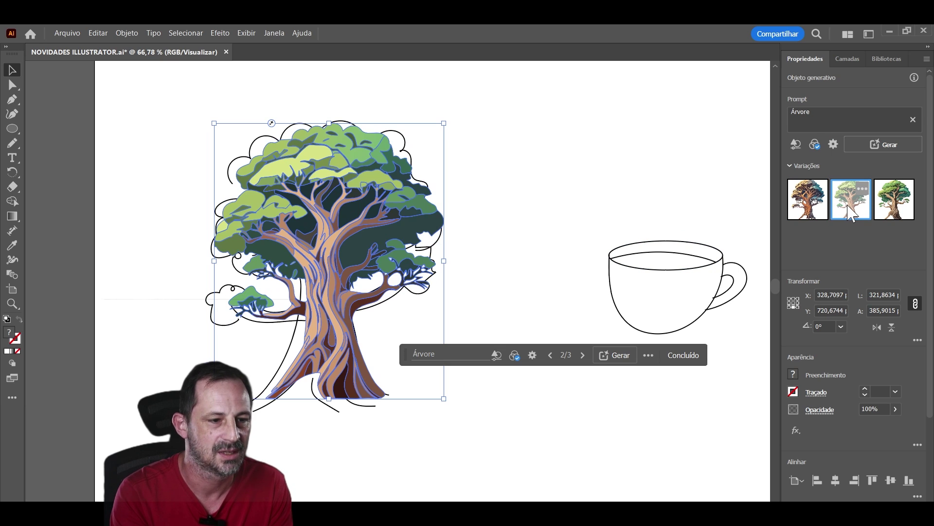
{"action": "left_click", "coordinate": [504, 241]}
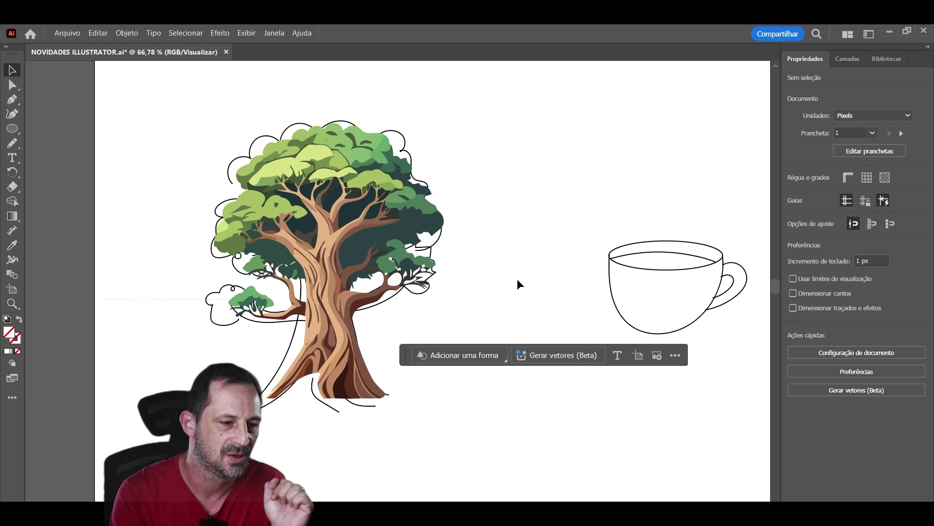
{"action": "left_click", "coordinate": [328, 304]}
{"action": "left_click", "coordinate": [894, 214]}
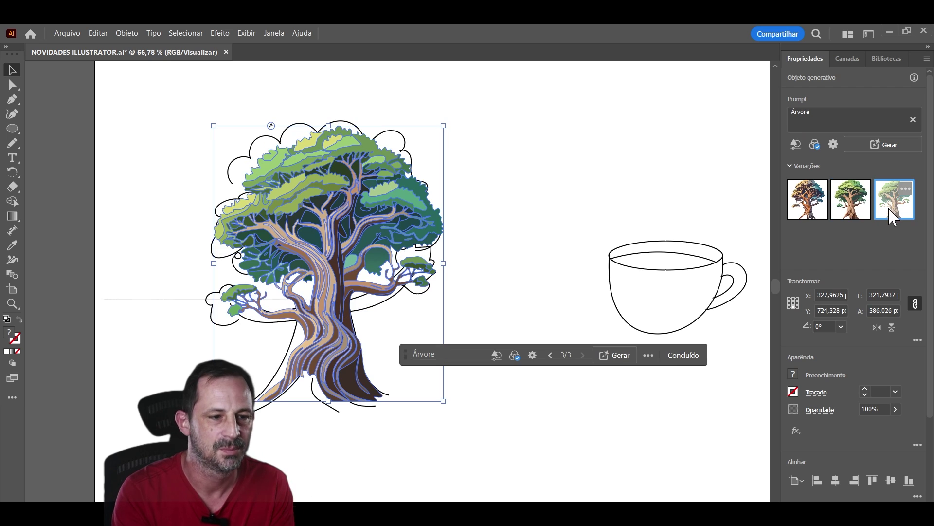
{"action": "left_click", "coordinate": [483, 267]}
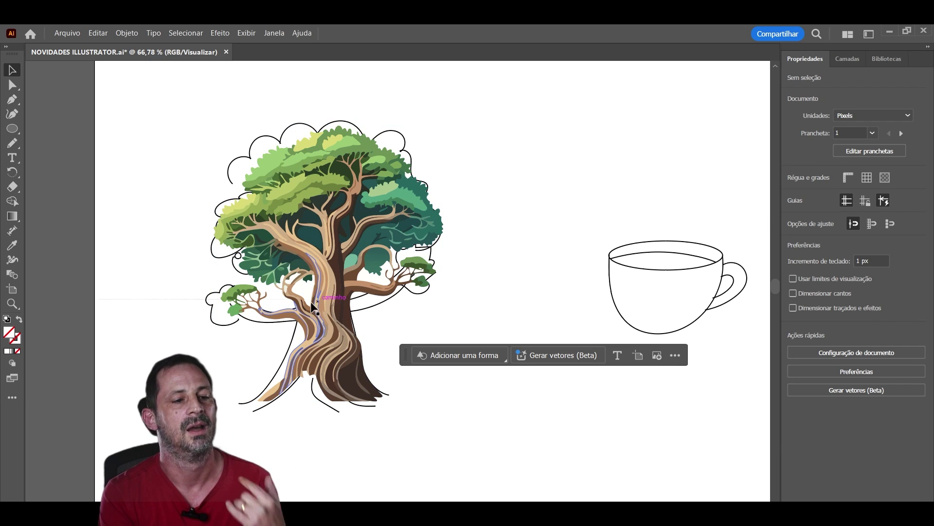
Move the detailed tree off the artboard and regenerate the sketch's Árvore fill with minimum detail.
{"action": "left_click_drag", "start_coordinate": [329, 306], "coordinate": [30, 304]}
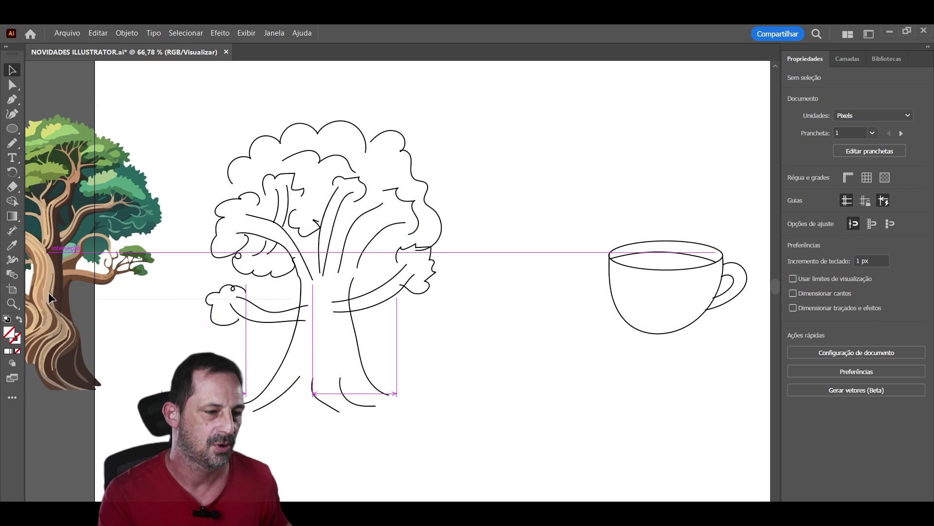
{"action": "left_click_drag", "start_coordinate": [202, 100], "coordinate": [460, 439]}
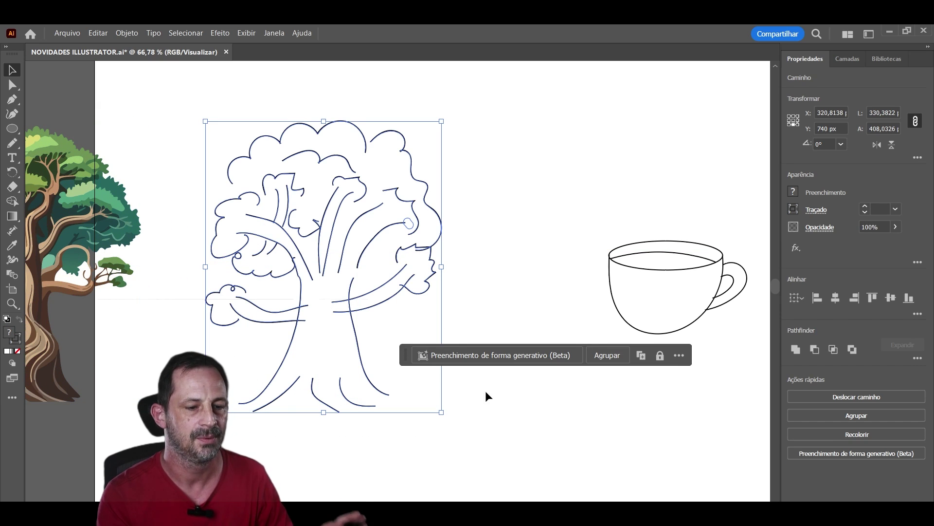
{"action": "left_click", "coordinate": [487, 360]}
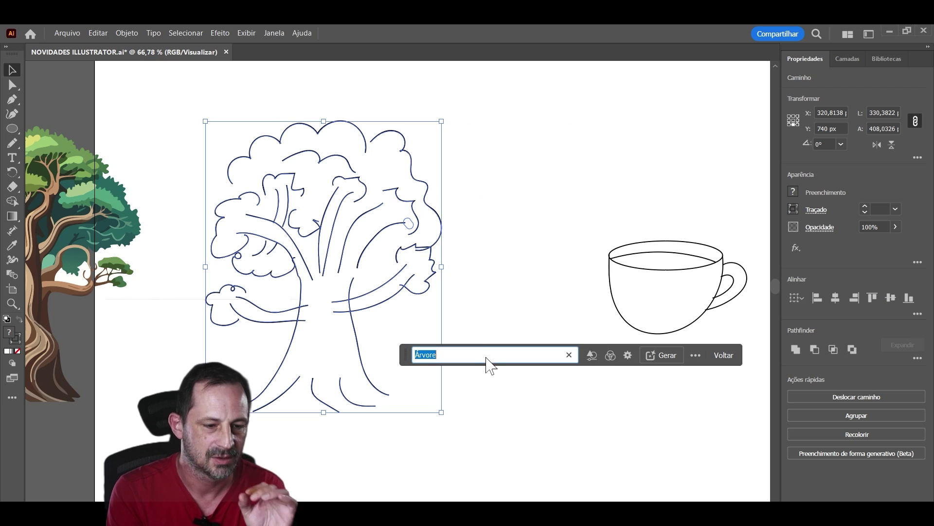
{"action": "left_click", "coordinate": [592, 356]}
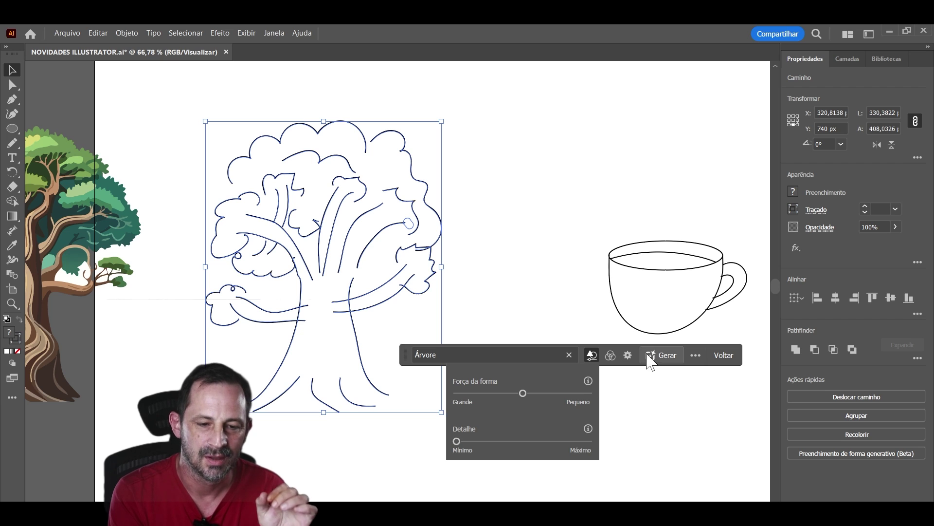
{"action": "left_click", "coordinate": [662, 360]}
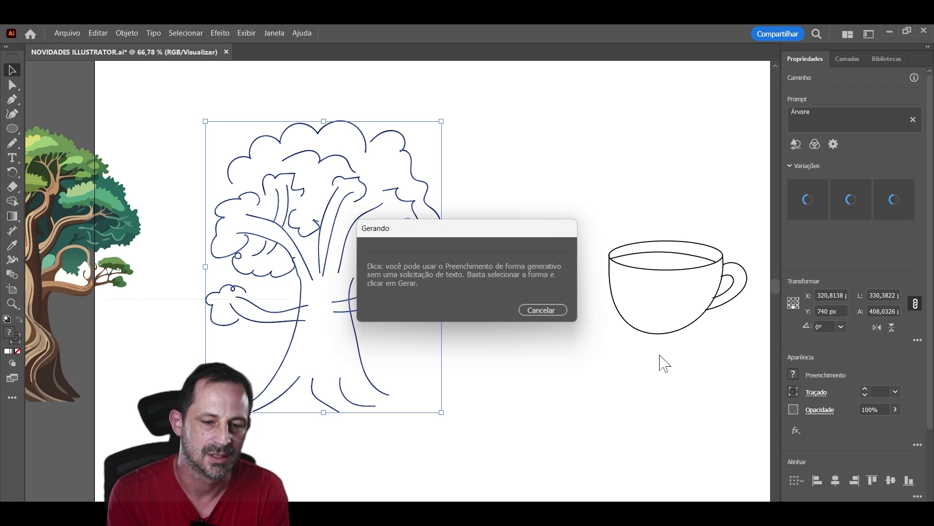
{"action": "left_click_drag", "start_coordinate": [453, 236], "coordinate": [412, 246]}
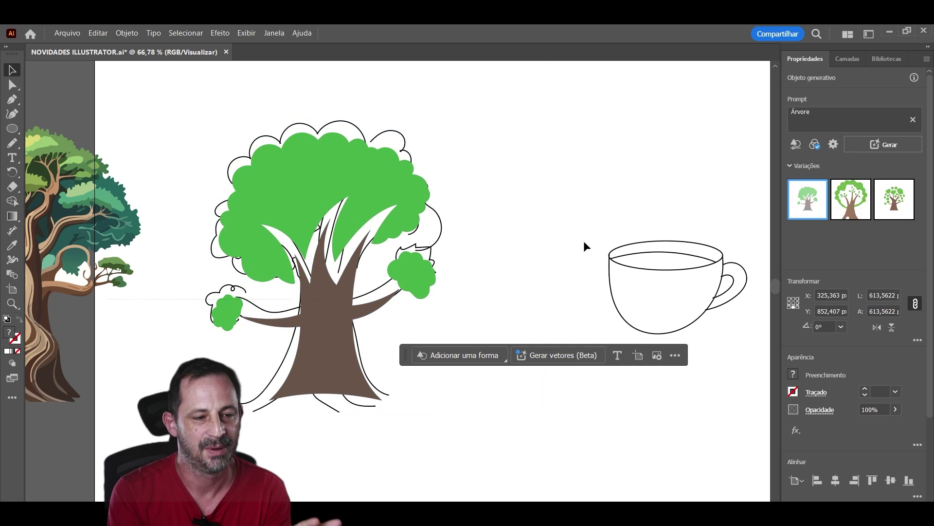
Switch the flat generated tree to its third variation and keep it over the sketch.
{"action": "mouse_move", "coordinate": [329, 346]}
{"action": "left_mouse_down"}
{"action": "mouse_move", "coordinate": [533, 274]}
{"action": "mouse_move", "coordinate": [507, 329]}
{"action": "mouse_move", "coordinate": [325, 315]}
{"action": "left_mouse_up"}
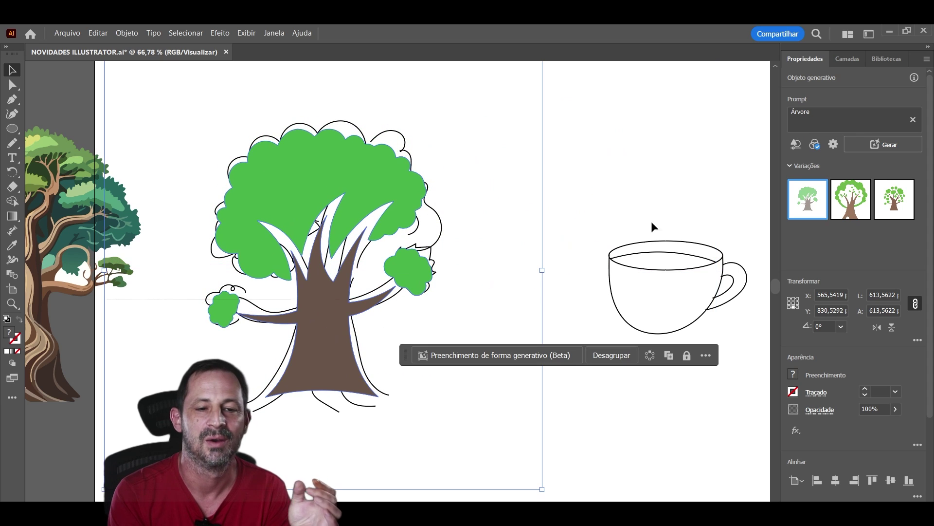
{"action": "left_click", "coordinate": [856, 214]}
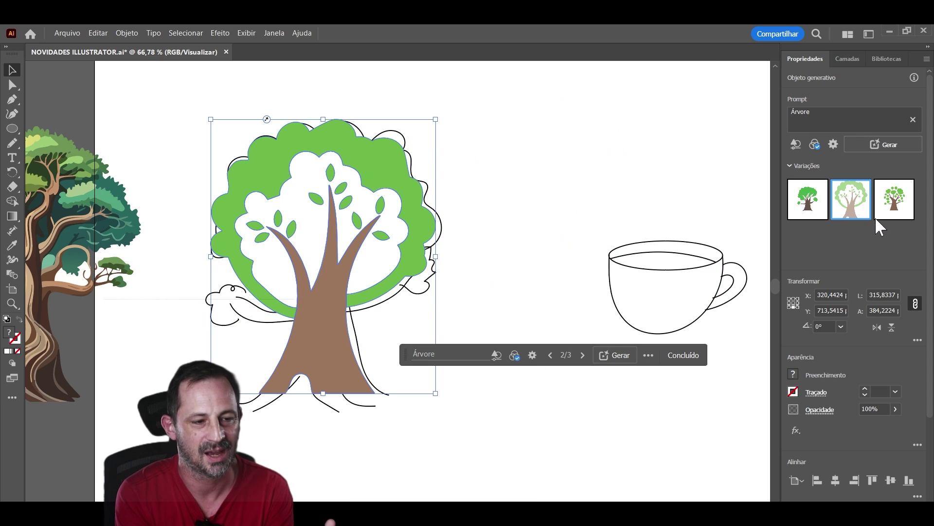
{"action": "left_click", "coordinate": [895, 215]}
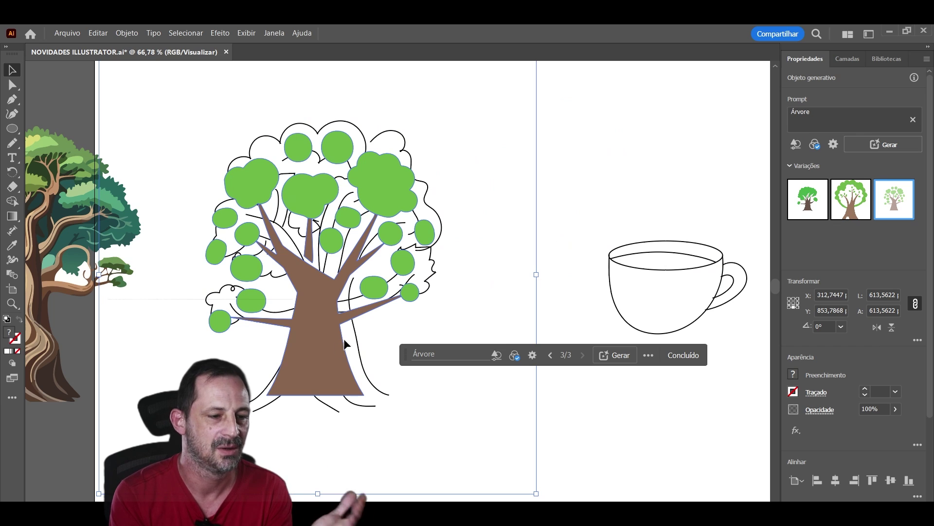
{"action": "left_click_drag", "start_coordinate": [329, 357], "coordinate": [538, 308]}
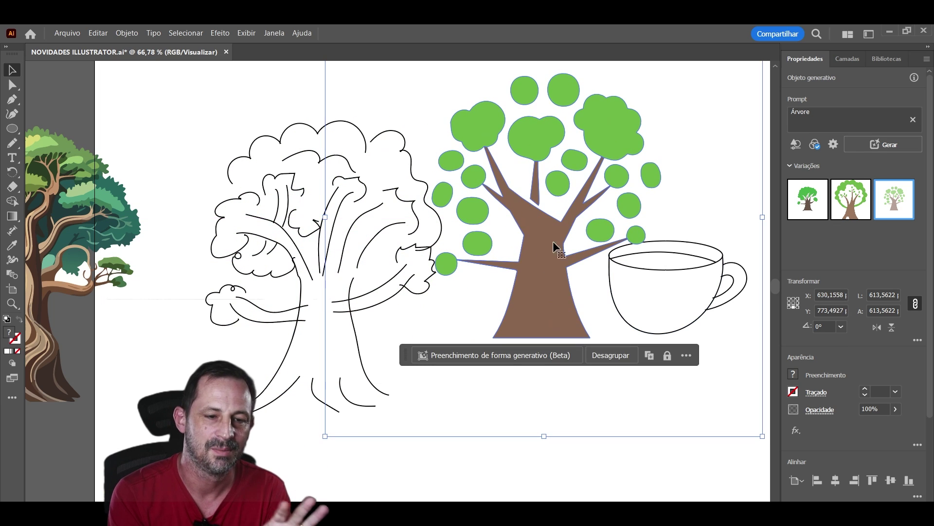
{"action": "mouse_move", "coordinate": [553, 241]}
{"action": "left_mouse_down"}
{"action": "mouse_move", "coordinate": [413, 302]}
{"action": "mouse_move", "coordinate": [314, 323]}
{"action": "mouse_move", "coordinate": [334, 326]}
{"action": "left_mouse_up"}
{"action": "scroll", "coordinate": [473, 288], "scroll_direction": "down", "scroll_amount": 3}
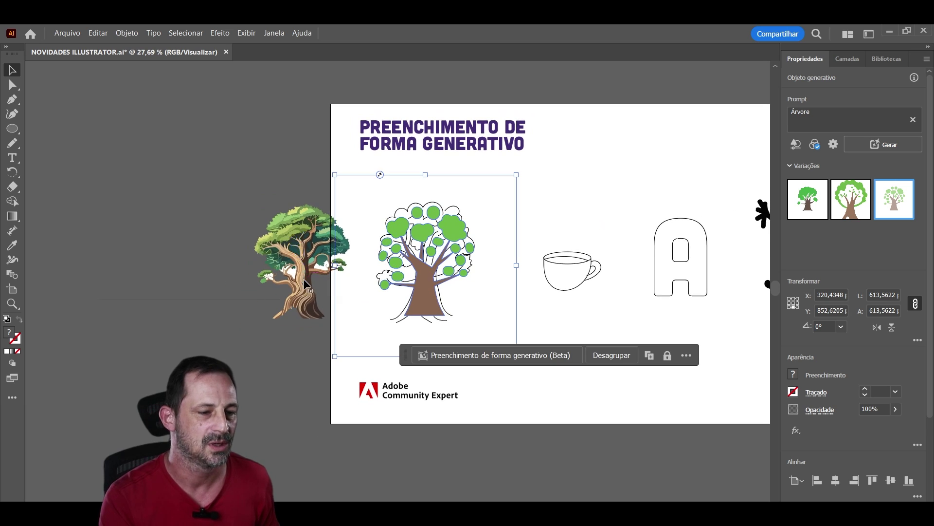
Scale both generated trees down and place them side by side below the sketches.
{"action": "left_click", "coordinate": [302, 289], "text": "shift"}
{"action": "mouse_move", "coordinate": [433, 289]}
{"action": "left_mouse_down"}
{"action": "mouse_move", "coordinate": [670, 199]}
{"action": "mouse_move", "coordinate": [657, 269]}
{"action": "mouse_move", "coordinate": [662, 389]}
{"action": "left_mouse_up"}
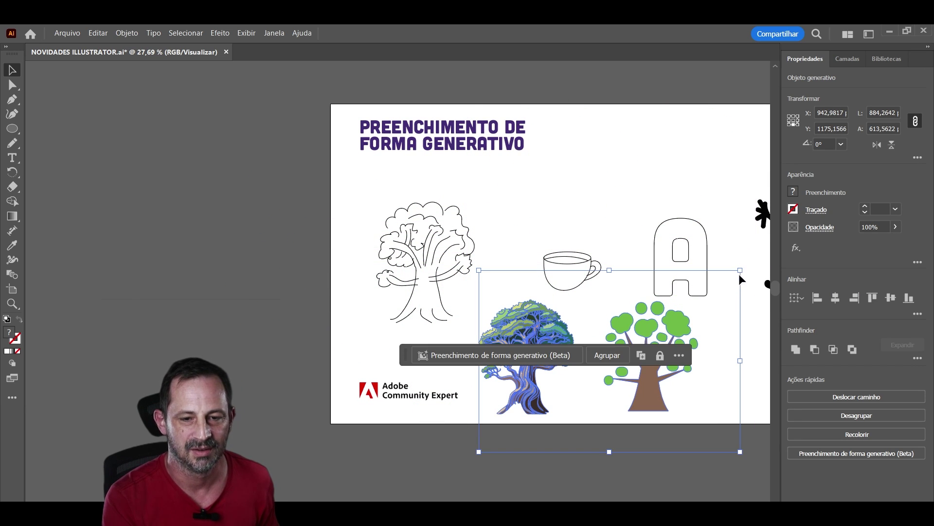
{"action": "left_click_drag", "start_coordinate": [744, 271], "coordinate": [647, 335]}
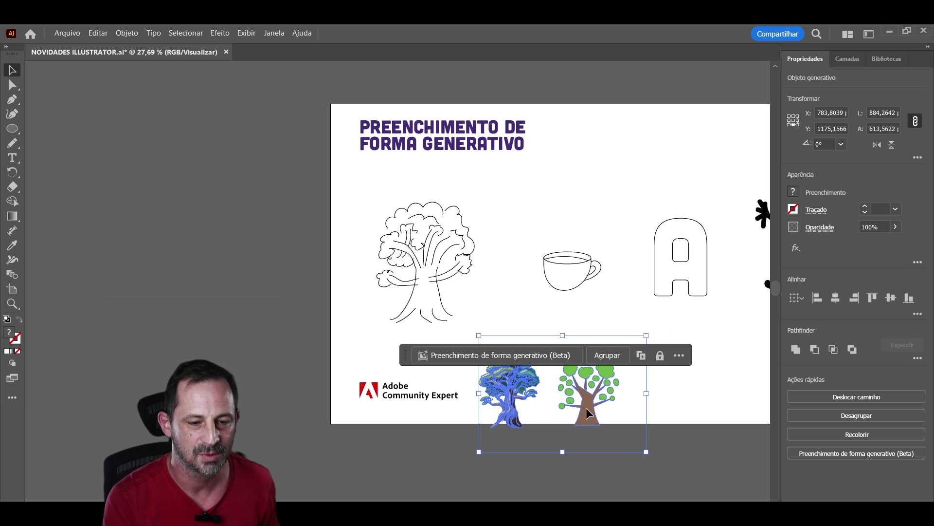
{"action": "mouse_move", "coordinate": [664, 393]}
{"action": "left_mouse_down"}
{"action": "mouse_move", "coordinate": [684, 380]}
{"action": "mouse_move", "coordinate": [704, 389]}
{"action": "left_mouse_up"}
{"action": "left_click", "coordinate": [705, 389]}
Zoom in on the trees, pan up to the coffee cup, and marquee-select its outline.
{"action": "left_click", "coordinate": [504, 327], "text": "ctrl"}
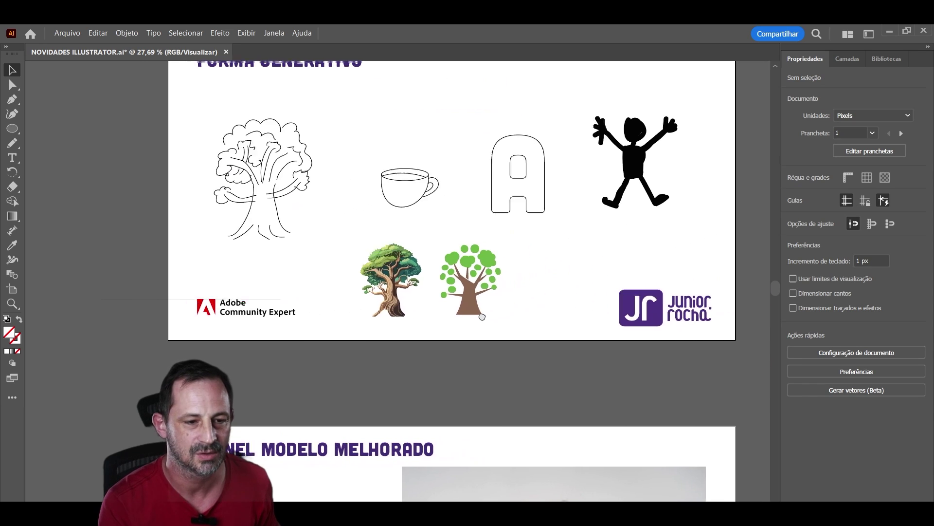
{"action": "left_click_drag", "start_coordinate": [503, 327], "coordinate": [519, 404]}
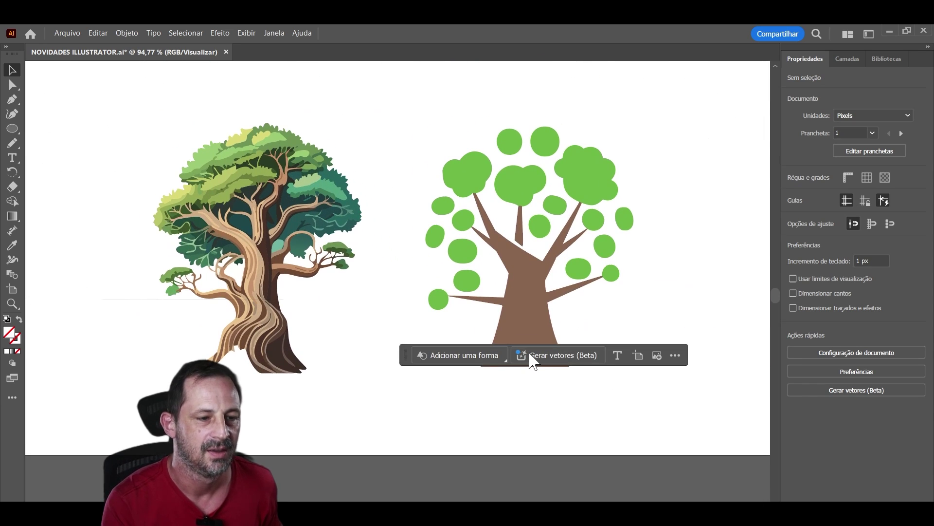
{"action": "left_click_drag", "start_coordinate": [404, 356], "coordinate": [295, 442]}
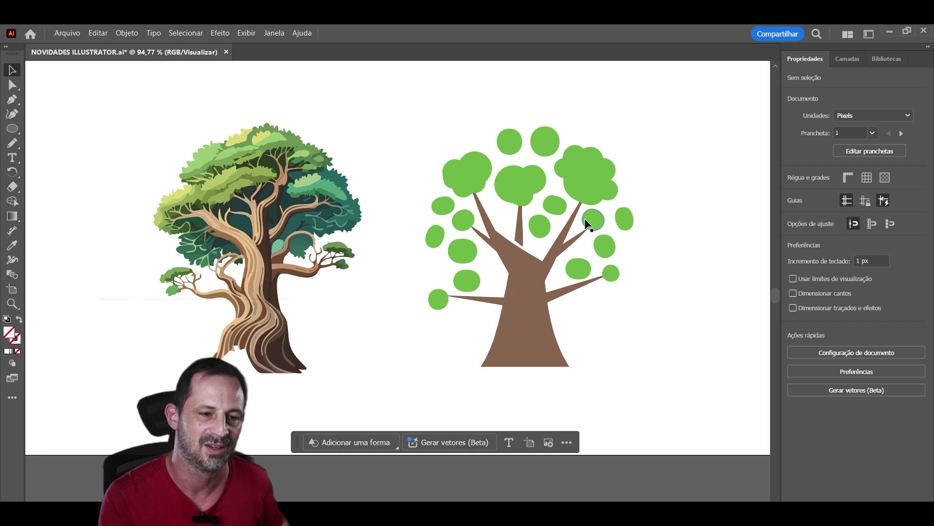
{"action": "left_click_drag", "start_coordinate": [400, 123], "coordinate": [440, 336]}
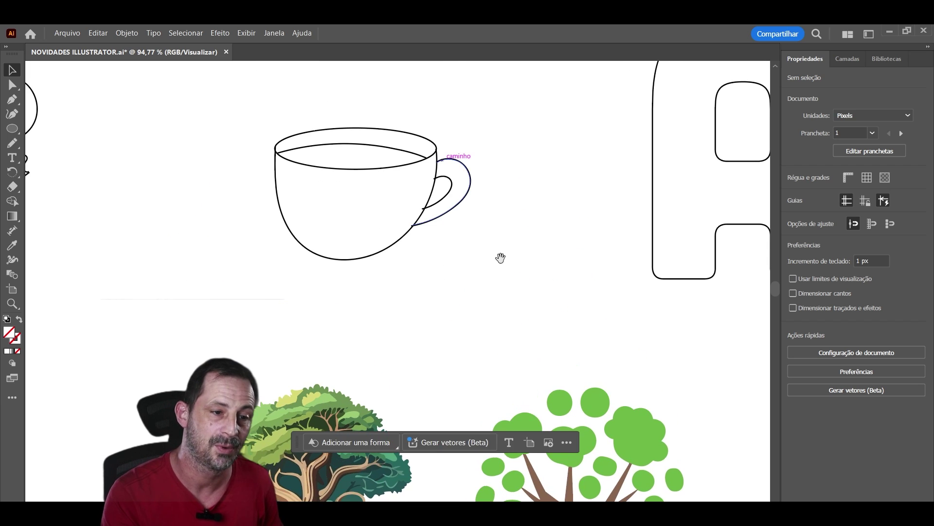
{"action": "mouse_move", "coordinate": [501, 259]}
{"action": "left_mouse_down"}
{"action": "mouse_move", "coordinate": [469, 317]}
{"action": "mouse_move", "coordinate": [470, 244]}
{"action": "left_mouse_up"}
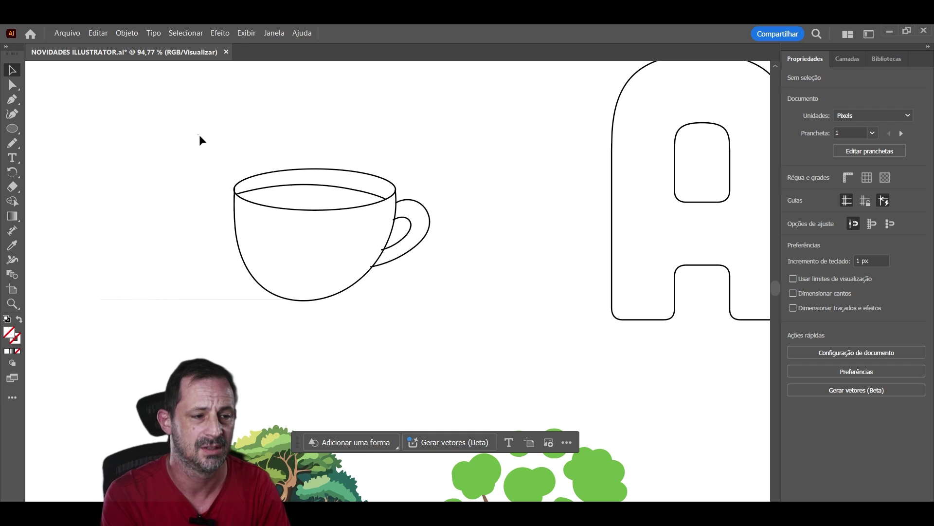
{"action": "mouse_move", "coordinate": [199, 135]}
{"action": "left_mouse_down"}
{"action": "mouse_move", "coordinate": [458, 288]}
{"action": "mouse_move", "coordinate": [469, 335]}
{"action": "left_mouse_up"}
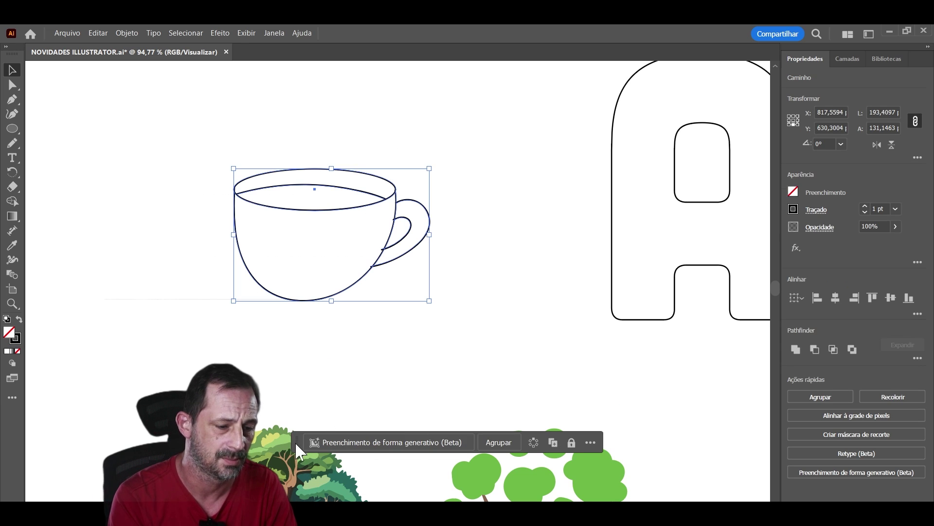
Start a cup generative fill with an empty prompt and shape strength fully toward Pequeno.
{"action": "left_click_drag", "start_coordinate": [395, 360], "coordinate": [351, 349]}
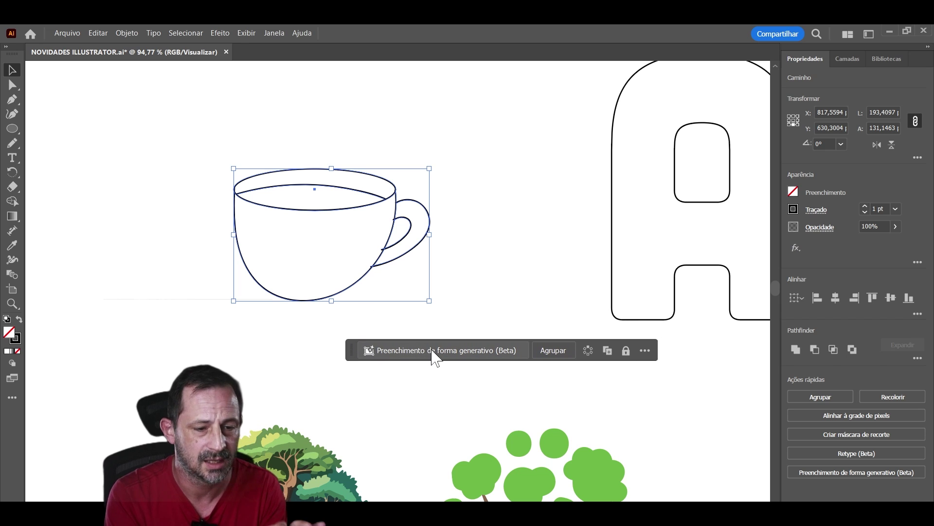
{"action": "left_click", "coordinate": [410, 351]}
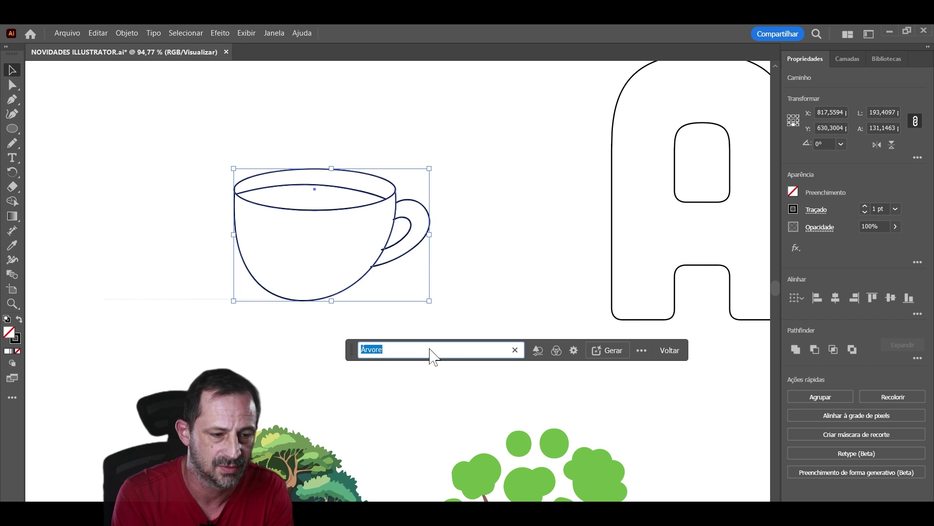
{"action": "key", "text": "BackSpace"}
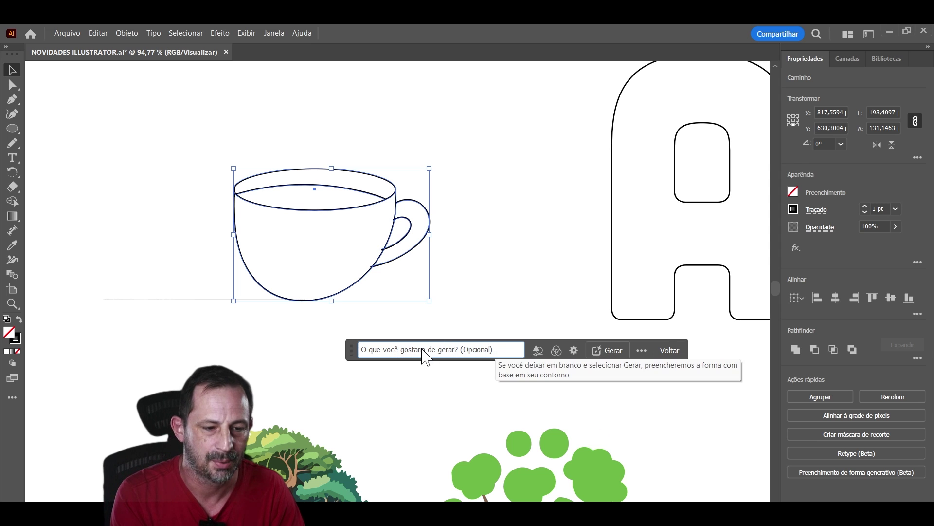
{"action": "left_click", "coordinate": [538, 351]}
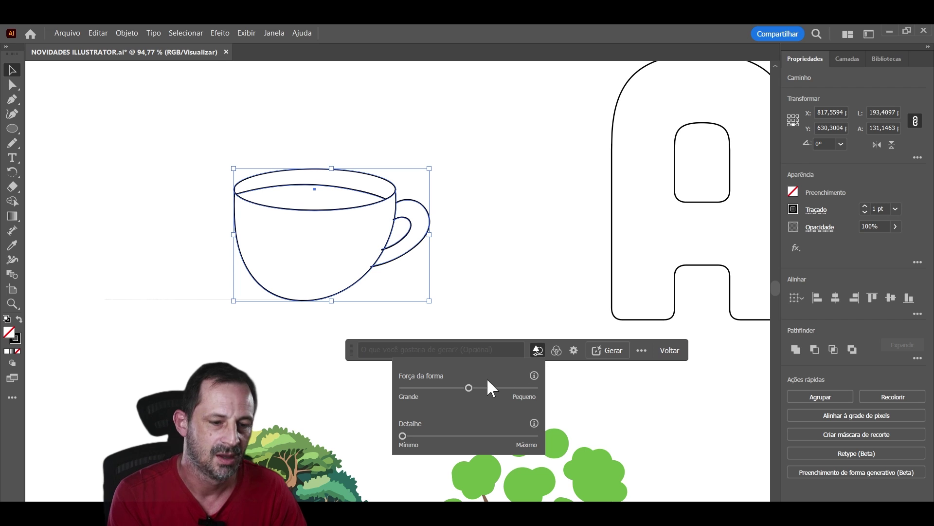
{"action": "left_click", "coordinate": [469, 388]}
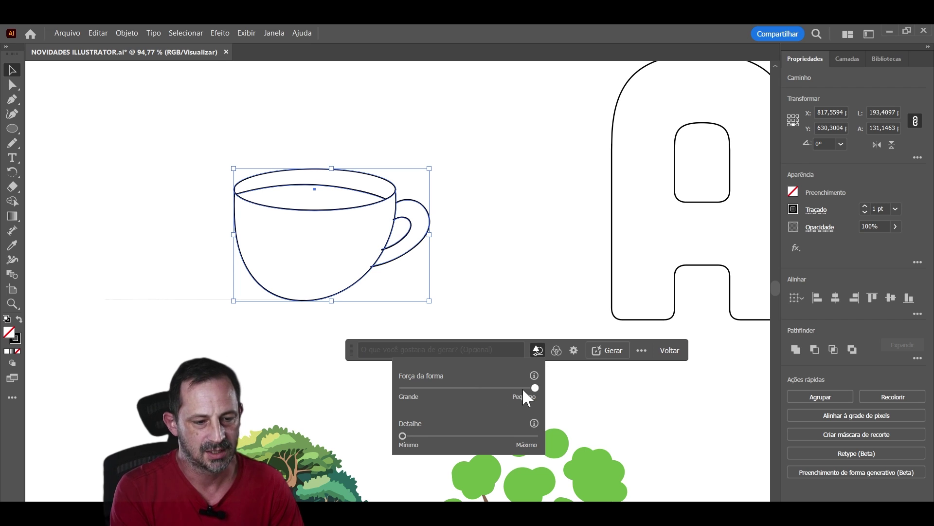
{"action": "left_click_drag", "start_coordinate": [403, 436], "coordinate": [435, 436]}
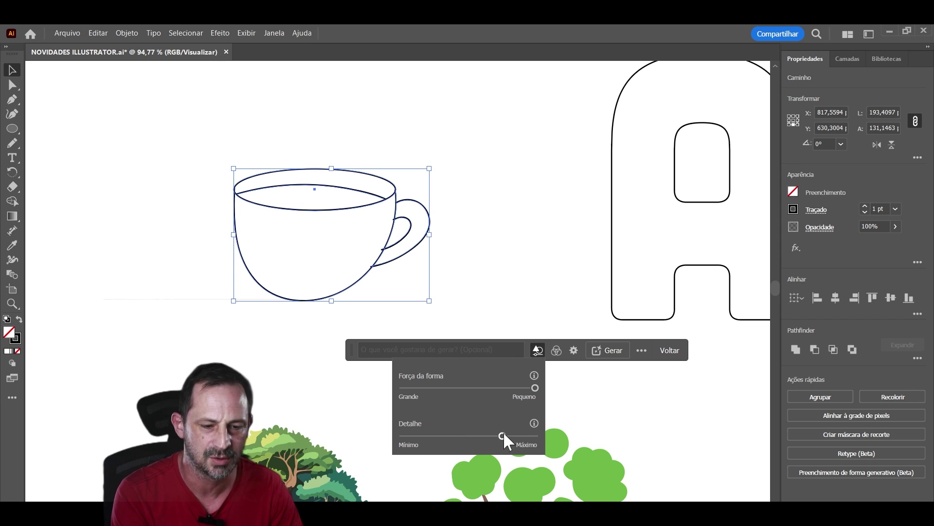
Browse the Efeitos style presets without choosing one, then generate the cup fill.
{"action": "left_click", "coordinate": [557, 353]}
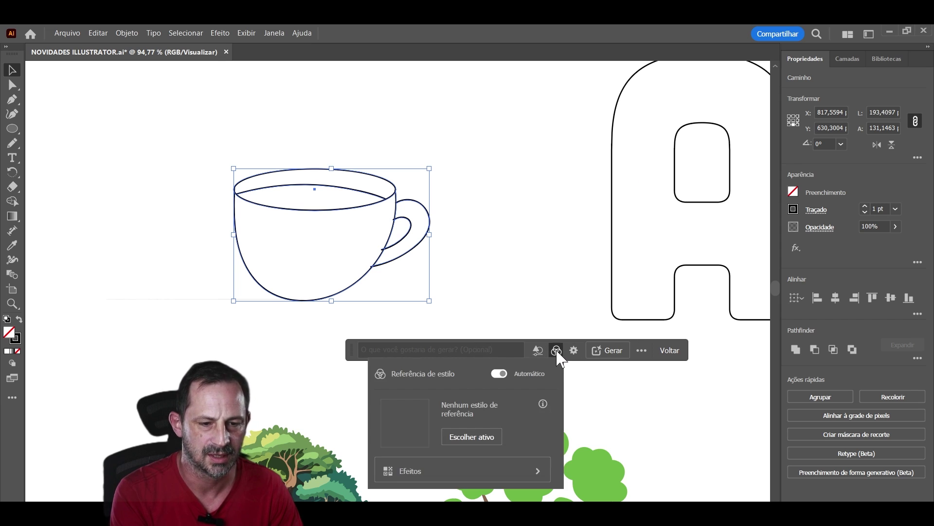
{"action": "left_click", "coordinate": [440, 463]}
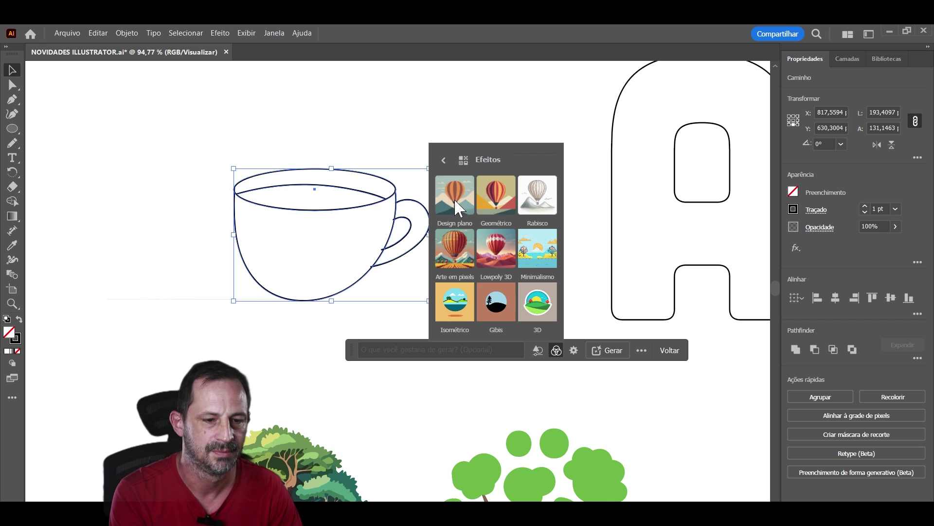
{"action": "left_click", "coordinate": [557, 350]}
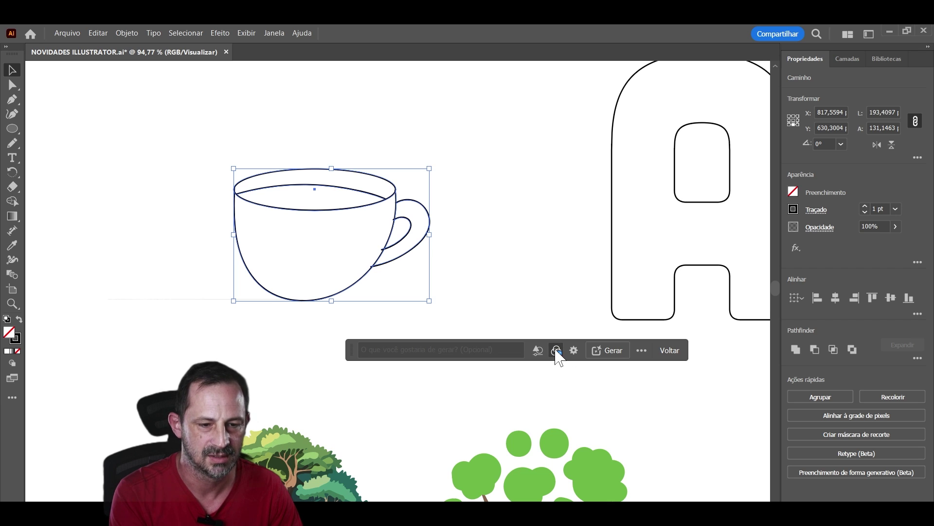
{"action": "left_click", "coordinate": [610, 351]}
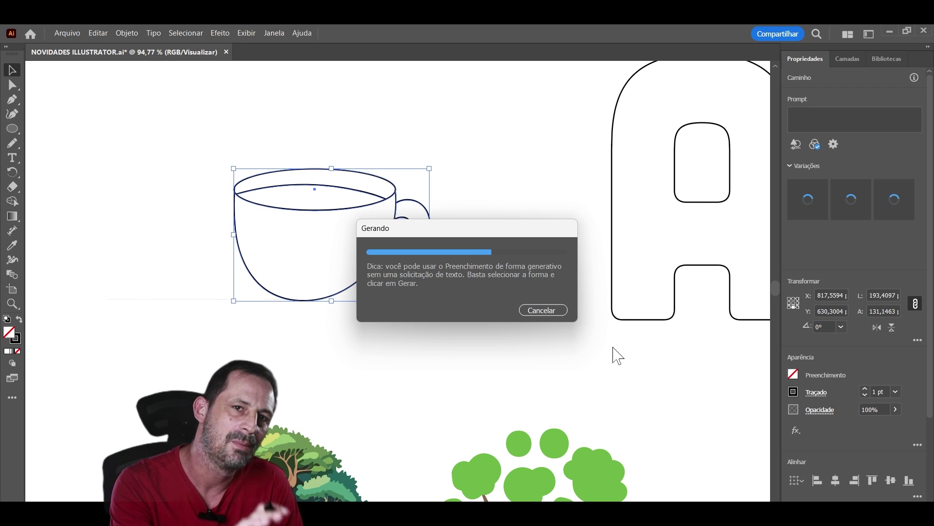
Move the generated coffee cup above the original cup outline.
{"action": "mouse_move", "coordinate": [424, 225]}
{"action": "left_mouse_down"}
{"action": "mouse_move", "coordinate": [496, 218]}
{"action": "mouse_move", "coordinate": [492, 329]}
{"action": "mouse_move", "coordinate": [448, 180]}
{"action": "mouse_move", "coordinate": [483, 113]}
{"action": "left_mouse_up"}
{"action": "scroll", "coordinate": [567, 288], "scroll_direction": "up", "scroll_amount": 5}
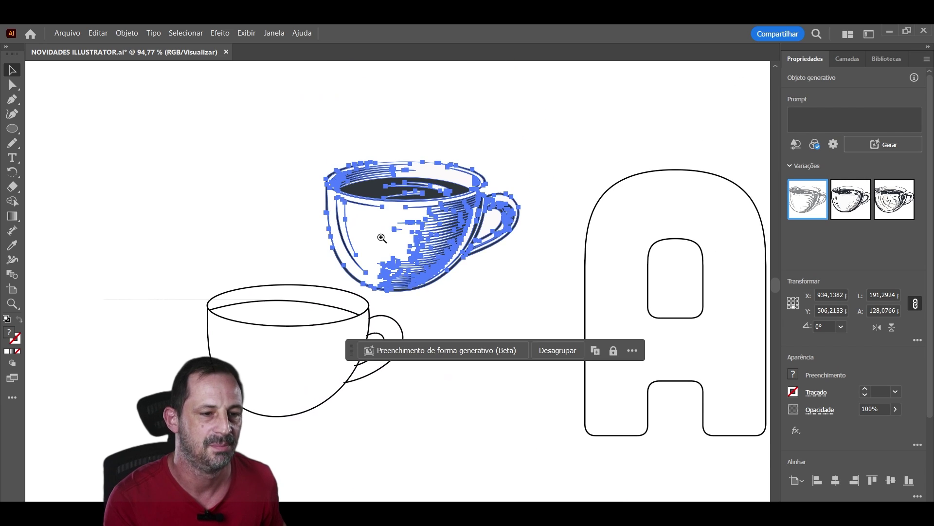
{"action": "scroll", "coordinate": [568, 287], "scroll_direction": "up", "scroll_amount": 1}
{"action": "left_click", "coordinate": [557, 312]}
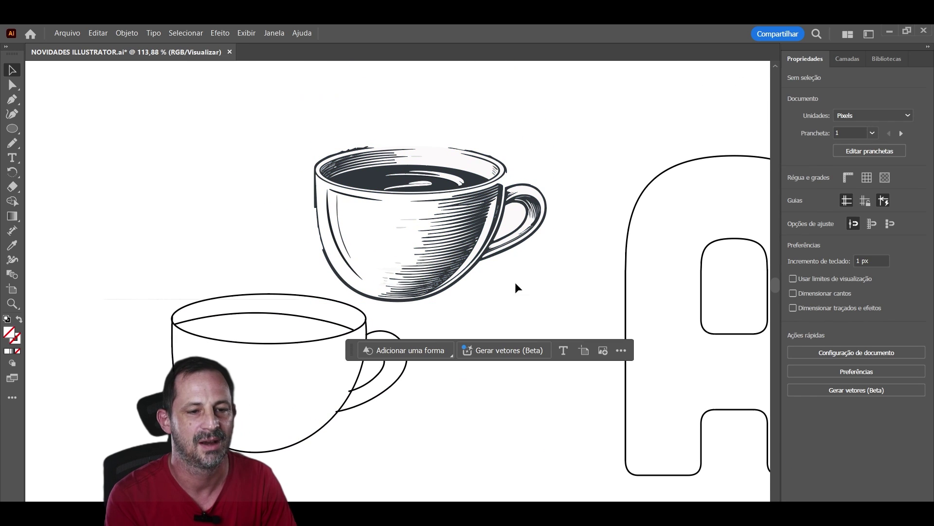
{"action": "left_click", "coordinate": [482, 244]}
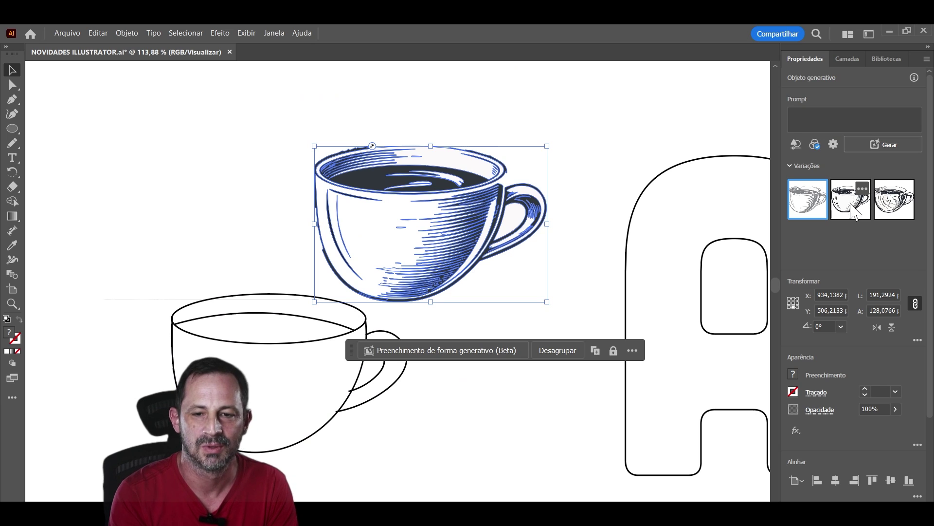
Compare cup variations, keep the third engraved-style one, and shift it up and left.
{"action": "left_click", "coordinate": [853, 210]}
{"action": "left_click", "coordinate": [623, 154]}
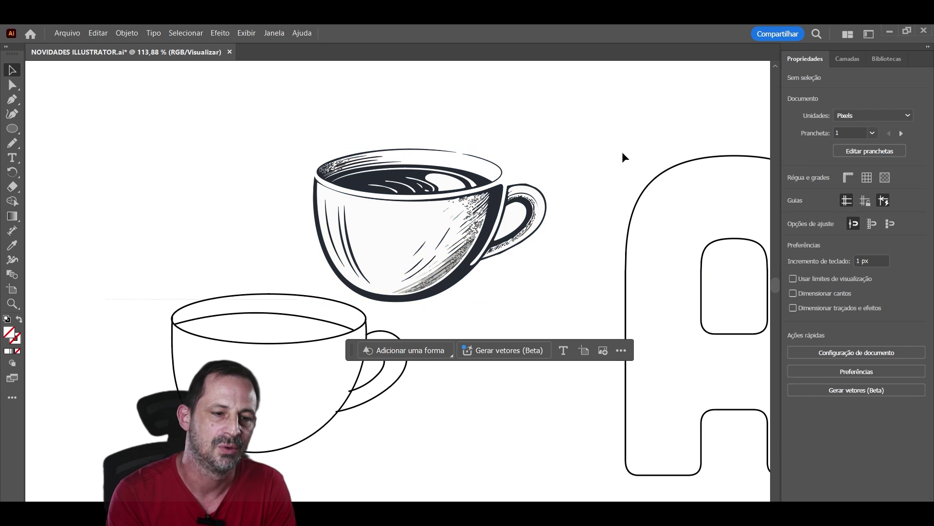
{"action": "left_click", "coordinate": [501, 224]}
{"action": "left_click", "coordinate": [898, 206]}
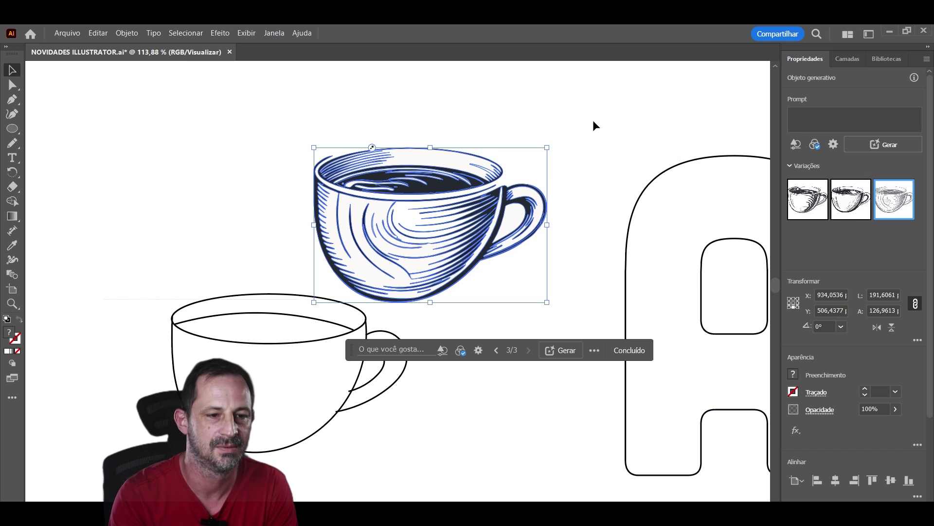
{"action": "left_click", "coordinate": [603, 160]}
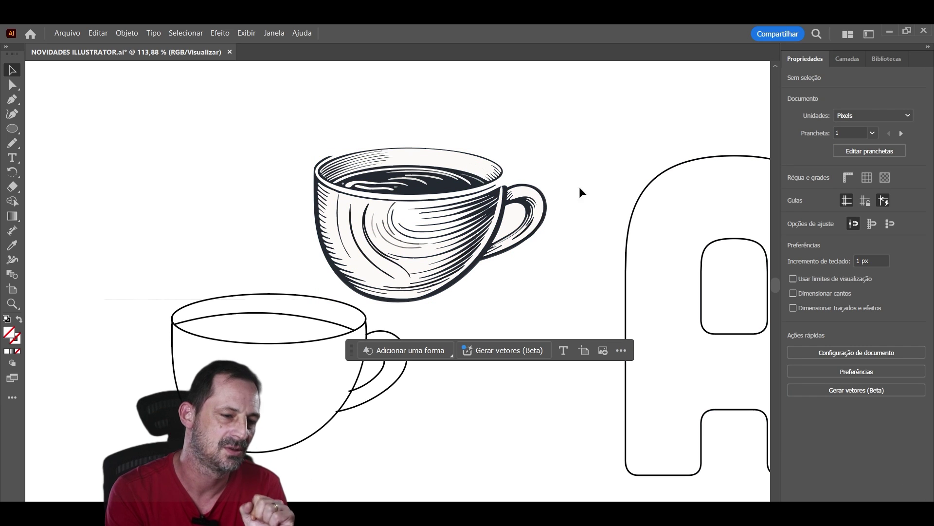
{"action": "mouse_move", "coordinate": [467, 238]}
{"action": "left_mouse_down"}
{"action": "mouse_move", "coordinate": [324, 214]}
{"action": "mouse_move", "coordinate": [337, 215]}
{"action": "mouse_move", "coordinate": [355, 367]}
{"action": "mouse_move", "coordinate": [368, 164]}
{"action": "left_mouse_up"}
{"action": "left_click", "coordinate": [521, 256]}
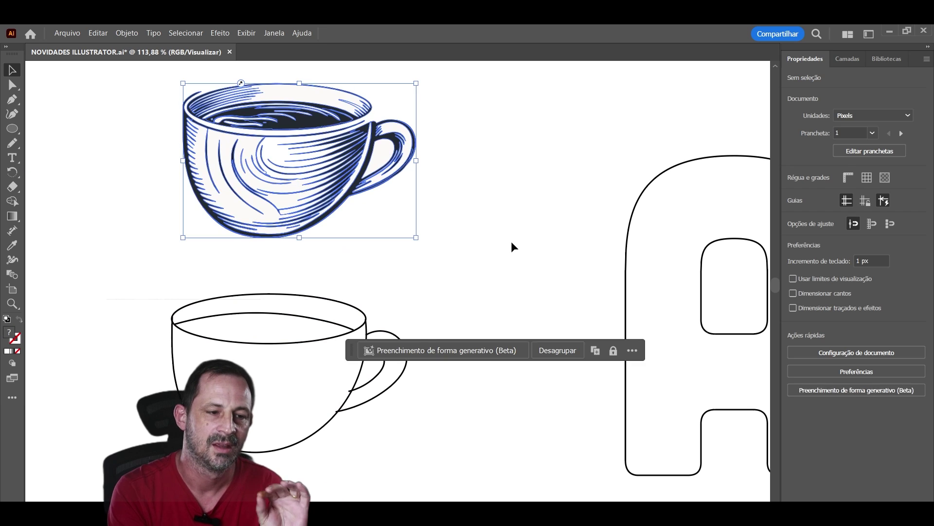
{"action": "left_click", "coordinate": [545, 254]}
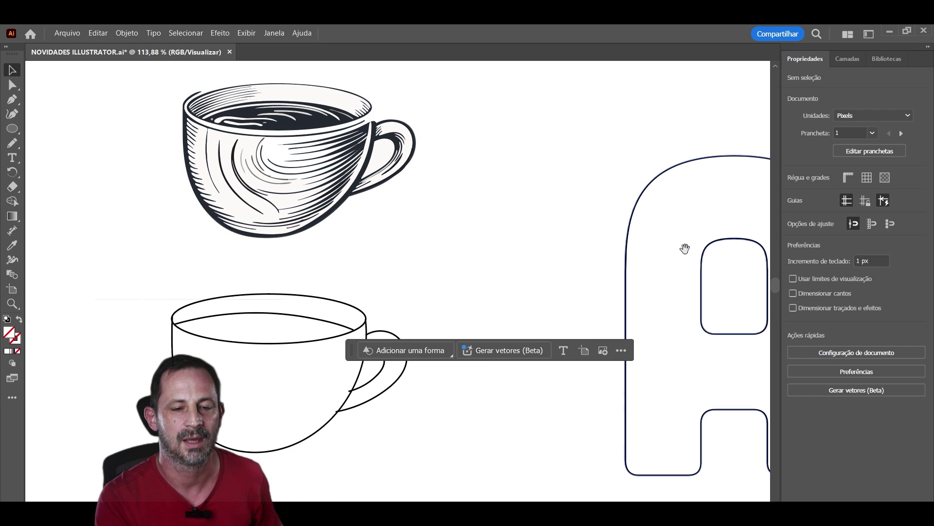
Select the outlined letter A and enter the generative fill prompt 'Colméia de abelhas, abelhas'.
{"action": "mouse_move", "coordinate": [684, 246]}
{"action": "left_mouse_down"}
{"action": "mouse_move", "coordinate": [450, 177]}
{"action": "mouse_move", "coordinate": [290, 198]}
{"action": "mouse_move", "coordinate": [285, 214]}
{"action": "left_mouse_up"}
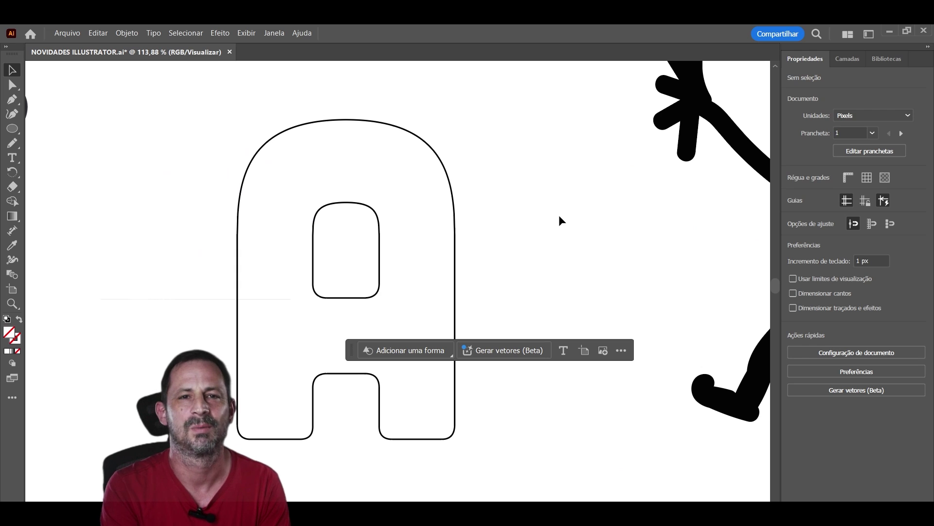
{"action": "left_click", "coordinate": [444, 256]}
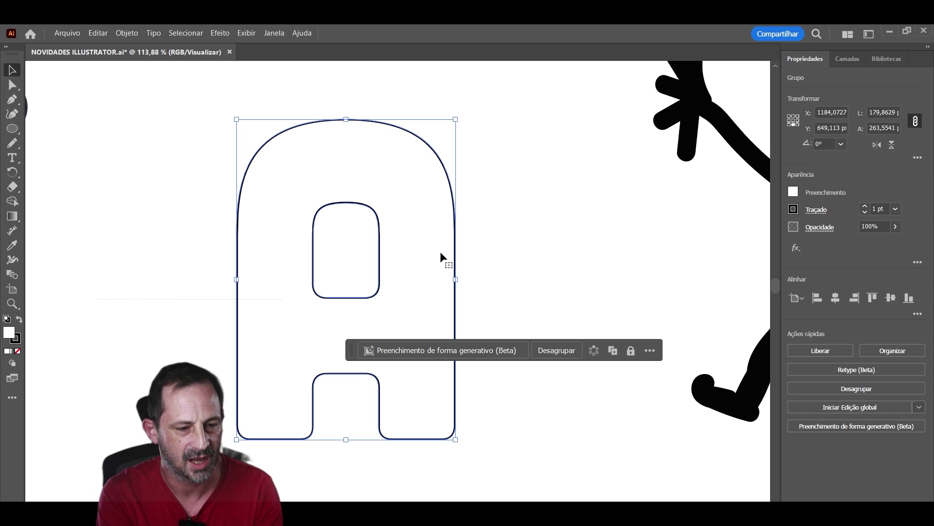
{"action": "left_click", "coordinate": [455, 353]}
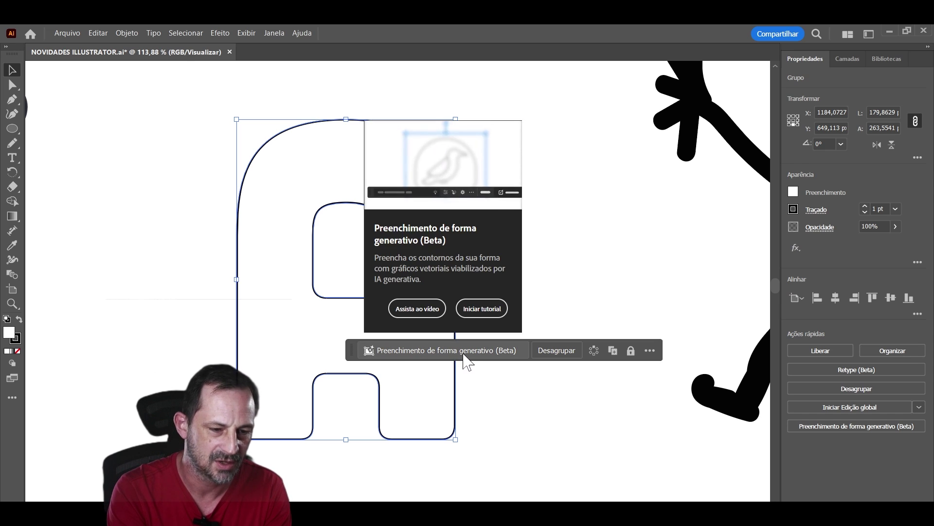
{"action": "key", "text": "Escape"}
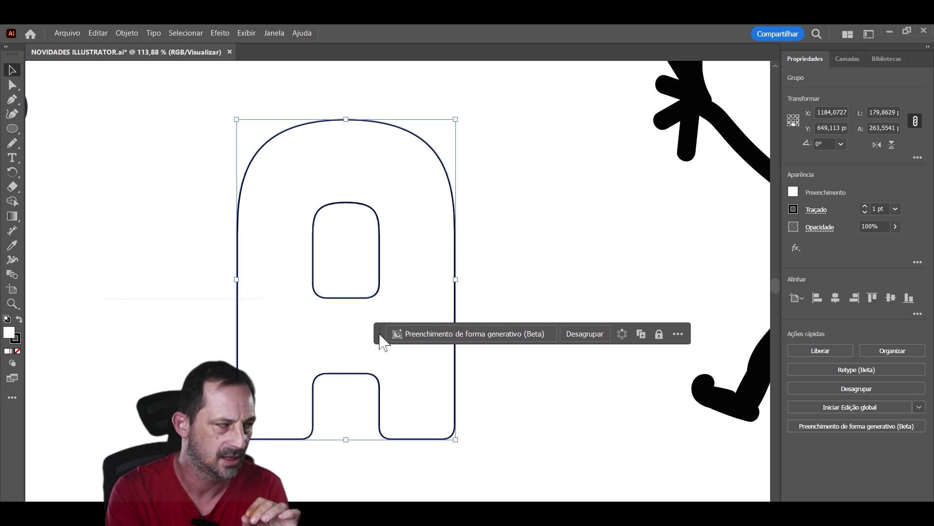
{"action": "left_click", "coordinate": [433, 341]}
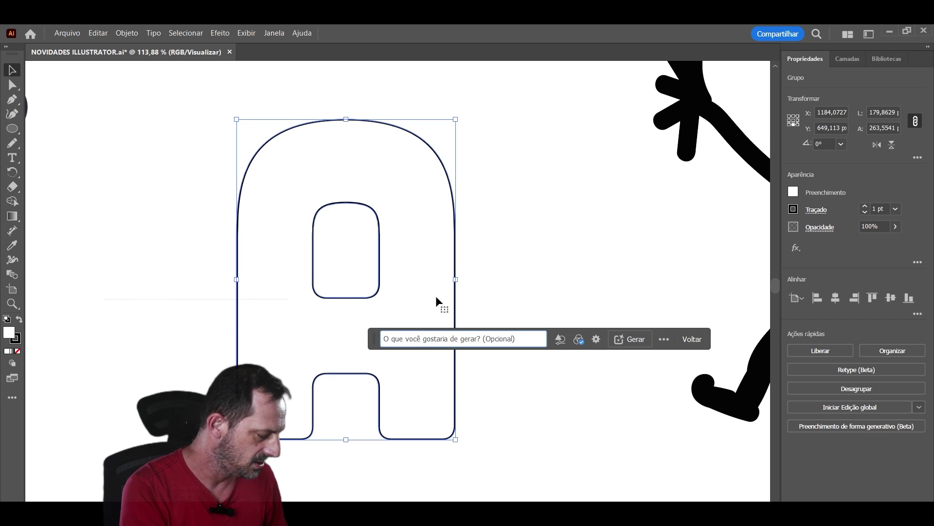
{"action": "type", "text": "C"}
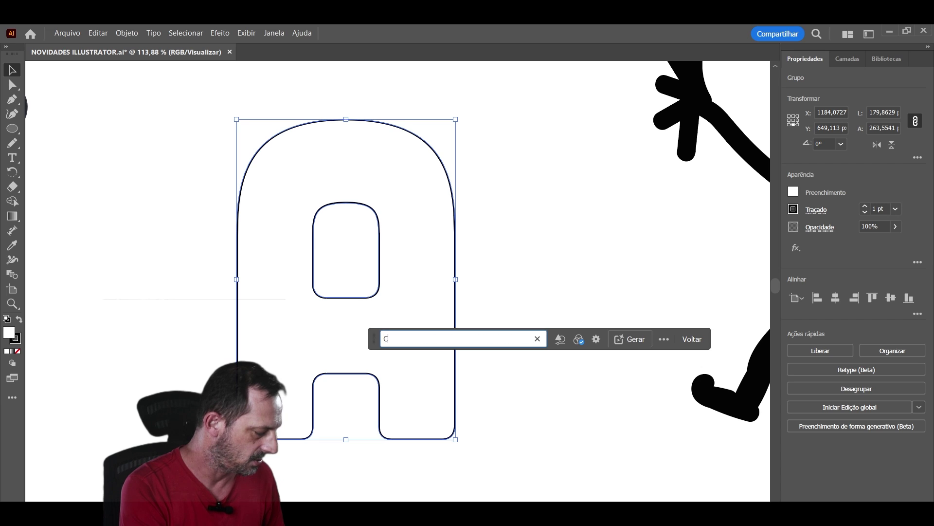
{"action": "type", "text": "olméia"}
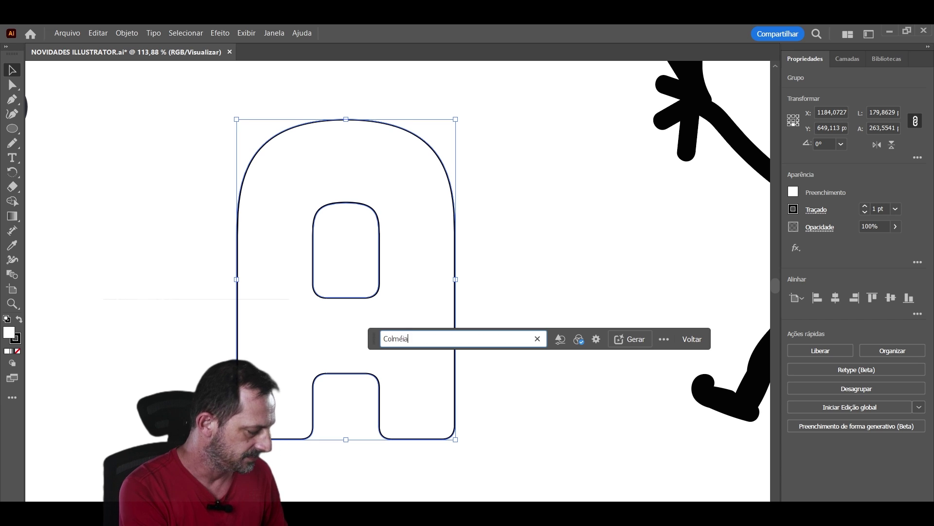
{"action": "type", "text": " de abelhas"}
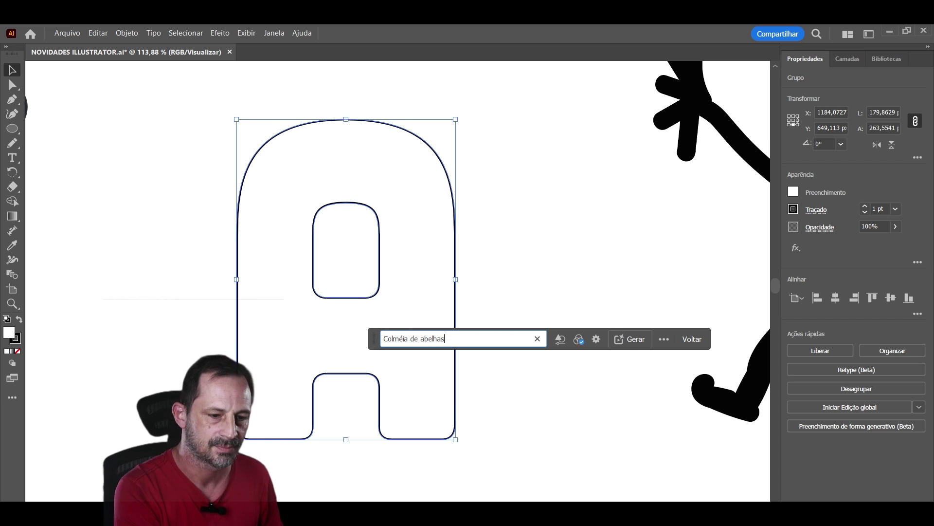
{"action": "type", "text": ", ab"}
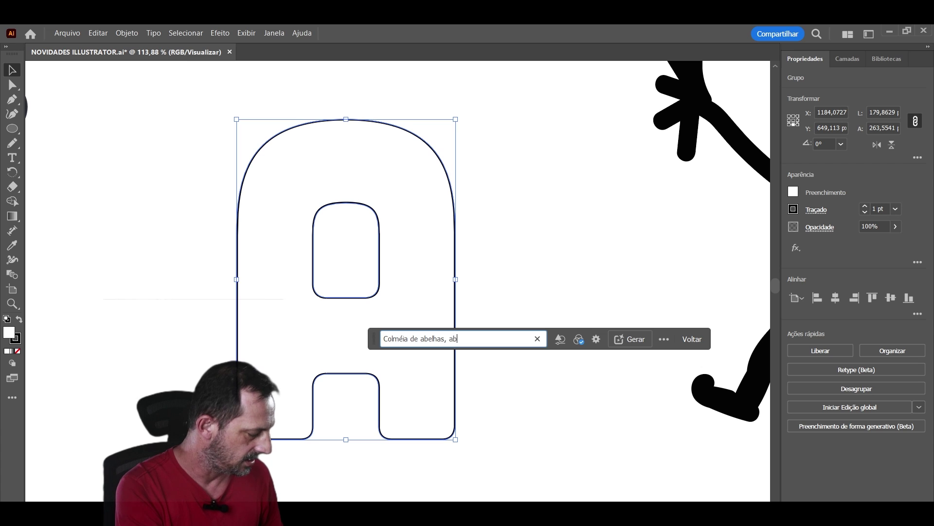
{"action": "type", "text": "elhas"}
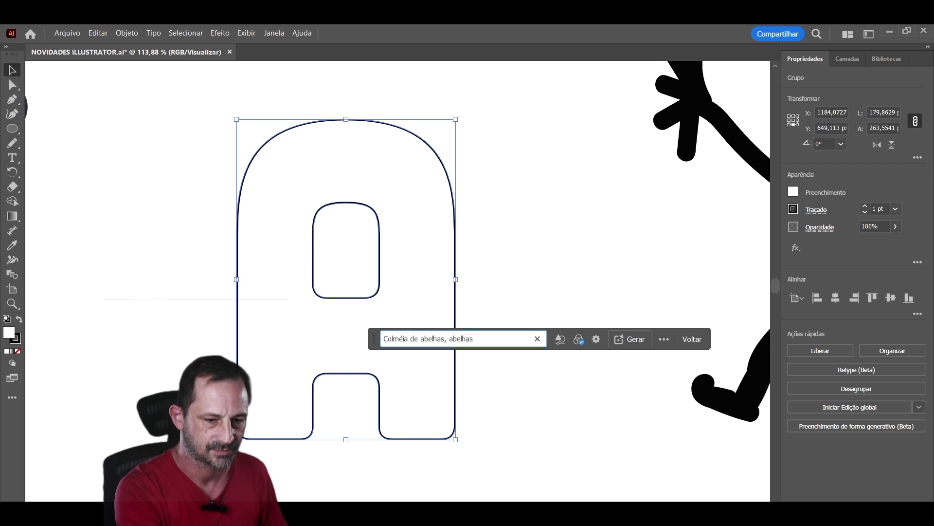
{"action": "left_click", "coordinate": [578, 340]}
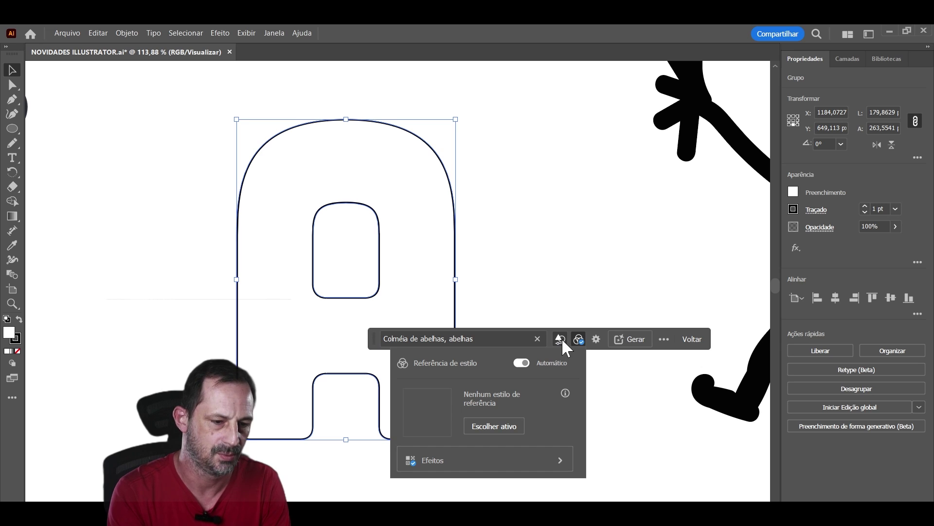
Browse the Efeitos style presets and begin choosing an artwork style reference.
{"action": "left_click", "coordinate": [494, 460]}
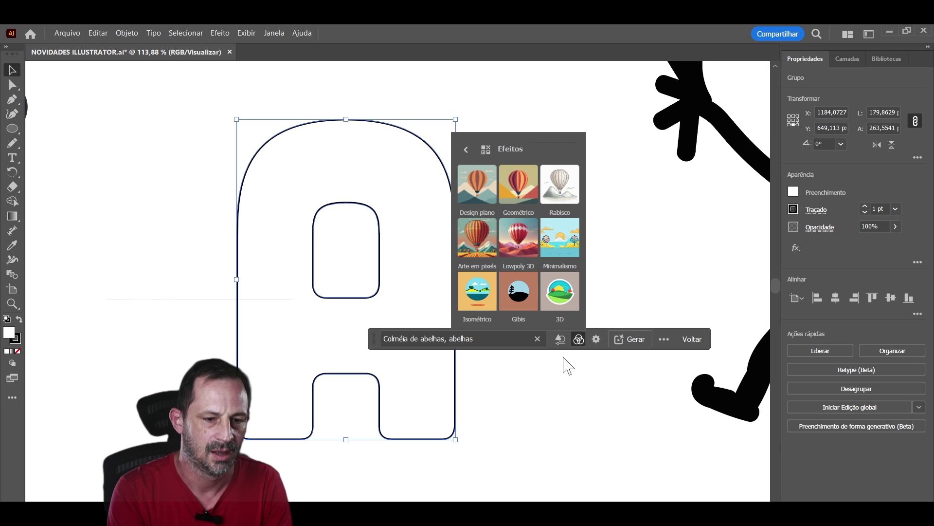
{"action": "left_click", "coordinate": [560, 341]}
{"action": "left_click", "coordinate": [561, 340]}
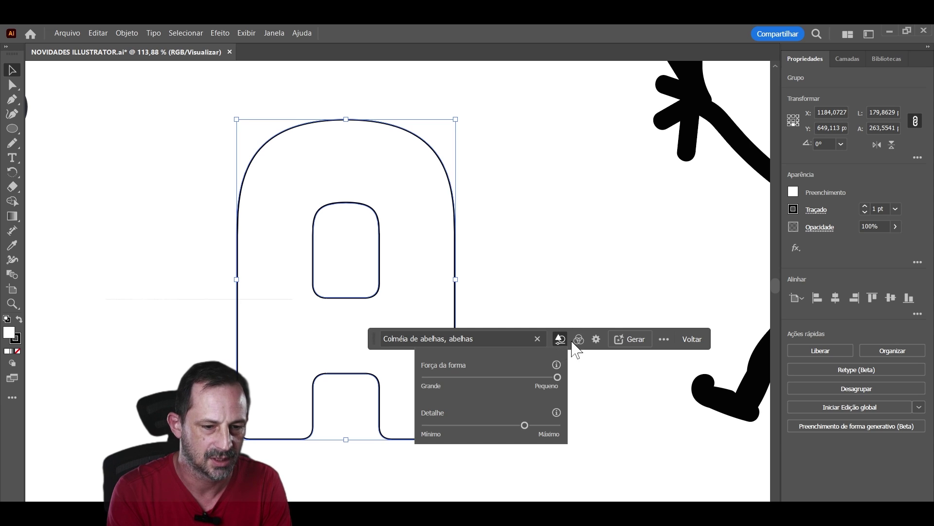
{"action": "left_click", "coordinate": [573, 341]}
{"action": "left_click", "coordinate": [580, 339]}
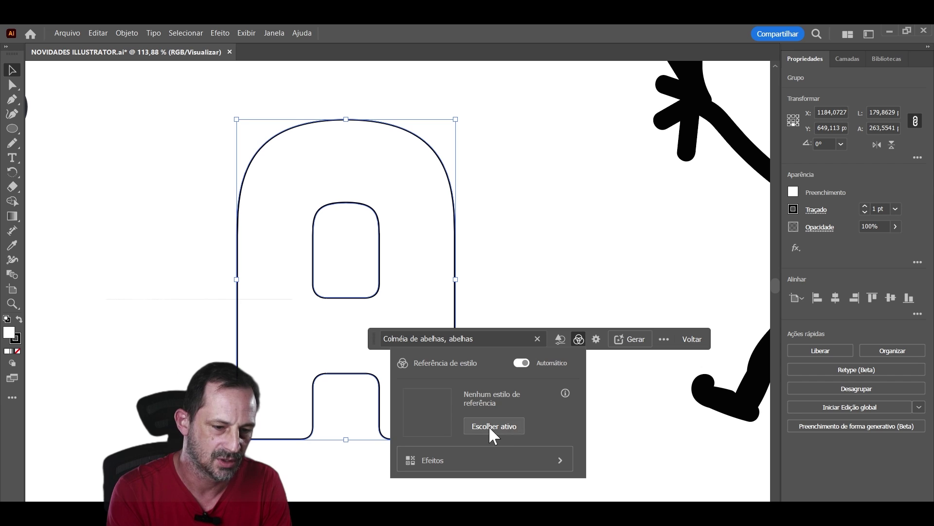
{"action": "left_click", "coordinate": [488, 425]}
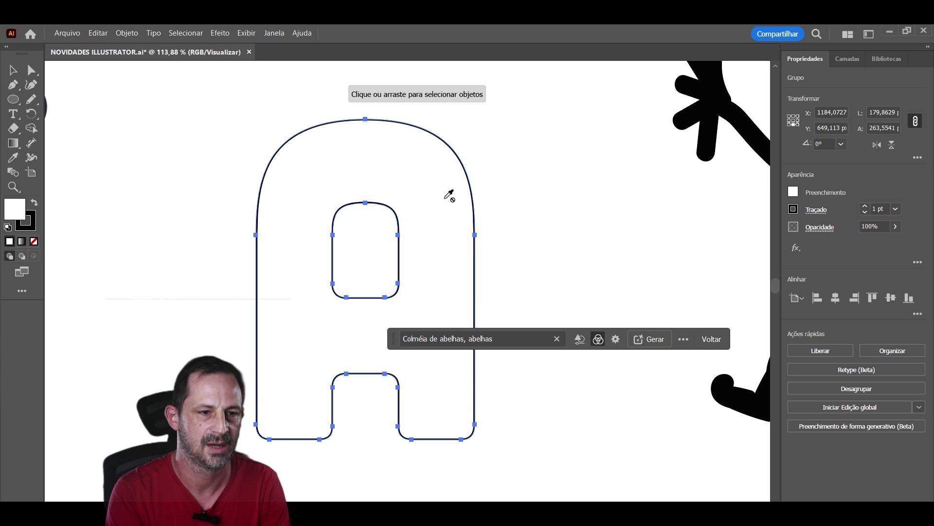
Cancel the style reference, set Detalhe to Máximo, and generate the bee-hive fill.
{"action": "key", "text": "ctrl+minus"}
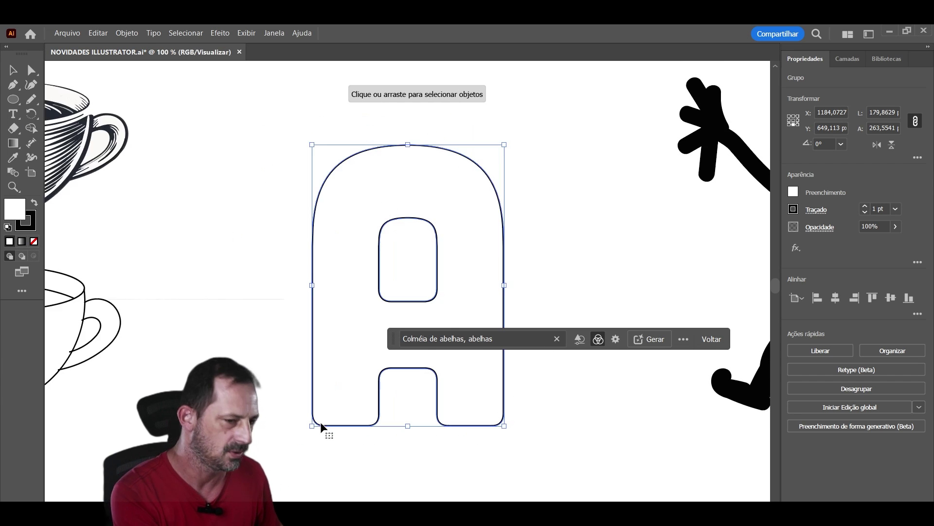
{"action": "key", "text": "ctrl+minus"}
{"action": "key", "text": "ctrl+minus"}
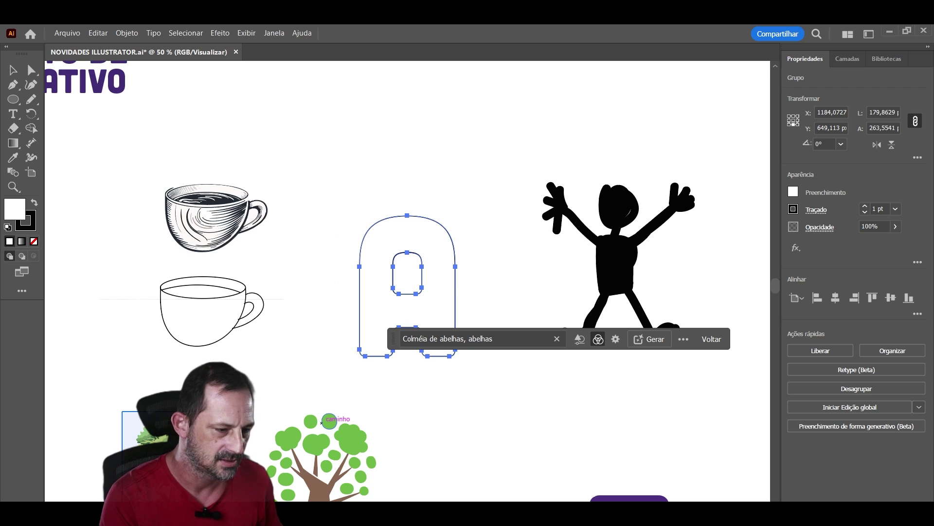
{"action": "key", "text": "Escape"}
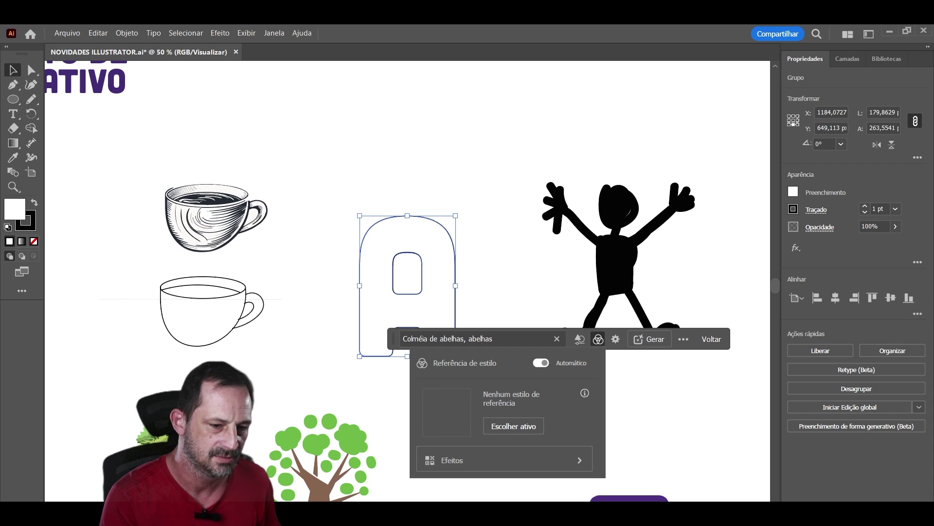
{"action": "left_click", "coordinate": [513, 426]}
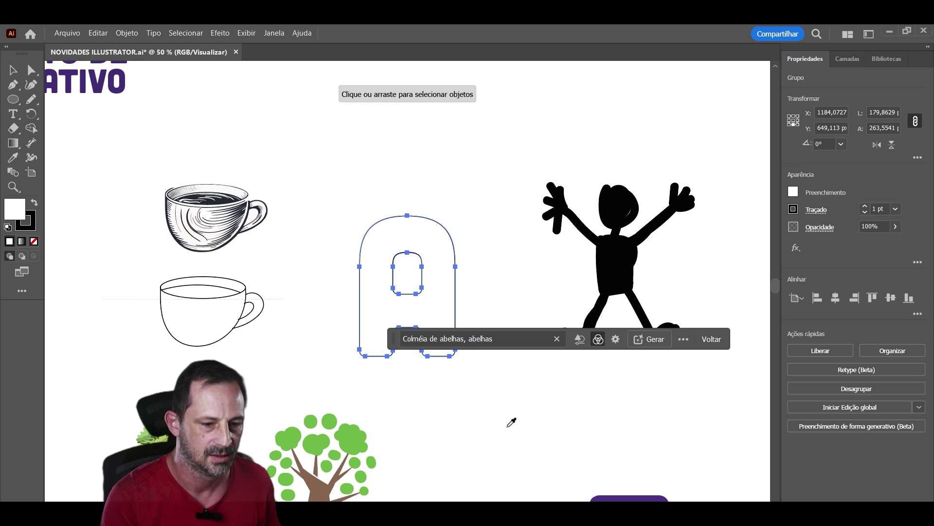
{"action": "key", "text": "Escape"}
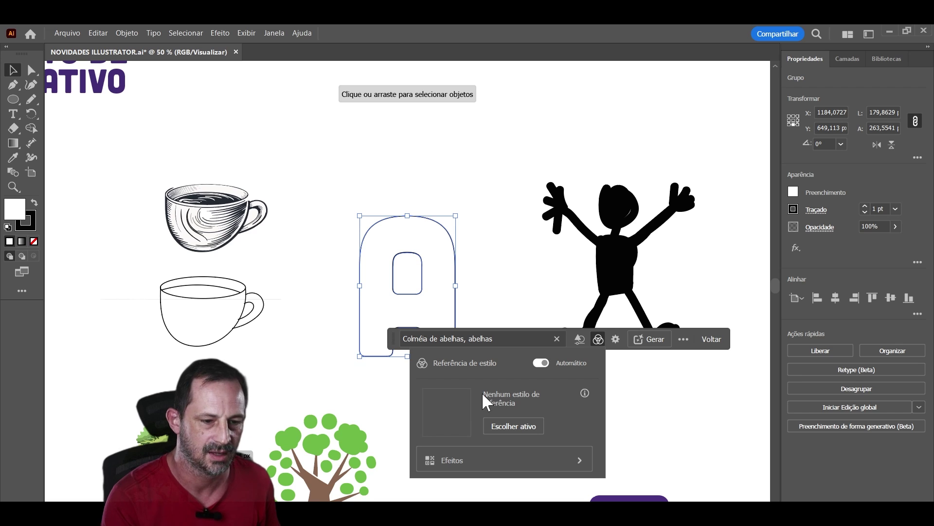
{"action": "left_click", "coordinate": [579, 339]}
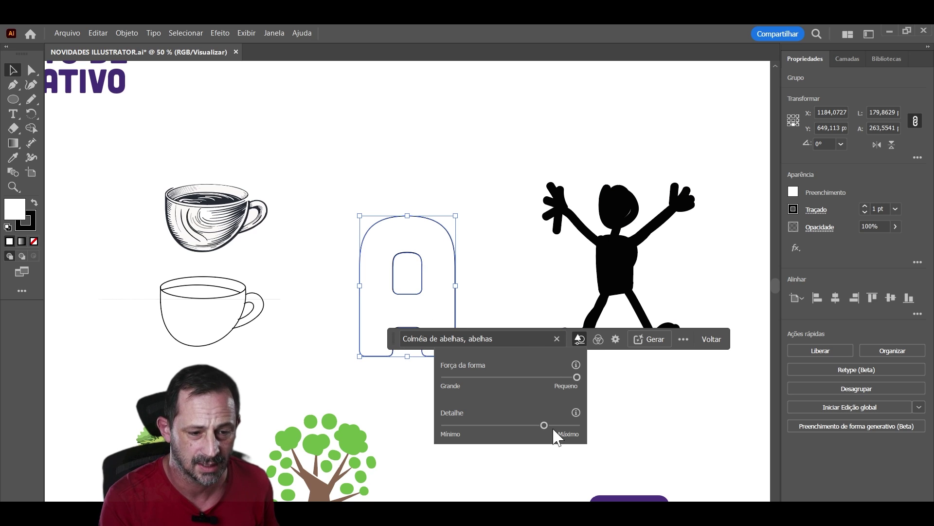
{"action": "left_click", "coordinate": [652, 340]}
Generate the bee-and-honeycomb fill inside the A and switch to the third variation.
{"action": "left_click", "coordinate": [652, 341]}
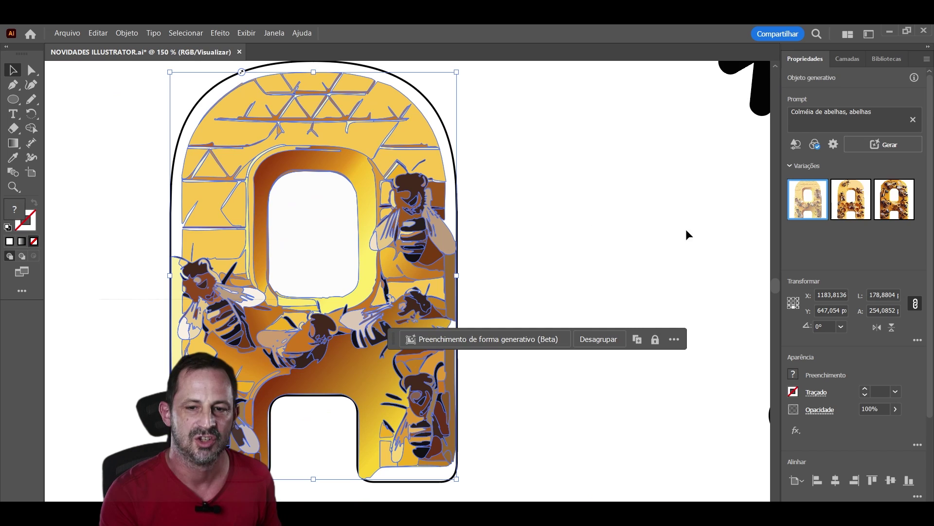
{"action": "left_click", "coordinate": [849, 212]}
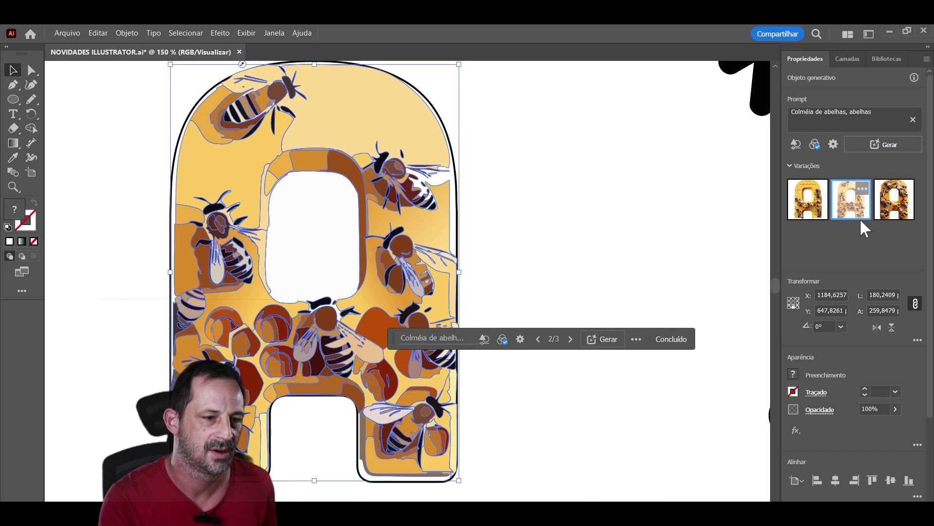
{"action": "left_click", "coordinate": [892, 215]}
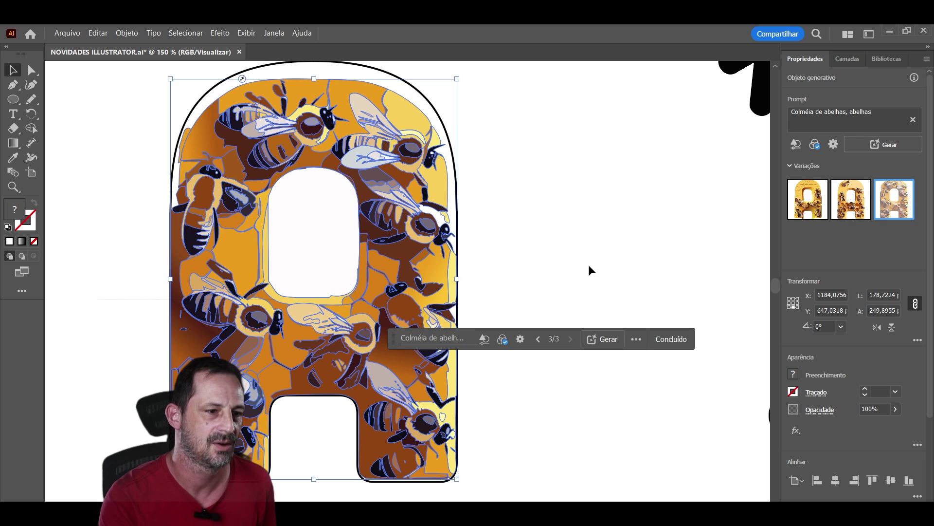
Move the bee-textured A back over the original outlined A.
{"action": "left_click", "coordinate": [583, 230]}
{"action": "scroll", "coordinate": [511, 219], "scroll_direction": "down", "scroll_amount": 2}
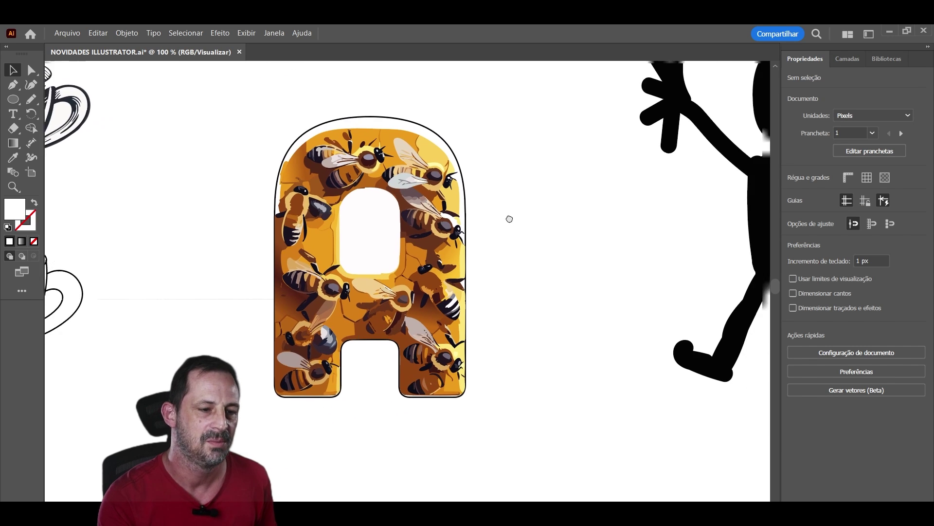
{"action": "left_click_drag", "start_coordinate": [510, 219], "coordinate": [467, 214]}
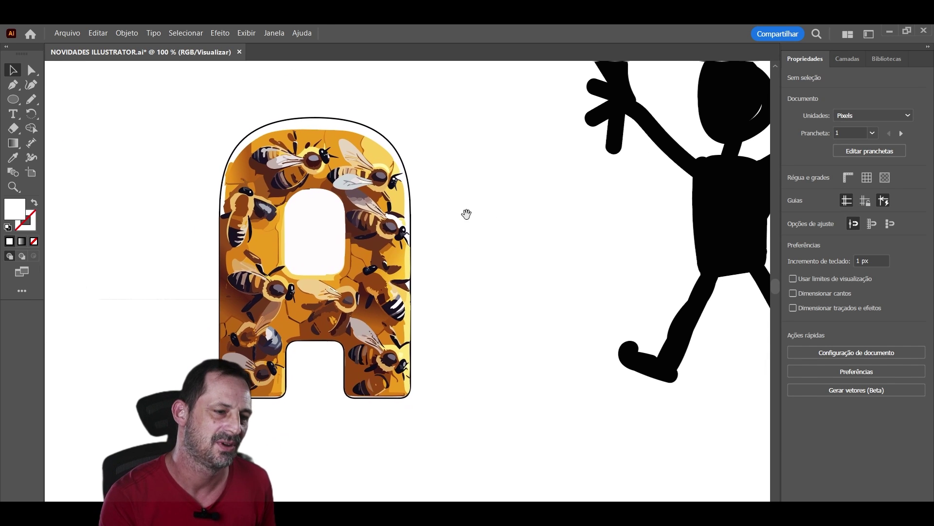
{"action": "scroll", "coordinate": [466, 215], "scroll_direction": "down", "scroll_amount": 2}
{"action": "left_click_drag", "start_coordinate": [401, 277], "coordinate": [537, 264]}
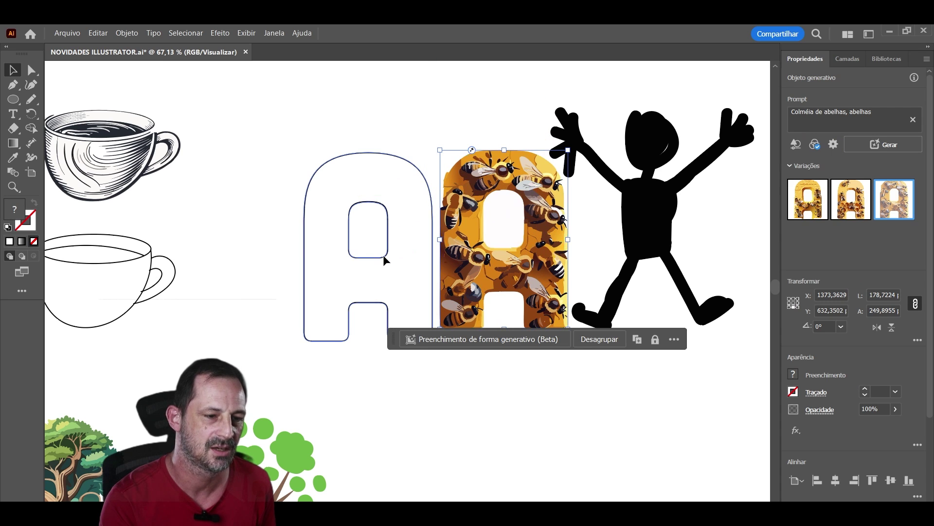
{"action": "left_click_drag", "start_coordinate": [384, 255], "coordinate": [305, 249]}
{"action": "left_click_drag", "start_coordinate": [541, 266], "coordinate": [478, 263]}
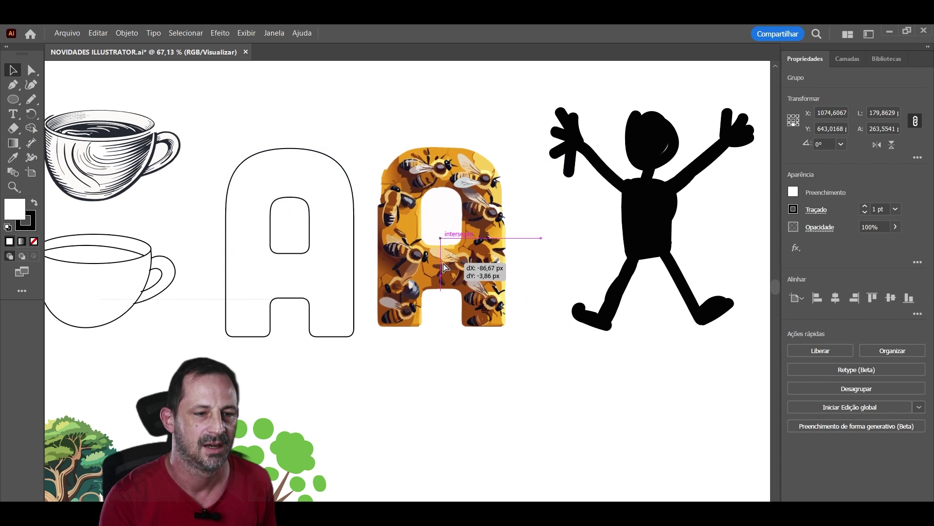
{"action": "left_click", "coordinate": [537, 247]}
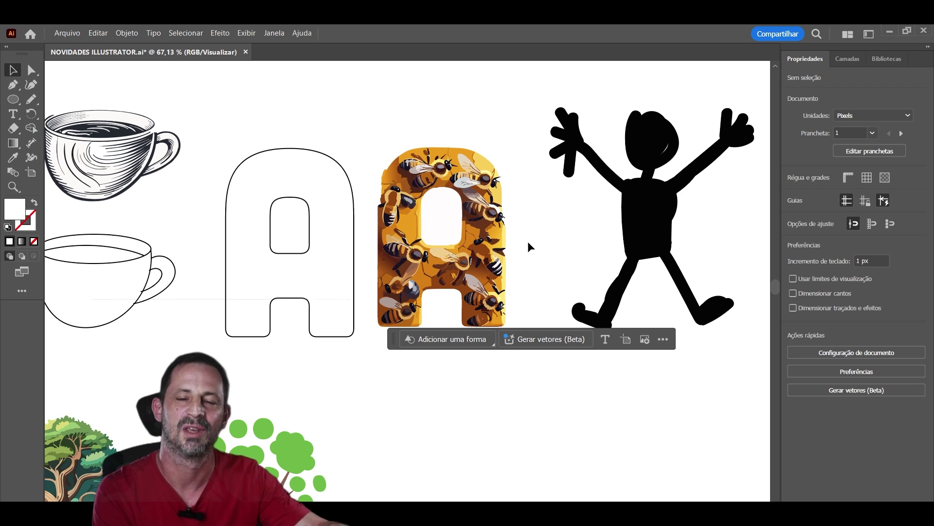
{"action": "left_click_drag", "start_coordinate": [481, 258], "coordinate": [325, 263]}
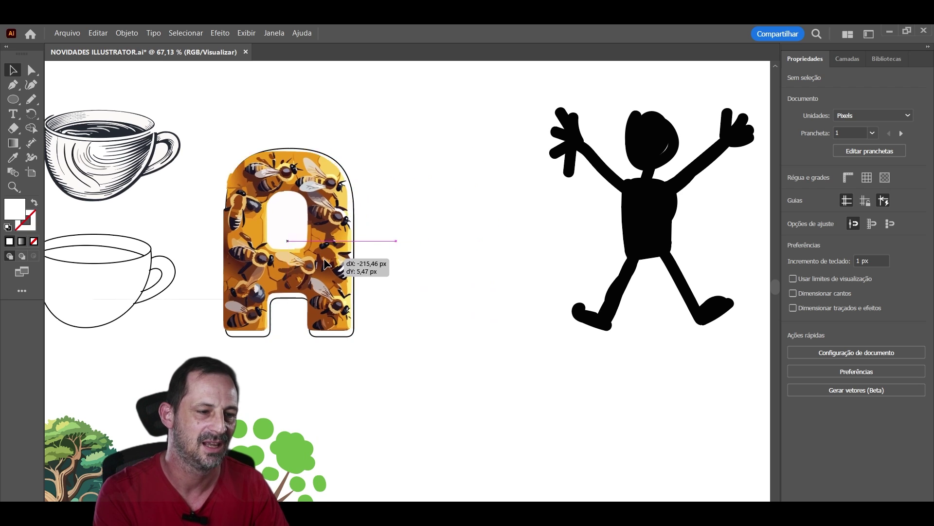
{"action": "left_click_drag", "start_coordinate": [326, 263], "coordinate": [414, 249]}
{"action": "scroll", "coordinate": [572, 252], "scroll_direction": "right", "scroll_amount": 5}
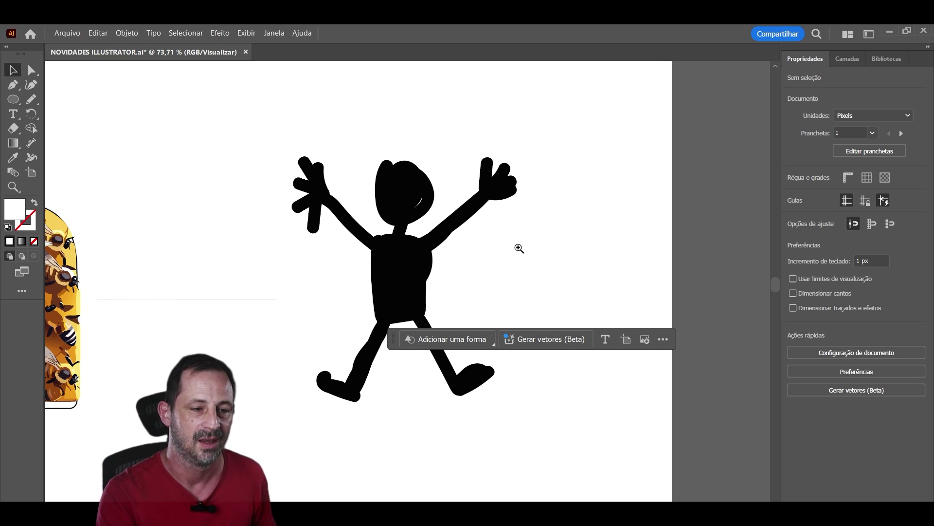
Centre the view on the black stick figure and select it.
{"action": "left_click_drag", "start_coordinate": [519, 248], "coordinate": [475, 245]}
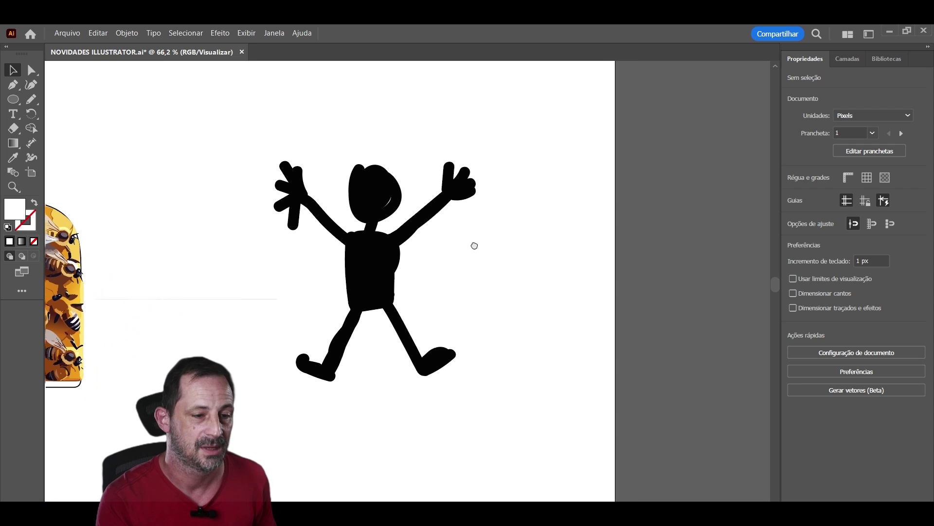
{"action": "scroll", "coordinate": [445, 261], "scroll_direction": "up", "scroll_amount": 1}
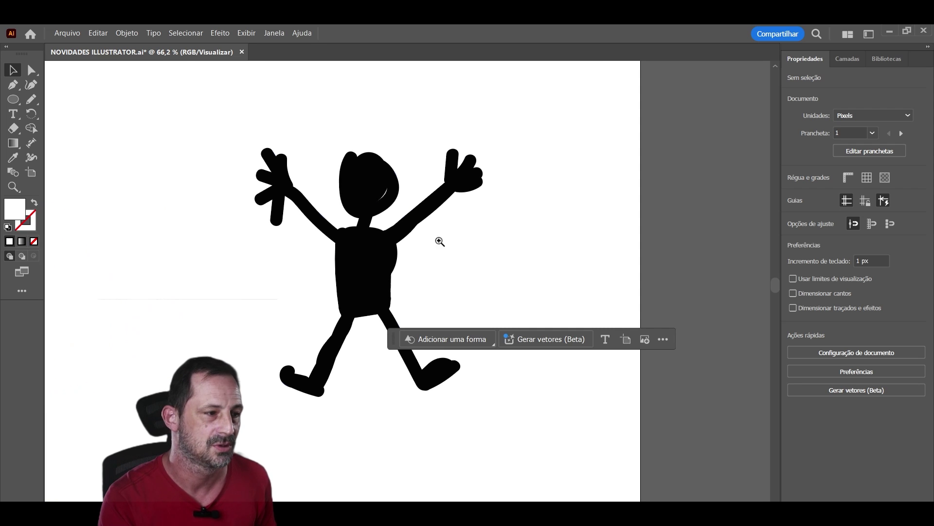
{"action": "right_click", "coordinate": [36, 102]}
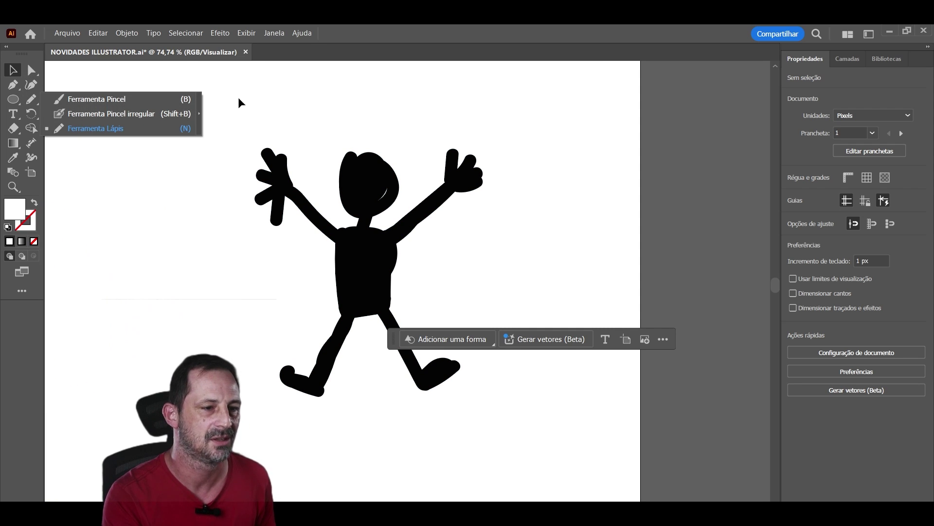
{"action": "left_click", "coordinate": [291, 96]}
{"action": "left_click_drag", "start_coordinate": [541, 205], "coordinate": [557, 237]}
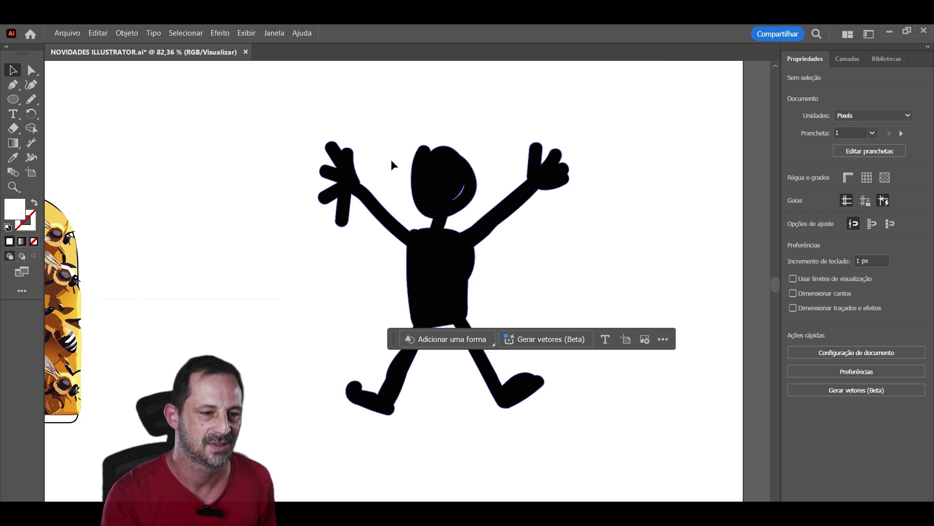
{"action": "mouse_move", "coordinate": [278, 93]}
{"action": "left_mouse_down"}
{"action": "mouse_move", "coordinate": [594, 285]}
{"action": "mouse_move", "coordinate": [606, 439]}
{"action": "left_mouse_up"}
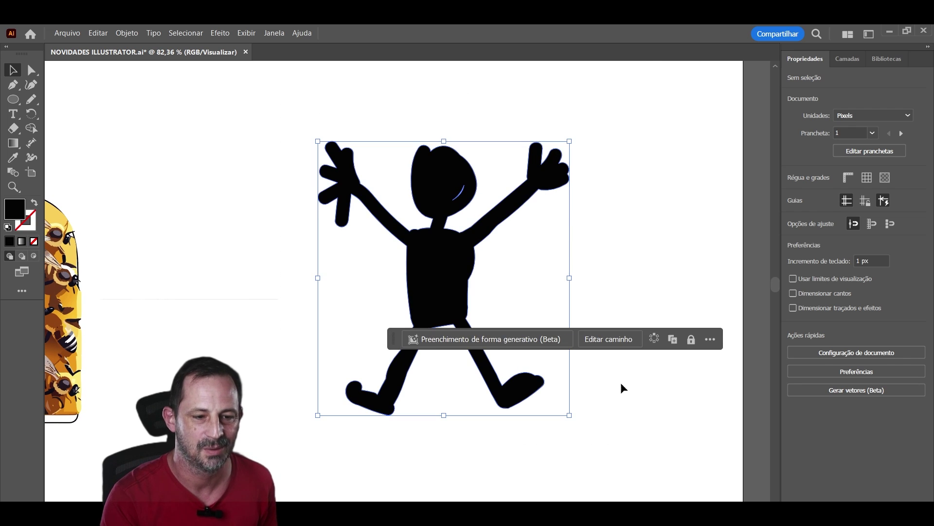
Start a generative shape fill on the figure with the prompt 'criança feliz pulando'.
{"action": "left_click", "coordinate": [453, 341]}
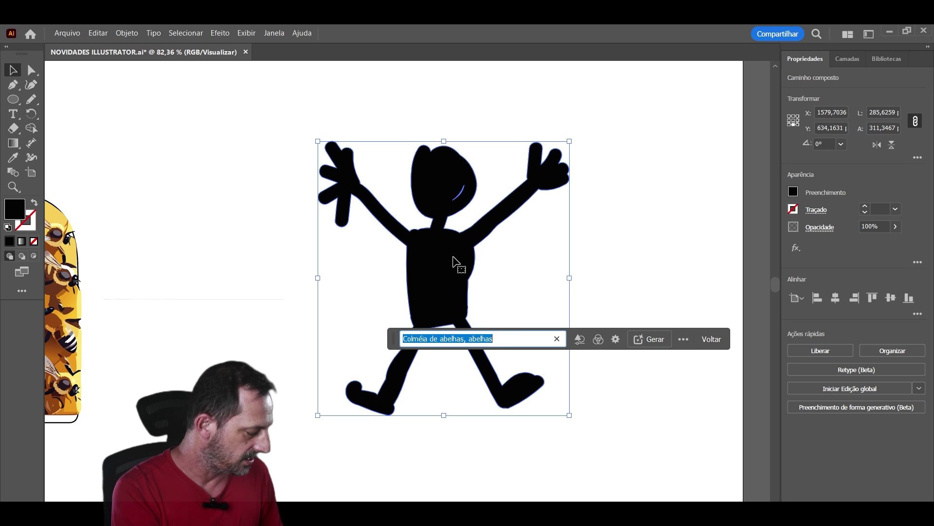
{"action": "type", "text": "garota"}
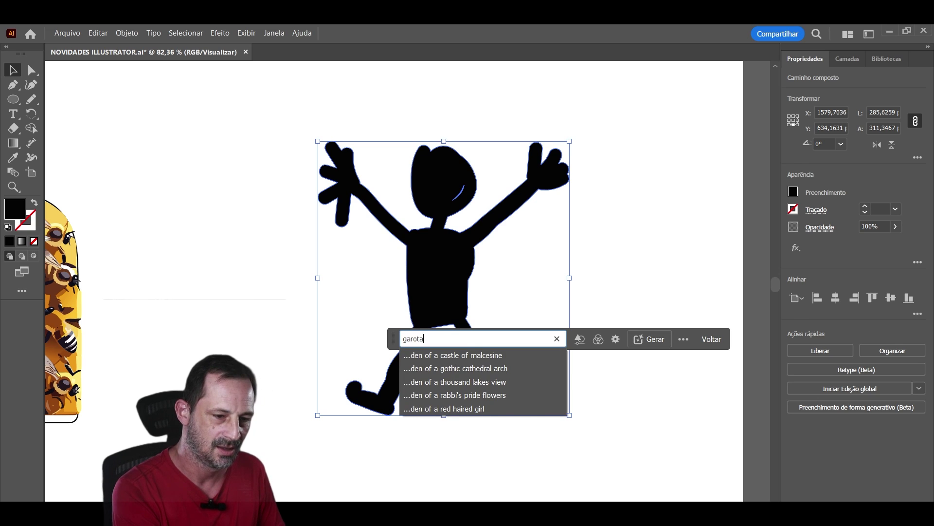
{"action": "key", "text": "Escape"}
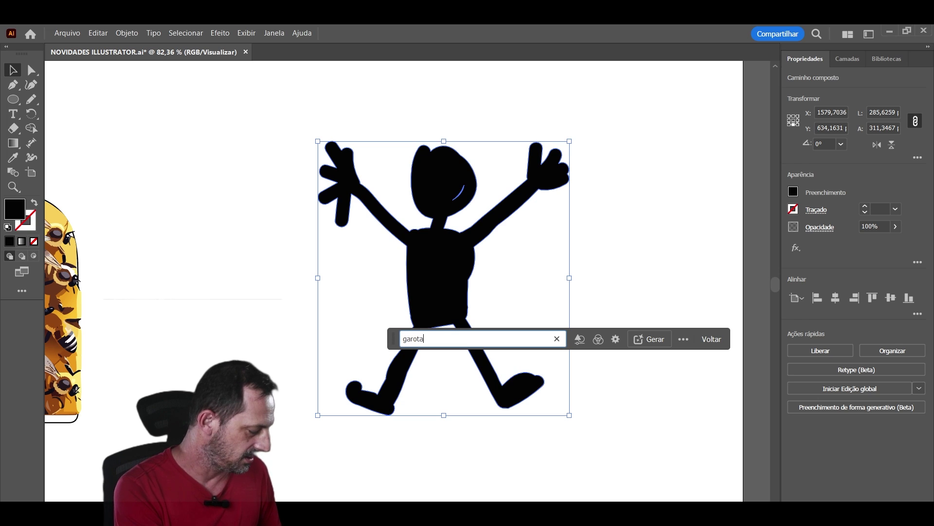
{"action": "type", "text": "cr"}
{"action": "key", "text": "Return"}
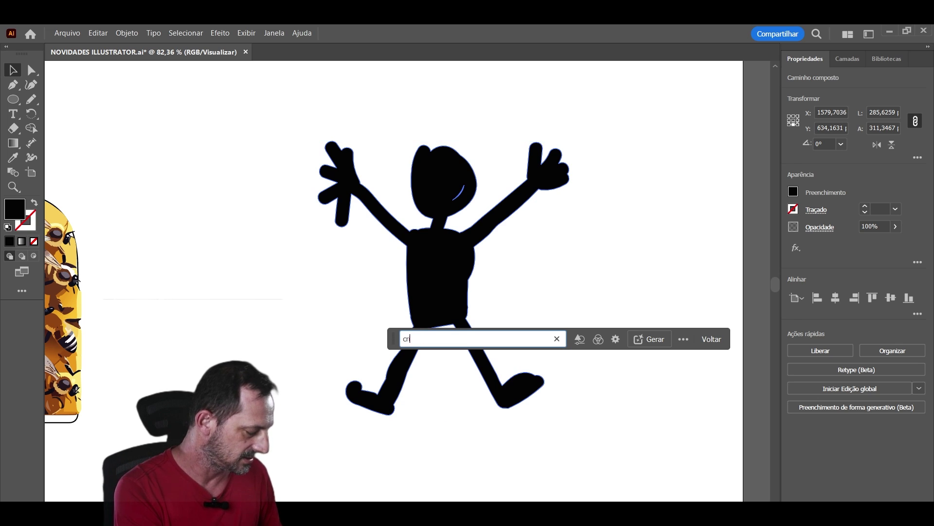
{"action": "type", "text": "ança feliz pulando"}
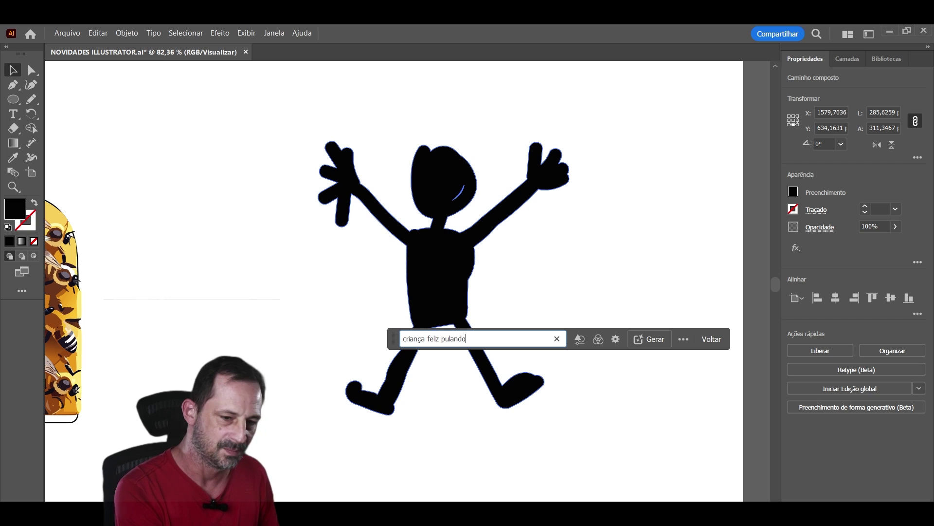
Set shape strength to the middle and open the full generative fill settings.
{"action": "left_click", "coordinate": [579, 339]}
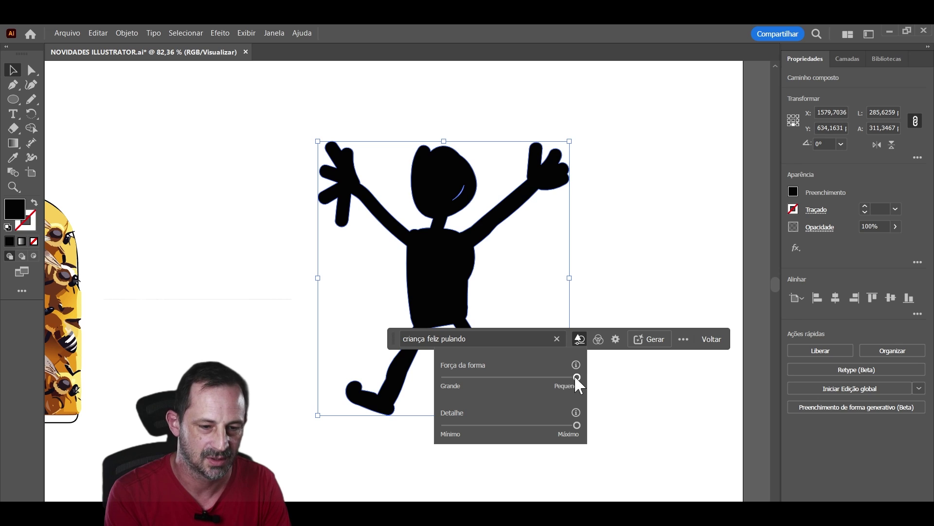
{"action": "left_click", "coordinate": [512, 376]}
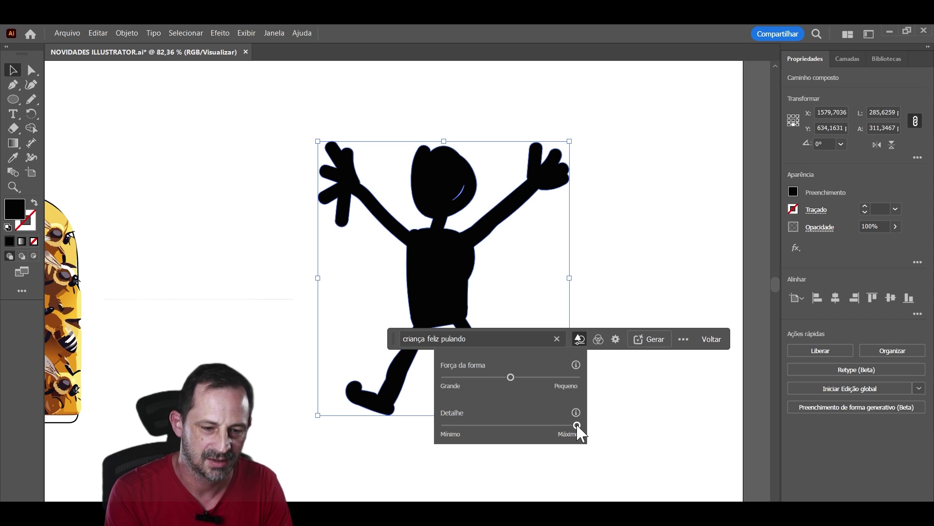
{"action": "left_click", "coordinate": [598, 340]}
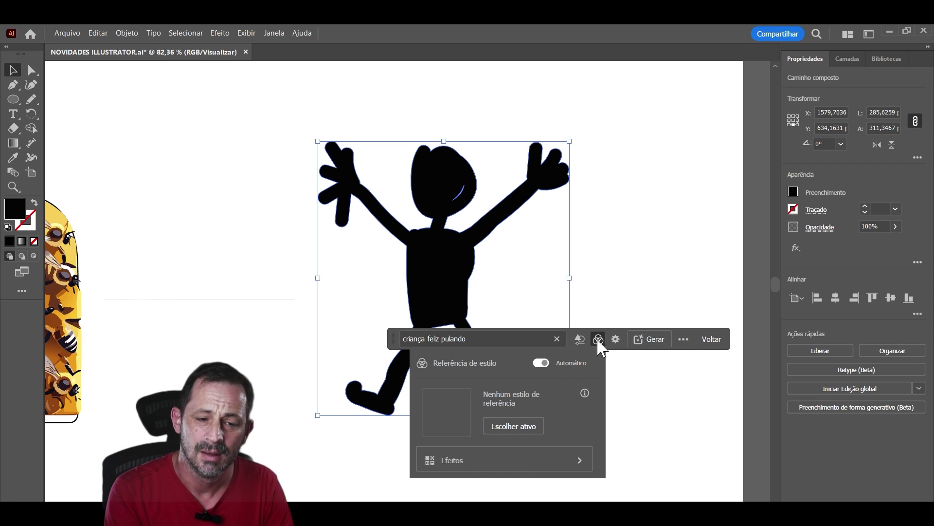
{"action": "left_click", "coordinate": [616, 341]}
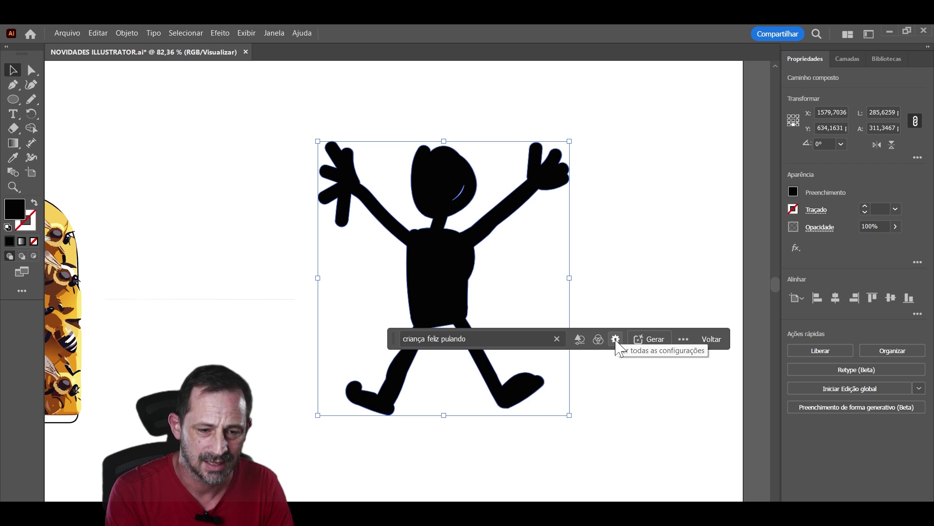
{"action": "left_click", "coordinate": [615, 341]}
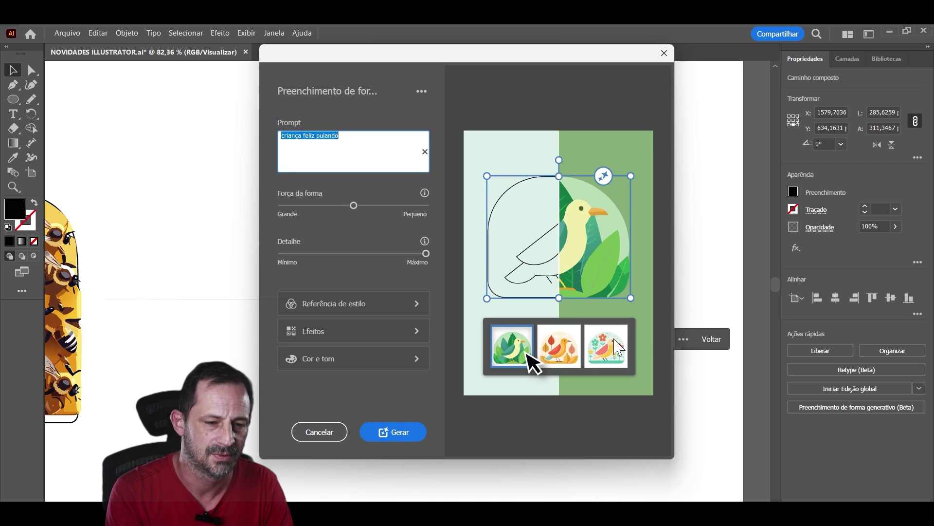
Review style, effects and colour settings, choose the Cor vibrante preset, and generate.
{"action": "left_click", "coordinate": [359, 303]}
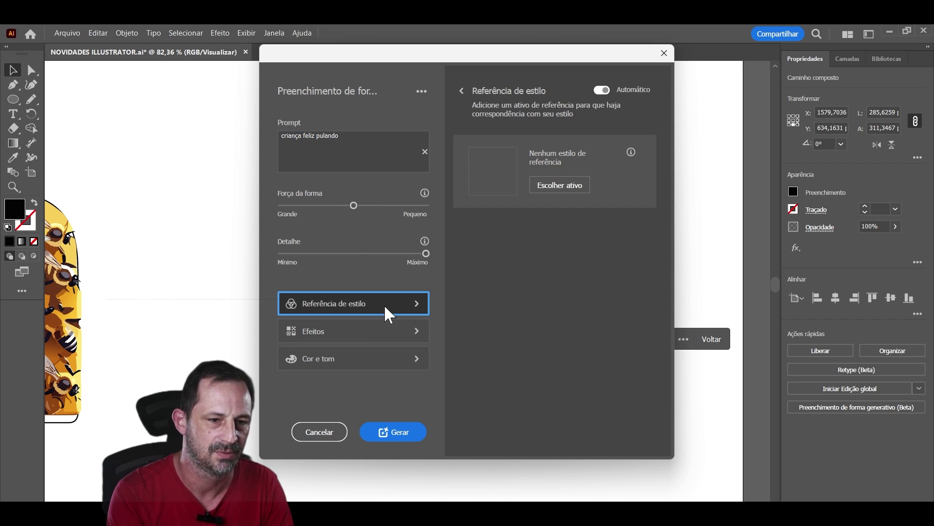
{"action": "left_click", "coordinate": [349, 329]}
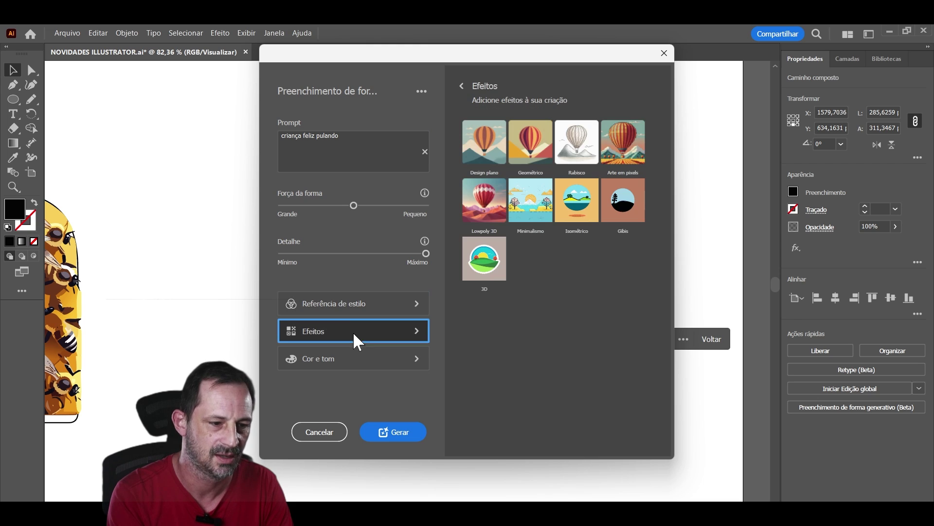
{"action": "left_click", "coordinate": [370, 368]}
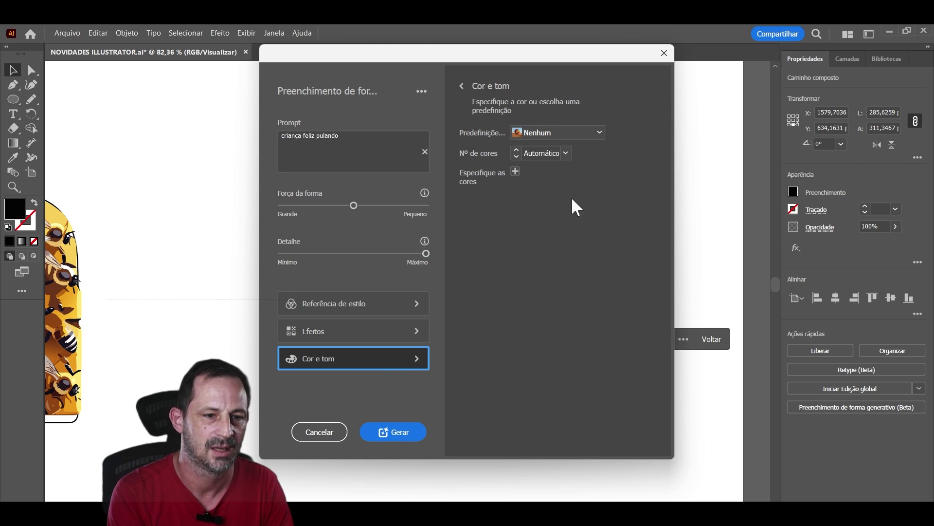
{"action": "left_click", "coordinate": [600, 132]}
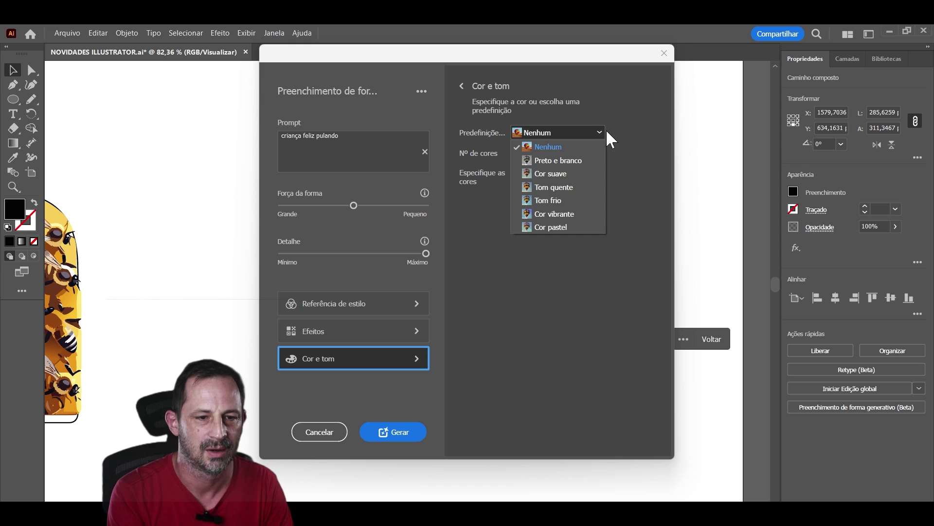
{"action": "left_click", "coordinate": [547, 216]}
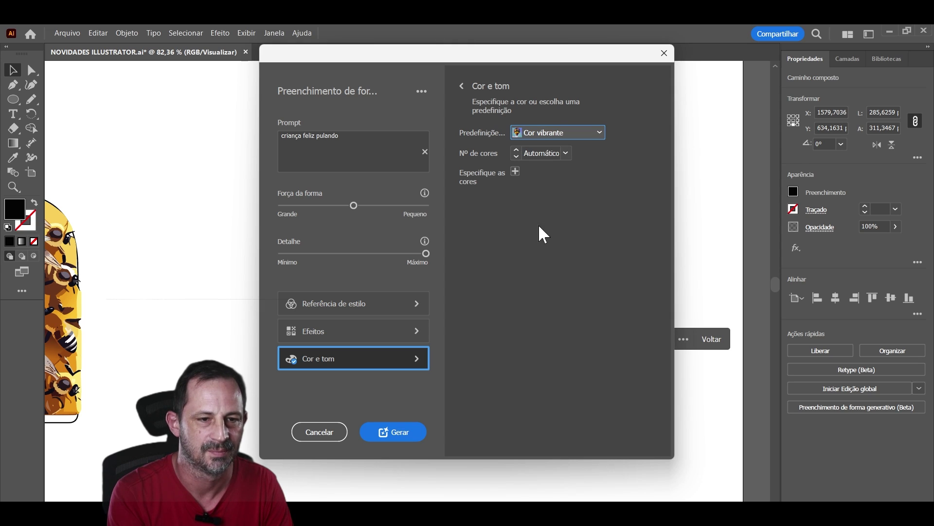
{"action": "left_click", "coordinate": [392, 433]}
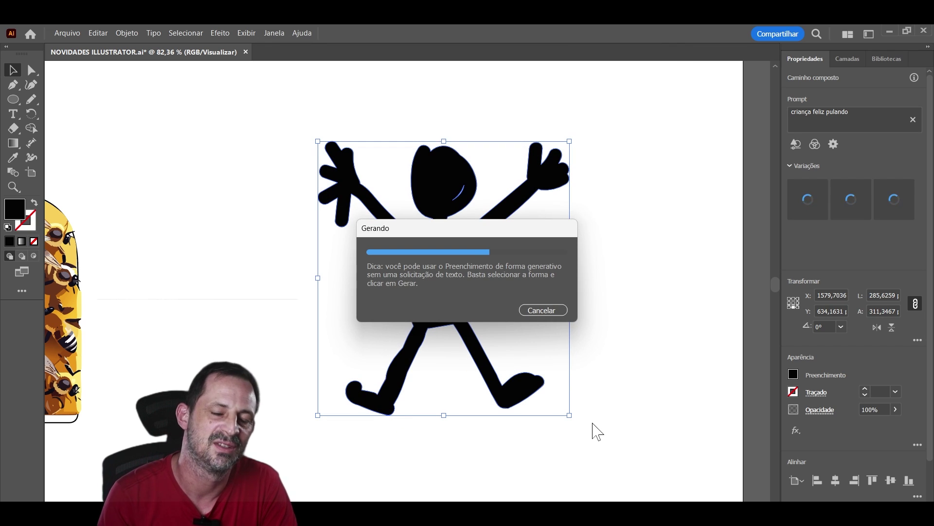
Try the three jumping-child variations over the figure, then delete the generated image.
{"action": "left_click_drag", "start_coordinate": [319, 257], "coordinate": [216, 264]}
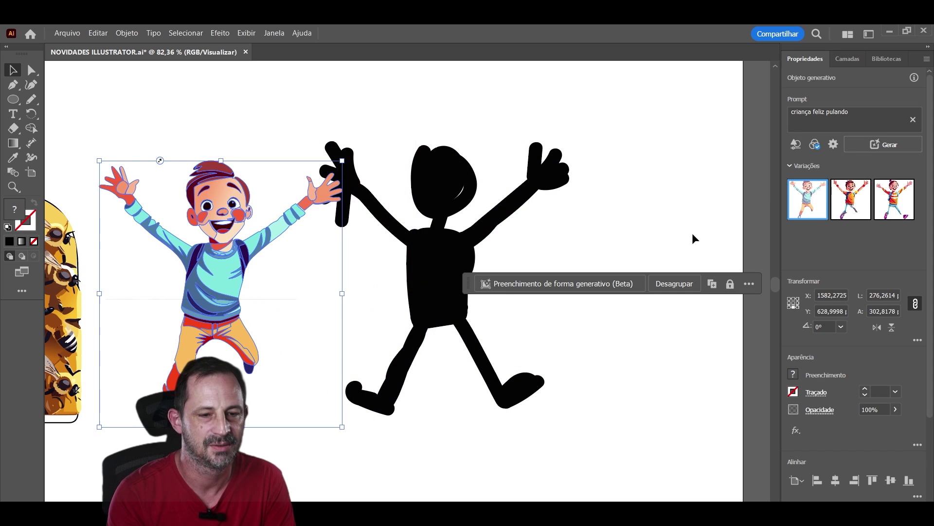
{"action": "left_click", "coordinate": [854, 209]}
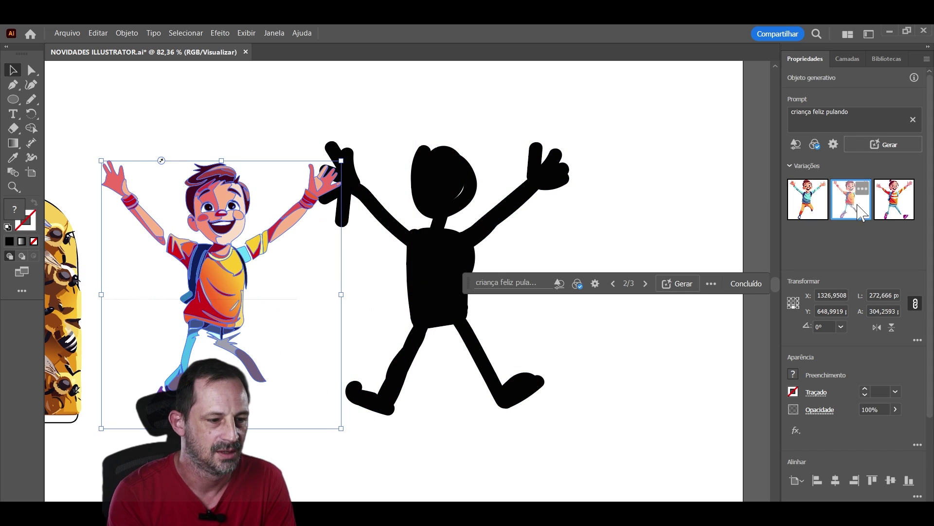
{"action": "left_click", "coordinate": [895, 214]}
{"action": "left_click_drag", "start_coordinate": [278, 296], "coordinate": [289, 285]}
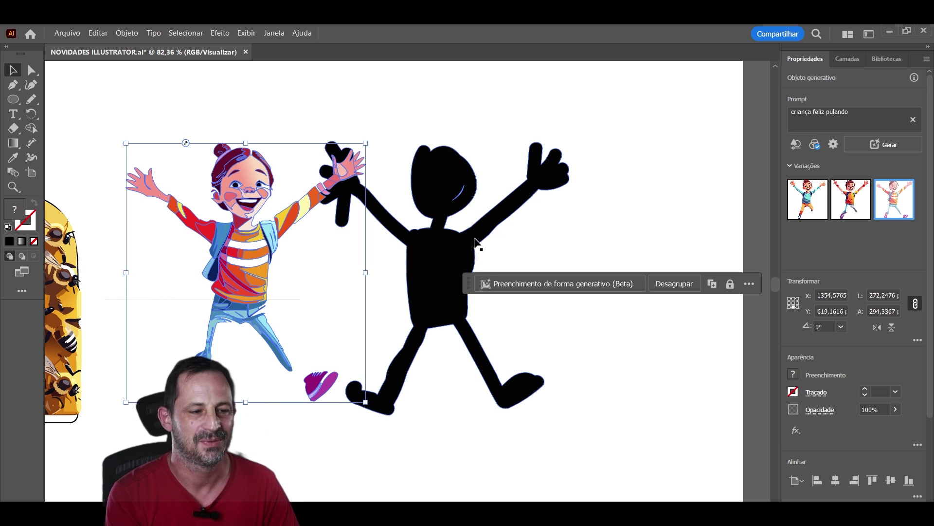
{"action": "left_click_drag", "start_coordinate": [290, 197], "coordinate": [491, 201]}
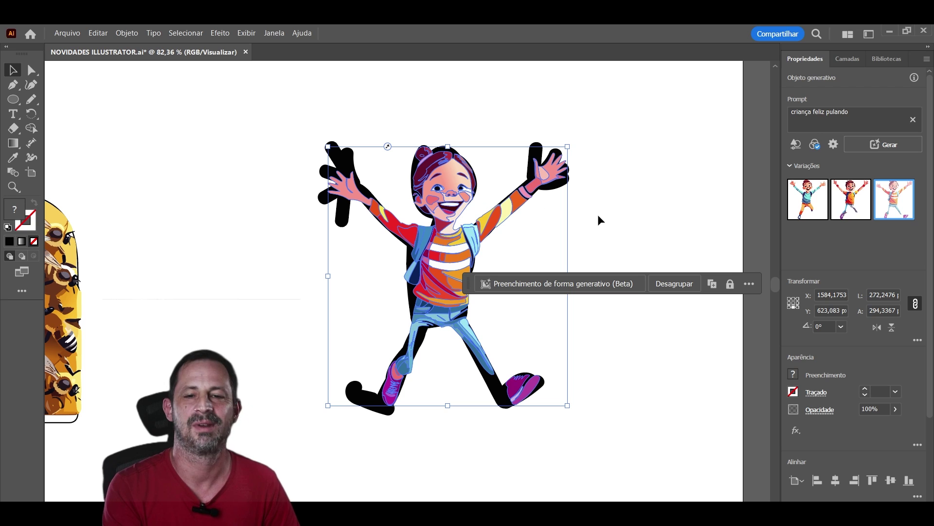
{"action": "key", "text": "Delete"}
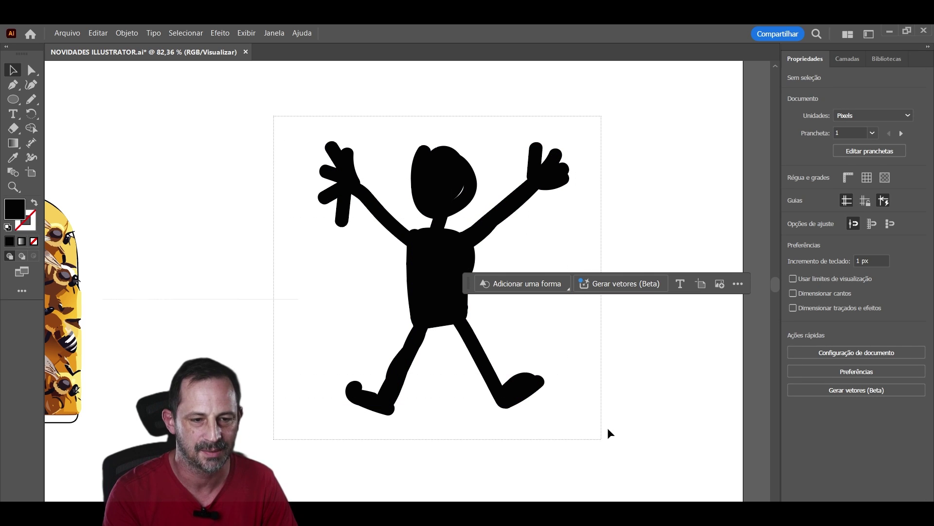
Select the black stick figure and regenerate its generative shape fill.
{"action": "left_click_drag", "start_coordinate": [362, 145], "coordinate": [607, 431]}
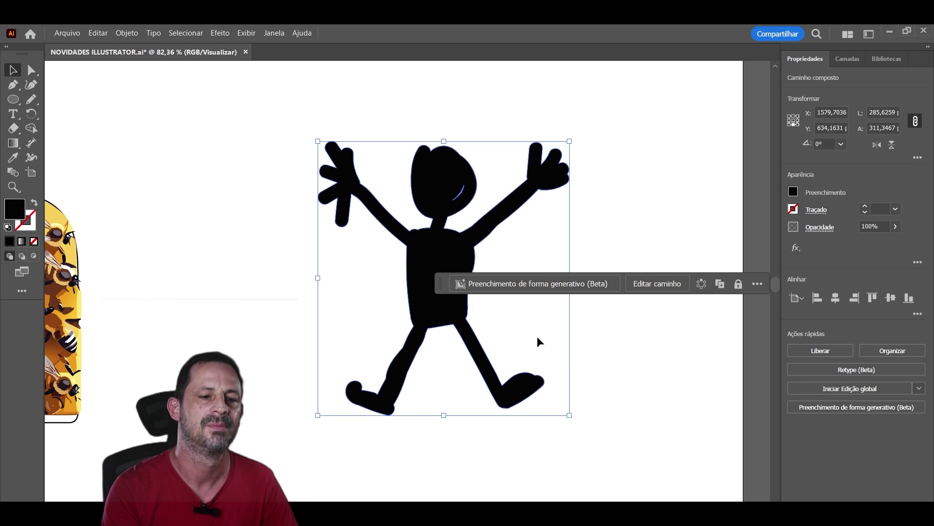
{"action": "left_click", "coordinate": [508, 290]}
{"action": "type", "text": "criança feliz pulando"}
{"action": "left_click", "coordinate": [619, 284]}
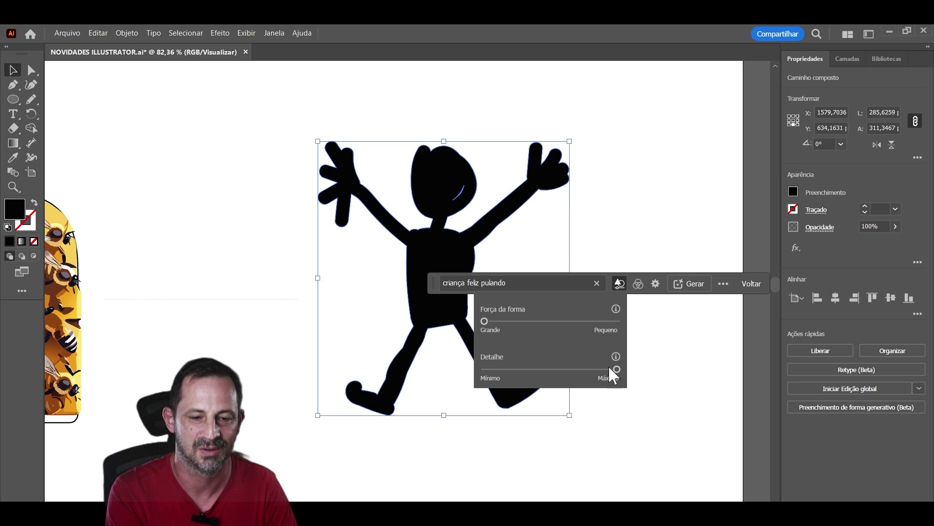
{"action": "left_click", "coordinate": [639, 289]}
{"action": "mouse_move", "coordinate": [638, 283]}
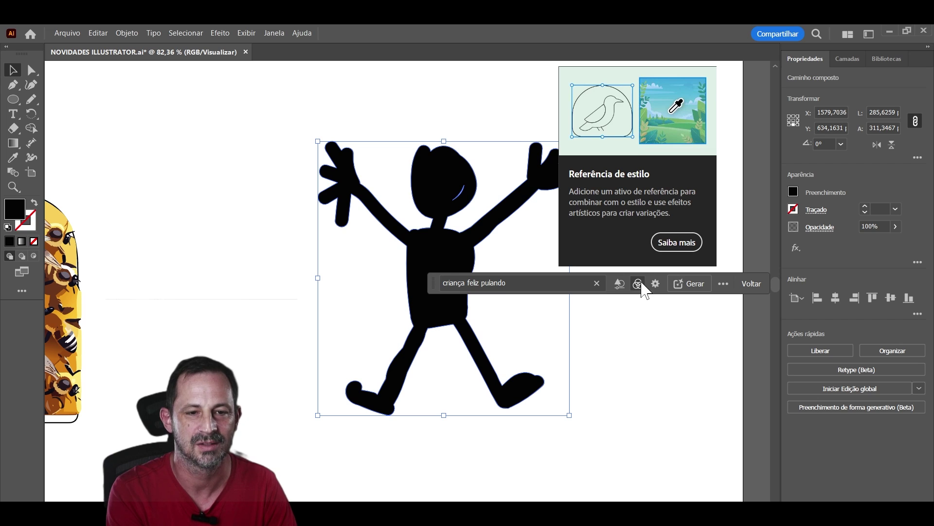
{"action": "left_click", "coordinate": [692, 284]}
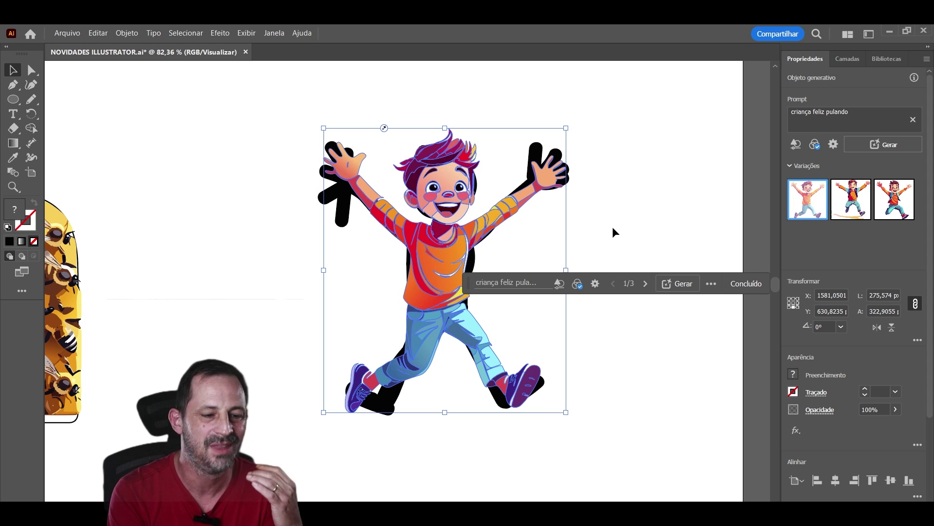
{"action": "left_click", "coordinate": [620, 229]}
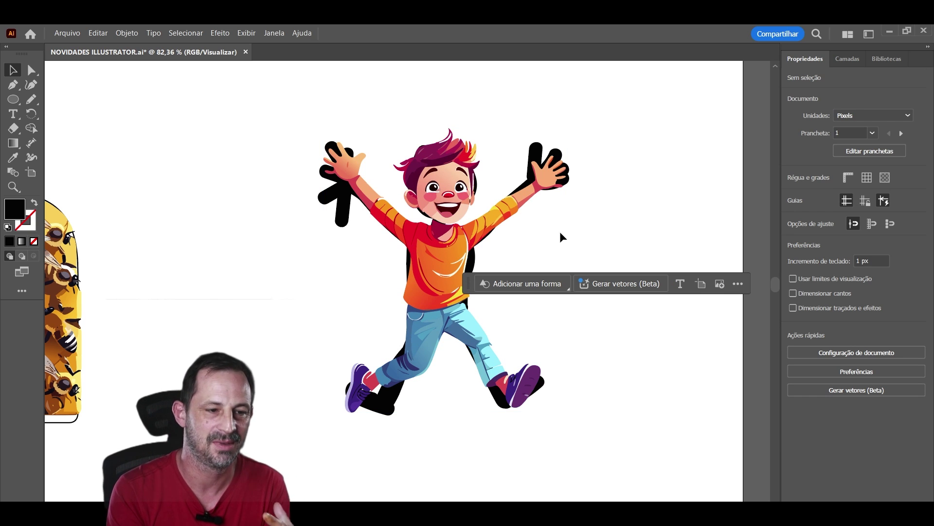
Compare the boy variations and place the third, with backpack, left of the figure.
{"action": "left_click_drag", "start_coordinate": [453, 251], "coordinate": [235, 264]}
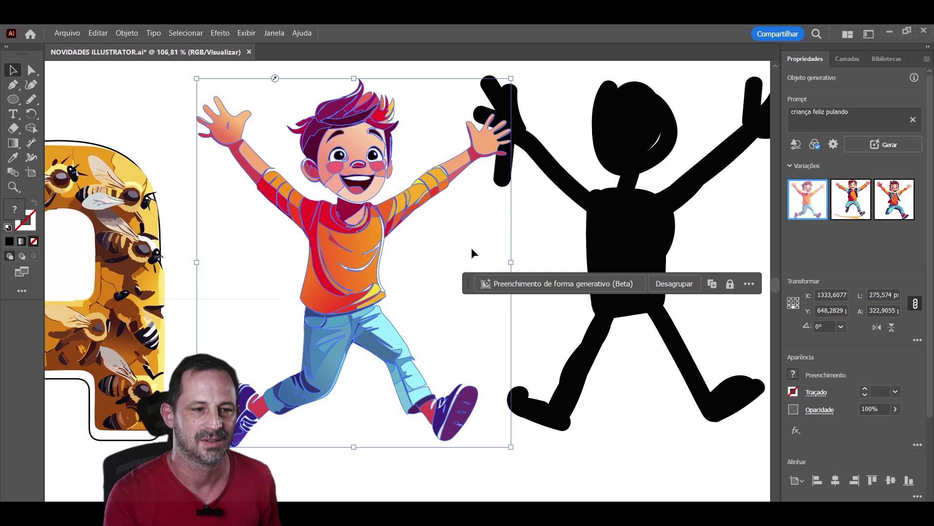
{"action": "left_click", "coordinate": [851, 213]}
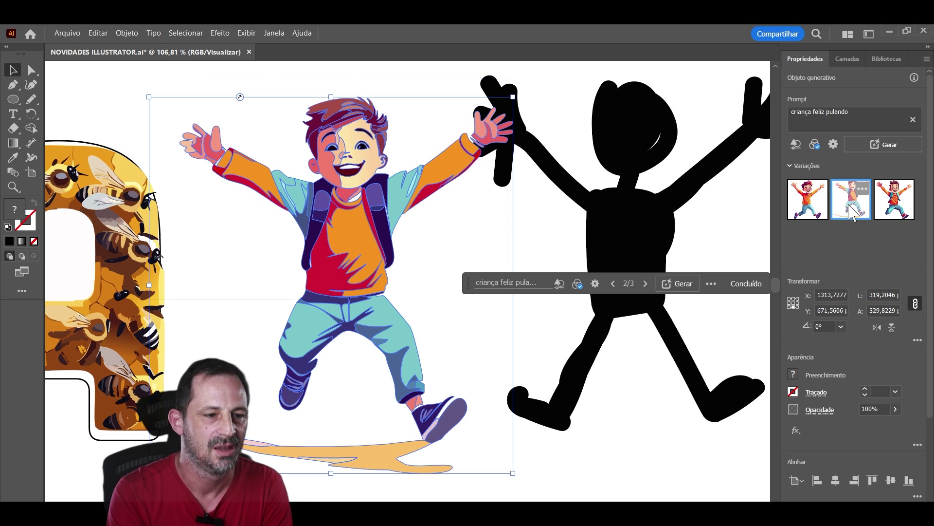
{"action": "left_click_drag", "start_coordinate": [327, 224], "coordinate": [606, 212]}
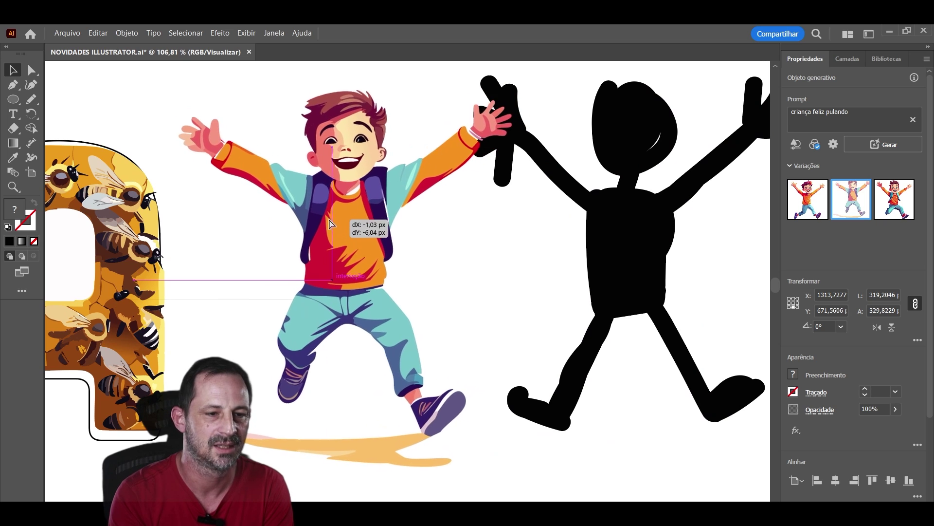
{"action": "left_click_drag", "start_coordinate": [606, 212], "coordinate": [321, 219]}
{"action": "left_click", "coordinate": [894, 210]}
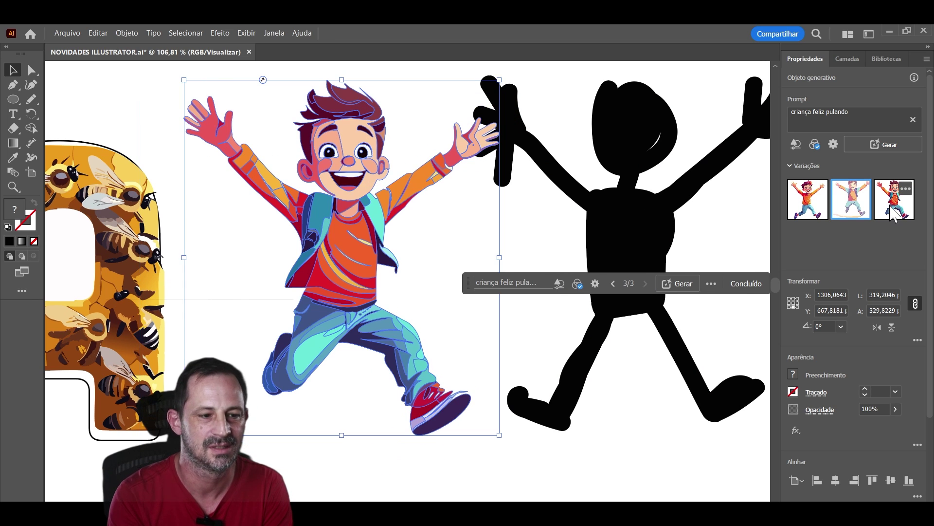
{"action": "left_click_drag", "start_coordinate": [318, 268], "coordinate": [379, 261]}
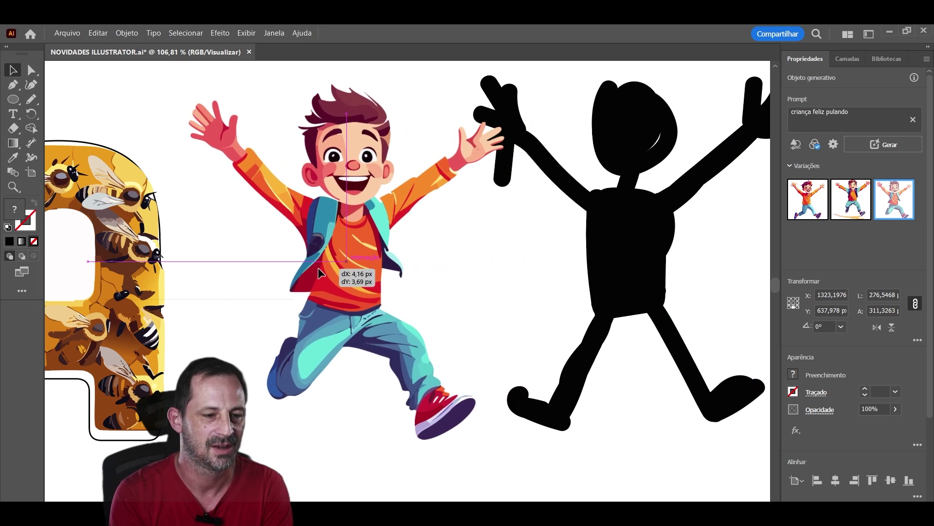
{"action": "left_click_drag", "start_coordinate": [378, 259], "coordinate": [308, 270]}
Shift the black stick figure right to leave space beside the boy.
{"action": "left_click", "coordinate": [544, 238]}
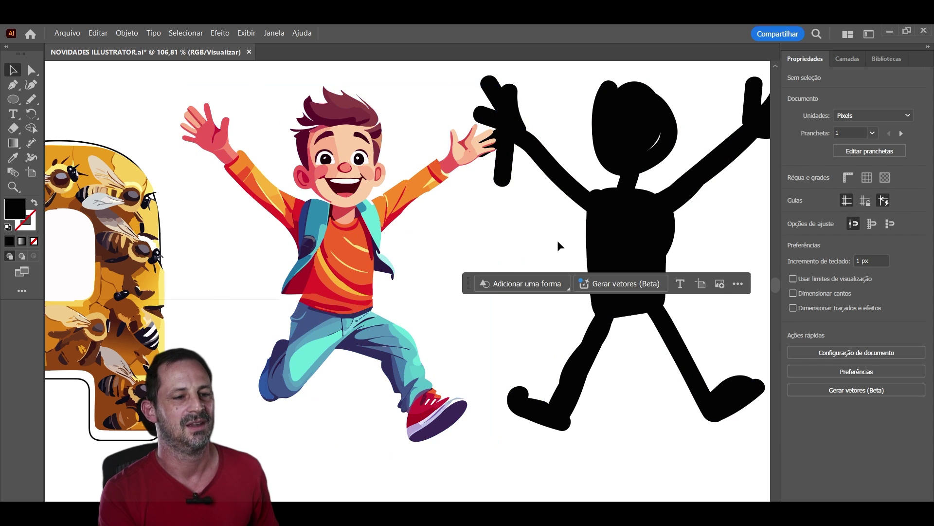
{"action": "mouse_move", "coordinate": [562, 230]}
{"action": "left_mouse_down"}
{"action": "mouse_move", "coordinate": [388, 262]}
{"action": "mouse_move", "coordinate": [379, 244]}
{"action": "left_mouse_up"}
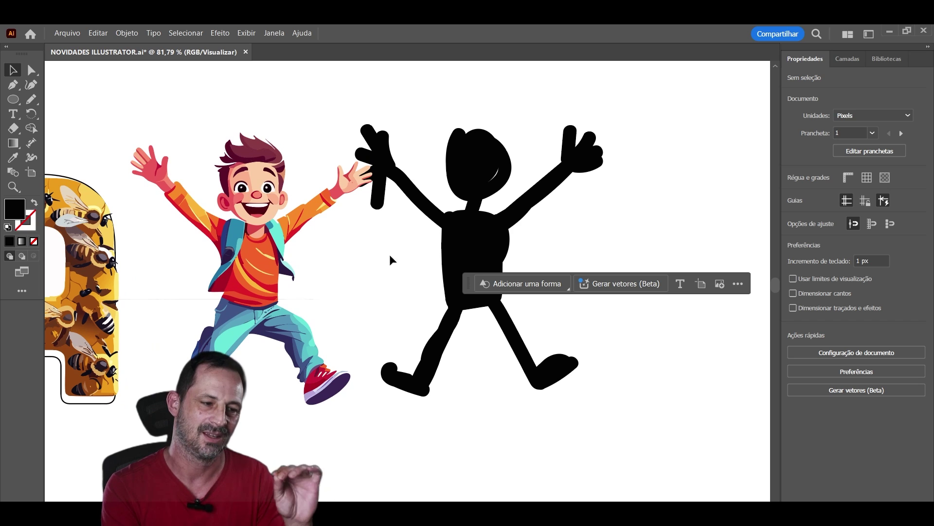
{"action": "left_click_drag", "start_coordinate": [458, 236], "coordinate": [538, 243]}
{"action": "left_click", "coordinate": [399, 286]}
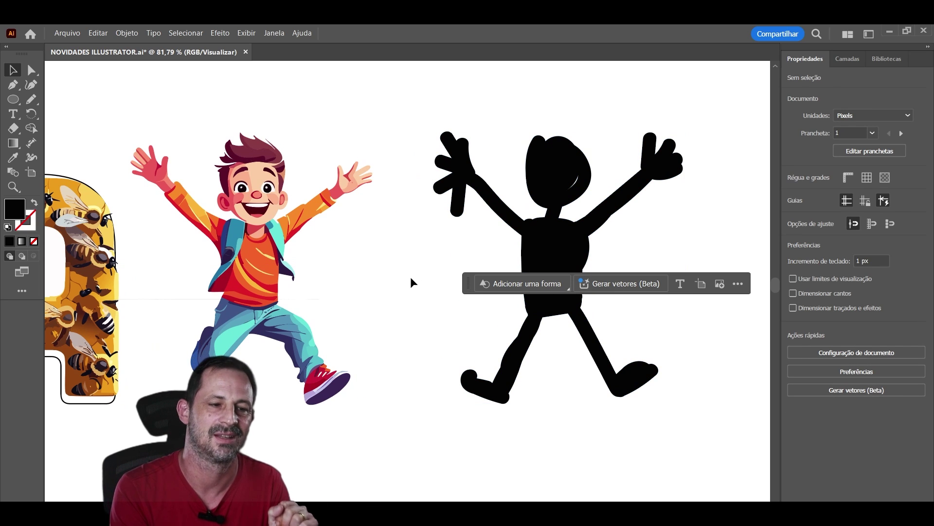
{"action": "left_click_drag", "start_coordinate": [554, 245], "coordinate": [553, 240]}
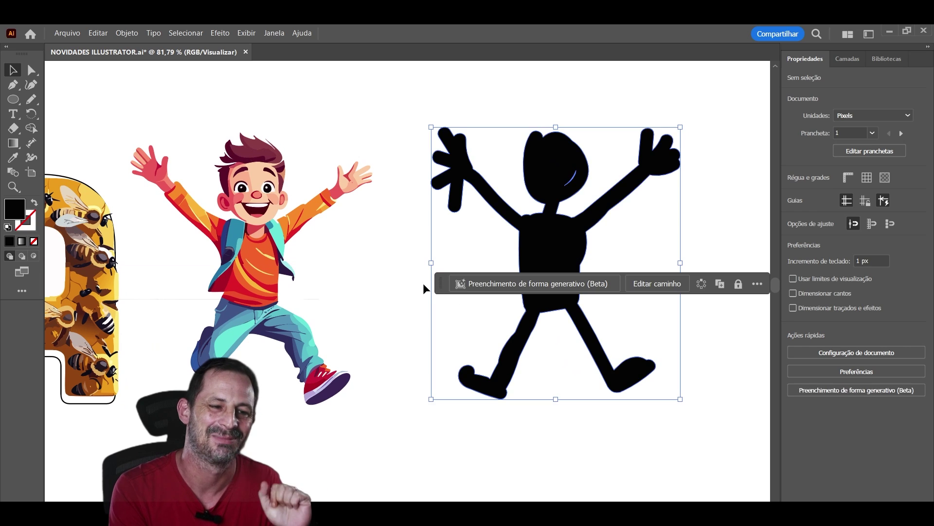
{"action": "left_click", "coordinate": [411, 276]}
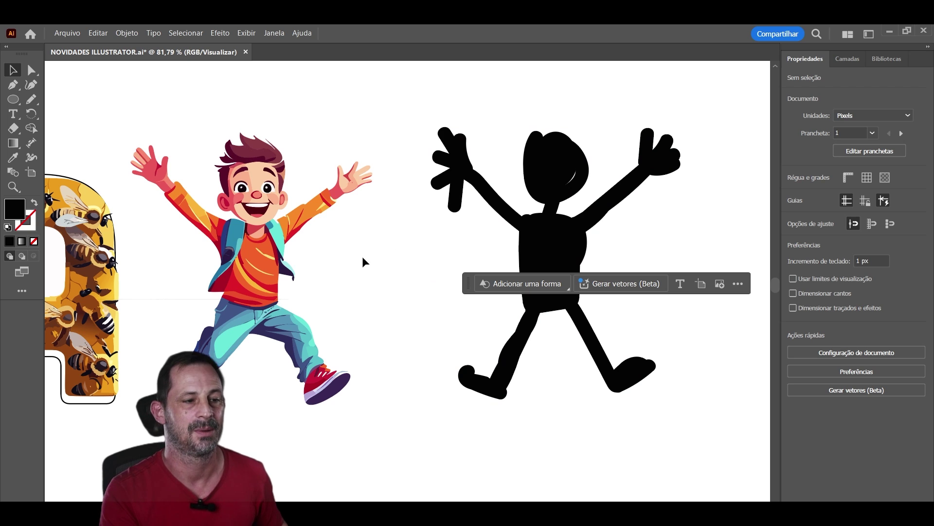
Zoom around to inspect the boy and stick figure, then select the silhouette.
{"action": "scroll", "coordinate": [403, 281], "scroll_direction": "down", "scroll_amount": 1}
{"action": "scroll", "coordinate": [402, 281], "scroll_direction": "up", "scroll_amount": 1}
{"action": "scroll", "coordinate": [443, 234], "scroll_direction": "up", "scroll_amount": 4}
{"action": "scroll", "coordinate": [376, 244], "scroll_direction": "up", "scroll_amount": 2}
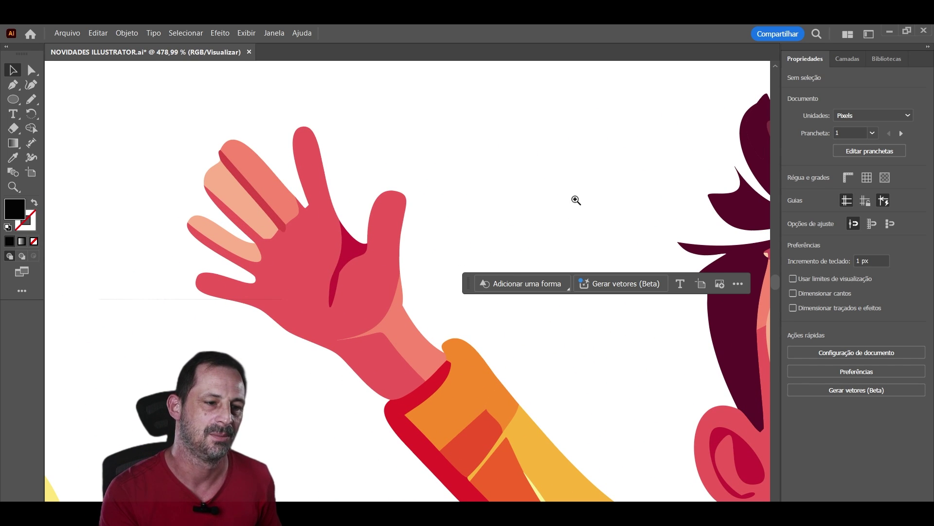
{"action": "scroll", "coordinate": [576, 200], "scroll_direction": "down", "scroll_amount": 5}
{"action": "scroll", "coordinate": [576, 200], "scroll_direction": "up", "scroll_amount": 1}
{"action": "left_click_drag", "start_coordinate": [642, 222], "coordinate": [302, 163]}
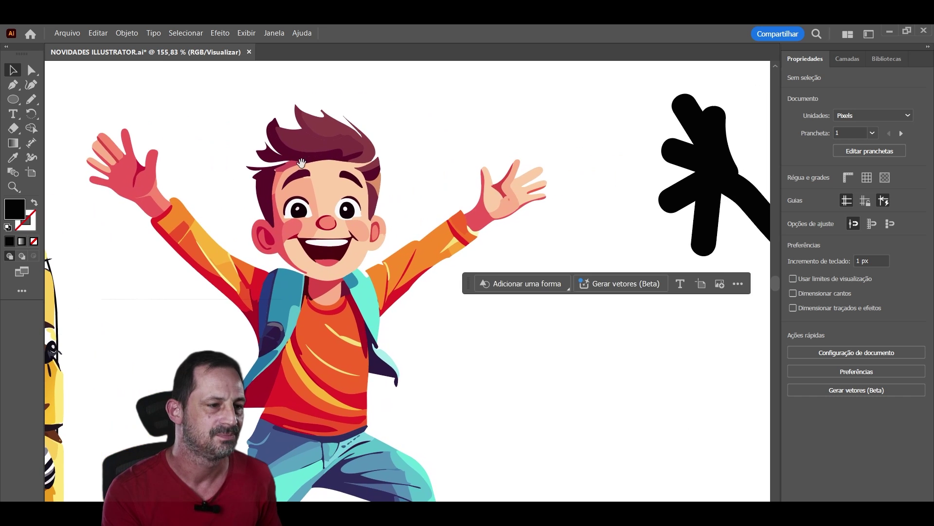
{"action": "scroll", "coordinate": [487, 195], "scroll_direction": "down", "scroll_amount": 3}
{"action": "left_click_drag", "start_coordinate": [486, 194], "coordinate": [386, 182]}
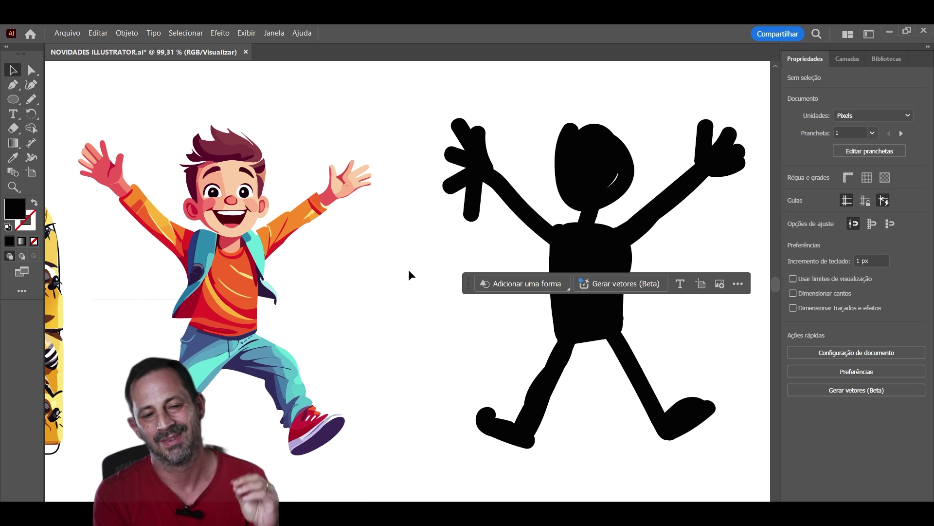
{"action": "left_click", "coordinate": [584, 247]}
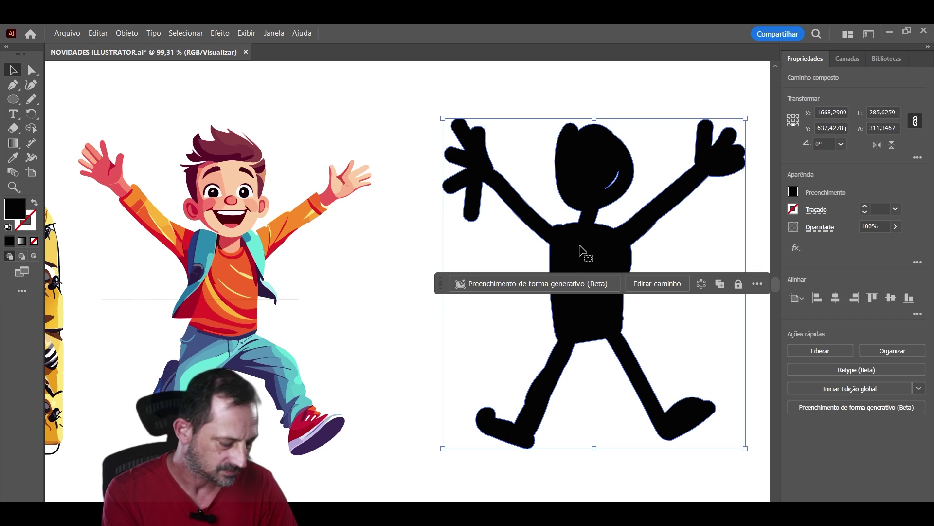
Delete the black stick figure and bring the space right of the boy into view.
{"action": "key", "text": "Delete"}
{"action": "left_click_drag", "start_coordinate": [617, 220], "coordinate": [441, 222]}
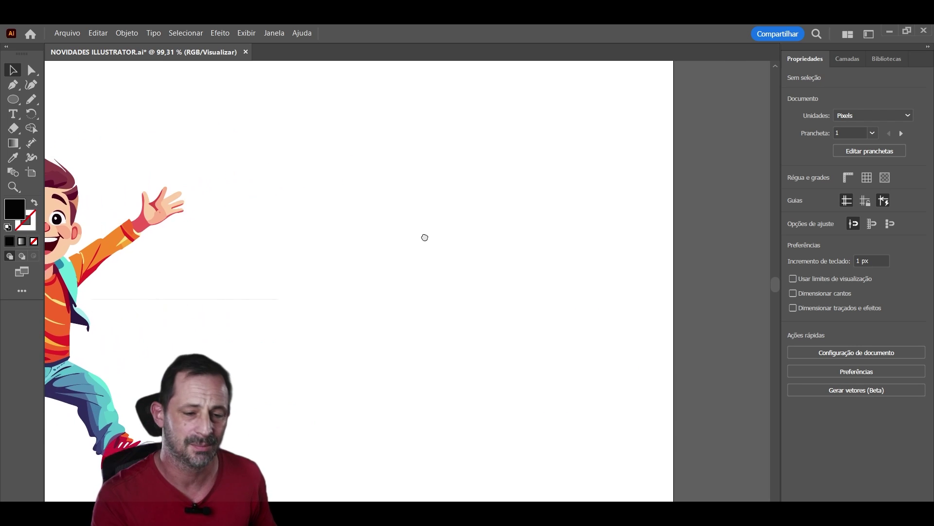
{"action": "left_click_drag", "start_coordinate": [445, 298], "coordinate": [266, 389]}
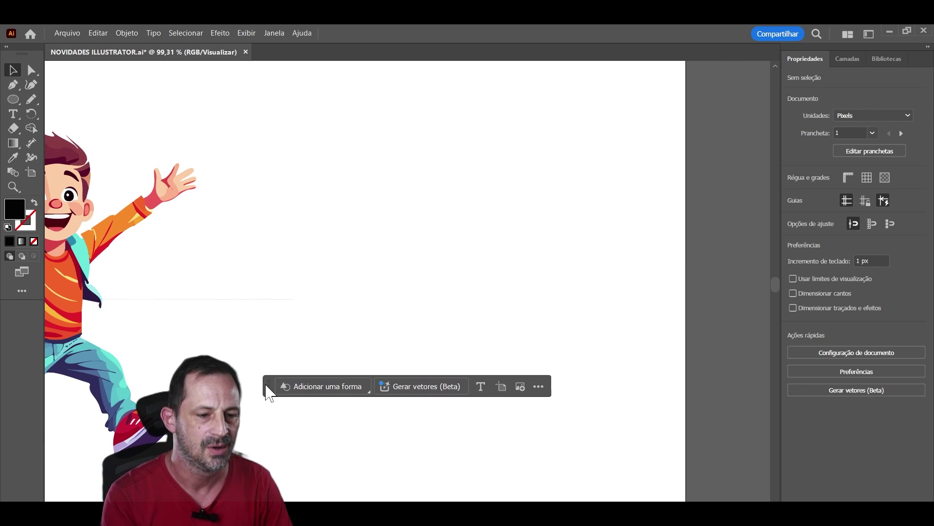
Draw a roughly 130 px square with white fill and a dark outline.
{"action": "key", "text": "m"}
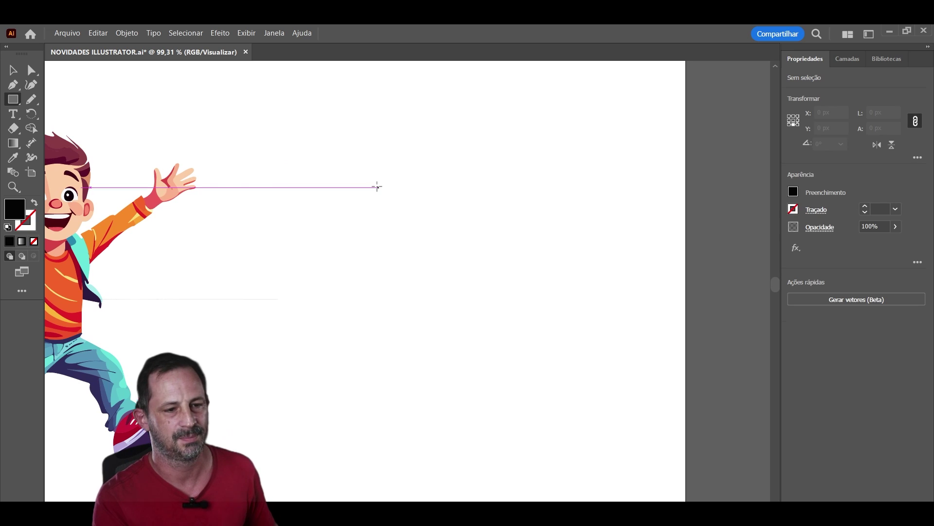
{"action": "left_click_drag", "start_coordinate": [376, 183], "coordinate": [502, 317]}
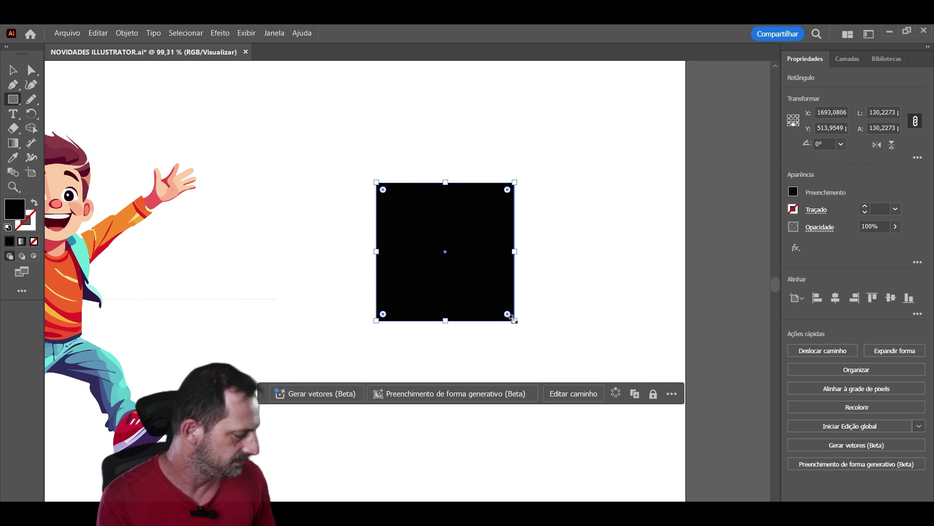
{"action": "key", "text": "d"}
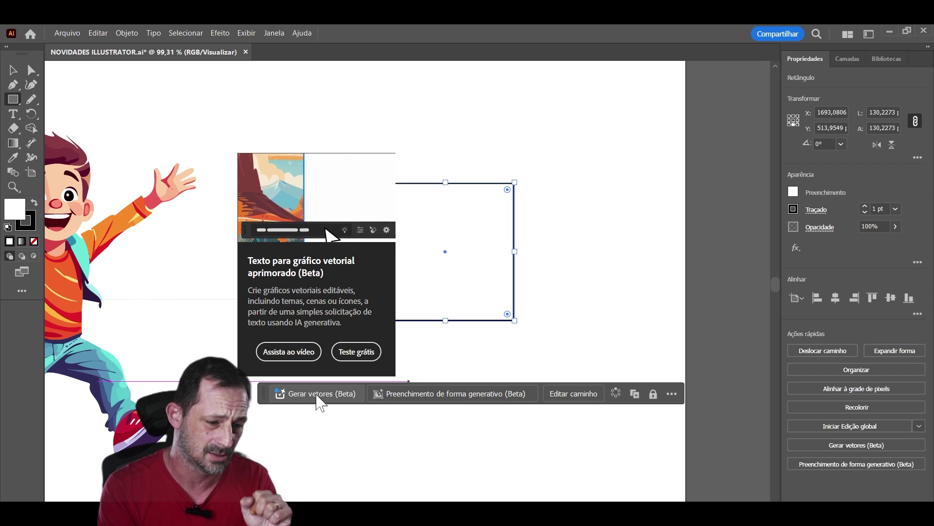
Set the square's text-to-vector content type to Icon with detail near maximum.
{"action": "left_click", "coordinate": [318, 396]}
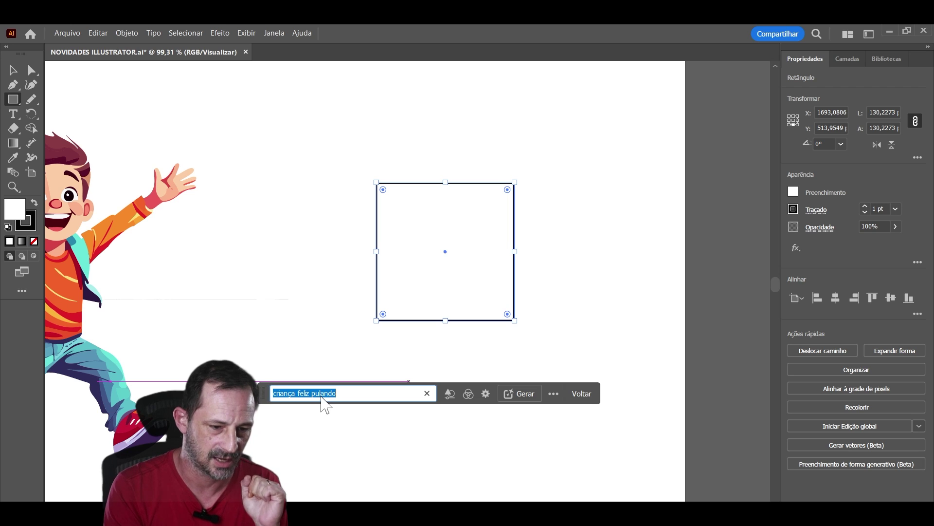
{"action": "left_click", "coordinate": [448, 394]}
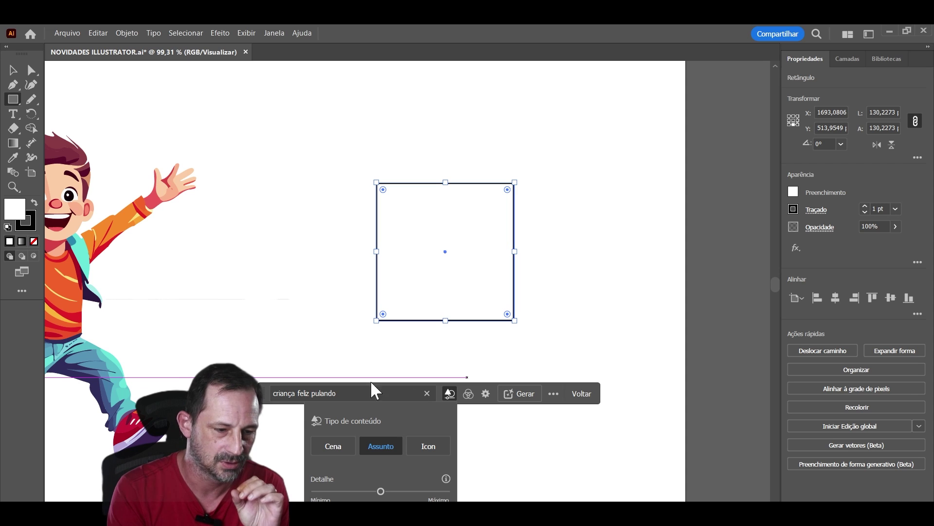
{"action": "left_click_drag", "start_coordinate": [274, 389], "coordinate": [346, 289]}
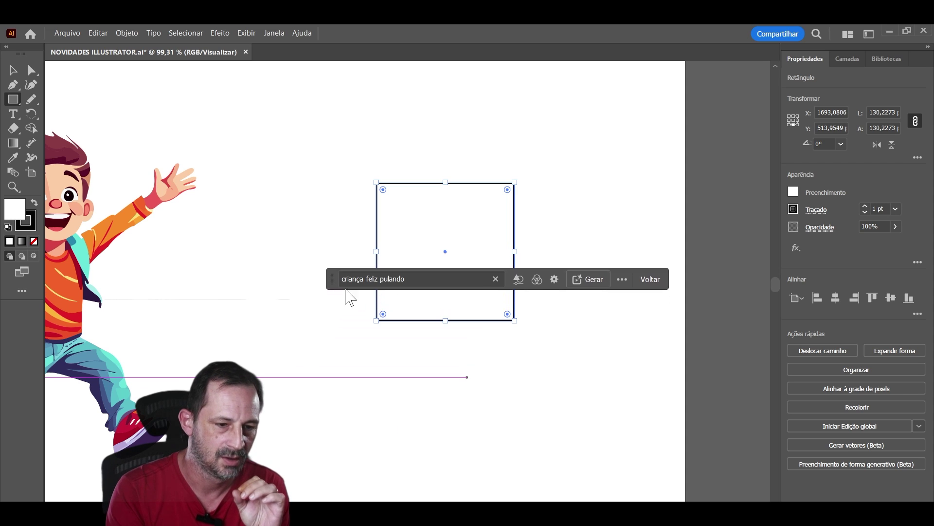
{"action": "left_click", "coordinate": [518, 280]}
{"action": "left_click", "coordinate": [497, 332]}
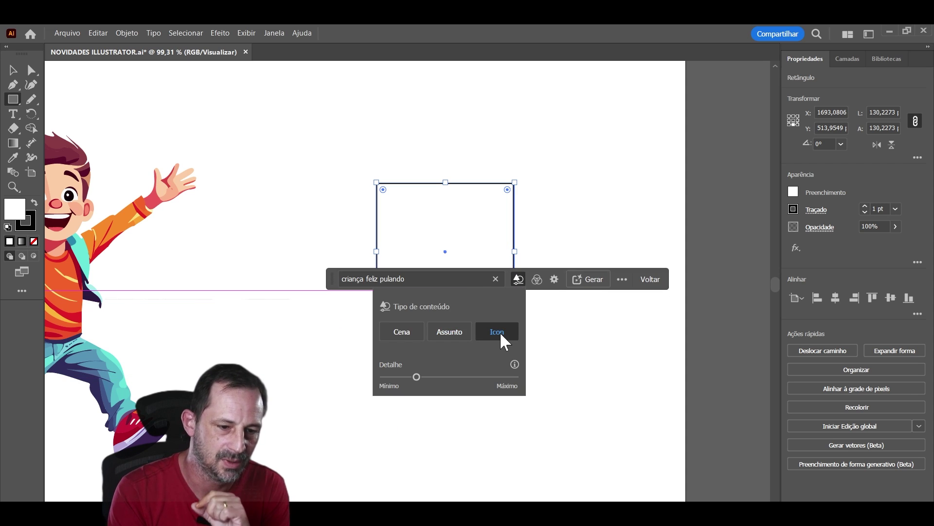
{"action": "mouse_move", "coordinate": [449, 377]}
{"action": "left_mouse_down"}
{"action": "mouse_move", "coordinate": [416, 377]}
{"action": "mouse_move", "coordinate": [483, 377]}
{"action": "left_mouse_up"}
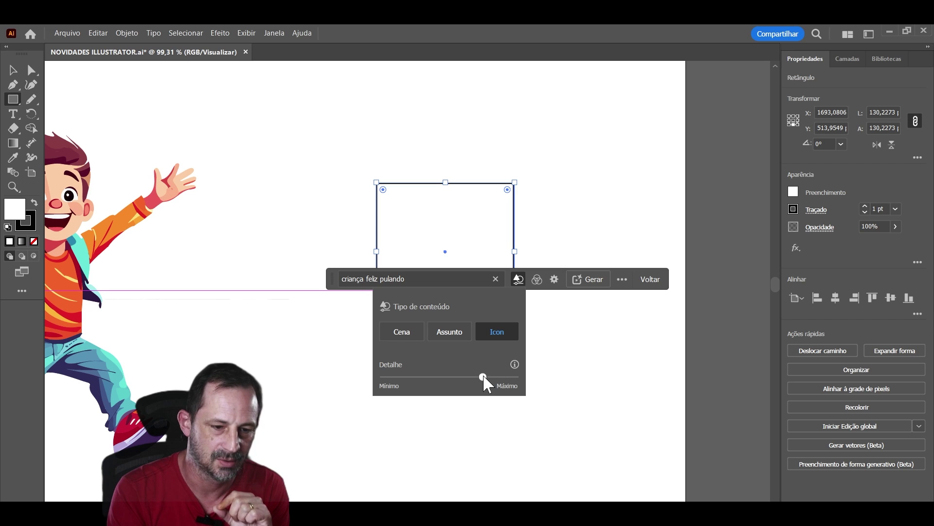
{"action": "left_click", "coordinate": [450, 279]}
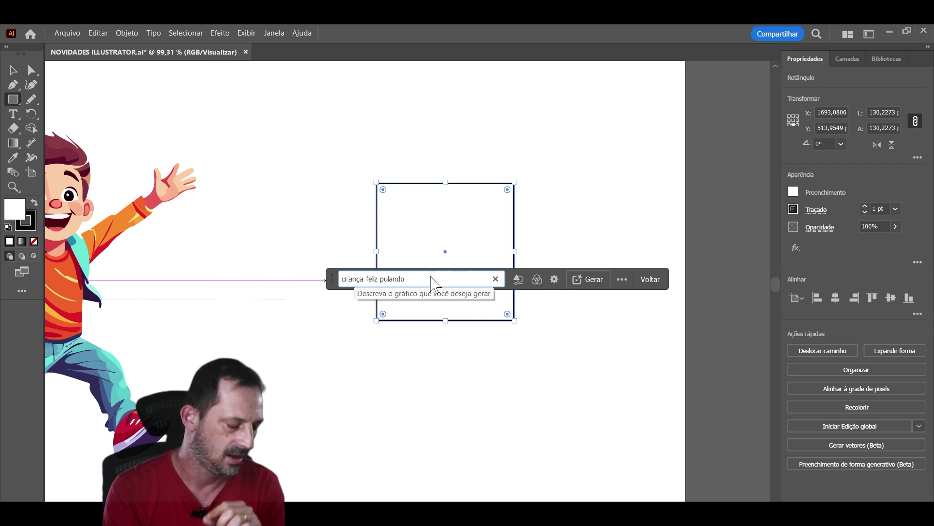
Replace the prompt with 'icone de pagina inicial para uma homepage'.
{"action": "key", "text": "ctrl+a"}
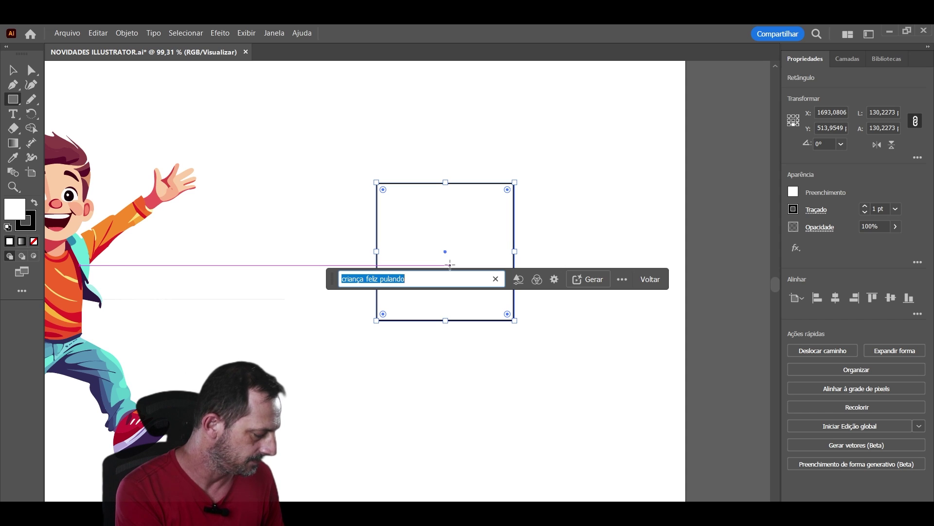
{"action": "key", "text": "BackSpace"}
{"action": "type", "text": "ico"}
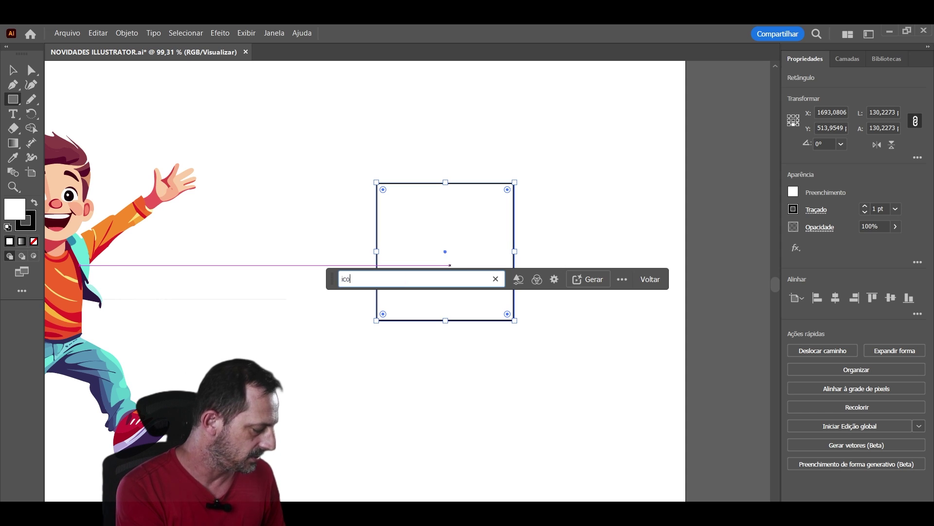
{"action": "type", "text": "ne"}
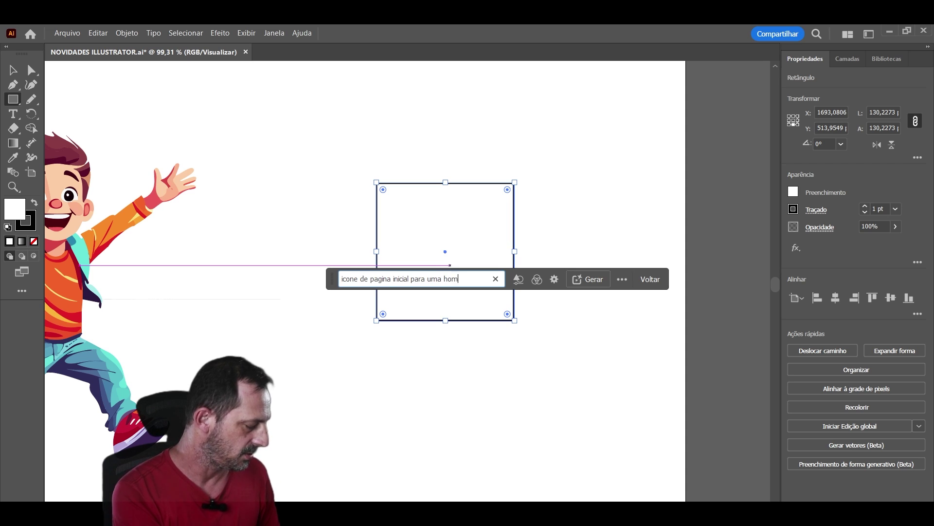
Generate the house icon and keep the orange first of three variations.
{"action": "type", "text": "e de pagina i..."}
{"action": "left_click", "coordinate": [589, 281]}
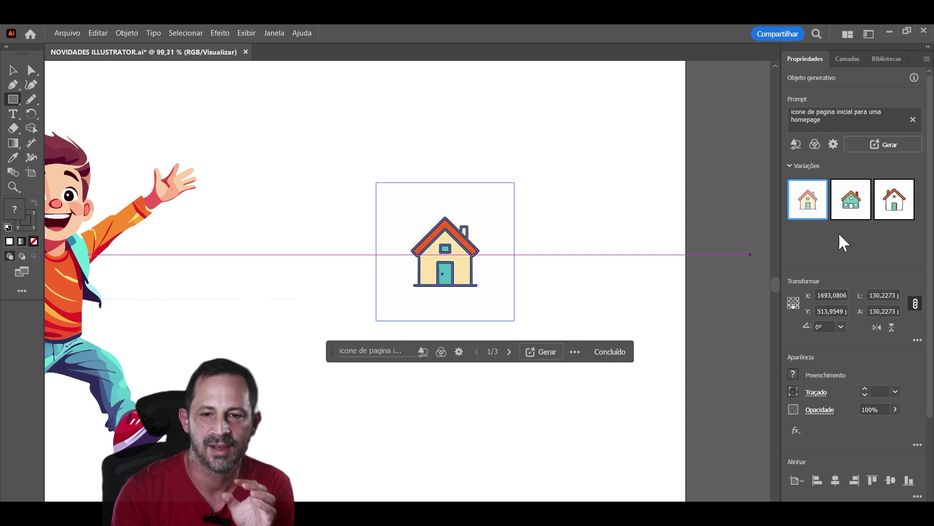
{"action": "left_click", "coordinate": [853, 201]}
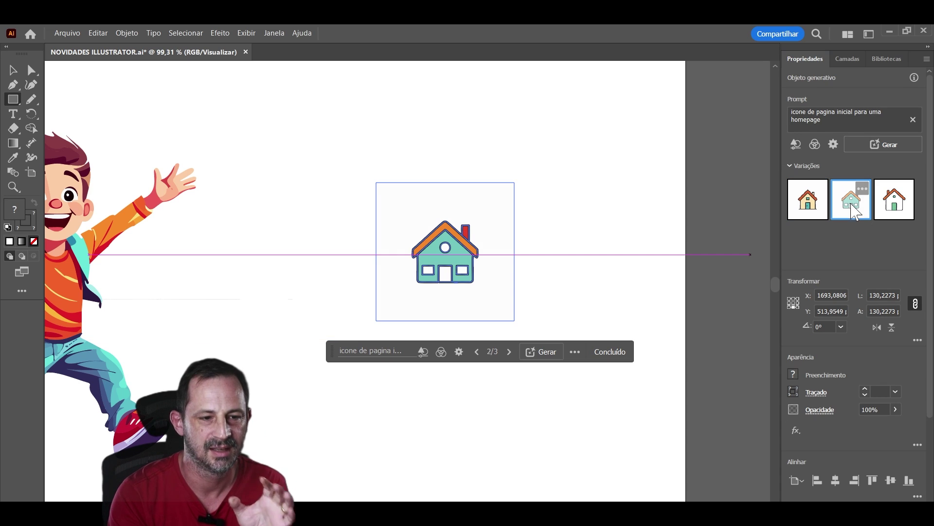
{"action": "left_click", "coordinate": [893, 204]}
{"action": "left_click", "coordinate": [814, 210]}
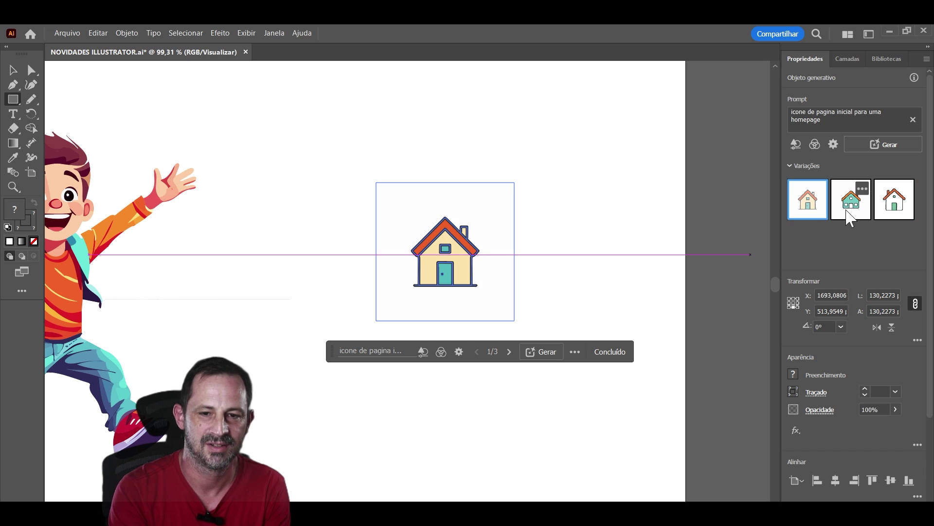
{"action": "left_click", "coordinate": [857, 221]}
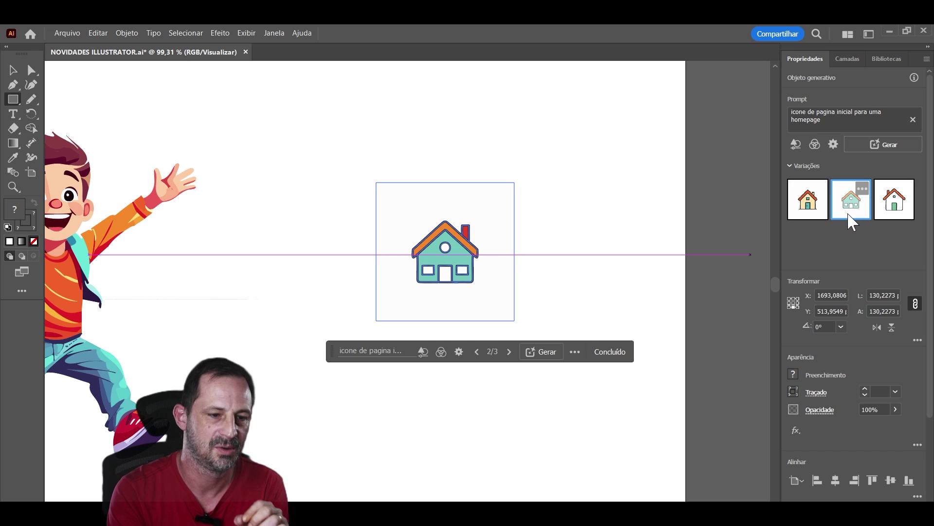
{"action": "left_click", "coordinate": [812, 219]}
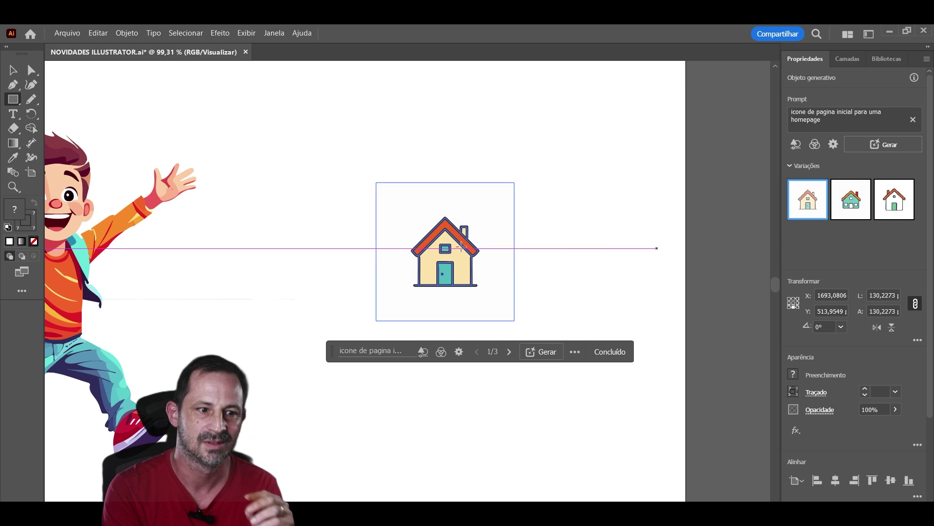
Nudge the house icon slightly higher and ungroup it, discarding the variations.
{"action": "key", "text": "v"}
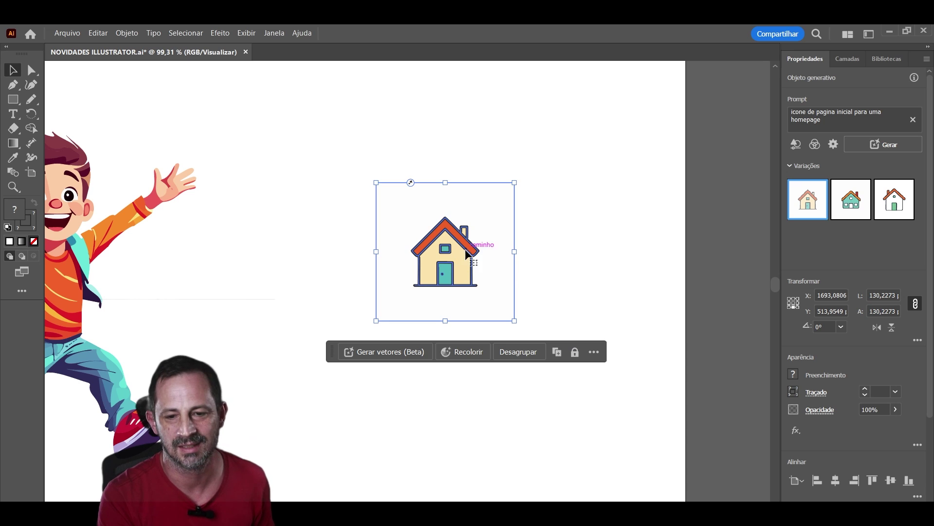
{"action": "left_click_drag", "start_coordinate": [466, 252], "coordinate": [462, 263]}
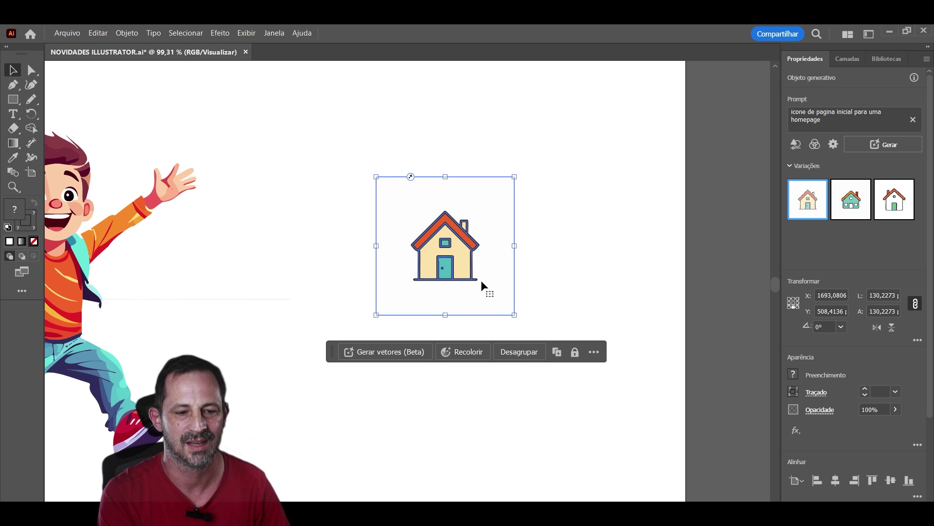
{"action": "left_click", "coordinate": [514, 352]}
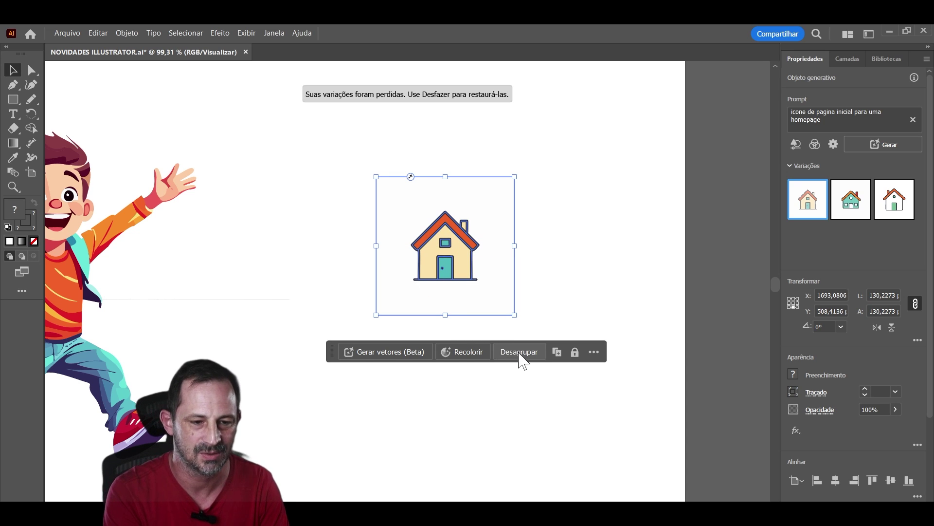
Drag roof anchors so the roof extends down past the right wall, undoing stray edits.
{"action": "left_click", "coordinate": [547, 281]}
{"action": "left_click_drag", "start_coordinate": [456, 245], "coordinate": [640, 240]}
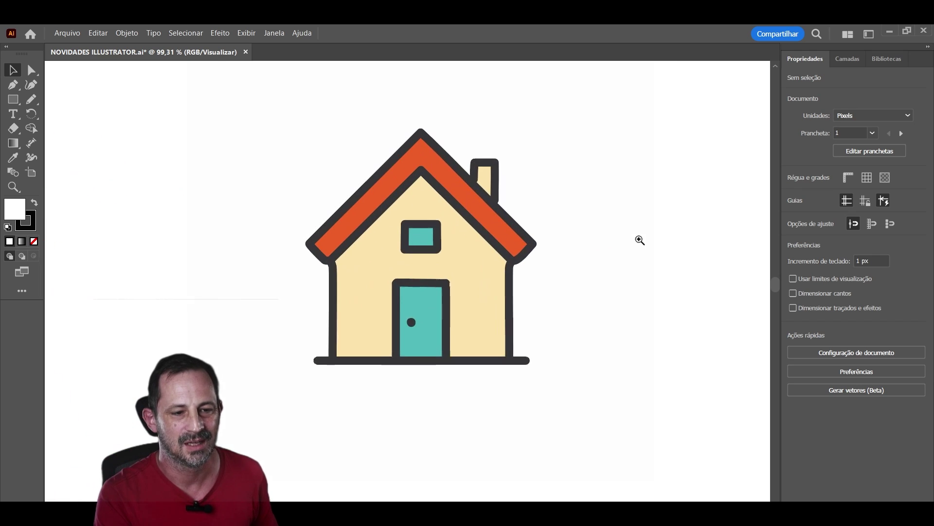
{"action": "key", "text": "a"}
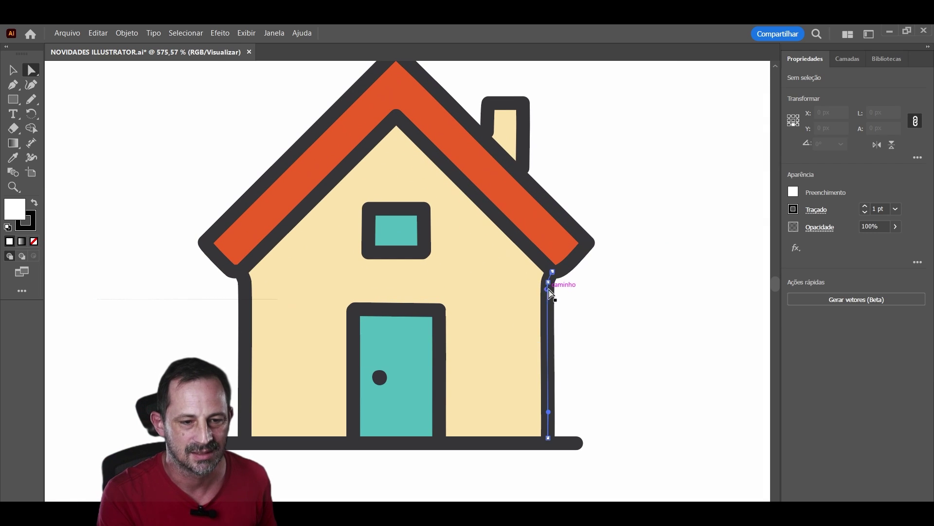
{"action": "mouse_move", "coordinate": [549, 291]}
{"action": "left_mouse_down"}
{"action": "mouse_move", "coordinate": [630, 266]}
{"action": "mouse_move", "coordinate": [590, 243]}
{"action": "mouse_move", "coordinate": [633, 206]}
{"action": "left_mouse_up"}
{"action": "key", "text": "ctrl+z"}
{"action": "key", "text": "ctrl+z"}
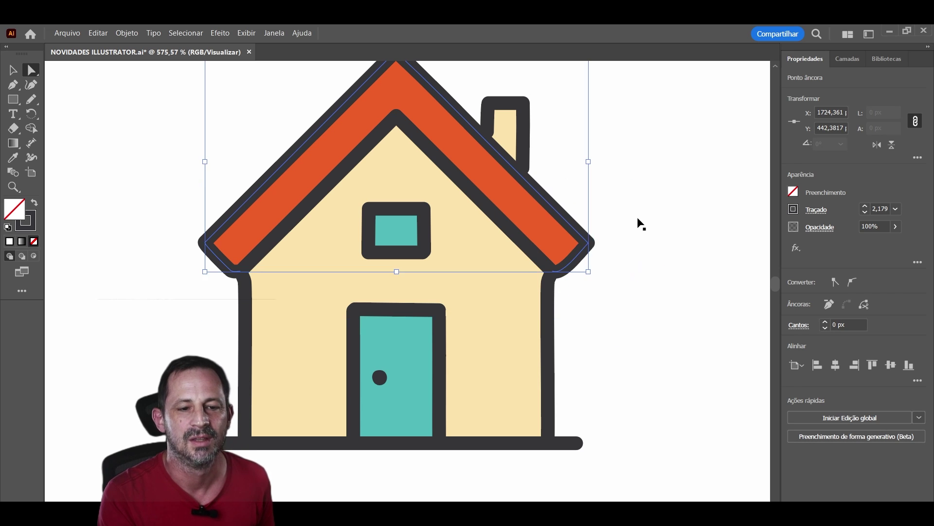
{"action": "left_click", "coordinate": [588, 234]}
{"action": "mouse_move", "coordinate": [398, 119]}
{"action": "left_mouse_down"}
{"action": "mouse_move", "coordinate": [397, 171]}
{"action": "mouse_move", "coordinate": [399, 128]}
{"action": "left_mouse_up"}
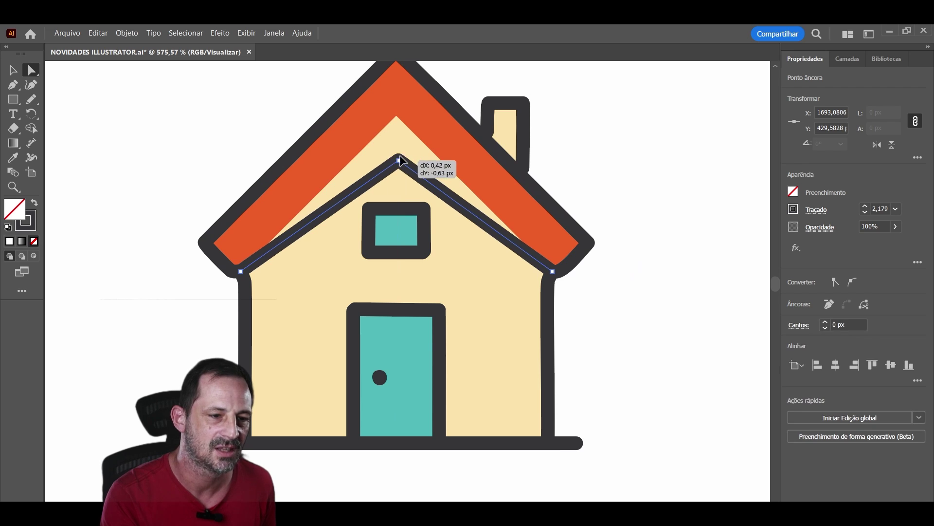
{"action": "left_click", "coordinate": [425, 250]}
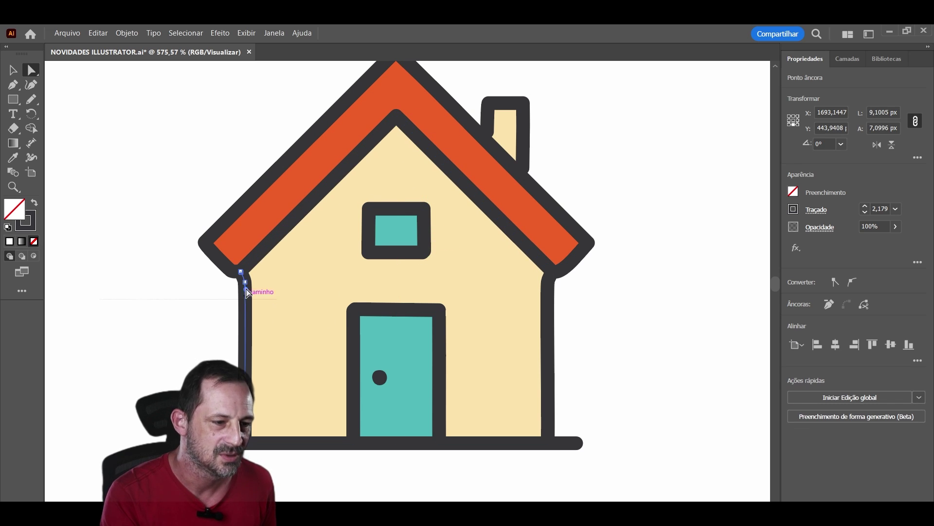
{"action": "left_click_drag", "start_coordinate": [246, 287], "coordinate": [218, 298]}
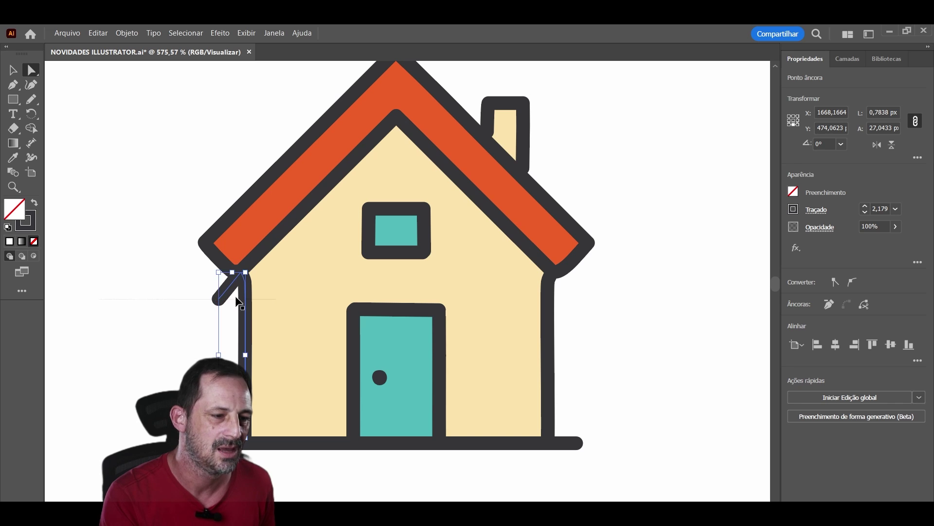
{"action": "key", "text": "ctrl+z"}
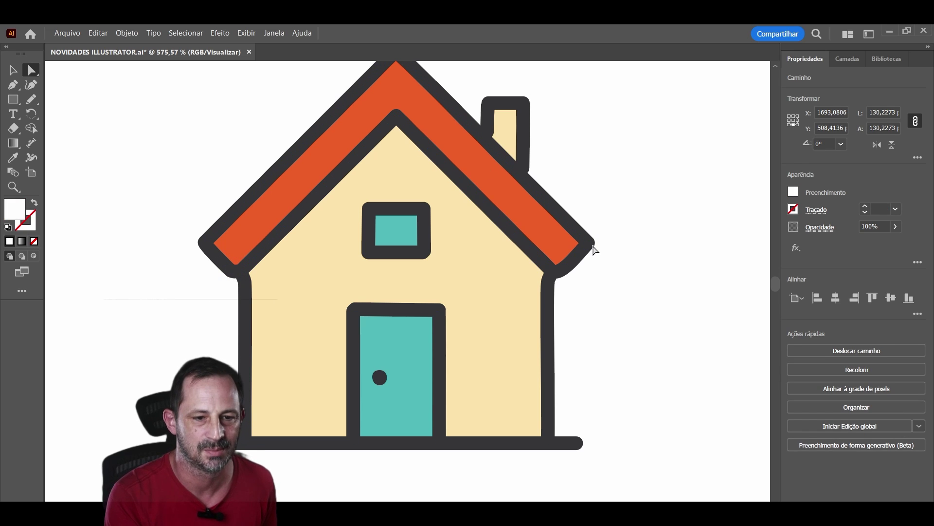
{"action": "left_click", "coordinate": [590, 243]}
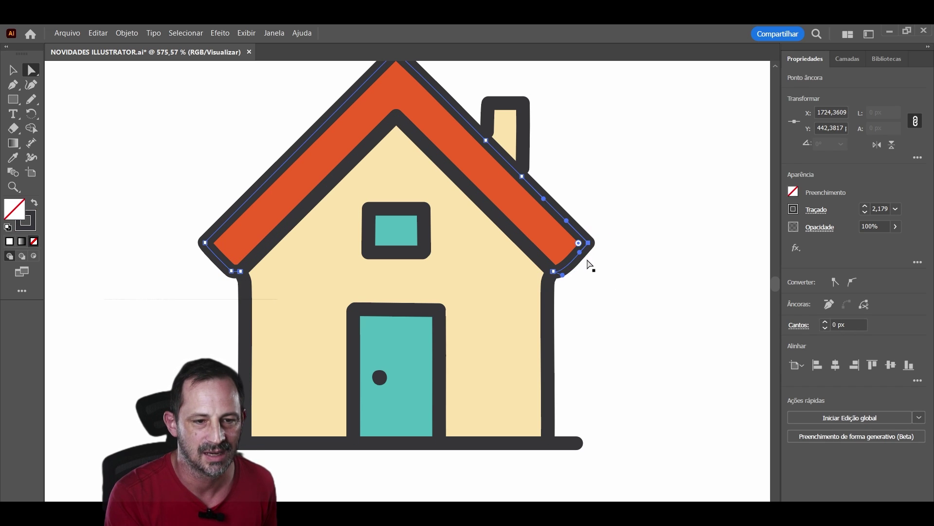
{"action": "left_click_drag", "start_coordinate": [554, 271], "coordinate": [586, 292]}
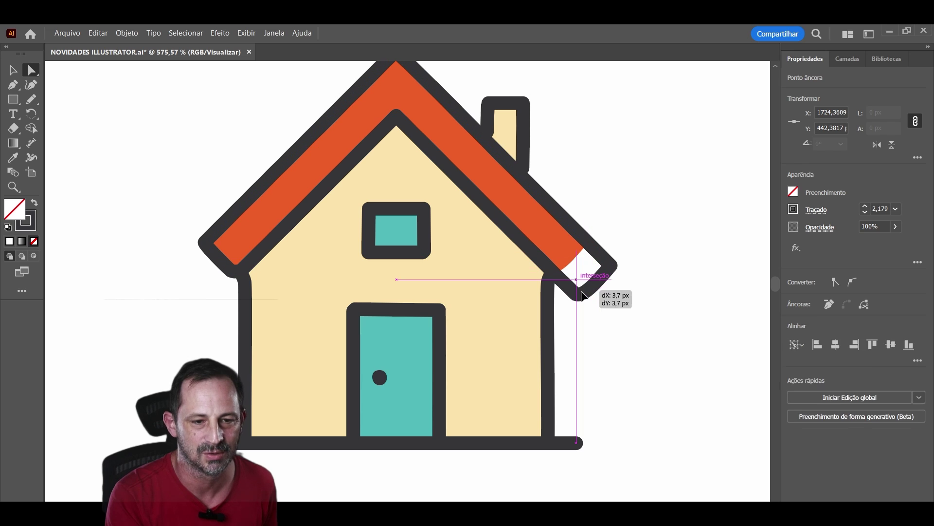
{"action": "left_click", "coordinate": [554, 272]}
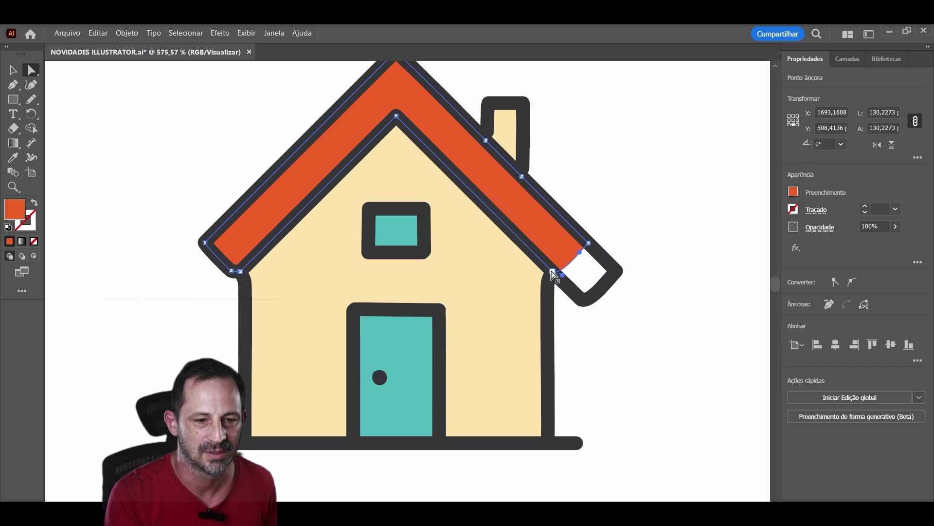
{"action": "mouse_move", "coordinate": [591, 241]}
{"action": "left_mouse_down"}
{"action": "mouse_move", "coordinate": [613, 270]}
{"action": "mouse_move", "coordinate": [640, 243]}
{"action": "left_mouse_up"}
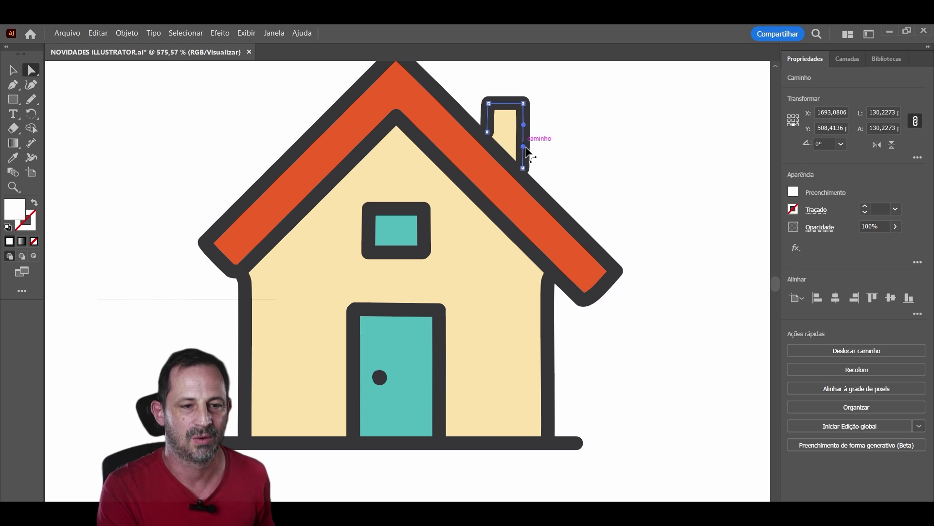
Lower the chimney's bottom anchor points slightly.
{"action": "left_click", "coordinate": [524, 168]}
{"action": "left_click_drag", "start_coordinate": [524, 169], "coordinate": [524, 176]}
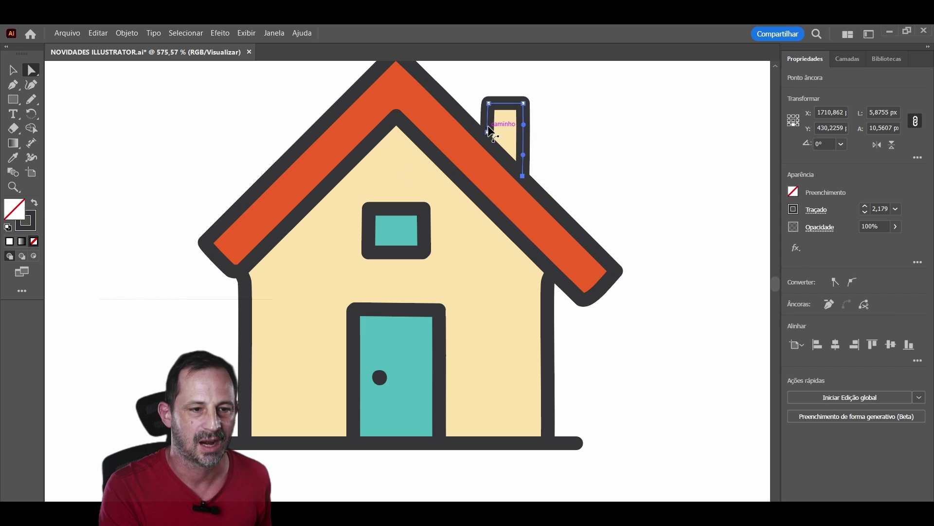
{"action": "left_click", "coordinate": [487, 131]}
{"action": "left_click", "coordinate": [488, 134]}
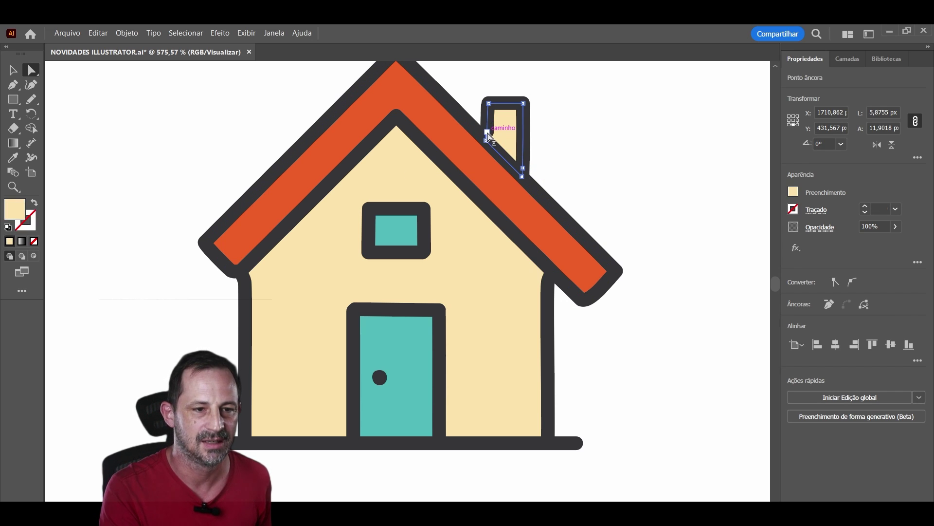
{"action": "left_click", "coordinate": [559, 132]}
{"action": "left_click", "coordinate": [490, 128]}
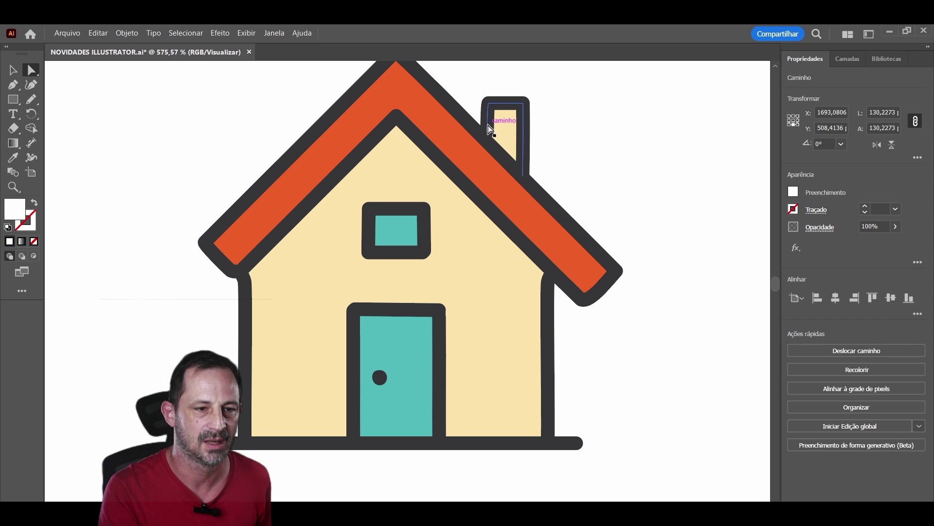
{"action": "left_click_drag", "start_coordinate": [488, 132], "coordinate": [487, 140]}
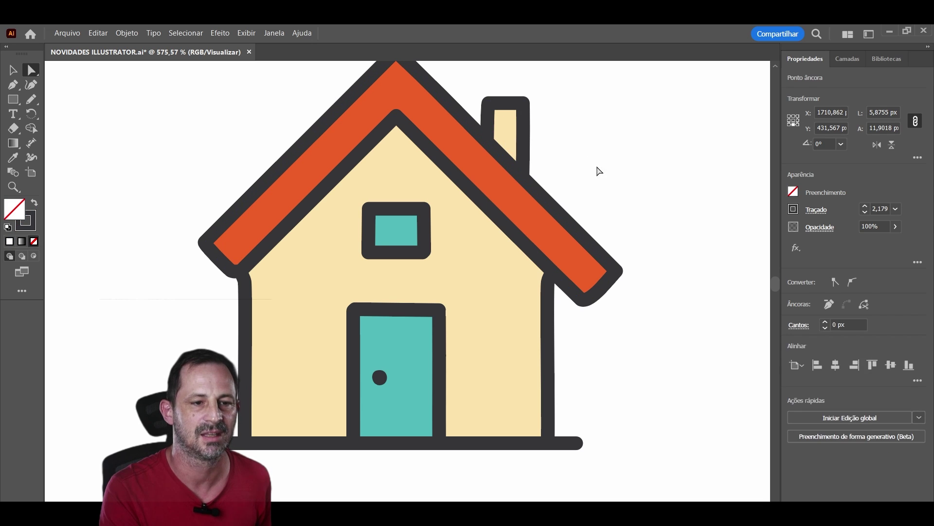
{"action": "left_click", "coordinate": [576, 190], "text": "ctrl+alt"}
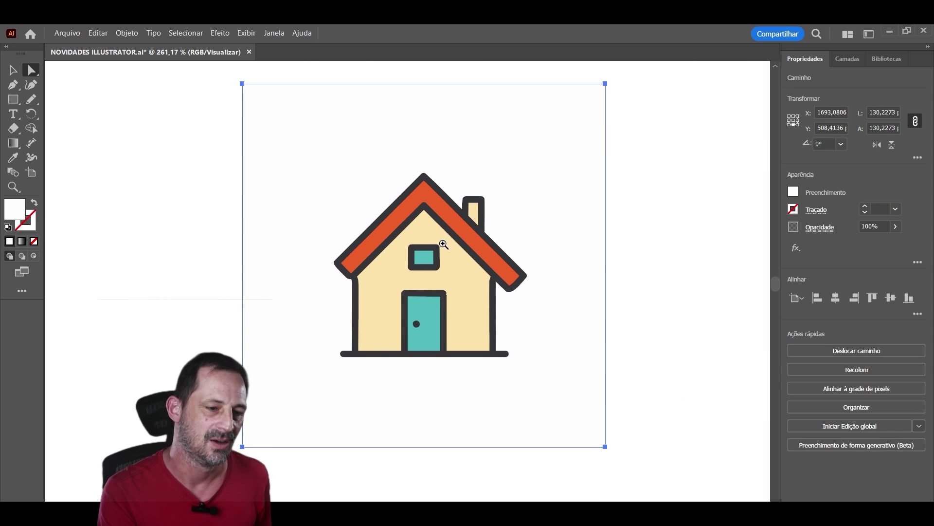
Select the whole house artwork and zoom back out.
{"action": "left_click", "coordinate": [445, 246], "text": "ctrl"}
{"action": "key", "text": "v"}
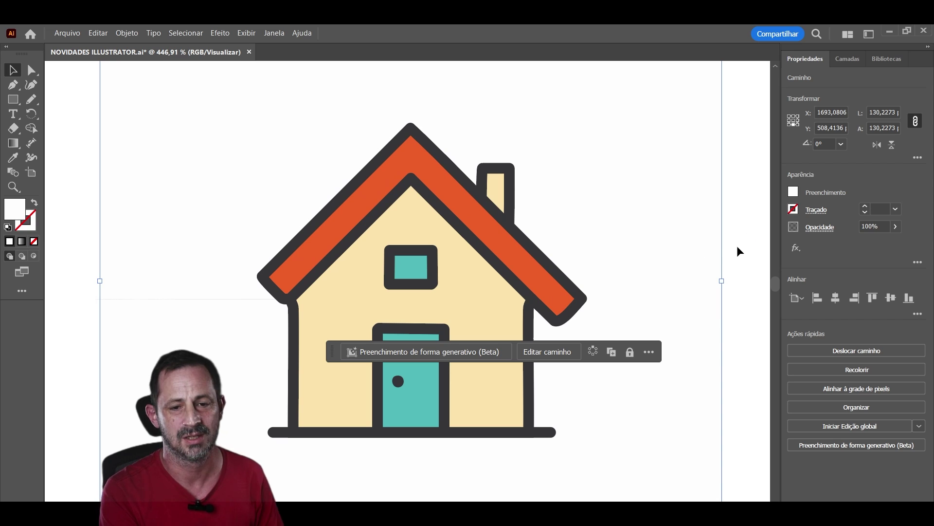
{"action": "left_click", "coordinate": [739, 252]}
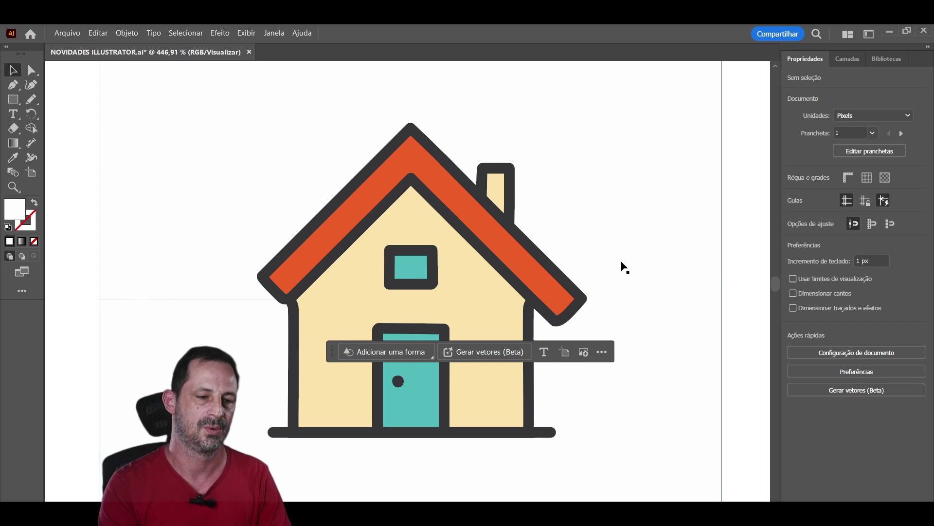
{"action": "left_click", "coordinate": [552, 285]}
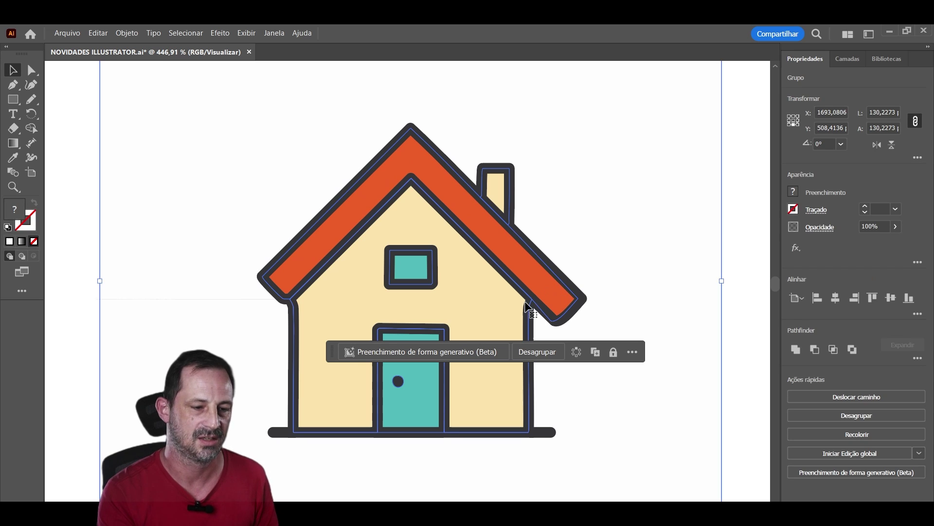
{"action": "scroll", "coordinate": [636, 275], "scroll_direction": "down", "scroll_amount": 5, "text": "alt"}
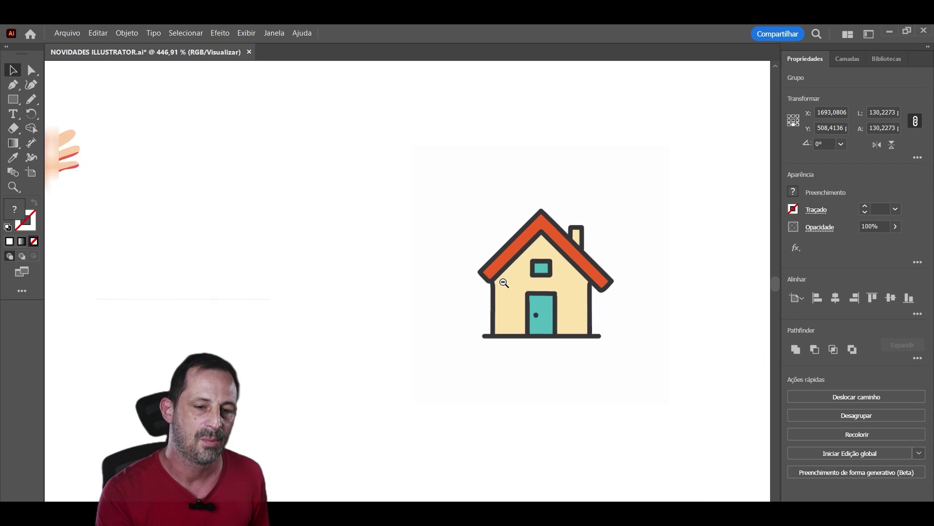
Draw a small square left of the house and start a text-to-vector prompt for it.
{"action": "key", "text": "m"}
{"action": "left_click_drag", "start_coordinate": [308, 183], "coordinate": [393, 267]}
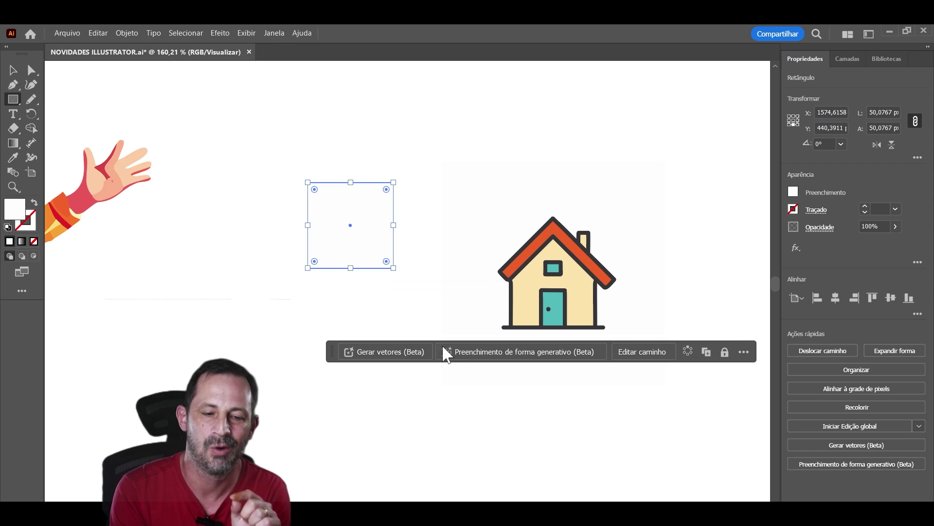
{"action": "left_click", "coordinate": [384, 358]}
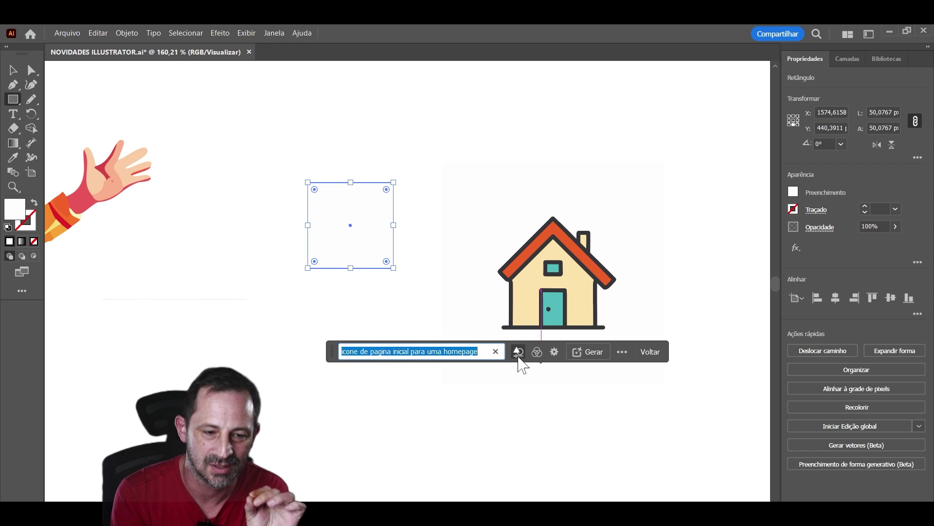
{"action": "left_click", "coordinate": [518, 355]}
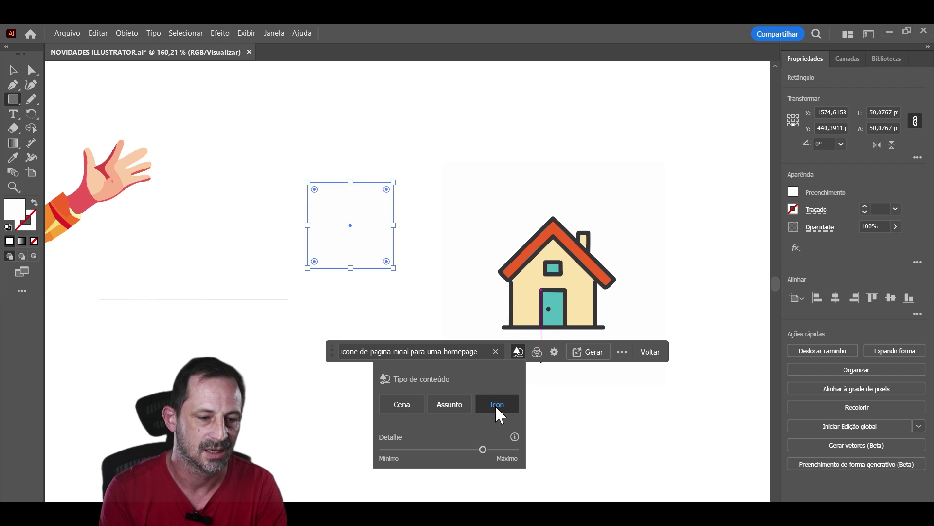
{"action": "left_click", "coordinate": [483, 349]}
Rewrite the prompt as 'icone de carrinho de compras', removing the stray letter.
{"action": "left_click", "coordinate": [485, 351]}
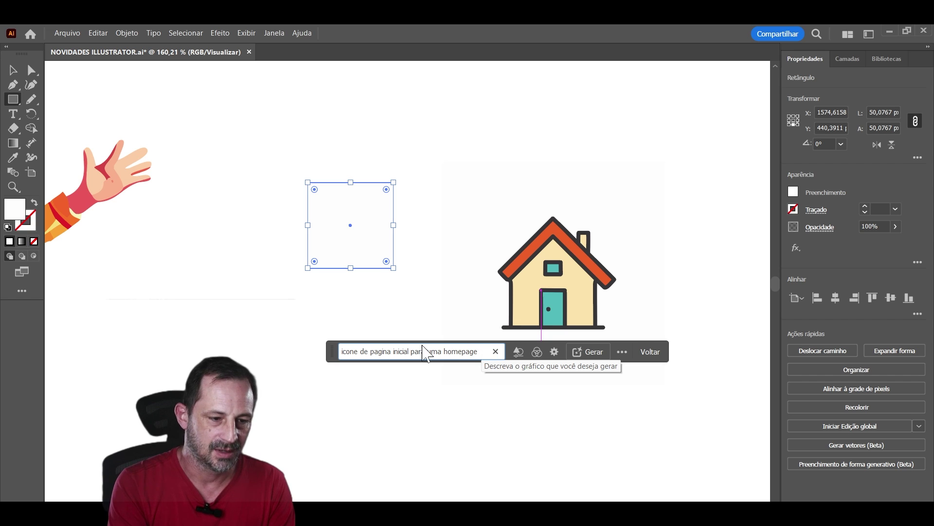
{"action": "left_click_drag", "start_coordinate": [479, 351], "coordinate": [438, 365]}
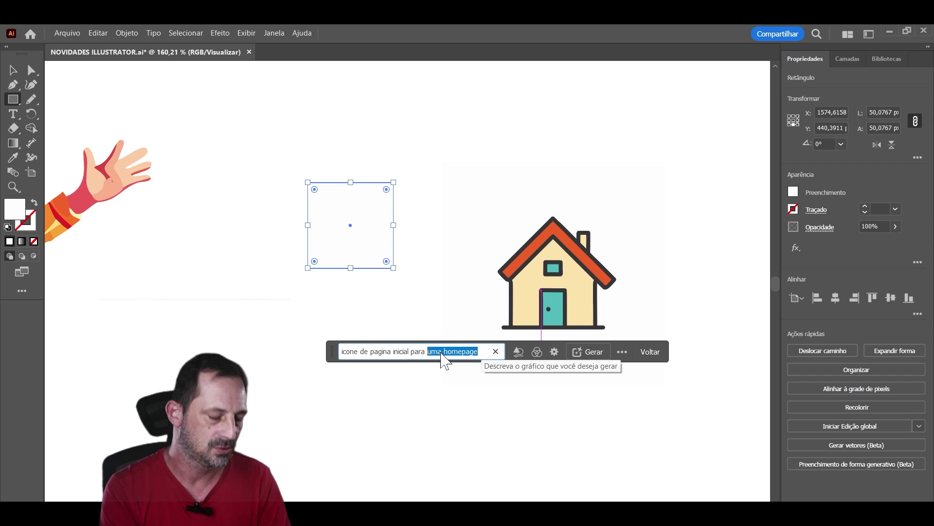
{"action": "key", "text": "ctrl+a"}
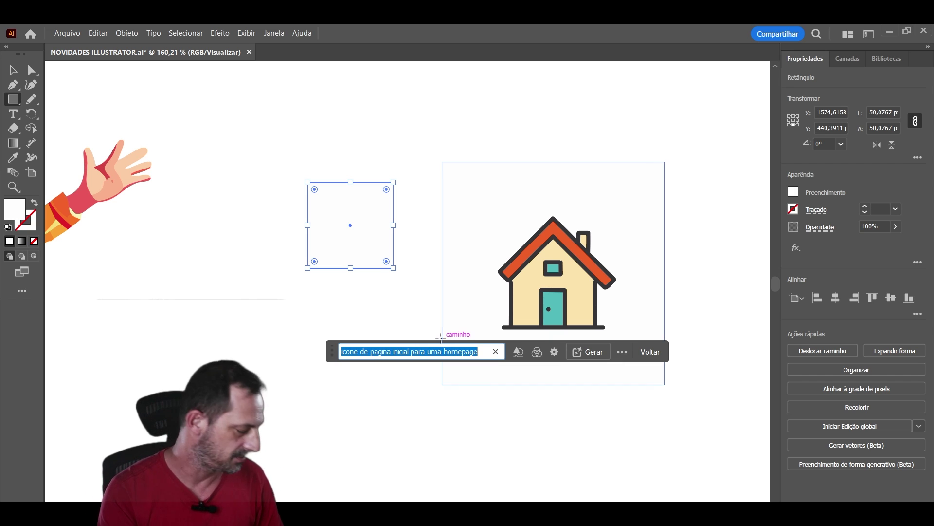
{"action": "type", "text": "icone de carrinho de comprasw"}
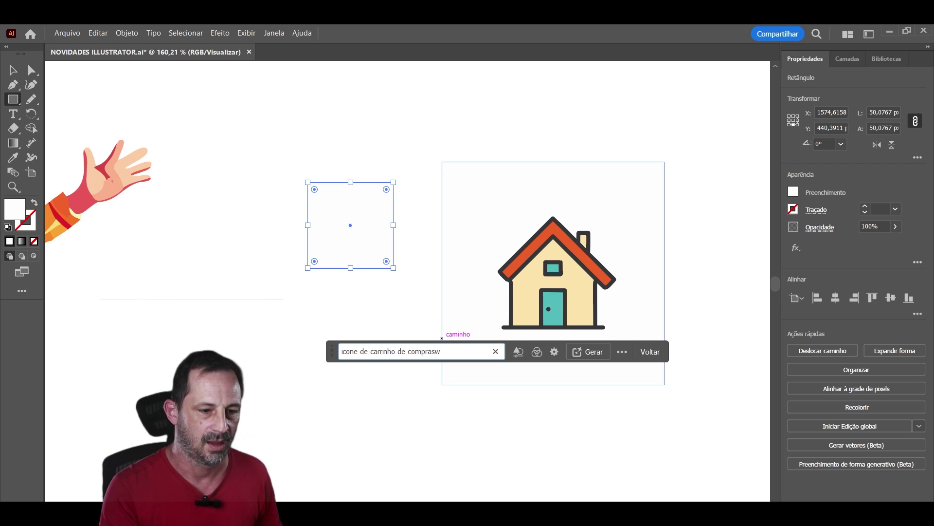
{"action": "key", "text": "BackSpace"}
Check the style reference options, then open the full Gerar vetores settings.
{"action": "left_click", "coordinate": [536, 352]}
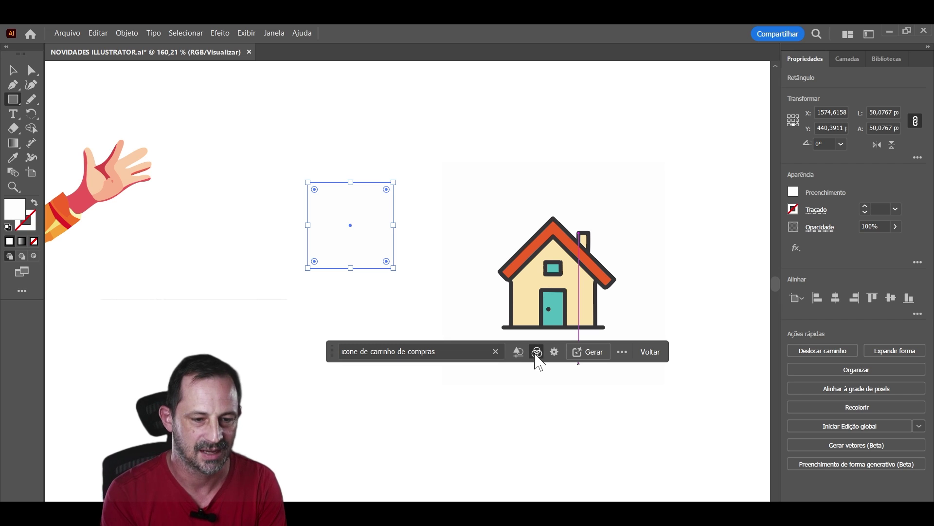
{"action": "left_click", "coordinate": [440, 440]}
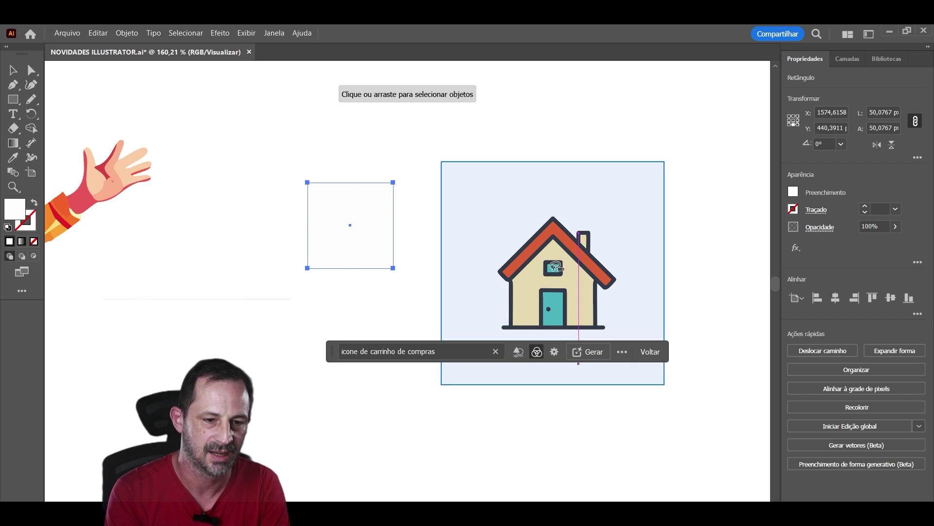
{"action": "left_click", "coordinate": [553, 269]}
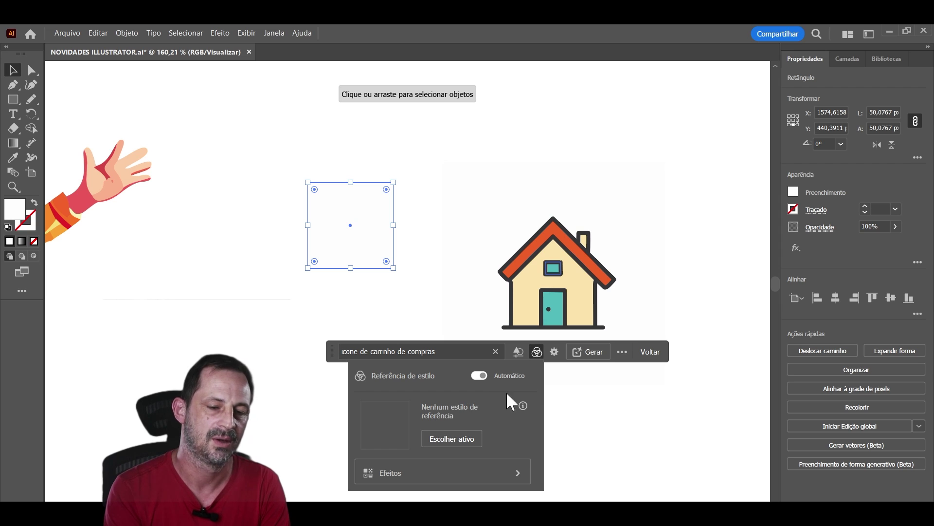
{"action": "left_click", "coordinate": [556, 353]}
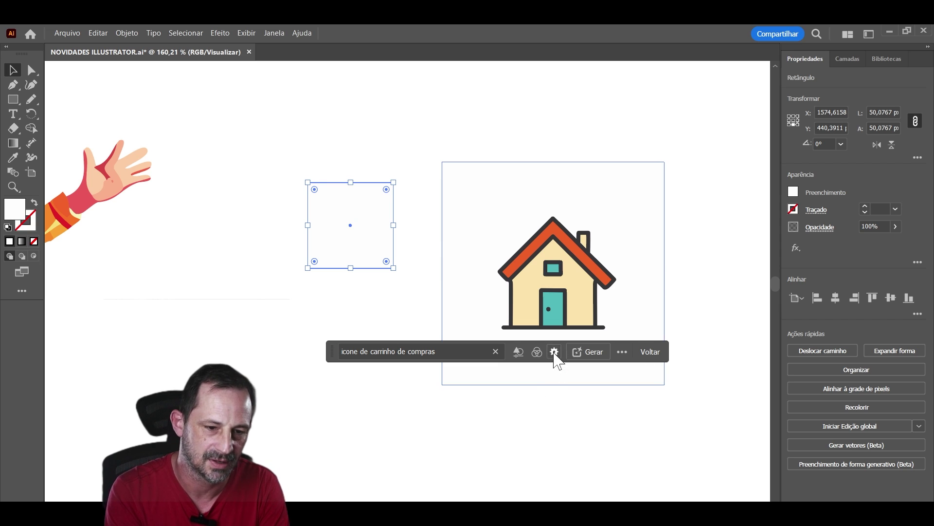
{"action": "left_click", "coordinate": [555, 352]}
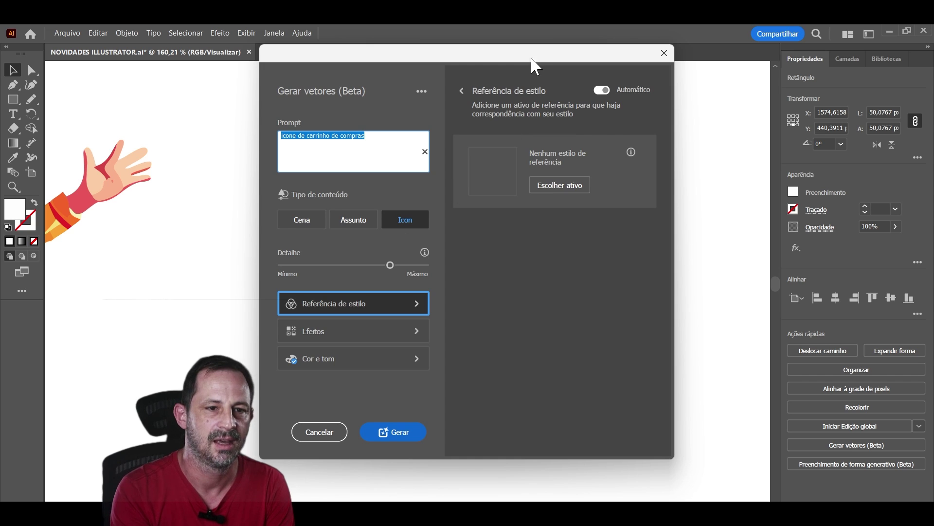
Generate the shopping-cart icon with Automático off and the house picked as style reference.
{"action": "mouse_move", "coordinate": [532, 59]}
{"action": "left_mouse_down"}
{"action": "mouse_move", "coordinate": [377, 87]}
{"action": "mouse_move", "coordinate": [301, 80]}
{"action": "left_mouse_up"}
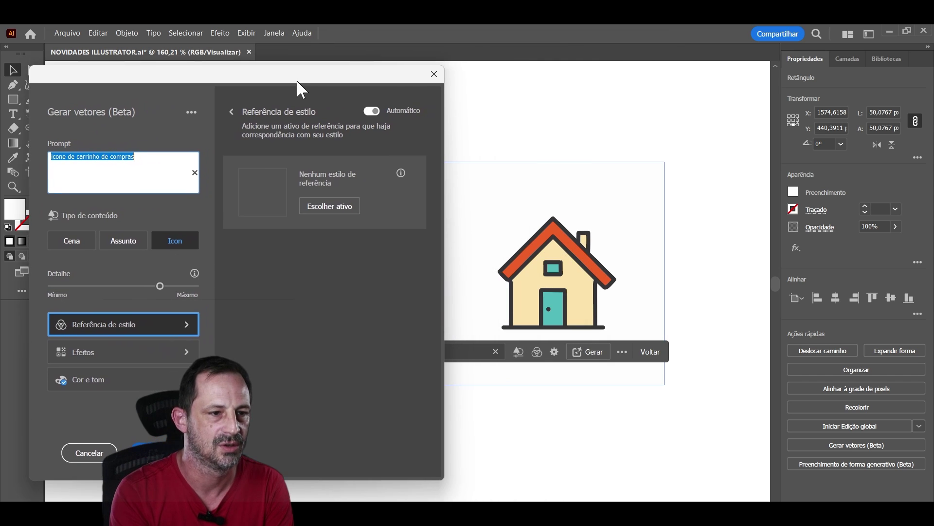
{"action": "left_click", "coordinate": [329, 207]}
{"action": "left_click", "coordinate": [532, 277]}
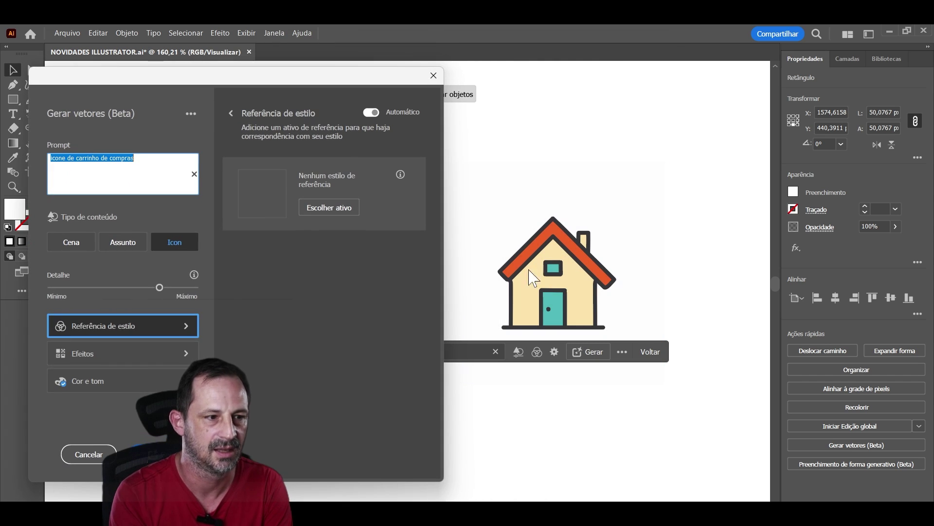
{"action": "left_click", "coordinate": [375, 115]}
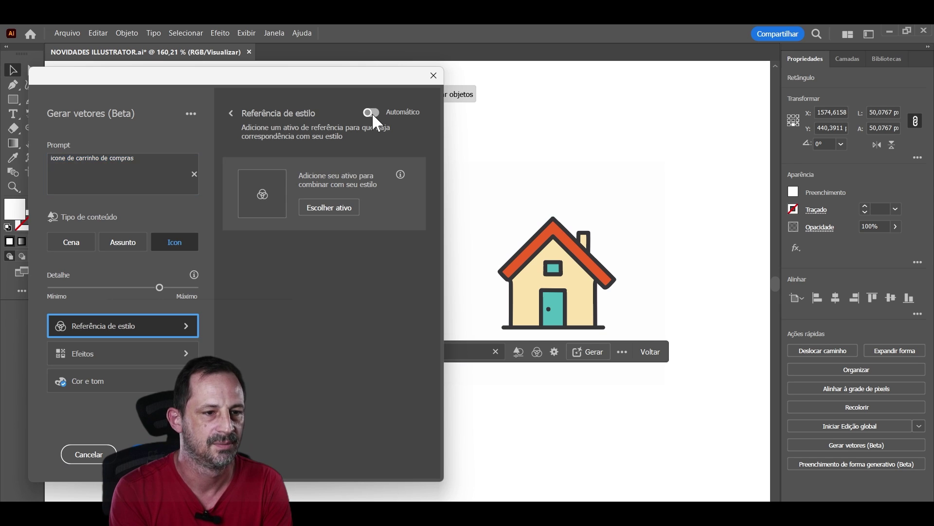
{"action": "left_click", "coordinate": [339, 207]}
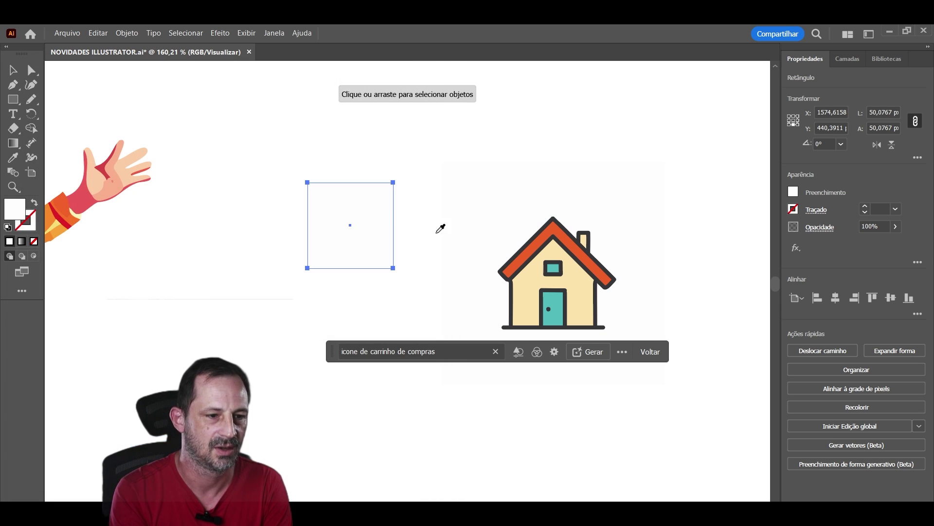
{"action": "left_click", "coordinate": [570, 273]}
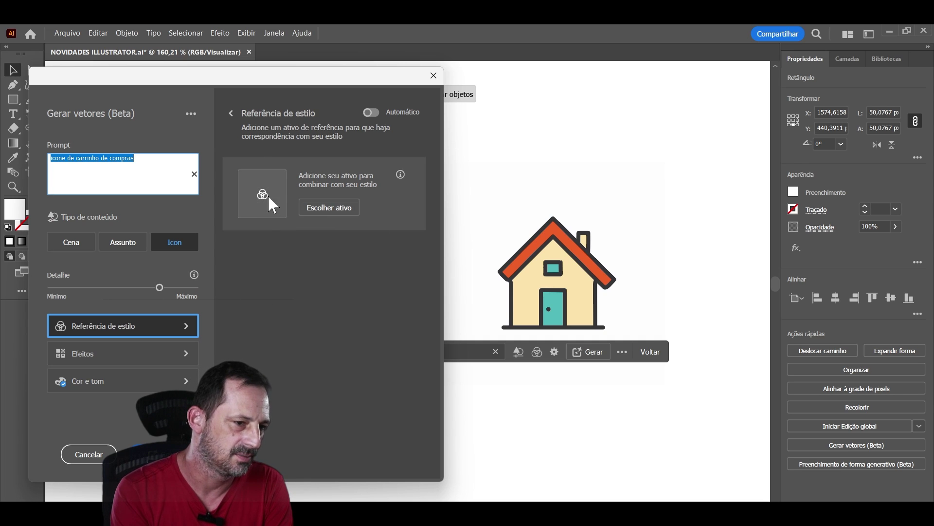
{"action": "left_click", "coordinate": [263, 194]}
{"action": "left_click", "coordinate": [543, 272]}
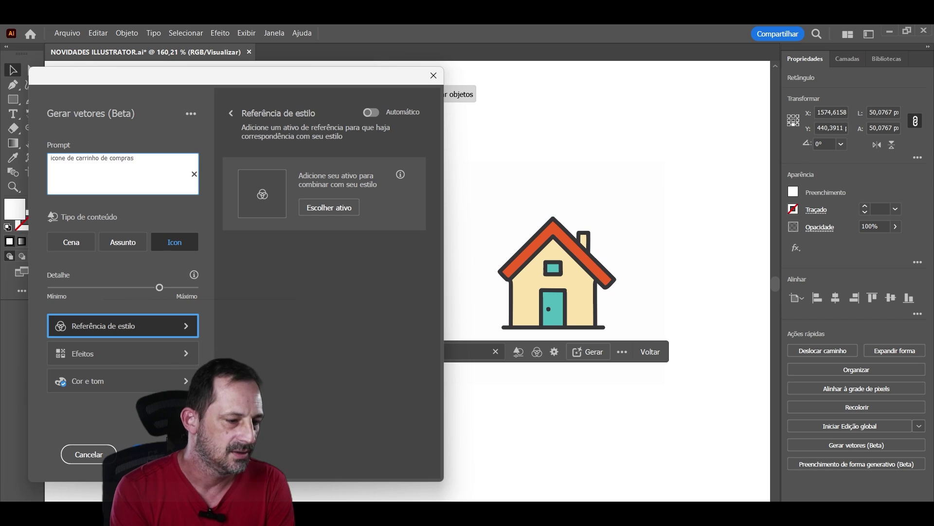
{"action": "key", "text": "Return"}
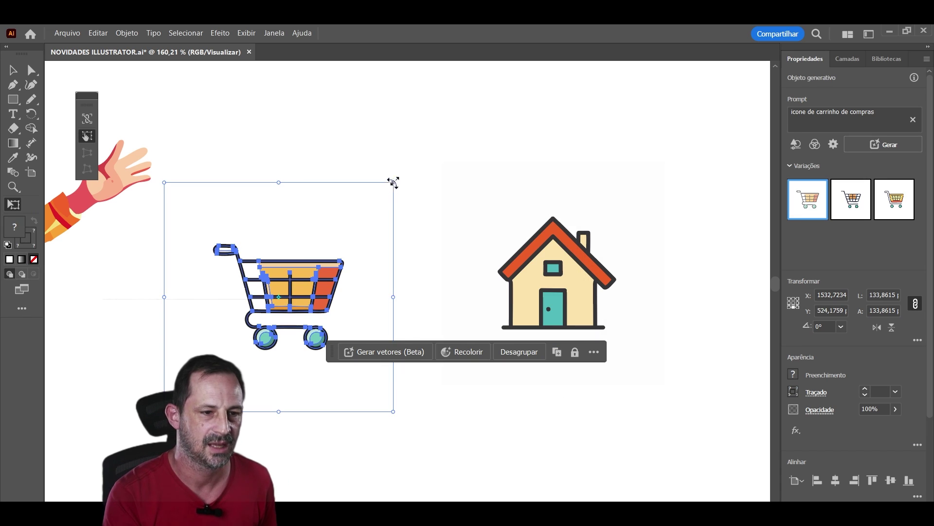
Keep the third cart variation, a yellow basket with red base, and resize it to about 161 px.
{"action": "left_click_drag", "start_coordinate": [393, 182], "coordinate": [484, 142]}
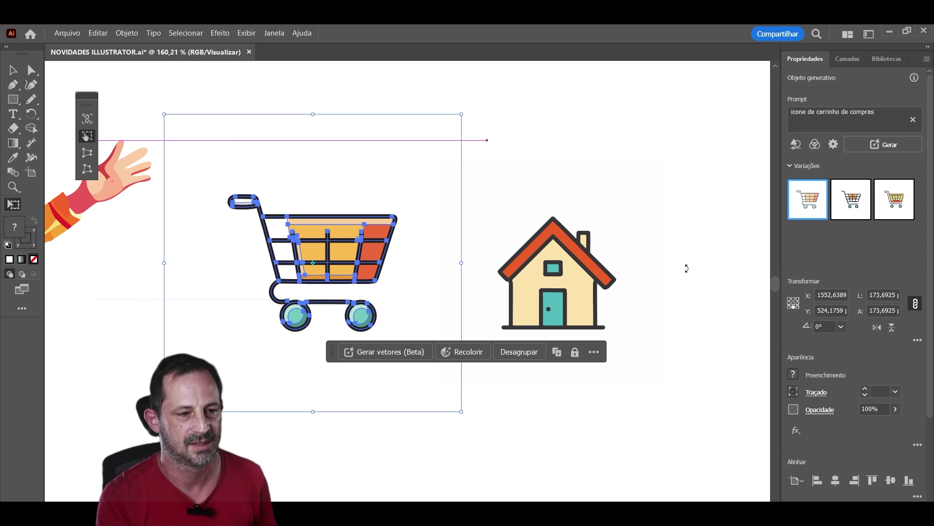
{"action": "left_click", "coordinate": [852, 212]}
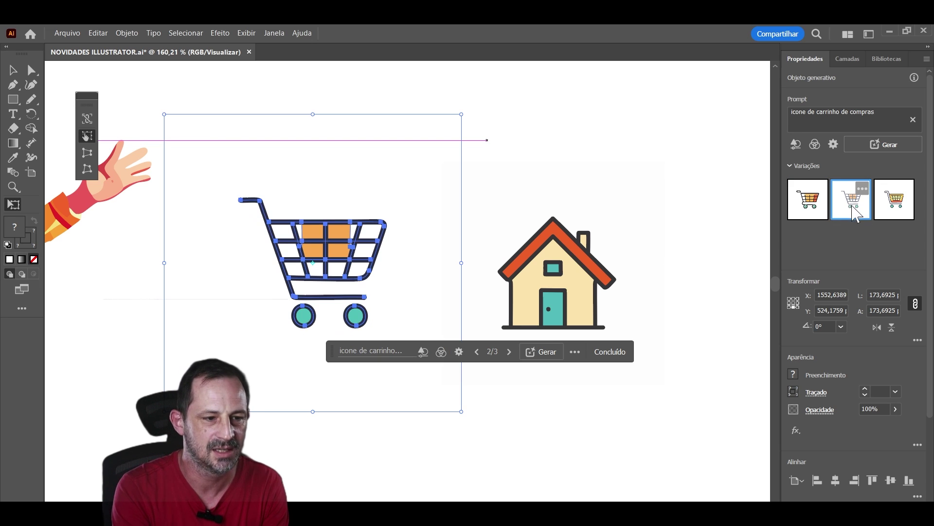
{"action": "left_click", "coordinate": [892, 220]}
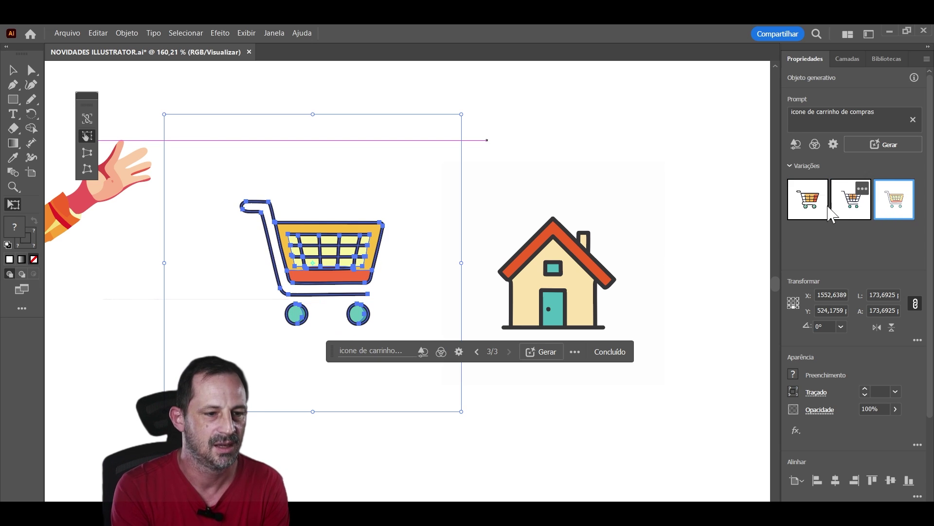
{"action": "left_click_drag", "start_coordinate": [164, 116], "coordinate": [186, 136]}
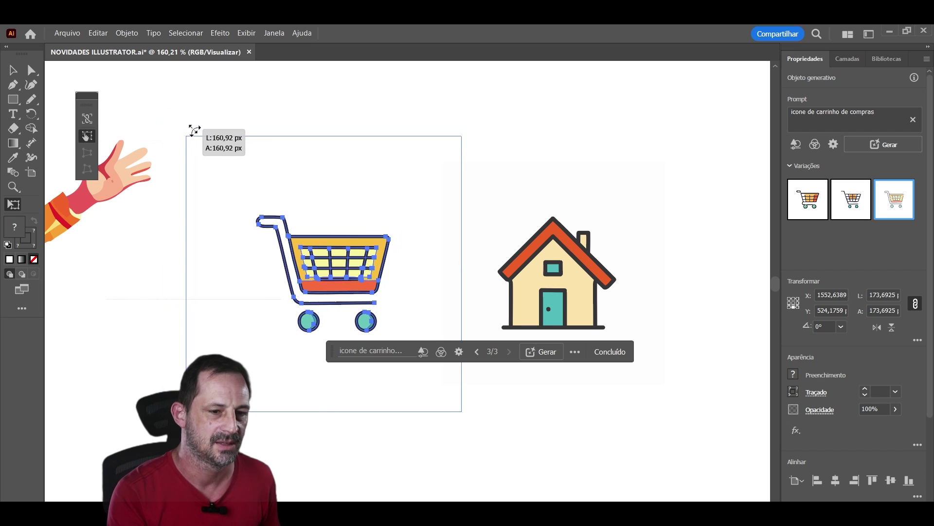
Deselect the cart and zoom in closely on it.
{"action": "key", "text": "v"}
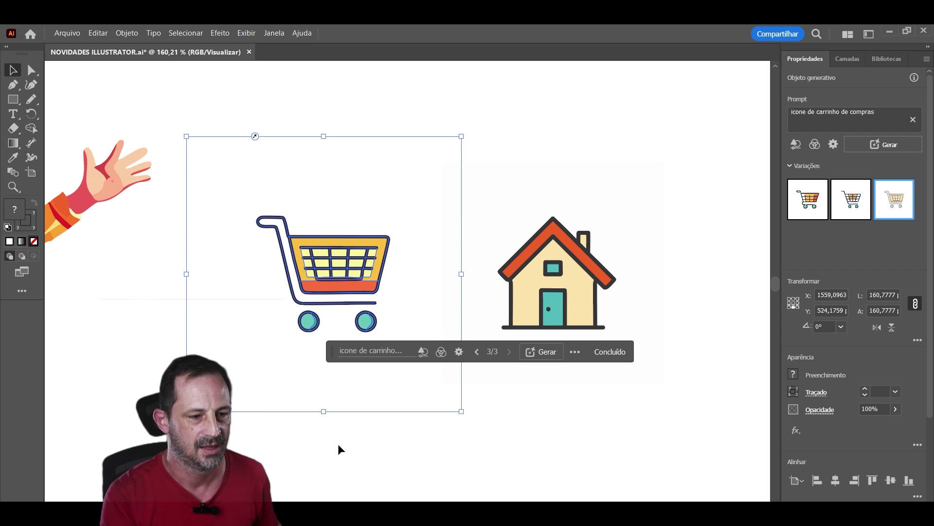
{"action": "left_click", "coordinate": [378, 414]}
{"action": "mouse_move", "coordinate": [331, 289]}
{"action": "left_mouse_down"}
{"action": "mouse_move", "coordinate": [448, 273]}
{"action": "mouse_move", "coordinate": [455, 258]}
{"action": "left_mouse_up"}
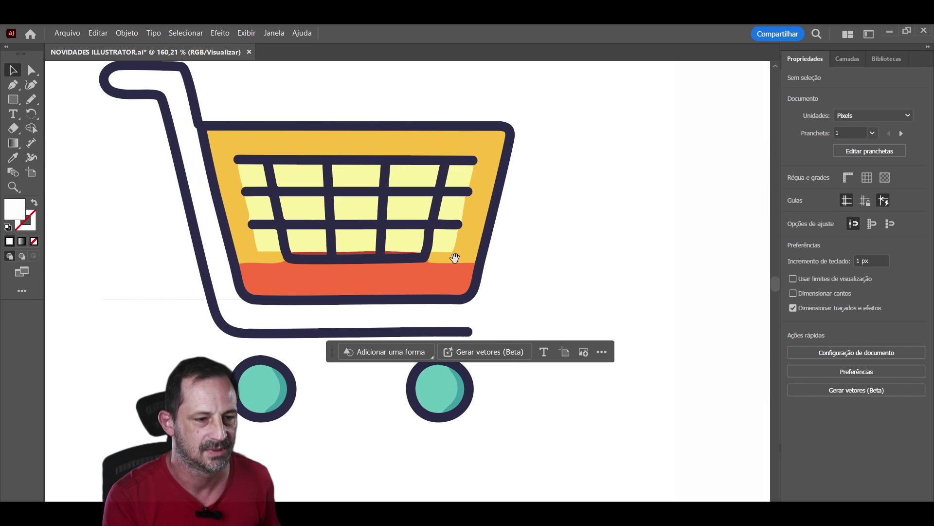
{"action": "scroll", "coordinate": [486, 263], "scroll_direction": "down", "scroll_amount": 5}
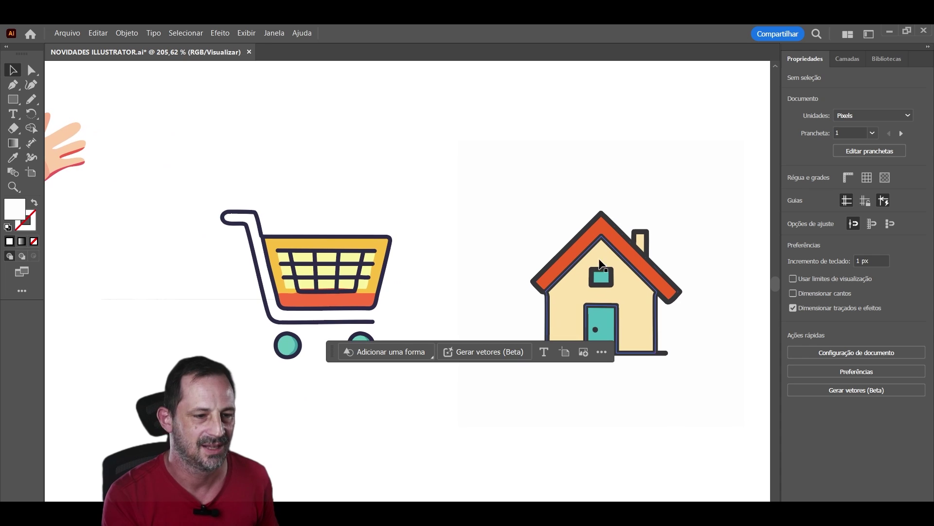
Extend the cart's bottom bar about 14 px to the right by moving its anchor point.
{"action": "key", "text": "a"}
{"action": "left_click", "coordinate": [365, 285]}
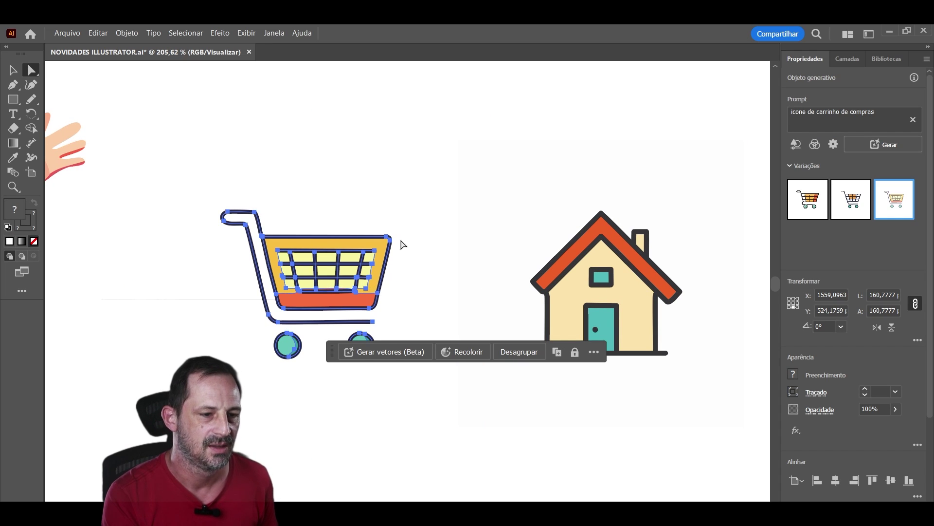
{"action": "left_click", "coordinate": [384, 297]}
{"action": "mouse_move", "coordinate": [396, 302]}
{"action": "left_mouse_down"}
{"action": "mouse_move", "coordinate": [409, 306]}
{"action": "mouse_move", "coordinate": [395, 302]}
{"action": "left_mouse_up"}
{"action": "left_click_drag", "start_coordinate": [375, 322], "coordinate": [376, 320]}
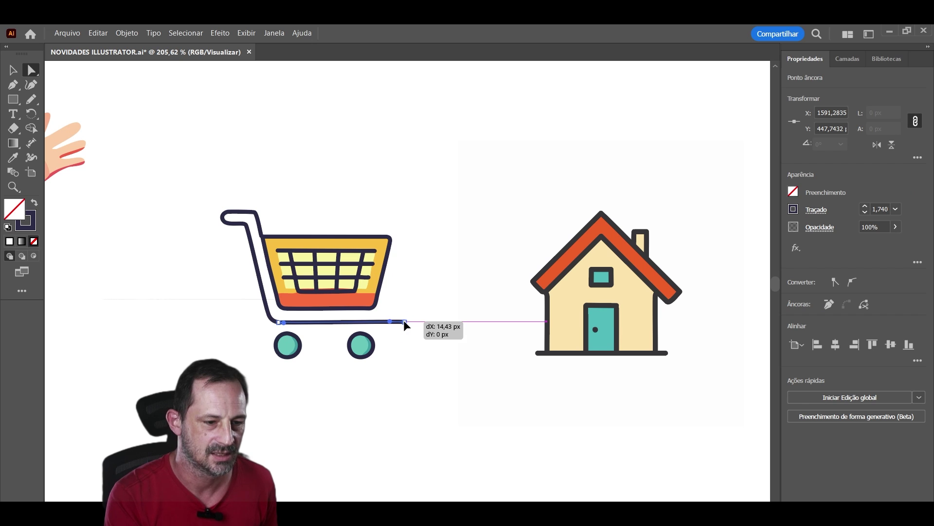
{"action": "left_click", "coordinate": [445, 298]}
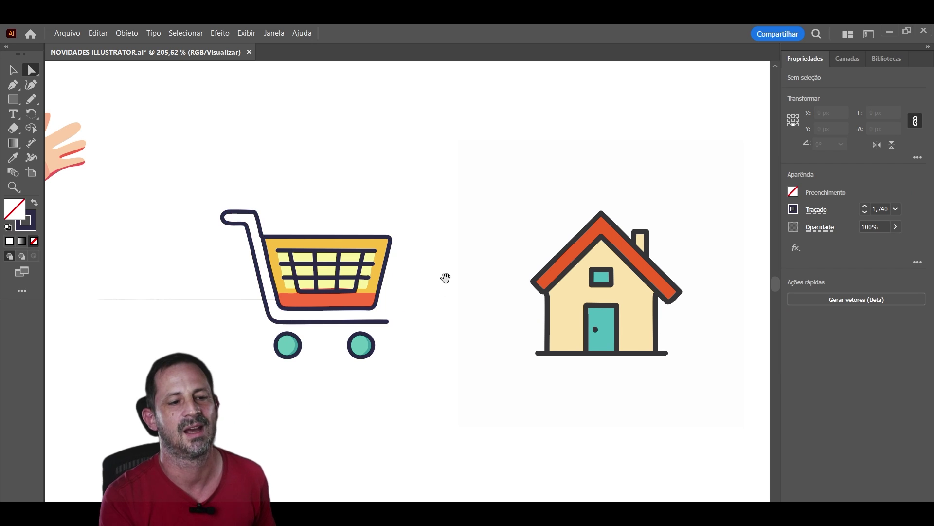
Zoom out to review the cart and house side by side, leaving nothing selected.
{"action": "scroll", "coordinate": [445, 275], "scroll_direction": "down", "scroll_amount": 2}
{"action": "scroll", "coordinate": [359, 273], "scroll_direction": "down", "scroll_amount": 2}
{"action": "scroll", "coordinate": [365, 267], "scroll_direction": "down", "scroll_amount": 1}
{"action": "key", "text": "v"}
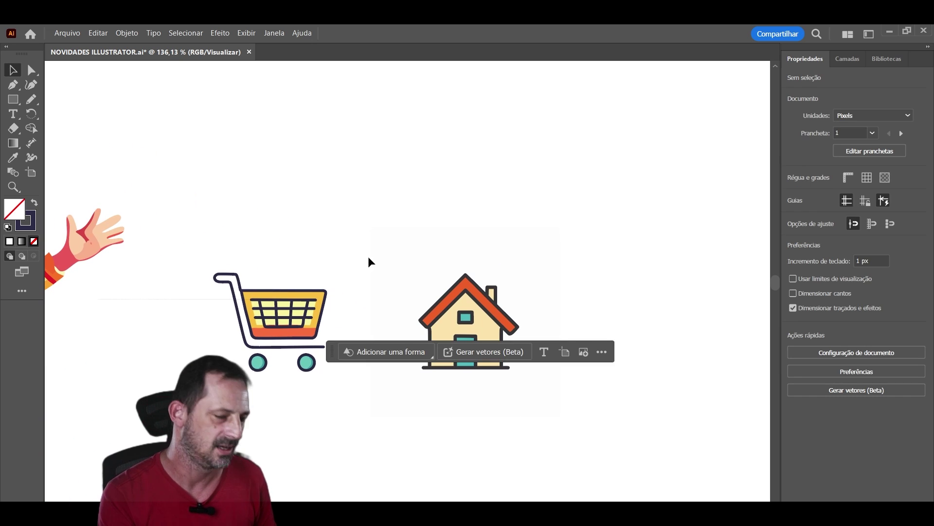
{"action": "scroll", "coordinate": [339, 267], "scroll_direction": "up", "scroll_amount": 2}
{"action": "scroll", "coordinate": [380, 263], "scroll_direction": "up", "scroll_amount": 2}
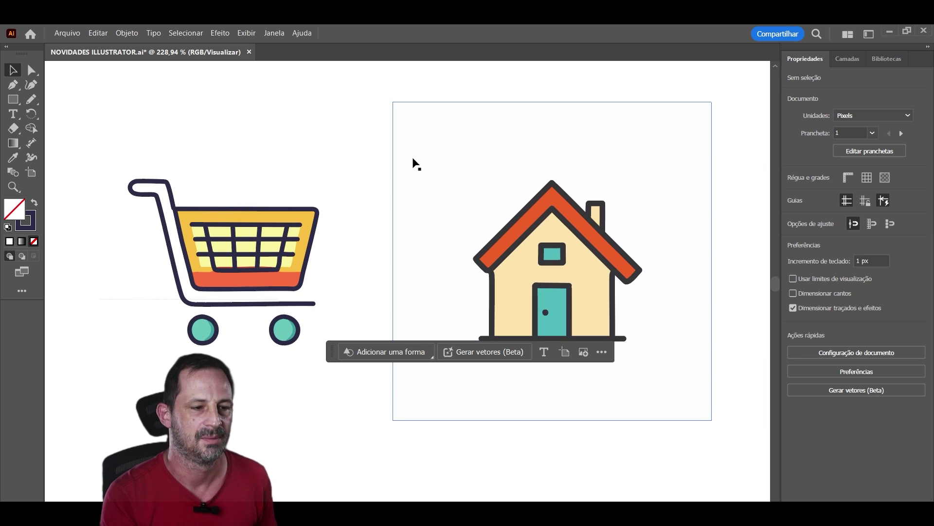
{"action": "left_click", "coordinate": [392, 170]}
{"action": "left_click", "coordinate": [461, 89]}
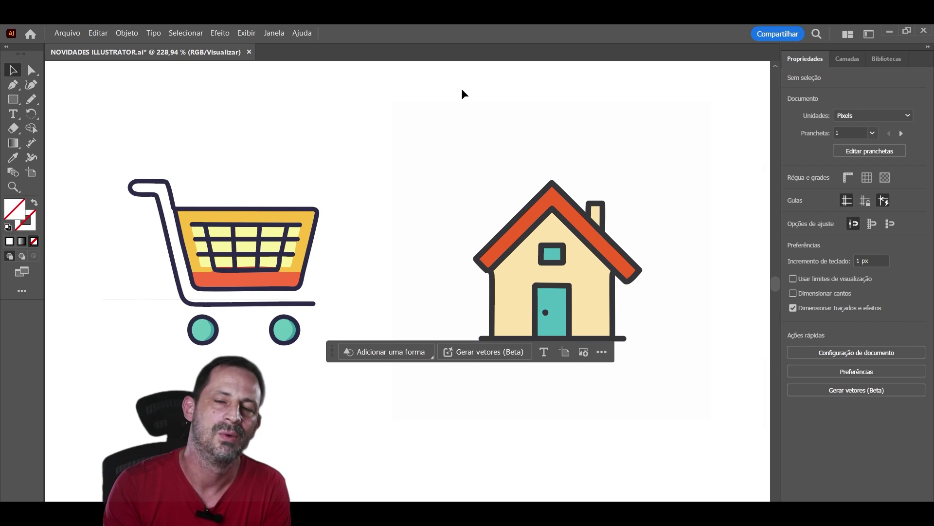